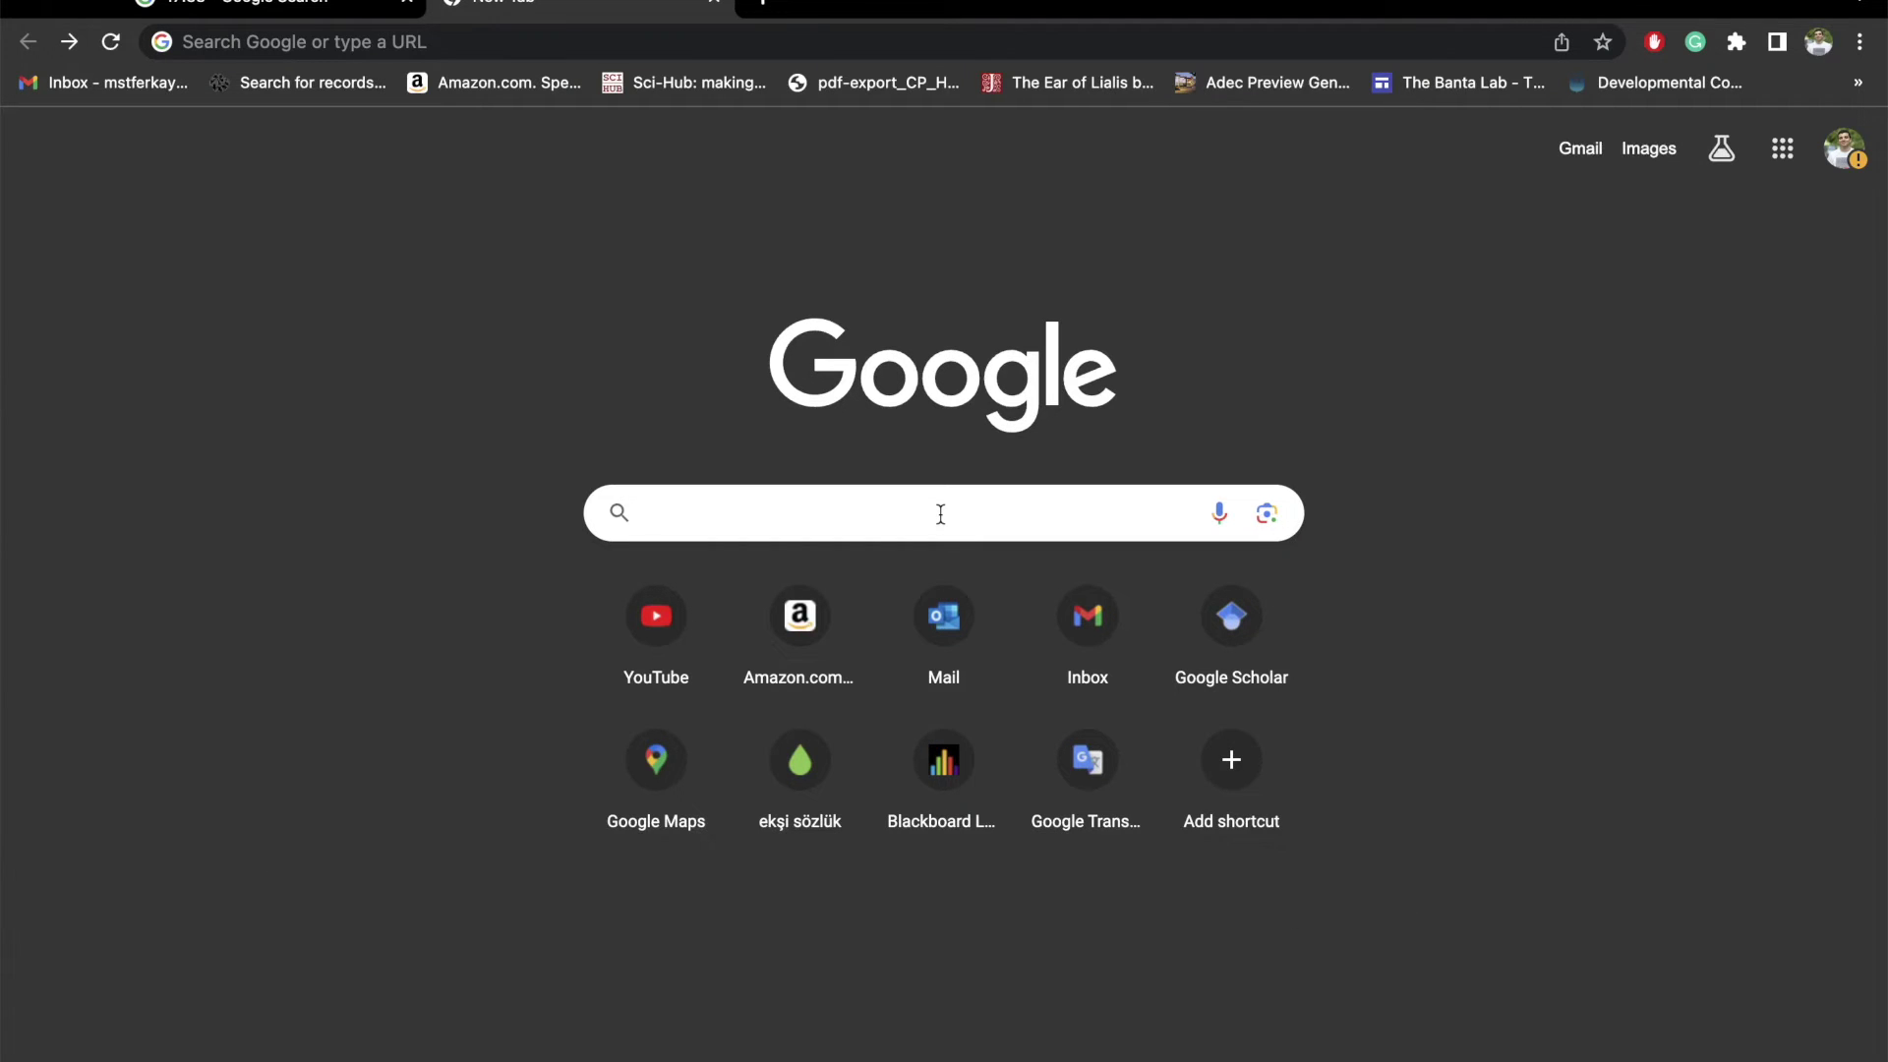
- Search Google for figtree and download FigTree.v1.4.4.dmg from the FigTree GitHub releases page
{"action": "type", "text": "figtree"}
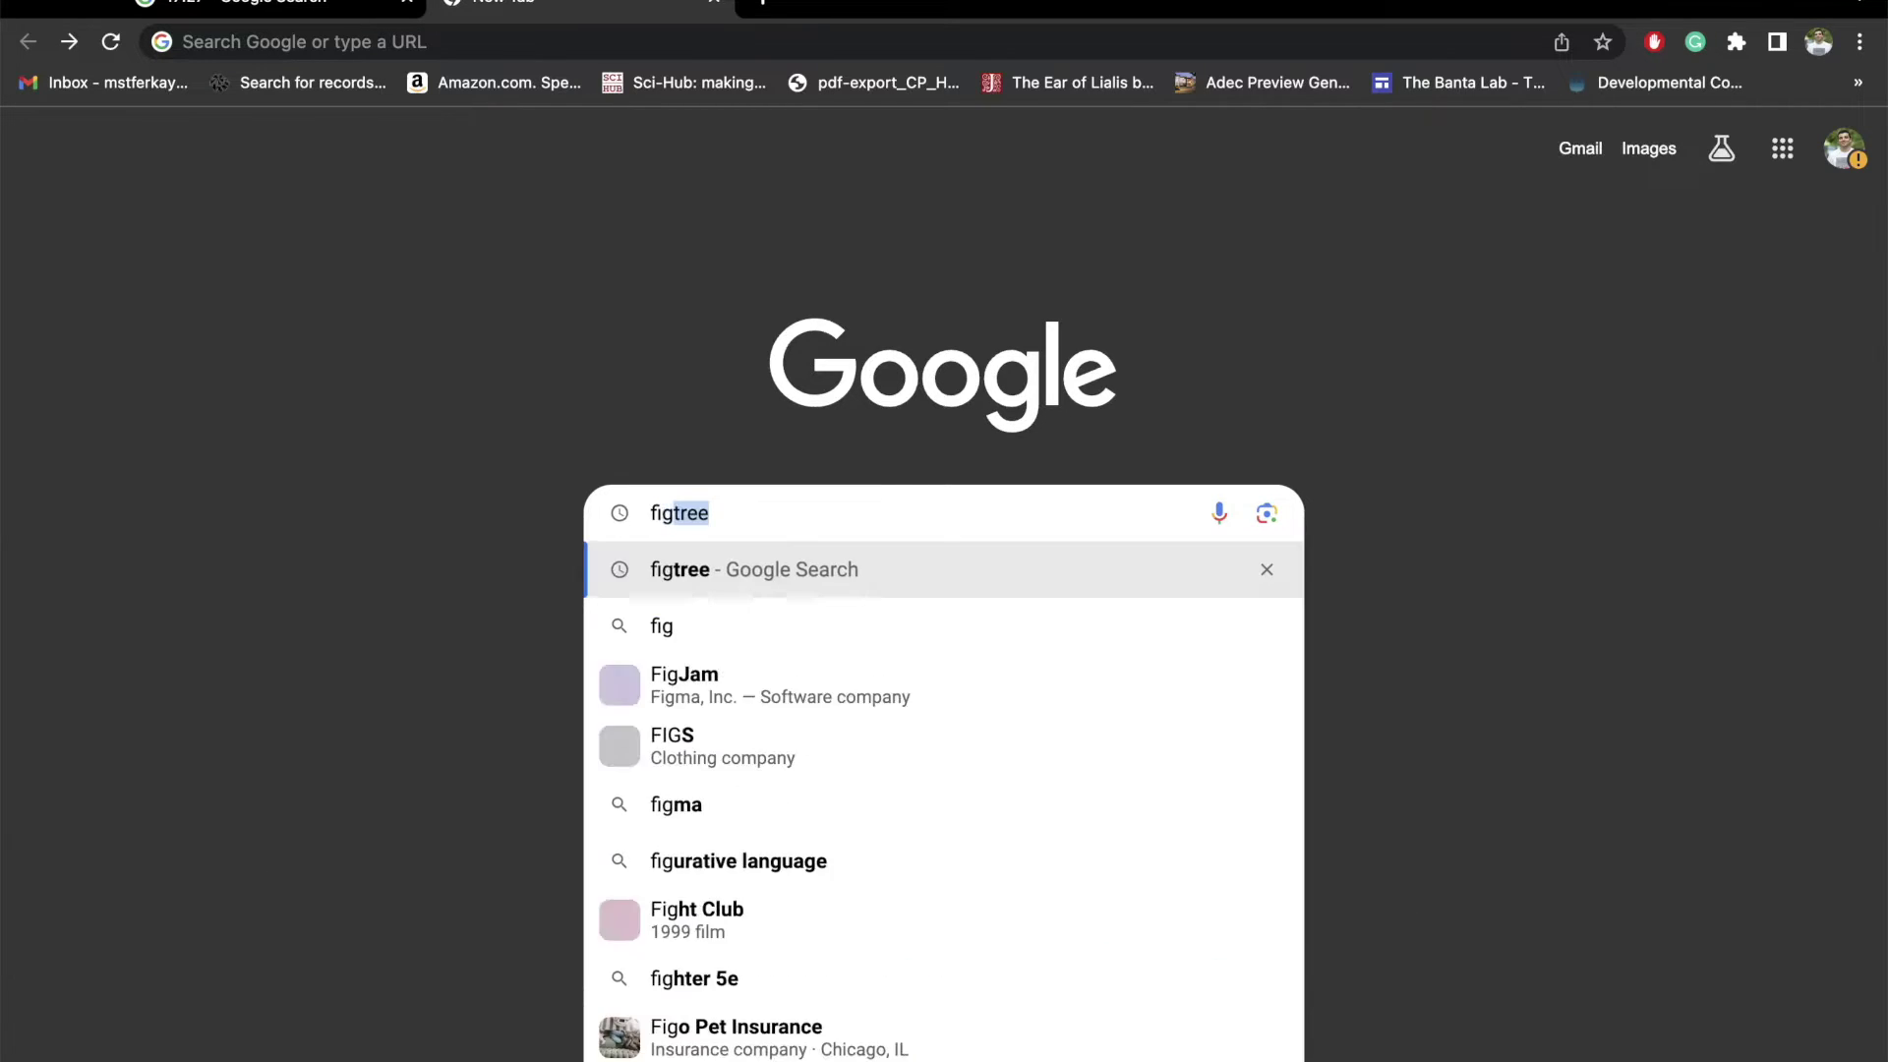
{"action": "key", "text": "Return"}
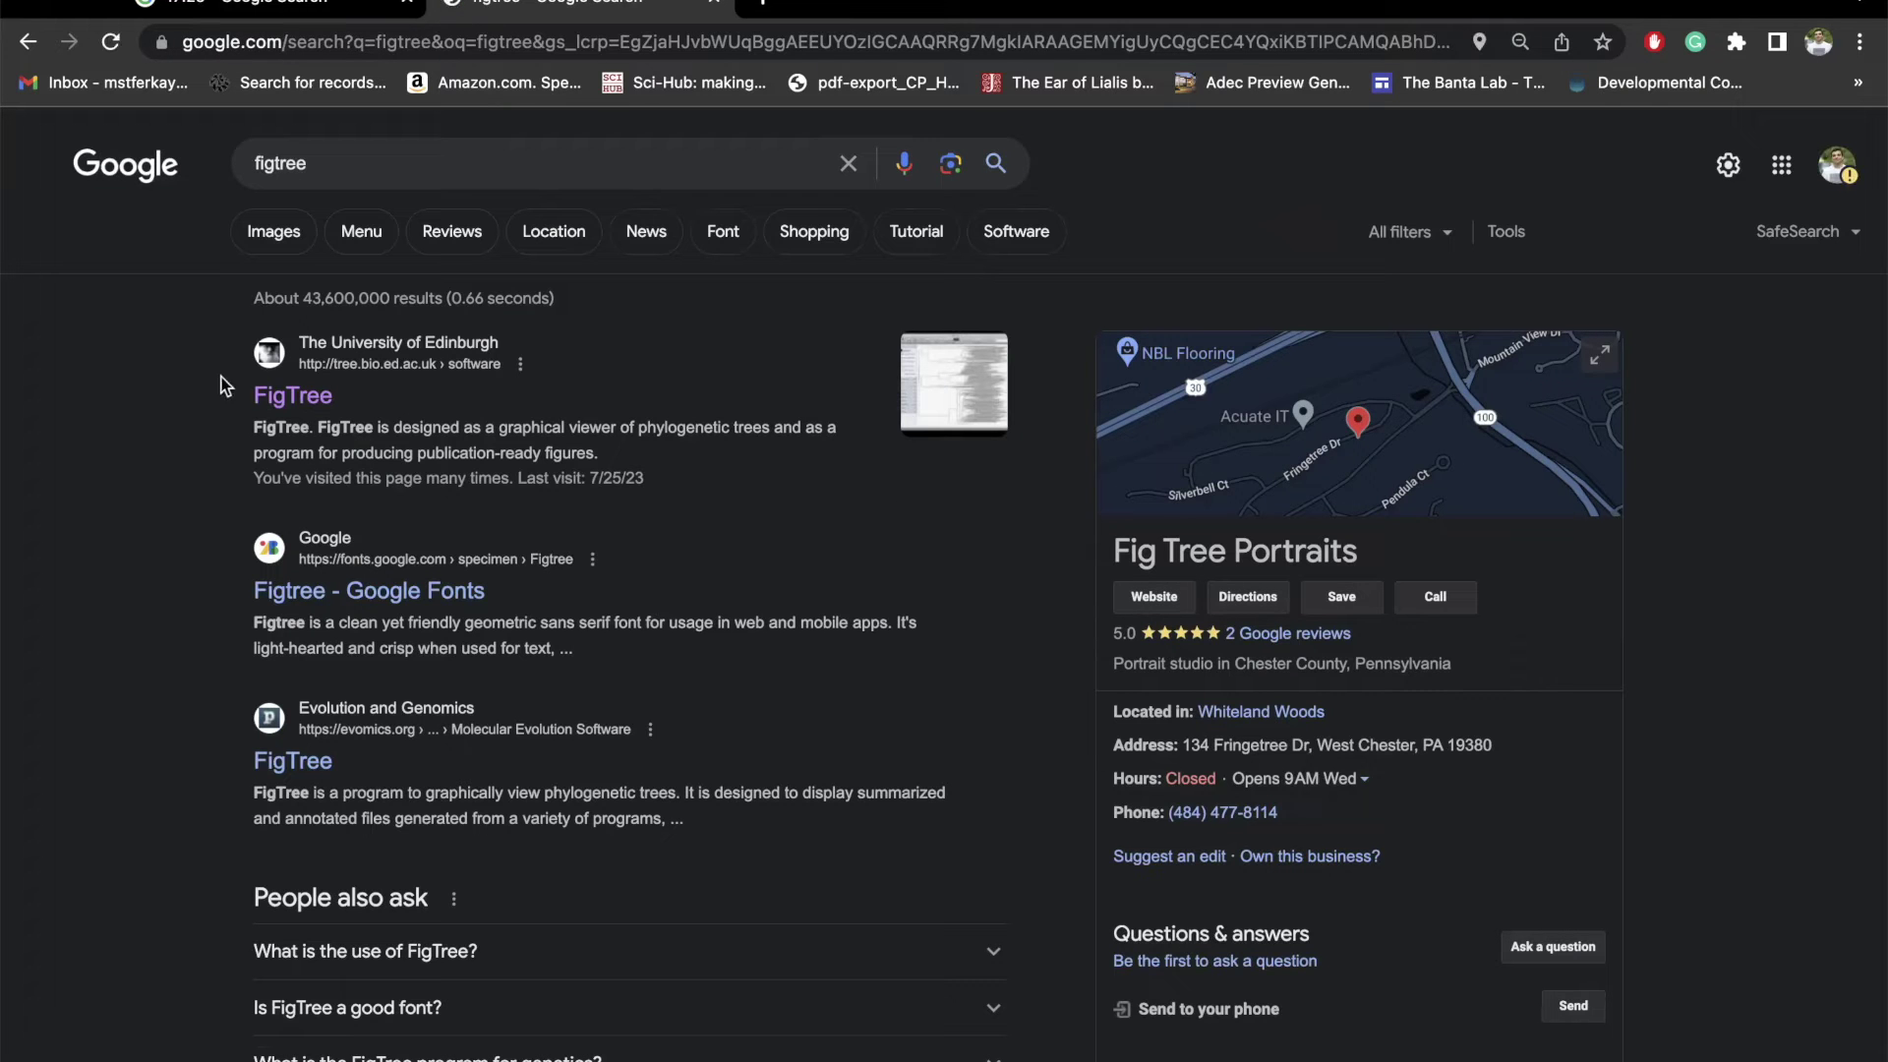
{"action": "left_click", "coordinate": [275, 395]}
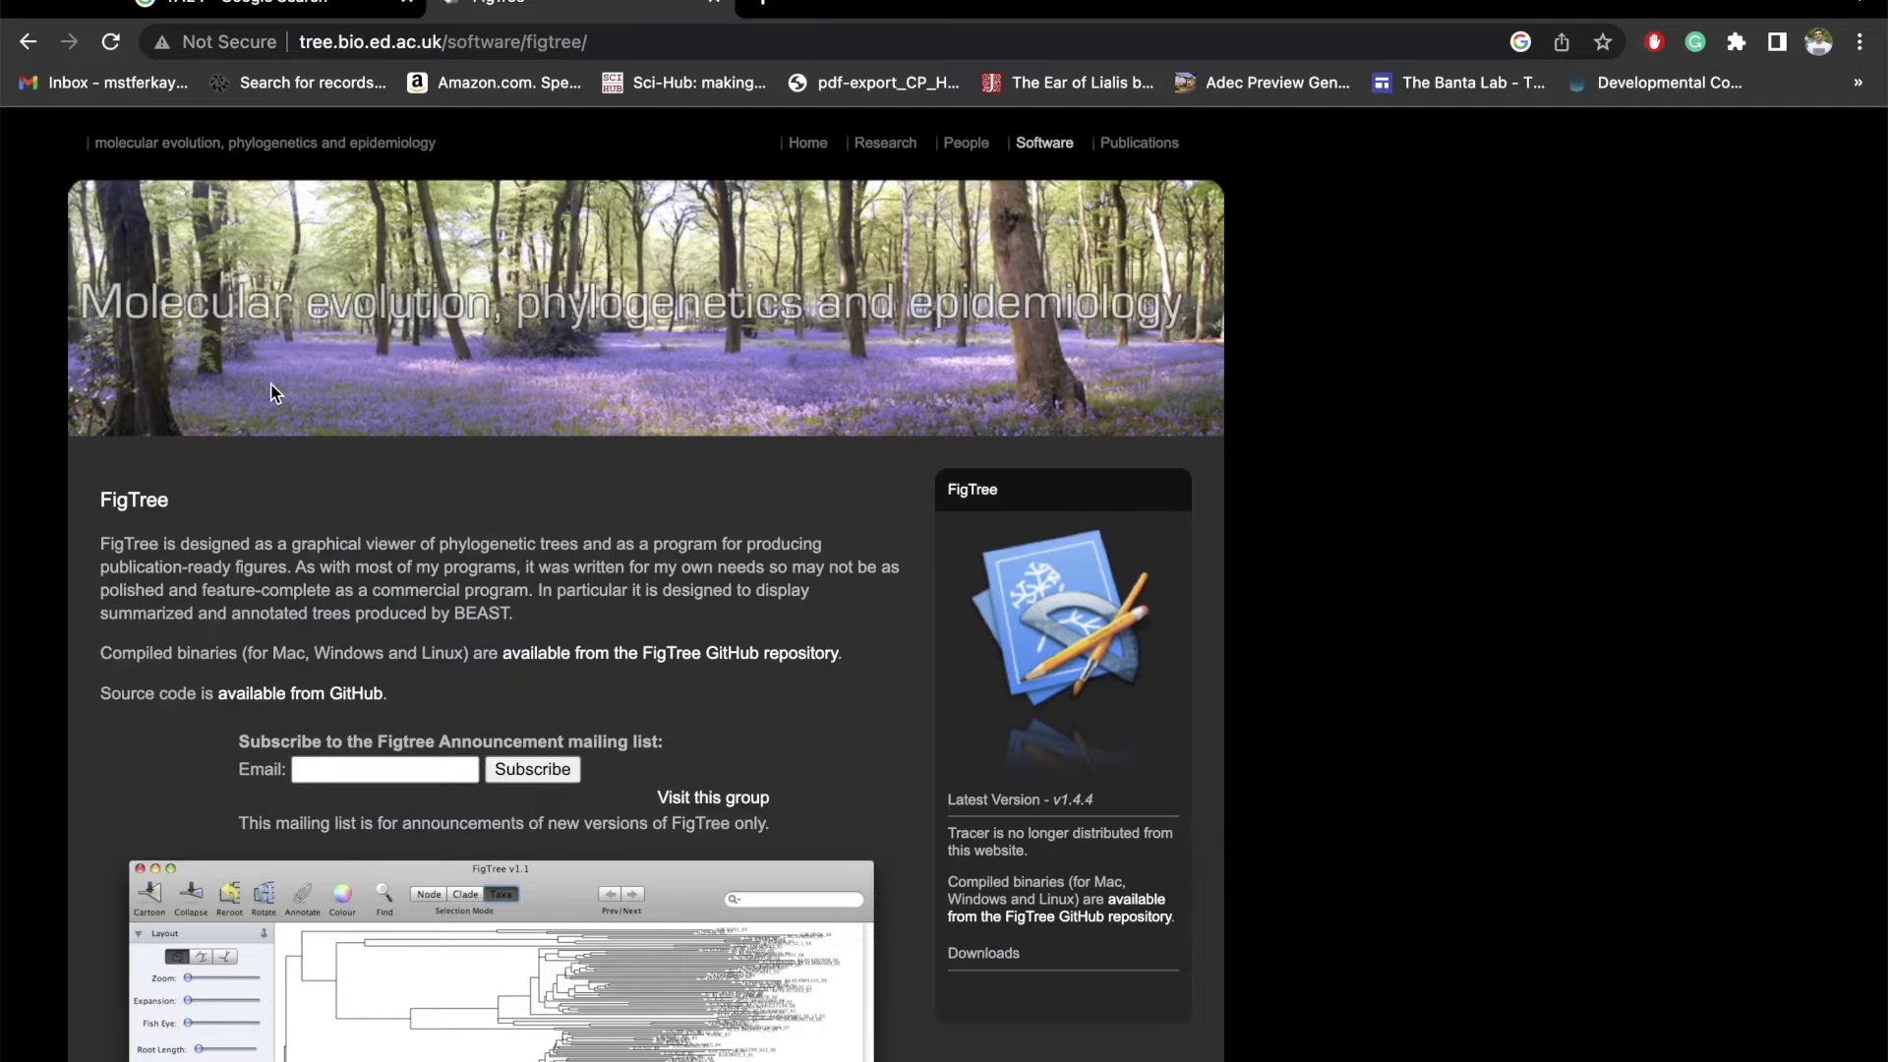
{"action": "left_click", "coordinate": [677, 657]}
{"action": "left_click", "coordinate": [653, 808]}
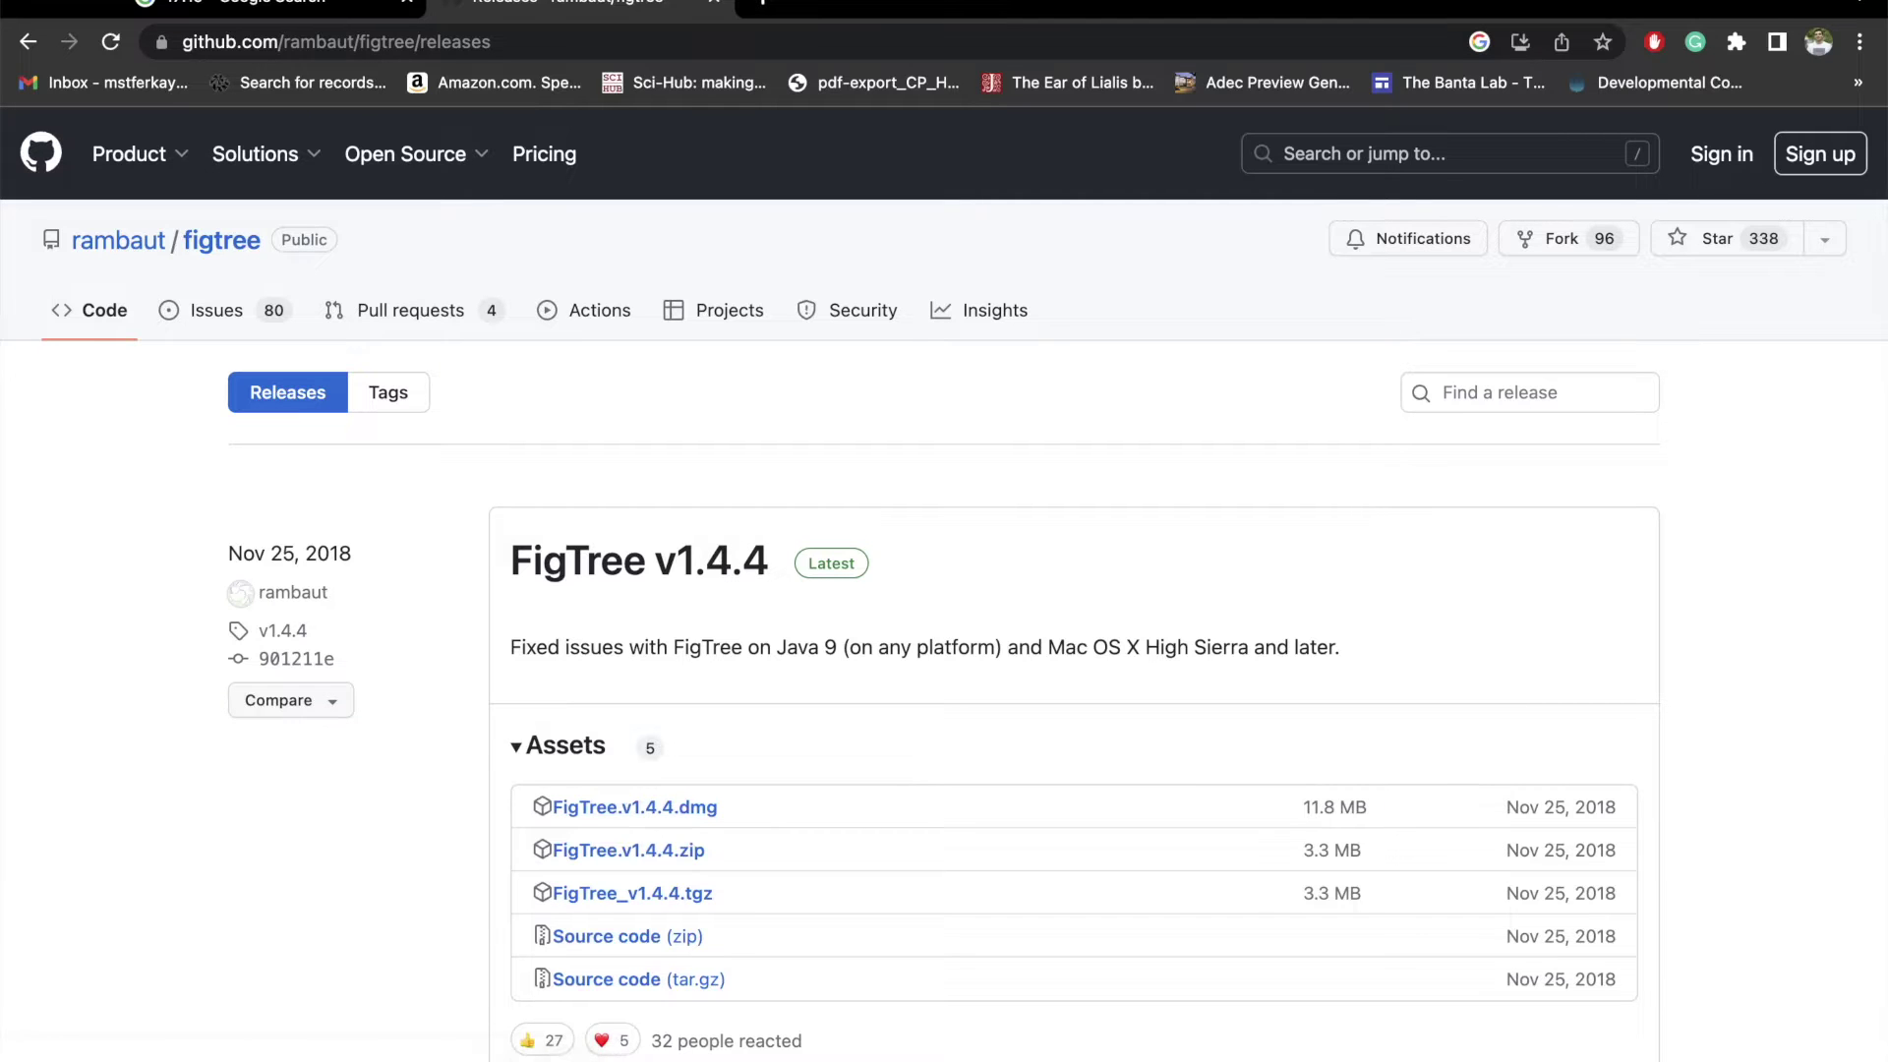
{"action": "key", "text": "alt+Tab"}
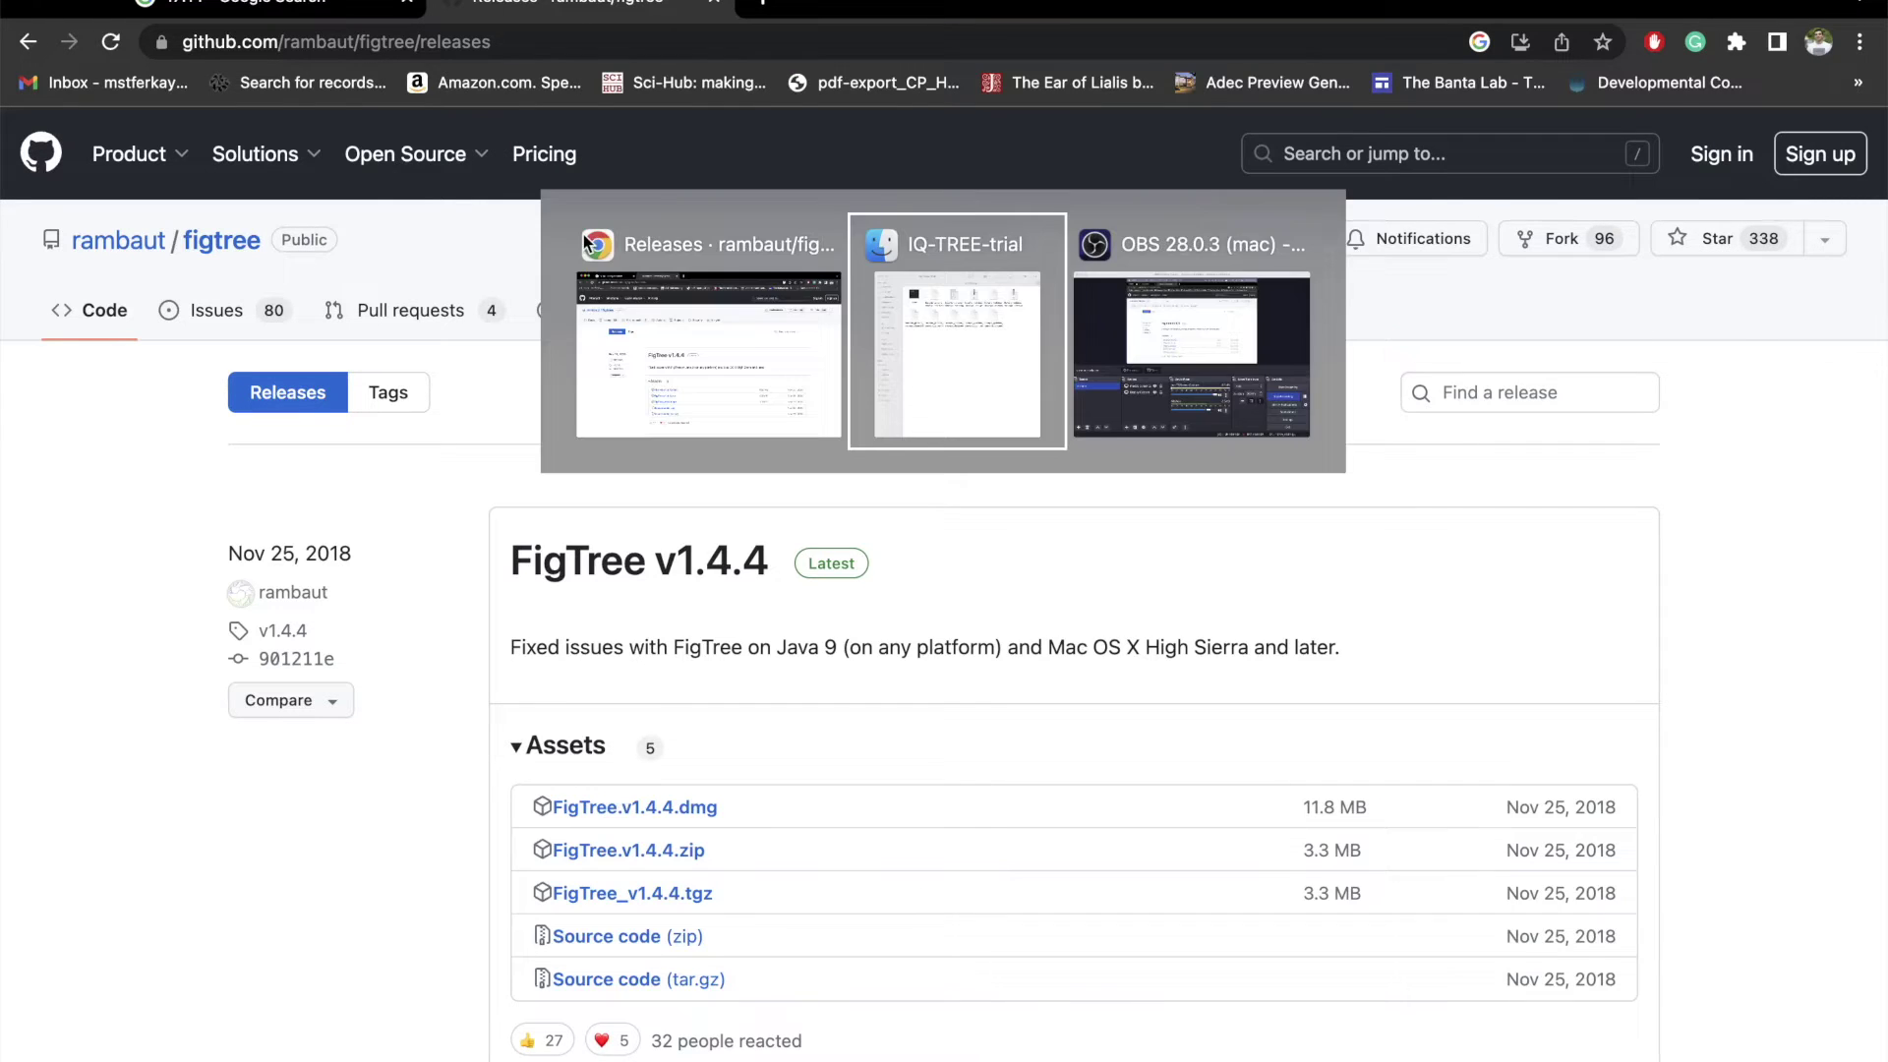
- Launch FigTree v1.4.4 from the downloaded FigTree.v1.4.4.dmg, then close the disk image window
{"action": "left_click", "coordinate": [604, 216], "text": "super"}
{"action": "left_click", "coordinate": [848, 124]}
{"action": "left_click", "coordinate": [874, 97]}
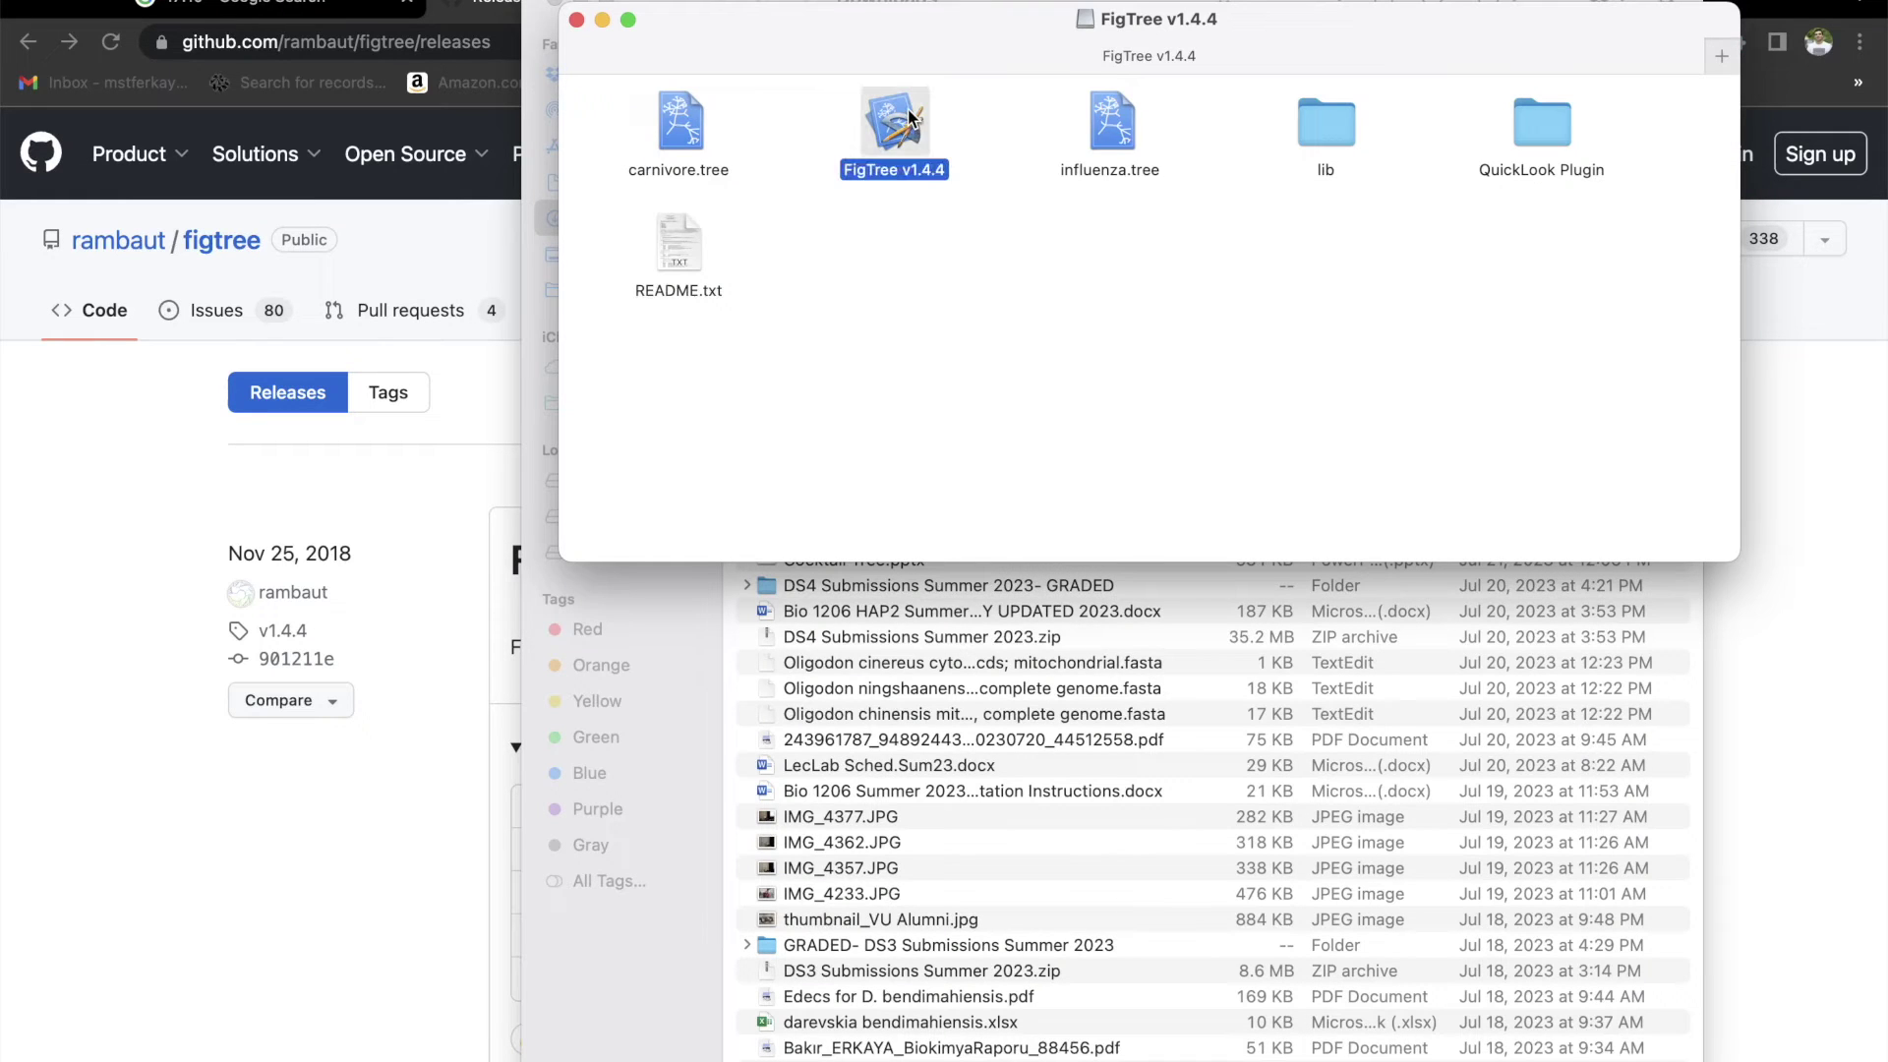
{"action": "double_click", "coordinate": [903, 114]}
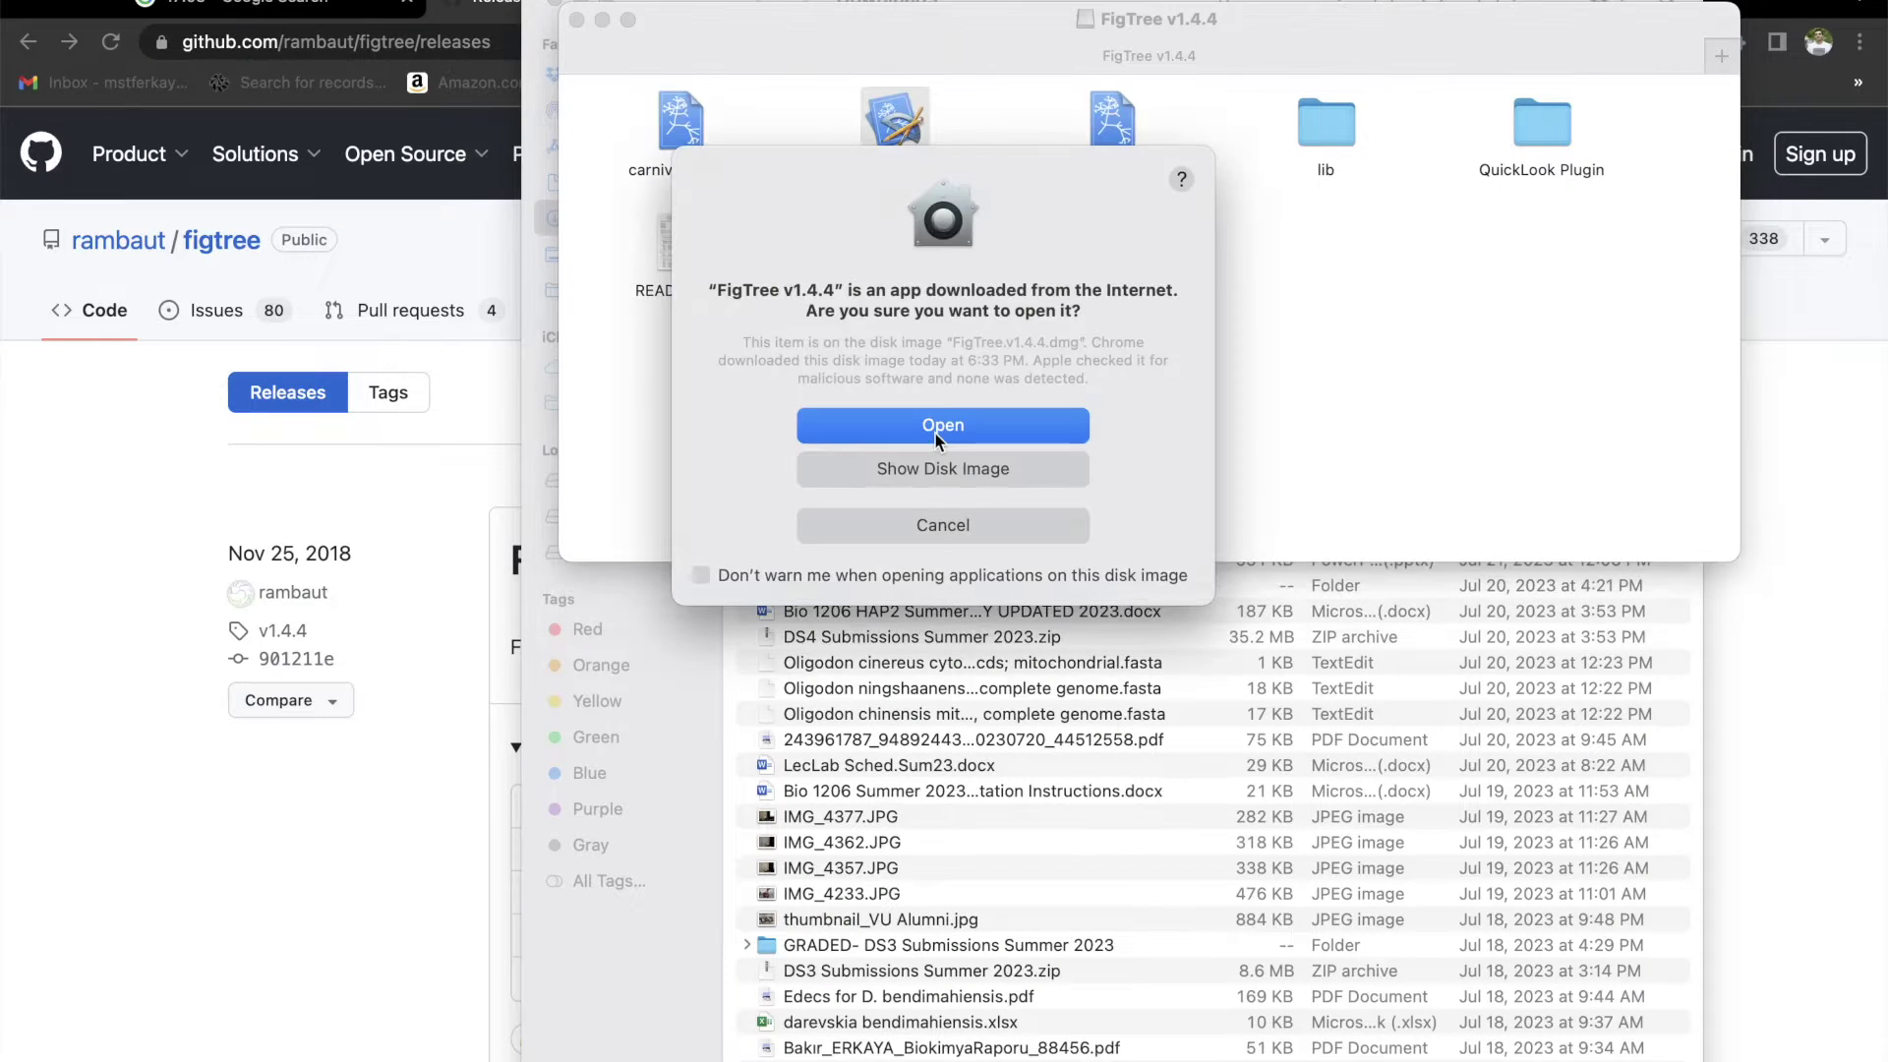
{"action": "left_click", "coordinate": [935, 429]}
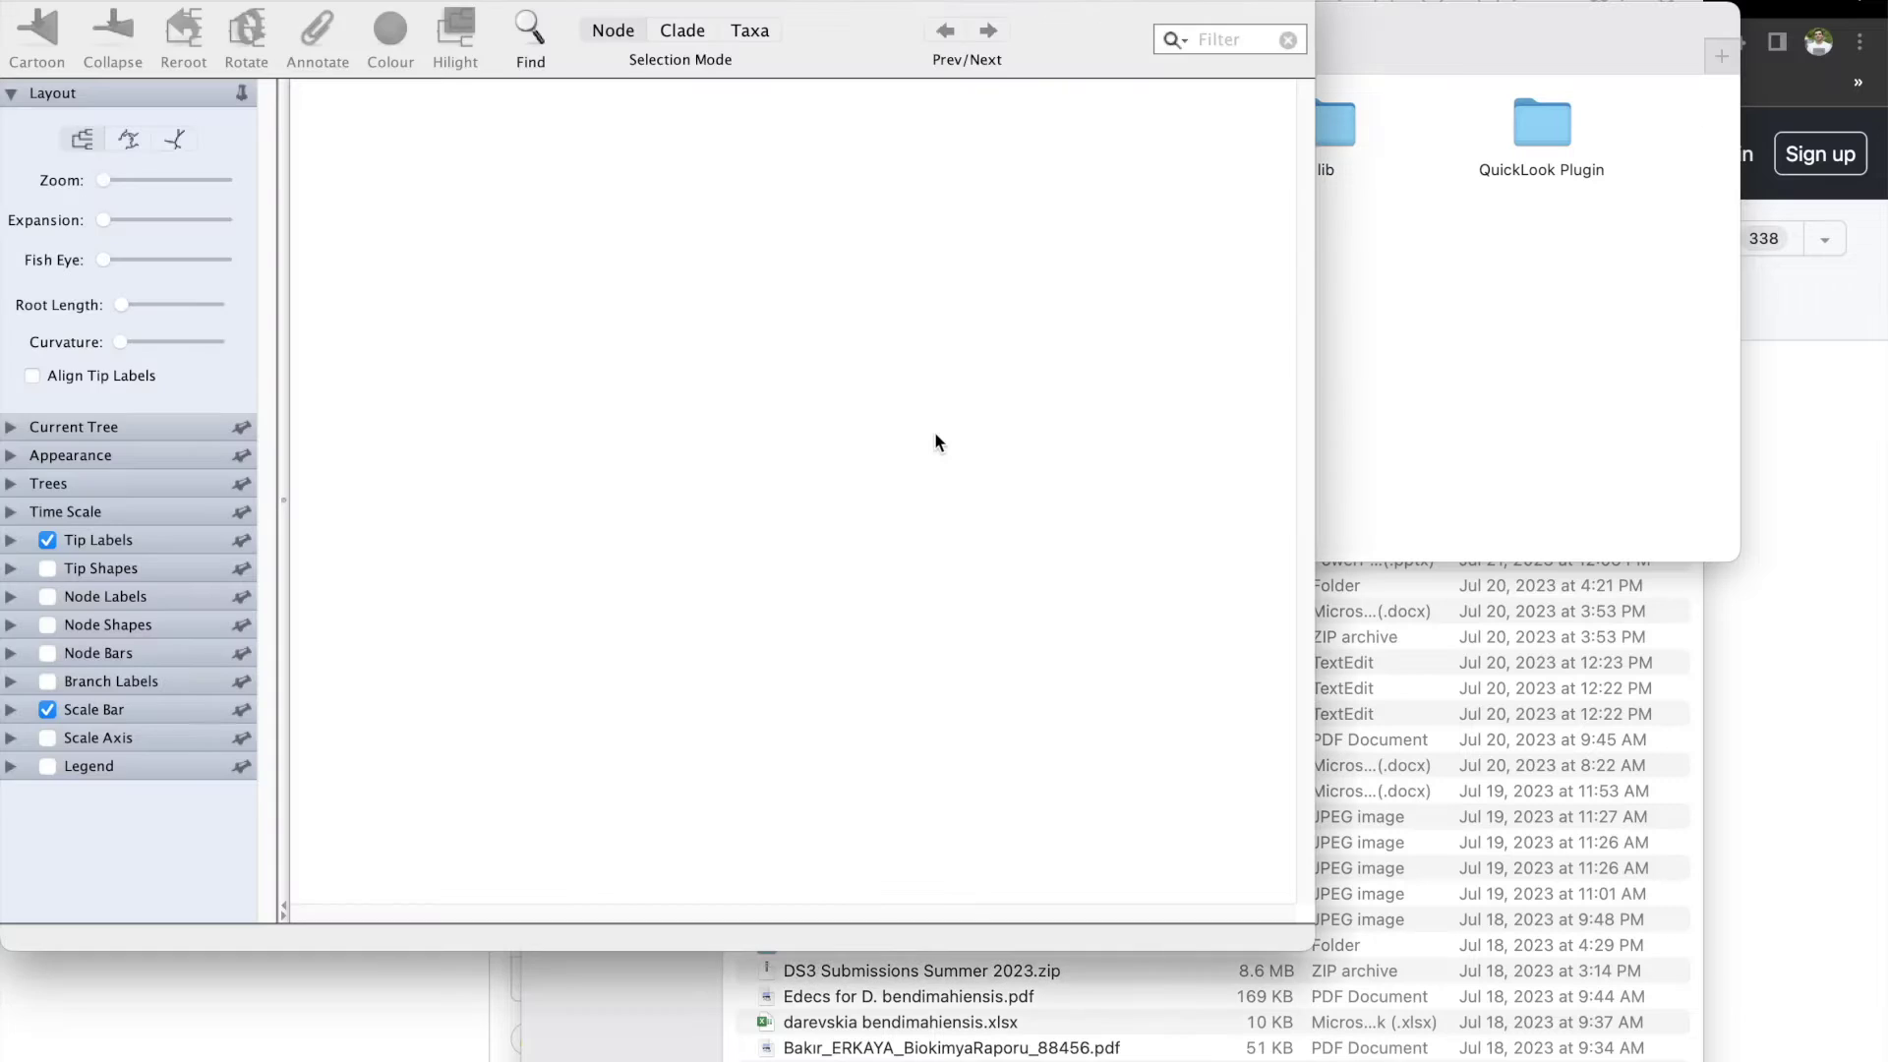
{"action": "left_click", "coordinate": [1469, 433]}
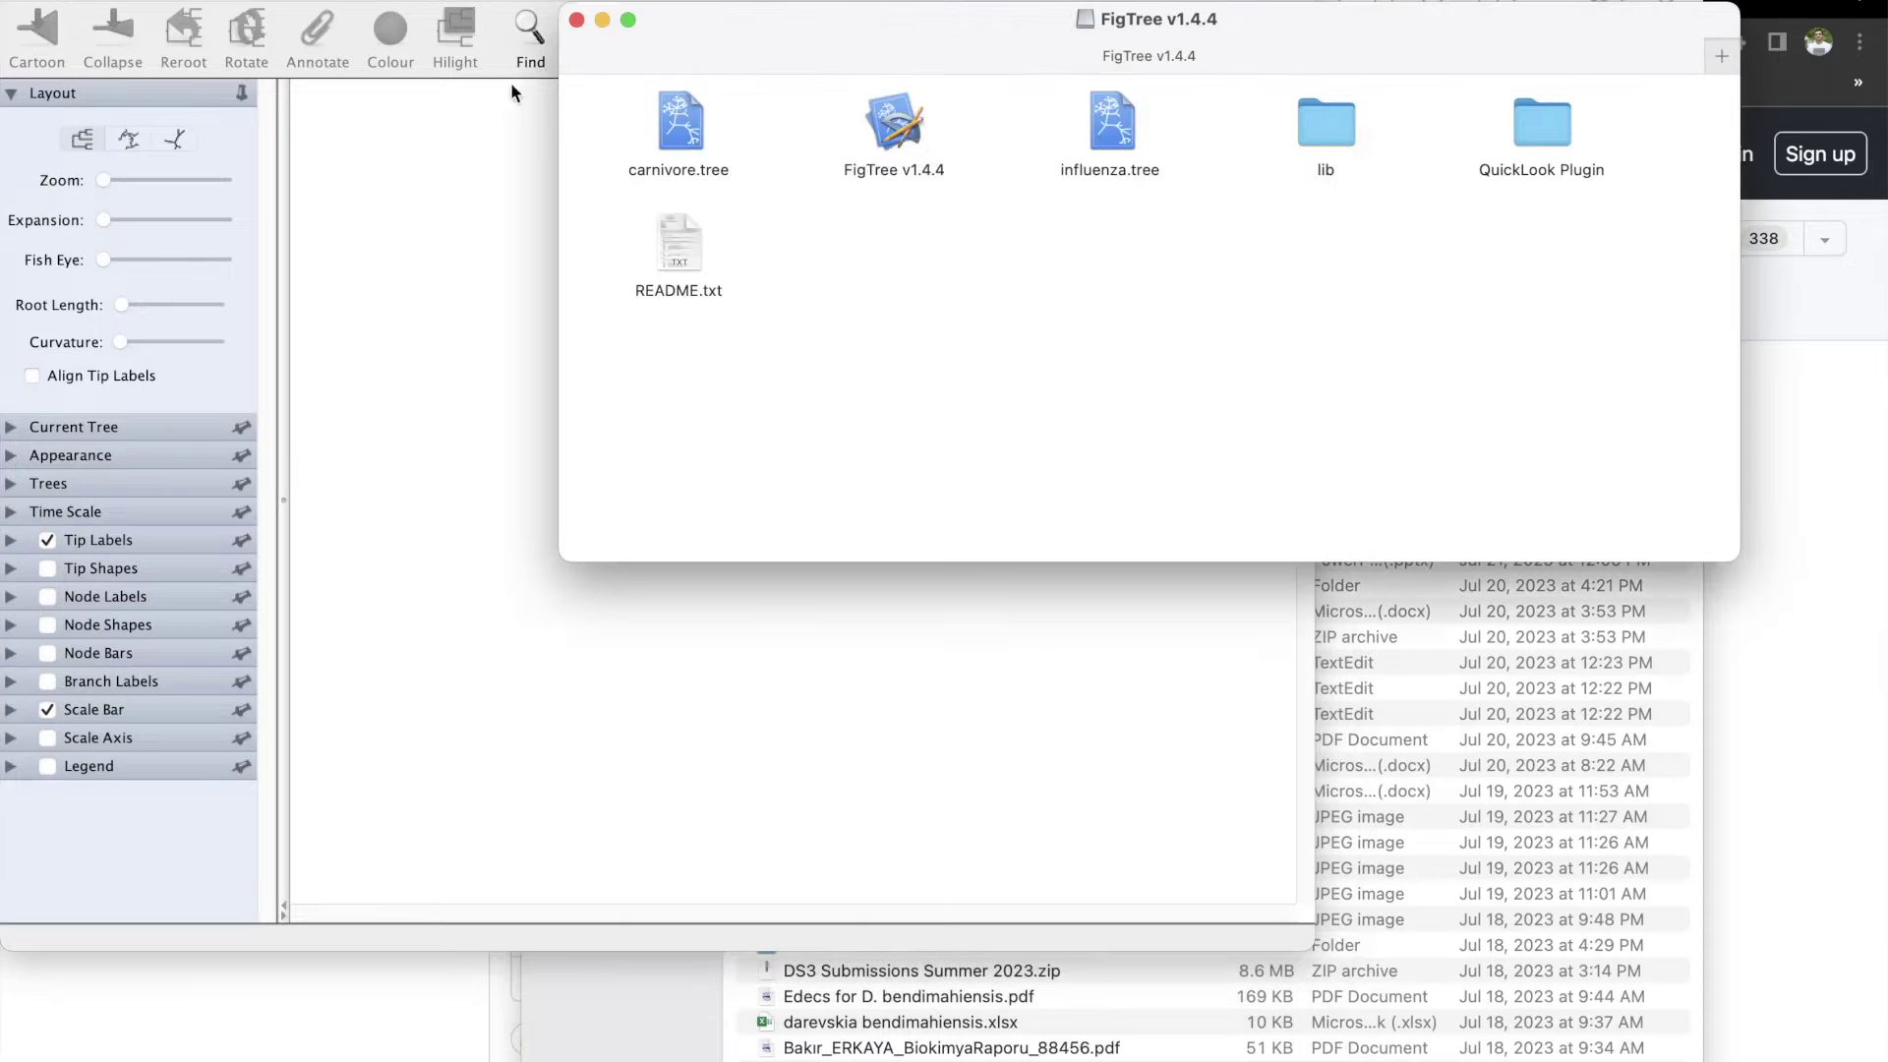
{"action": "left_click", "coordinate": [578, 20]}
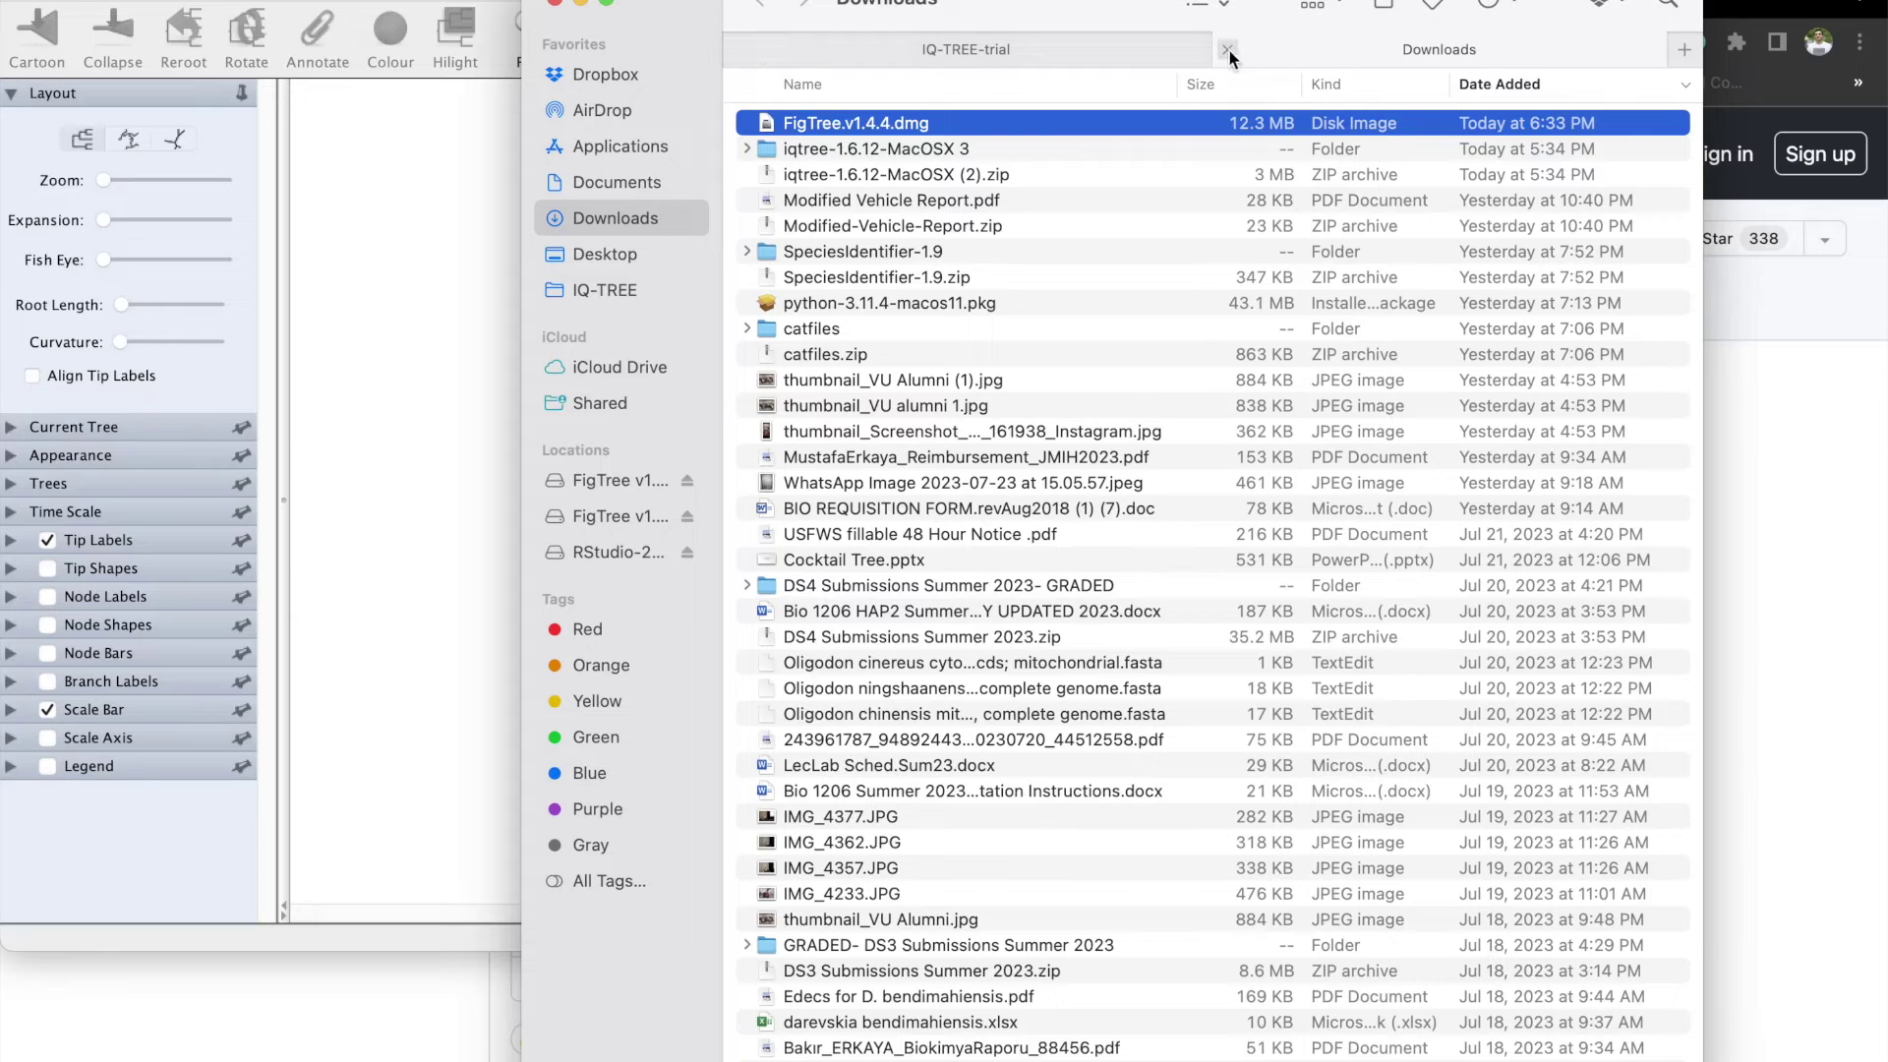
- Rename the IQ-TREE .treefile to Bavayia_geitaina_sauvagii_one_sept.fasta.tree, keeping the new extension
{"action": "left_click", "coordinate": [1229, 50]}
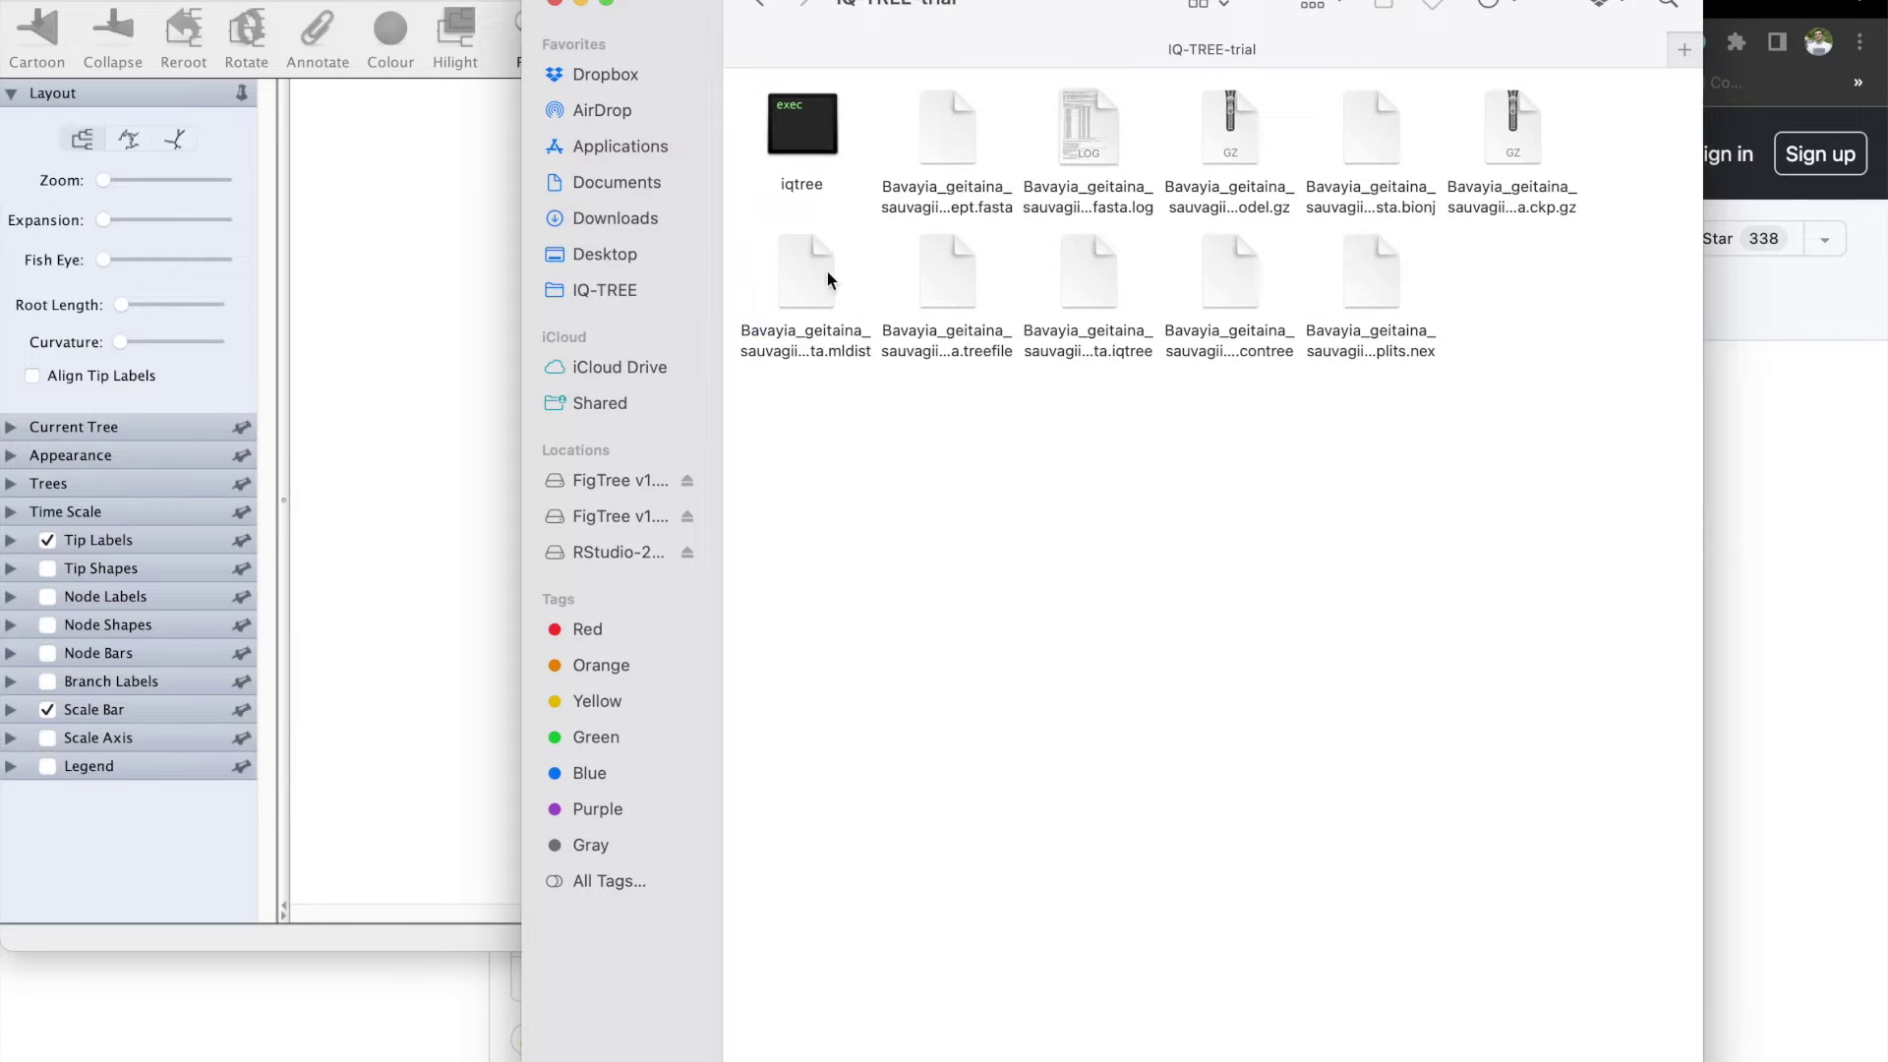
{"action": "left_click", "coordinate": [953, 271]}
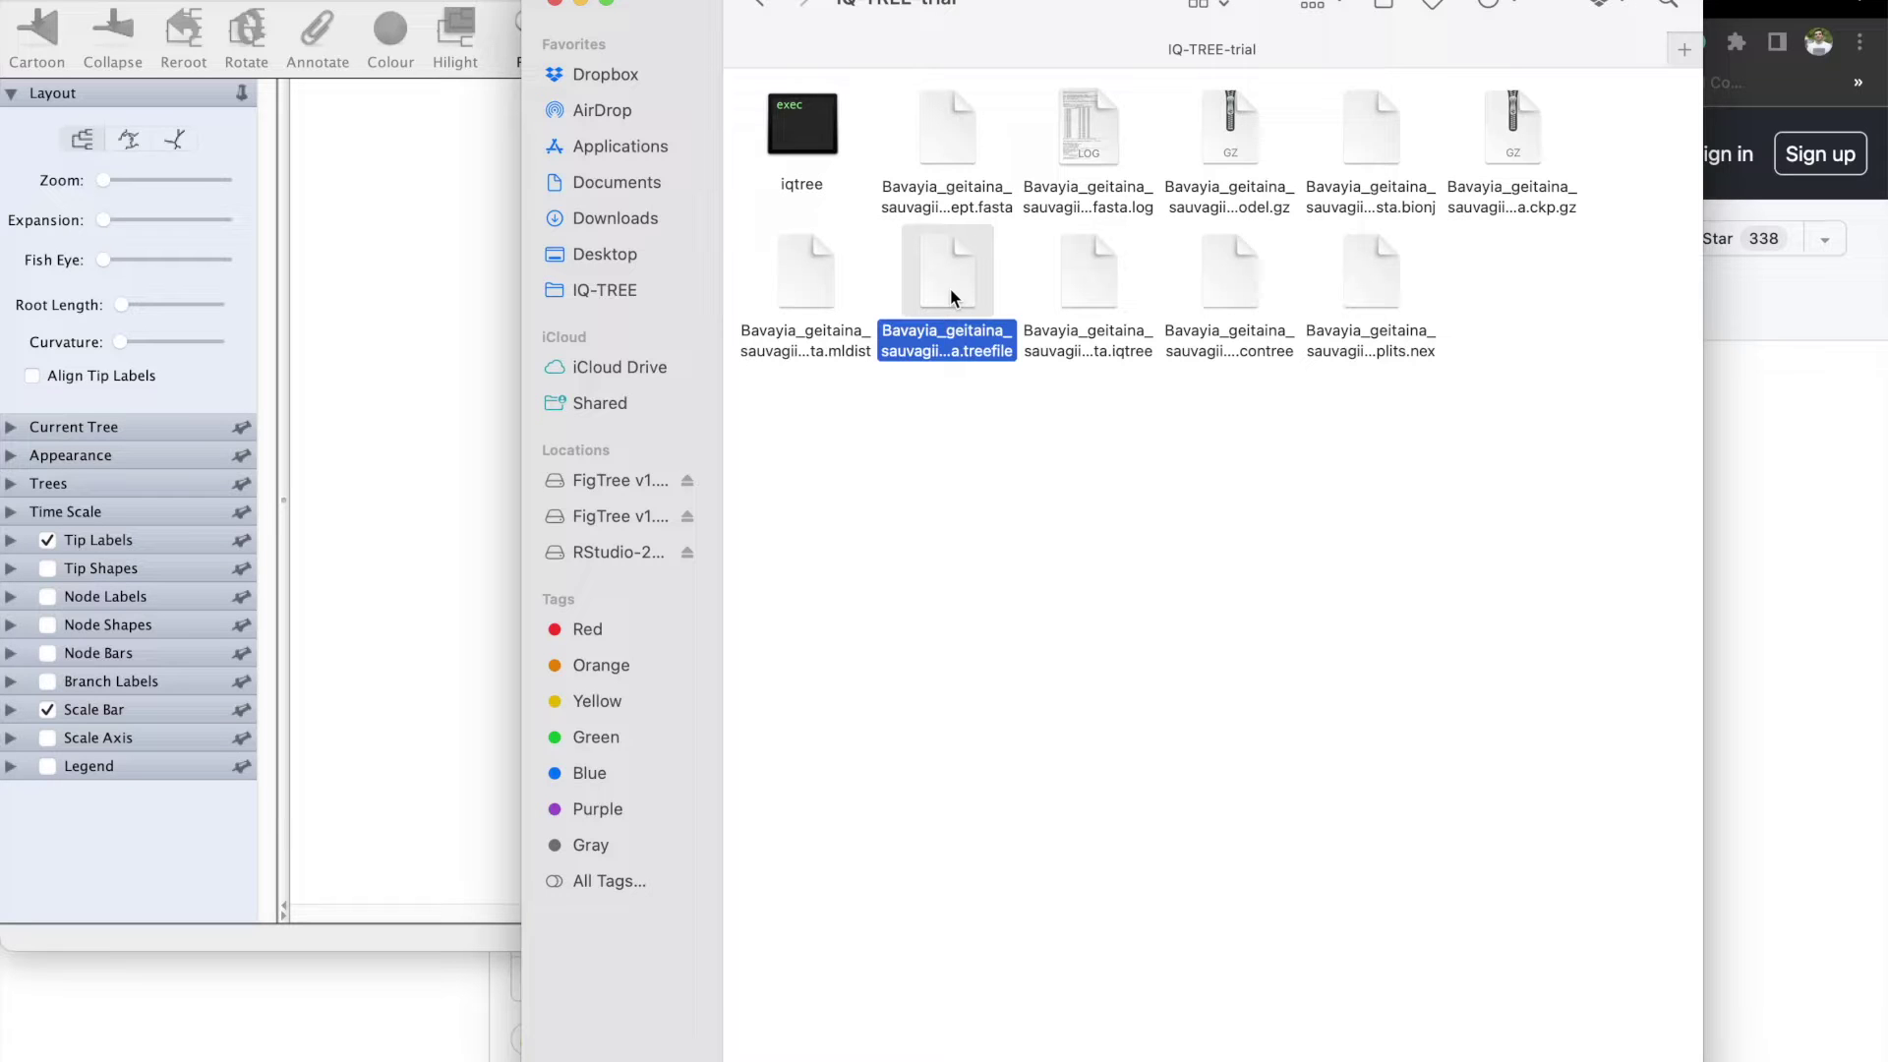
{"action": "key", "text": "Return"}
{"action": "key", "text": "BackSpace"}
{"action": "key", "text": "BackSpace"}
{"action": "key", "text": "BackSpace"}
{"action": "key", "text": "BackSpace"}
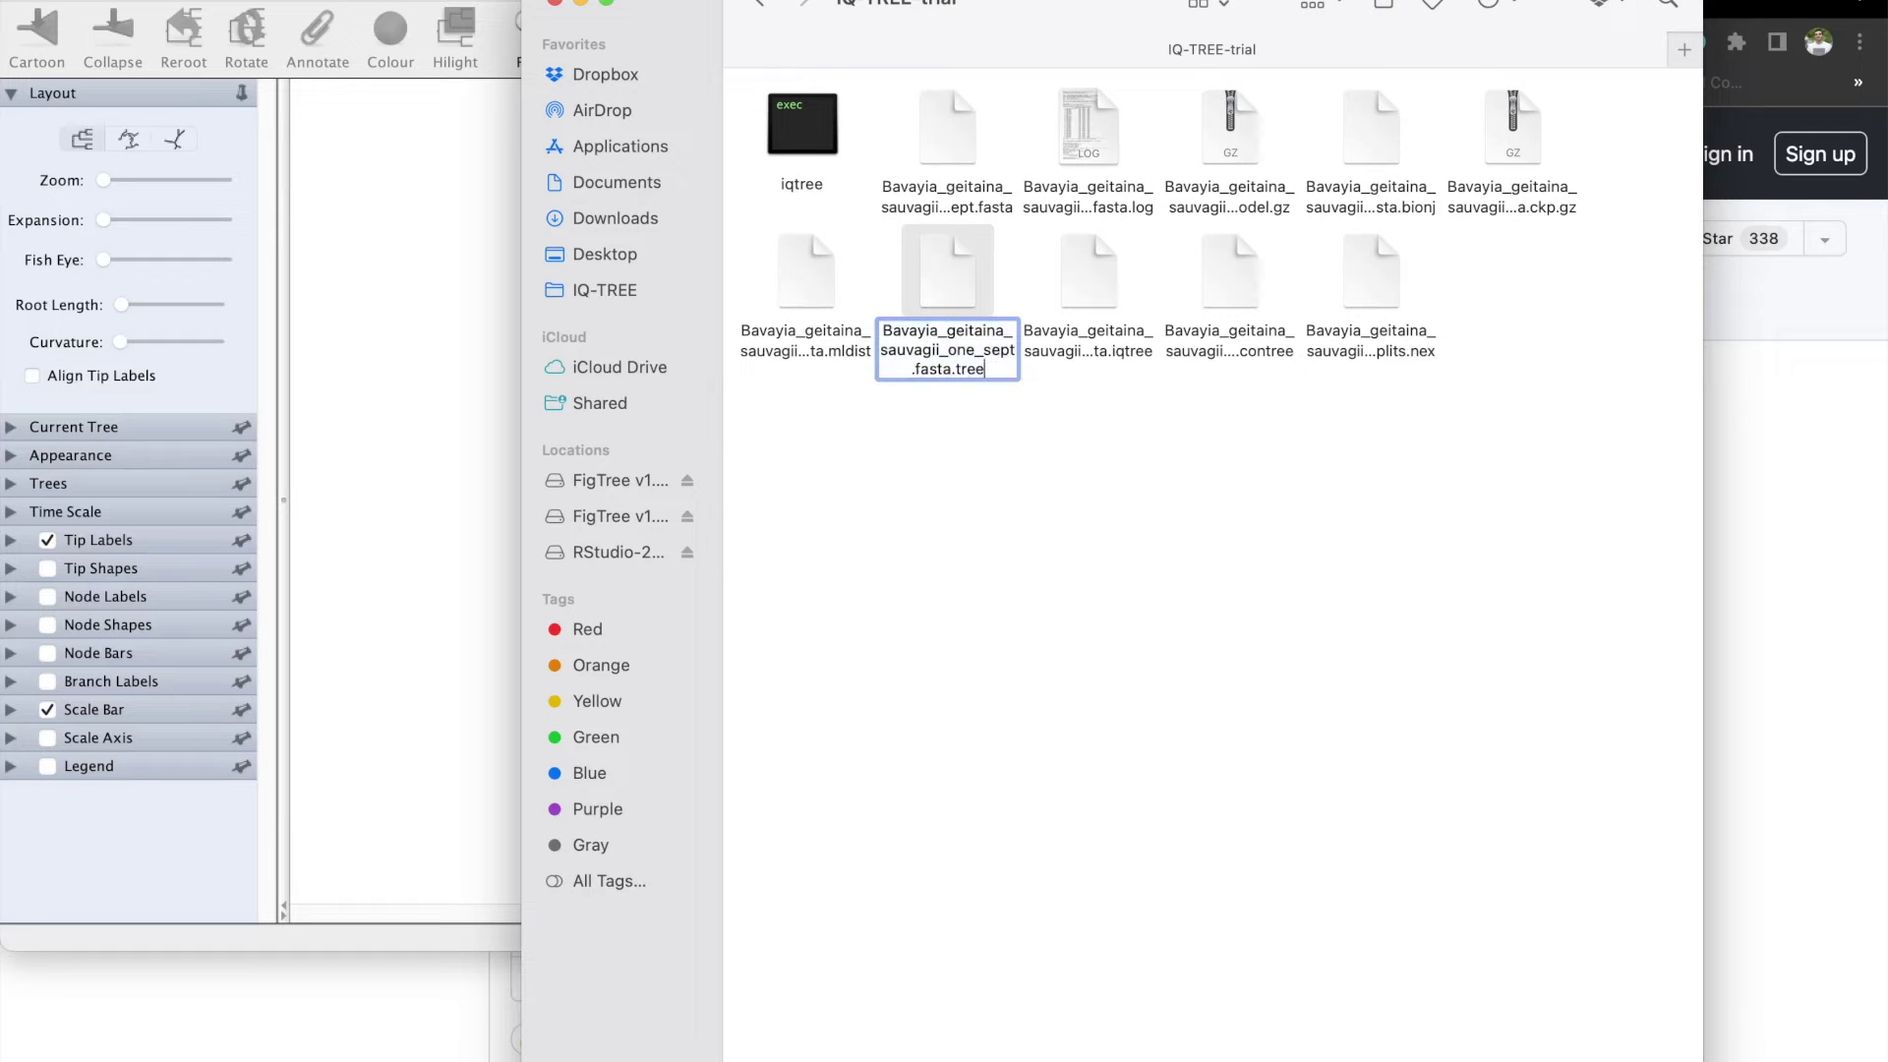
{"action": "key", "text": "Return"}
{"action": "left_click", "coordinate": [1028, 461]}
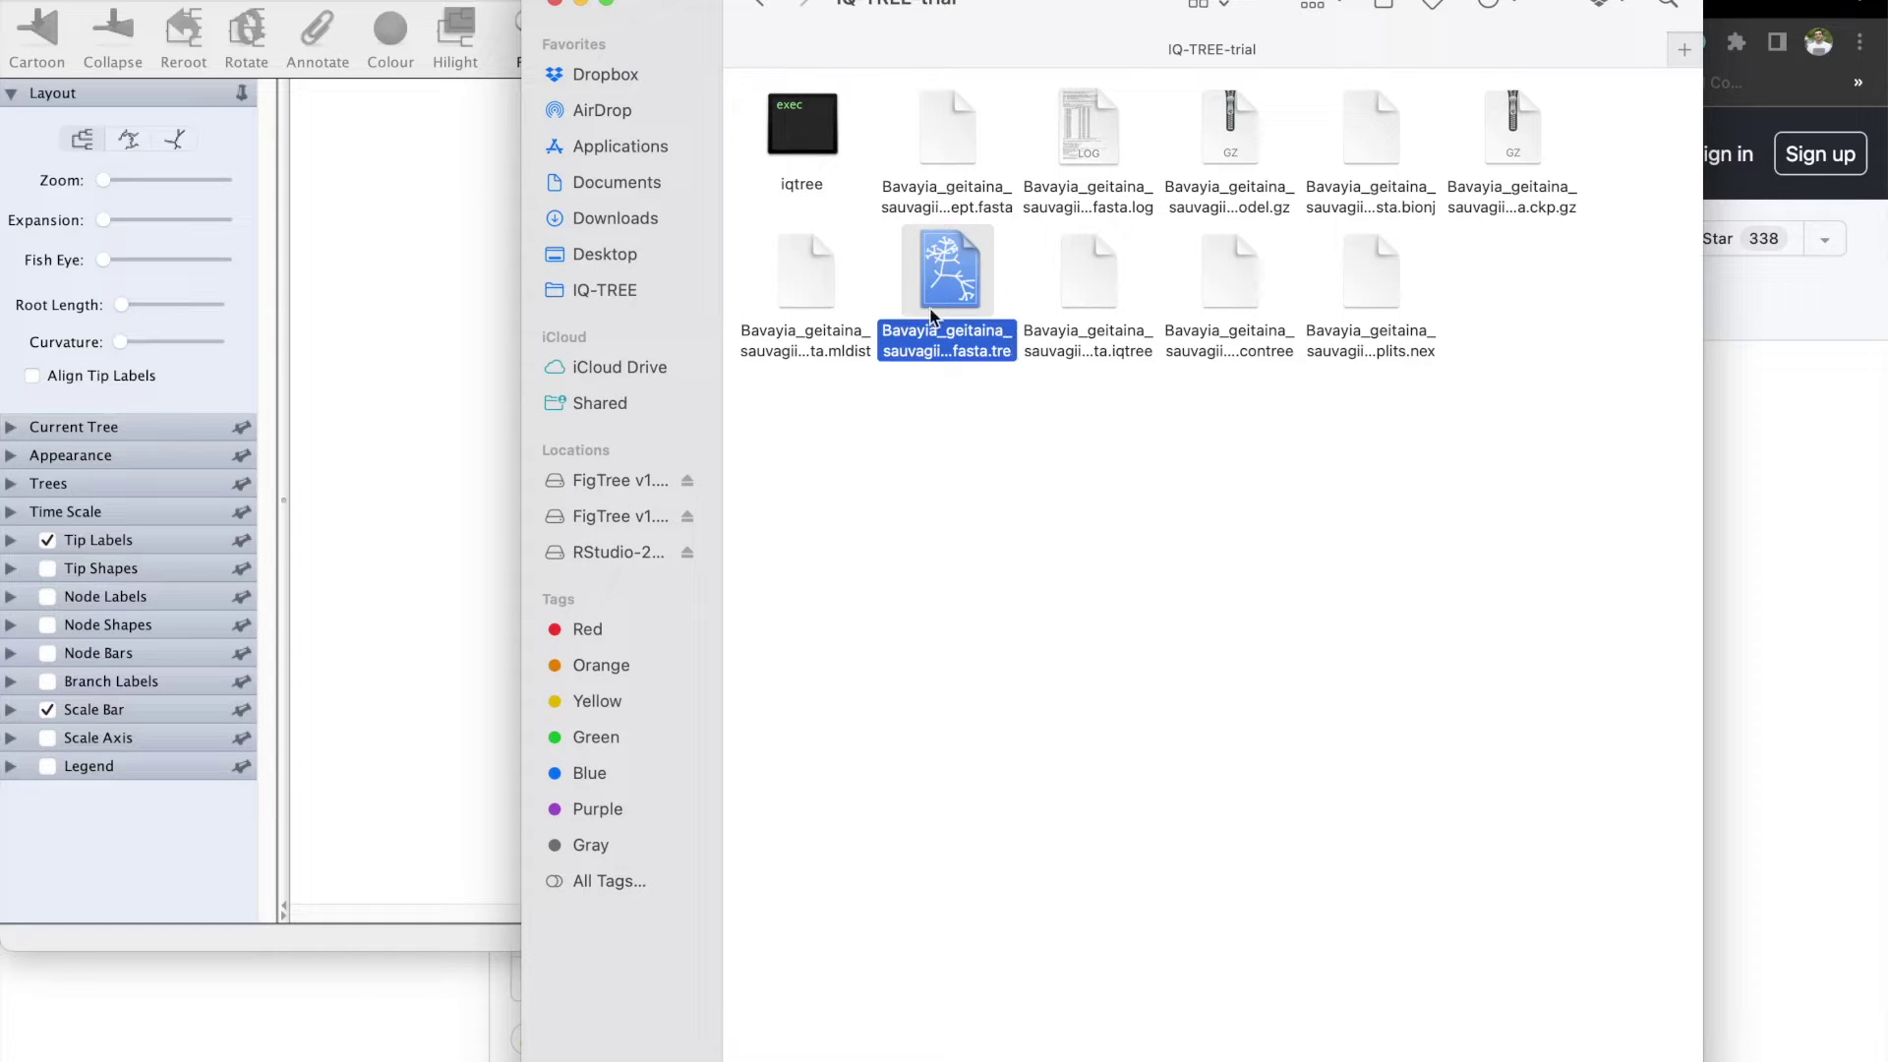
- Return to the Finder folder and select the renamed tree file
{"action": "left_click", "coordinate": [401, 182]}
{"action": "left_click", "coordinate": [1443, 405]}
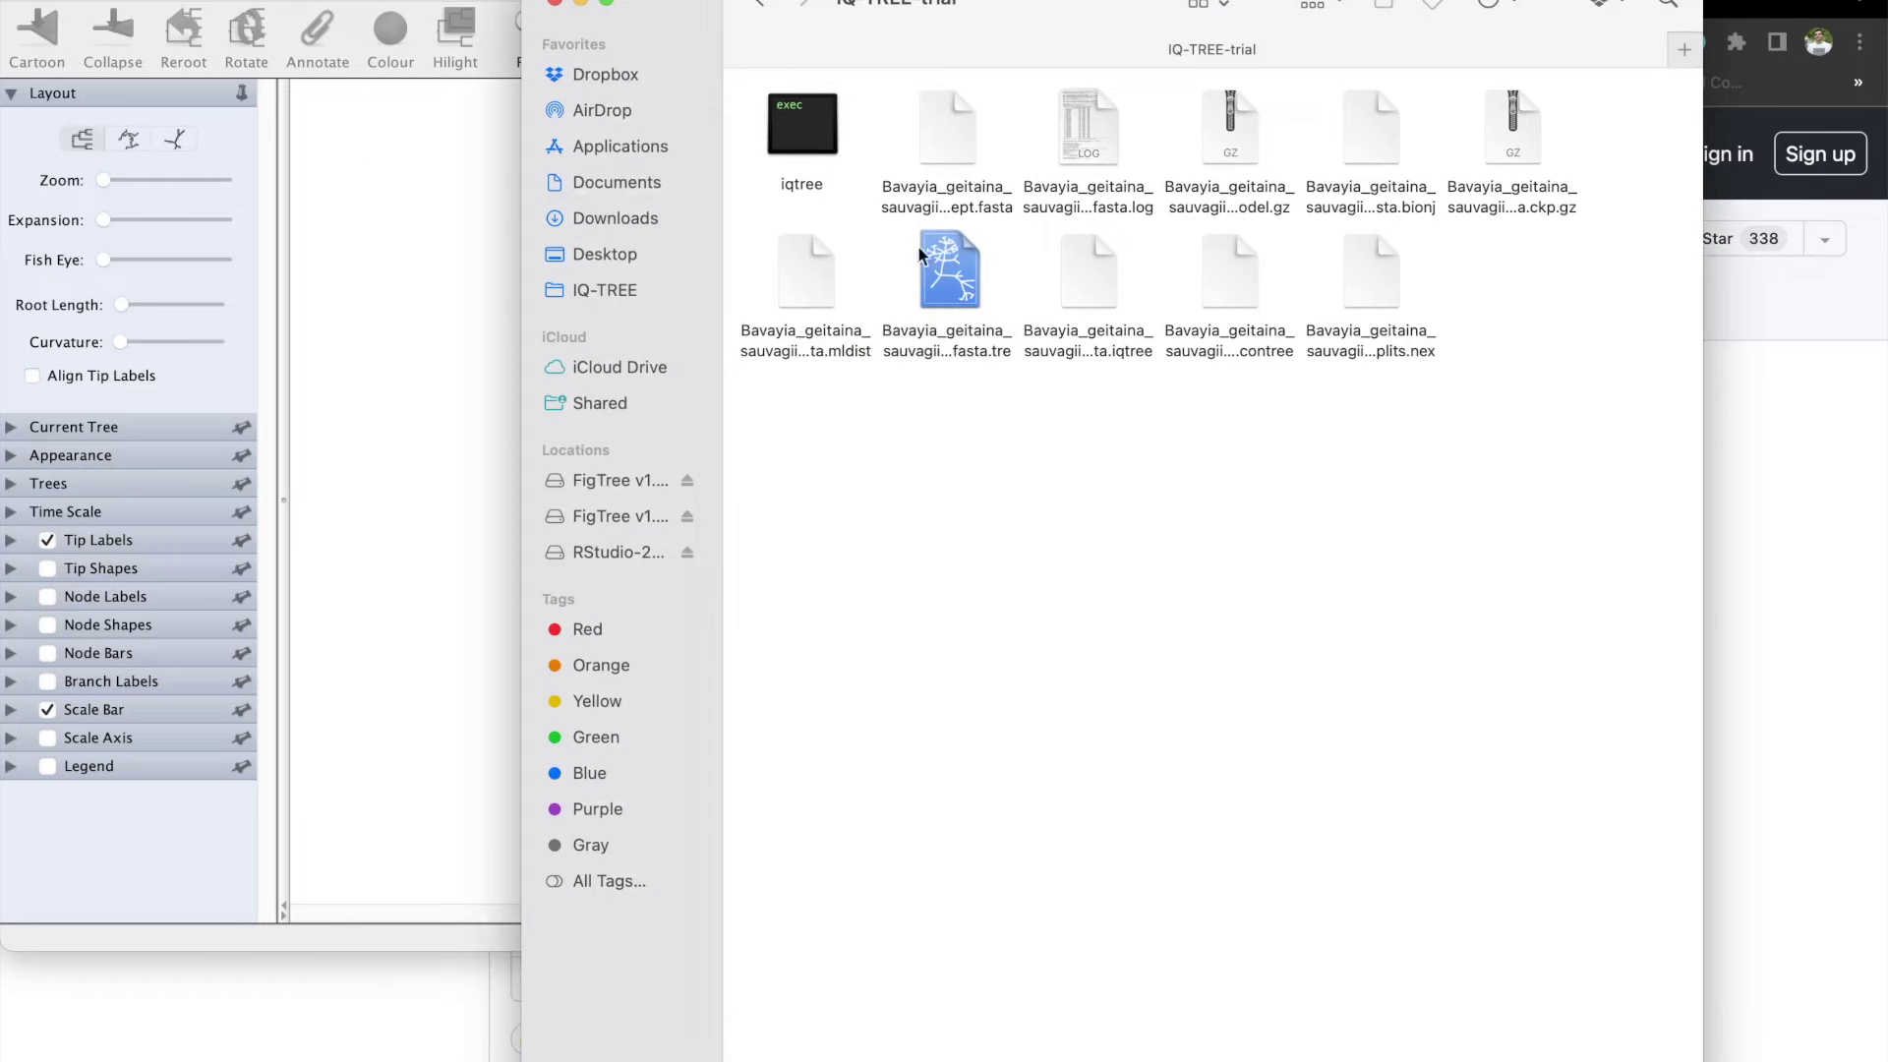
{"action": "left_click", "coordinate": [944, 258]}
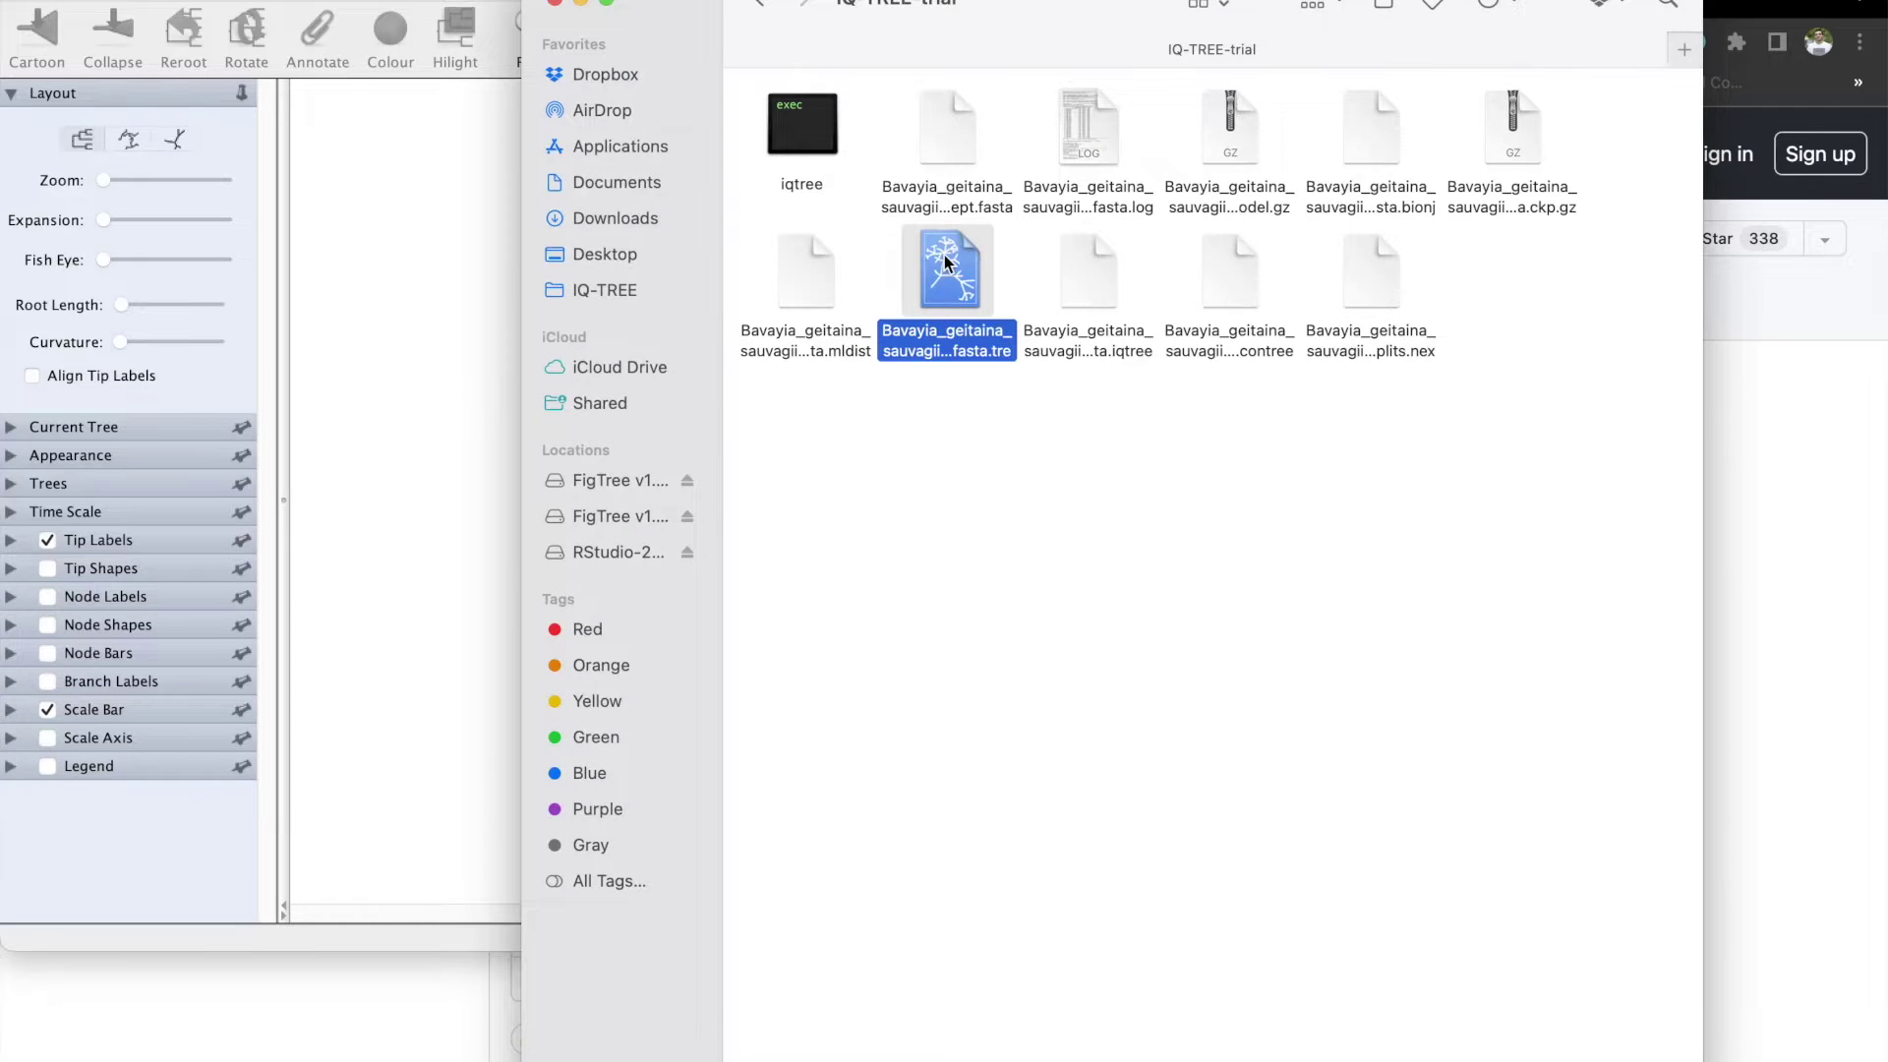
- Open Bavayia_geitaina_sauvagii_one_sept.fasta.tree with FigTree v1.4.4 through Open With > Other
{"action": "right_click", "coordinate": [944, 256]}
{"action": "mouse_move", "coordinate": [1032, 297]}
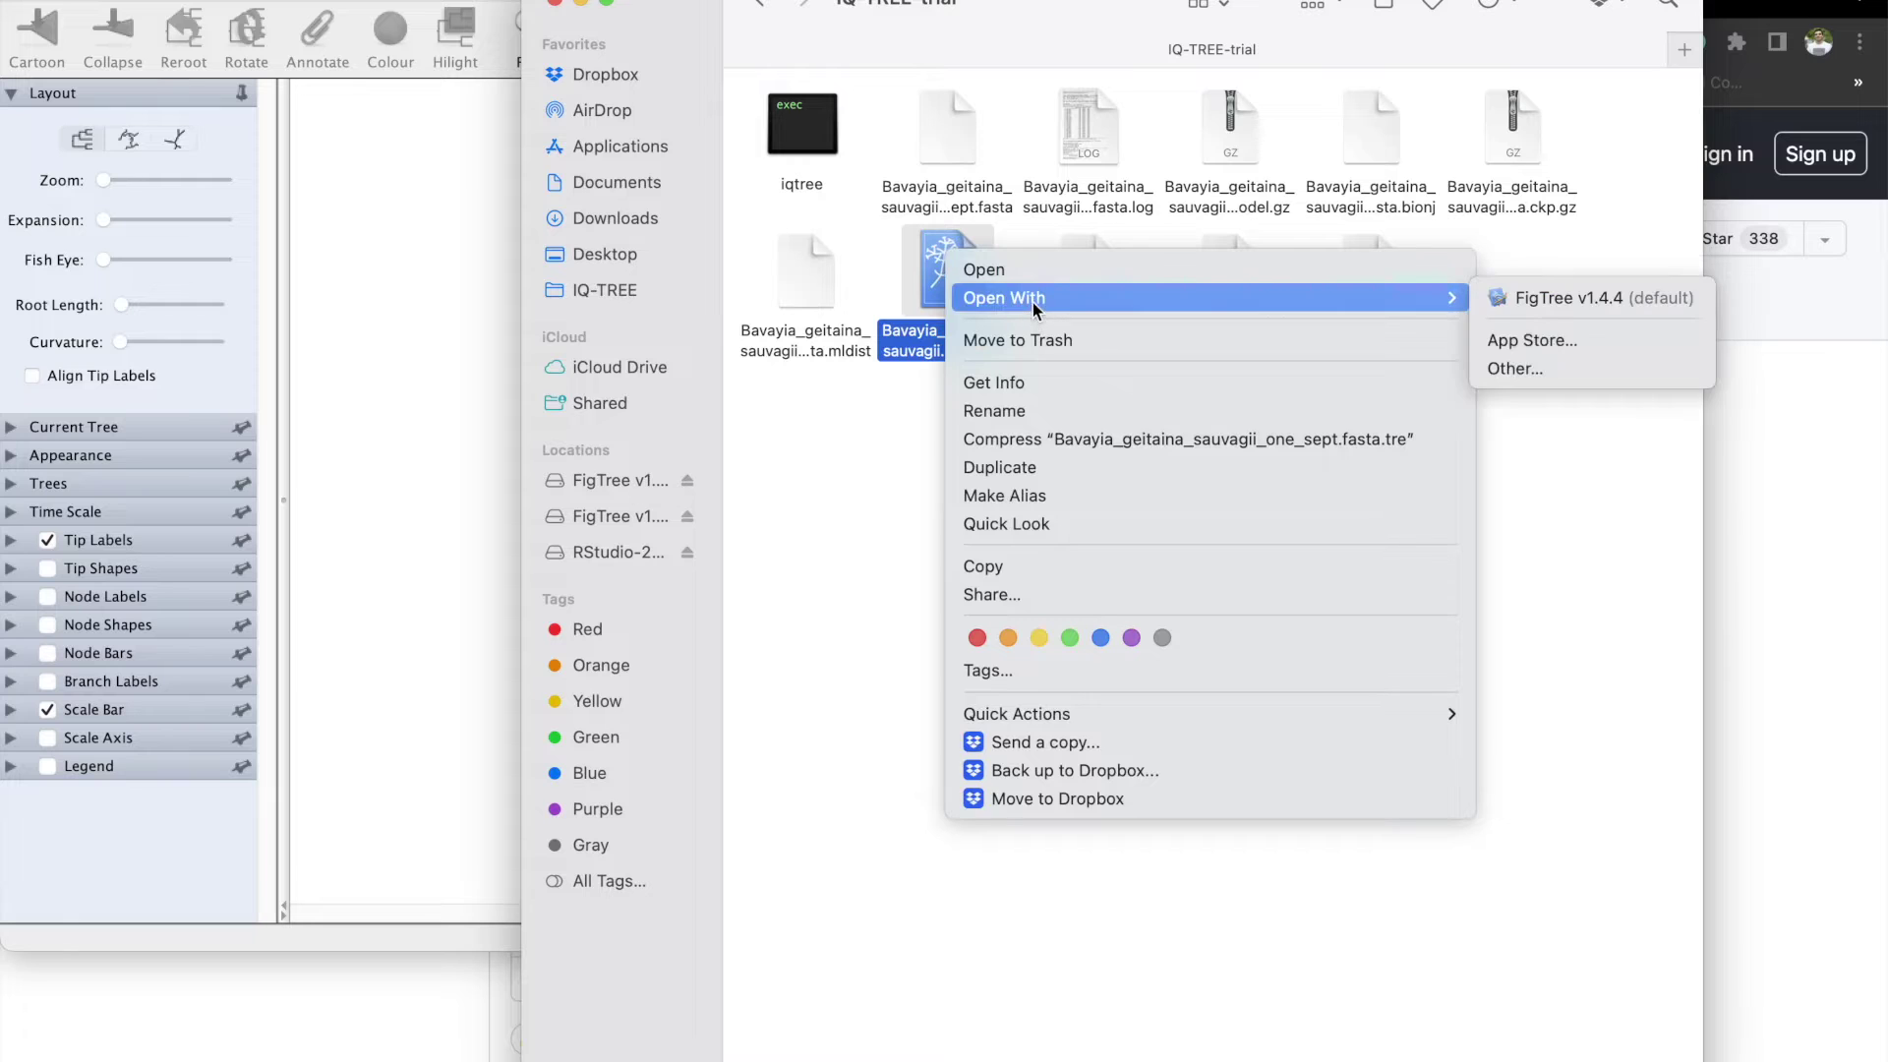
{"action": "left_click", "coordinate": [1613, 366]}
{"action": "scroll", "coordinate": [802, 469], "scroll_direction": "down", "scroll_amount": 1}
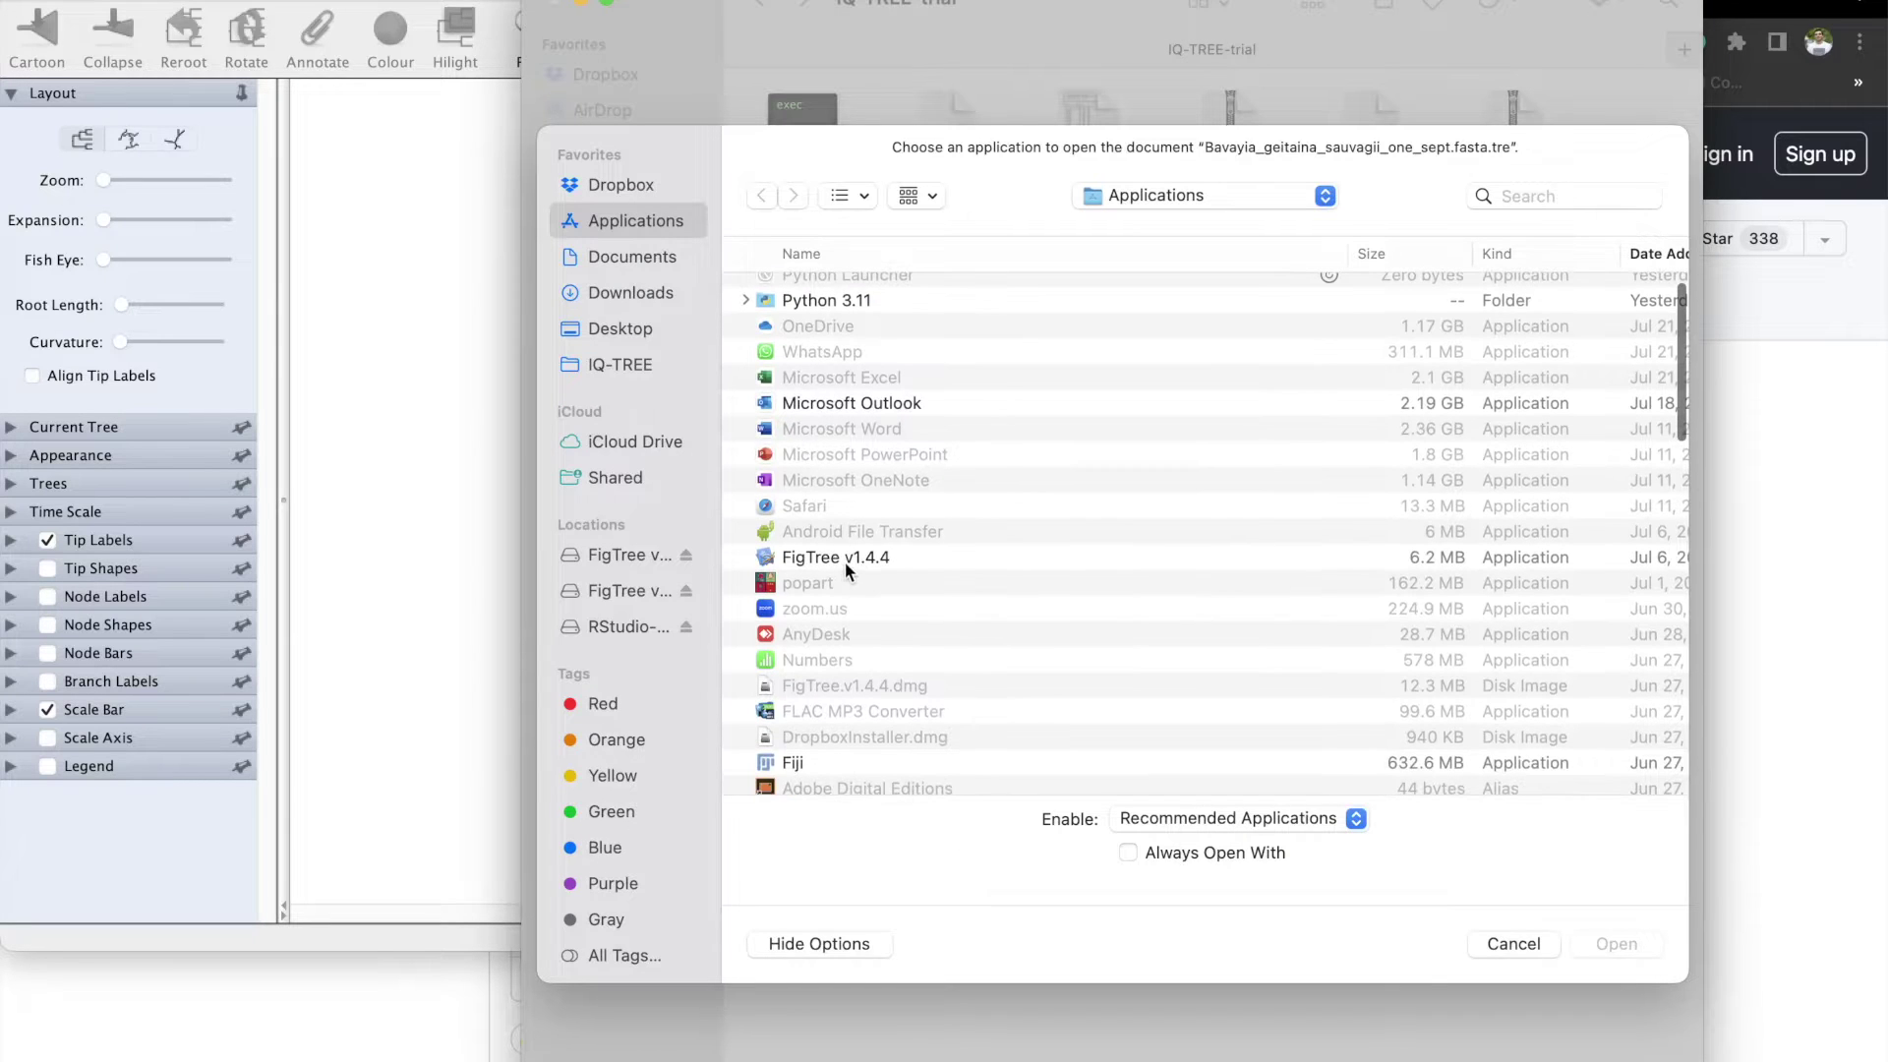
{"action": "left_click", "coordinate": [1530, 942]}
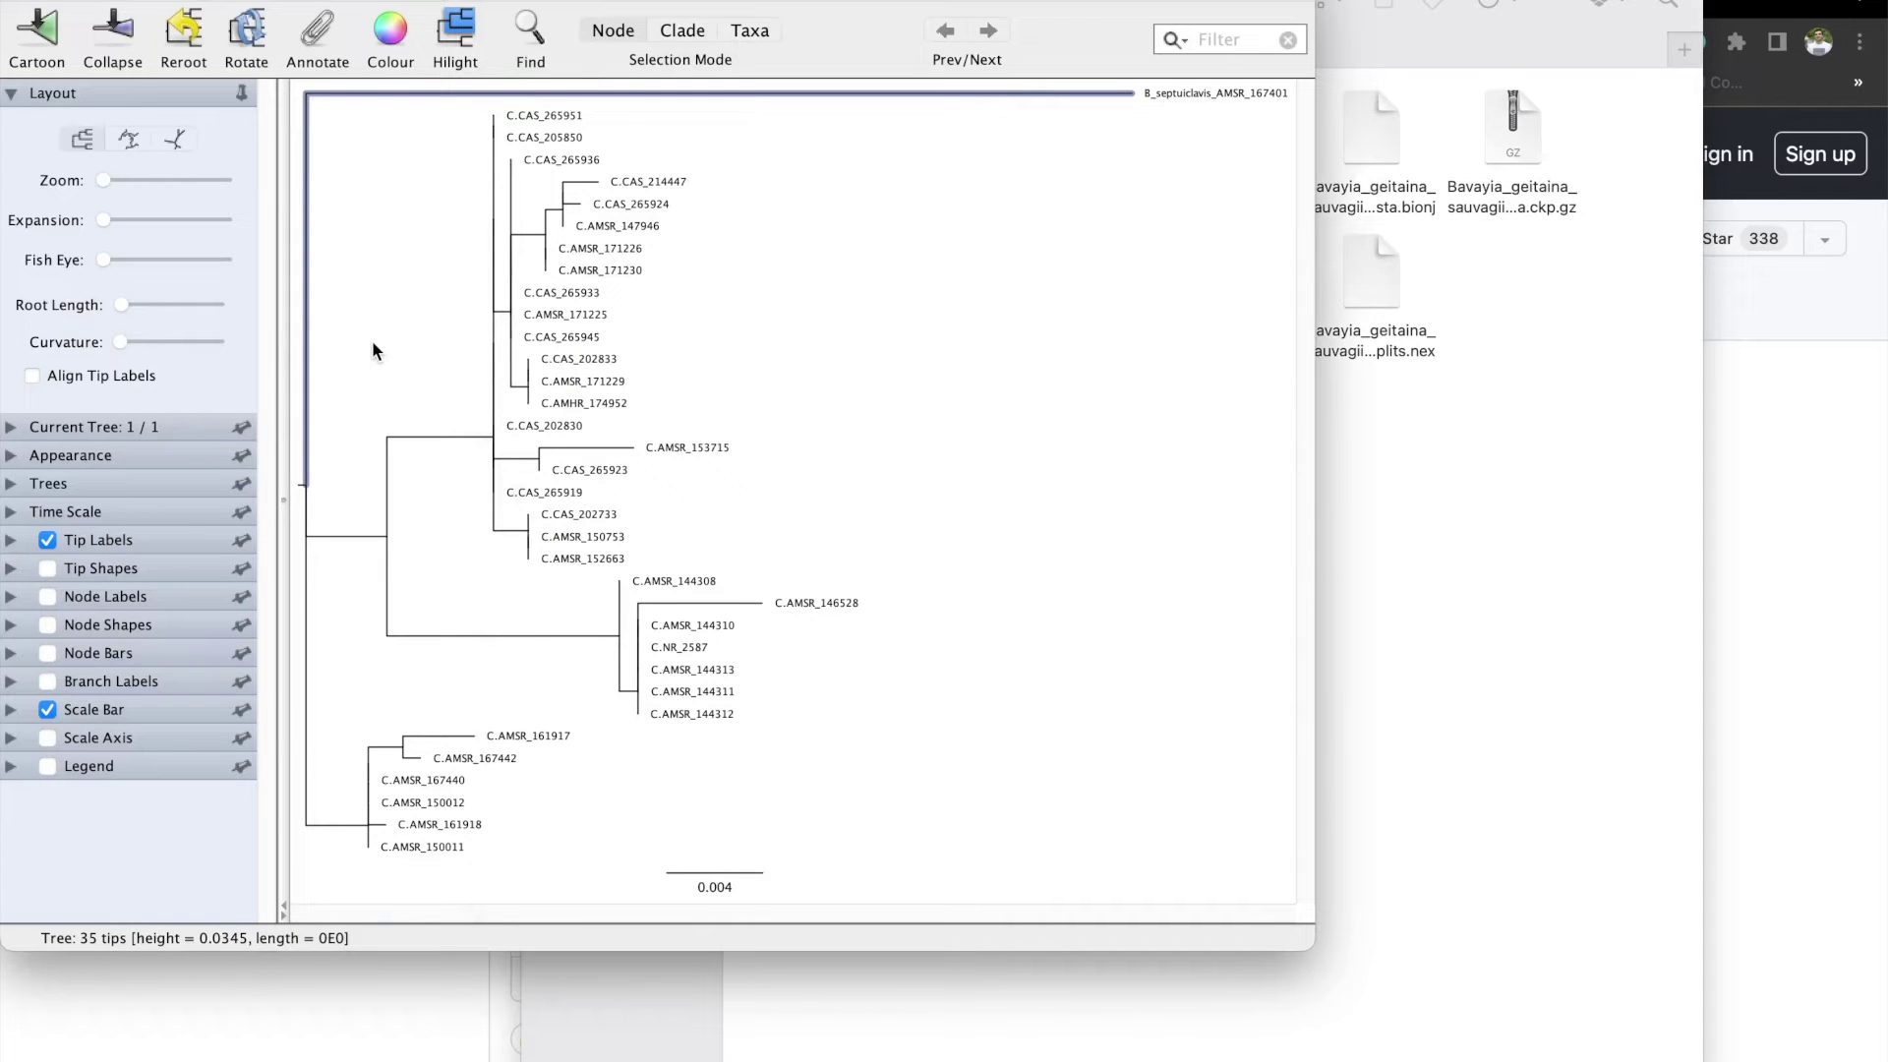
- Enlarge the FigTree window, then briefly cartoon the upper clade and expand it back
{"action": "left_click_drag", "start_coordinate": [1314, 946], "coordinate": [1788, 1060]}
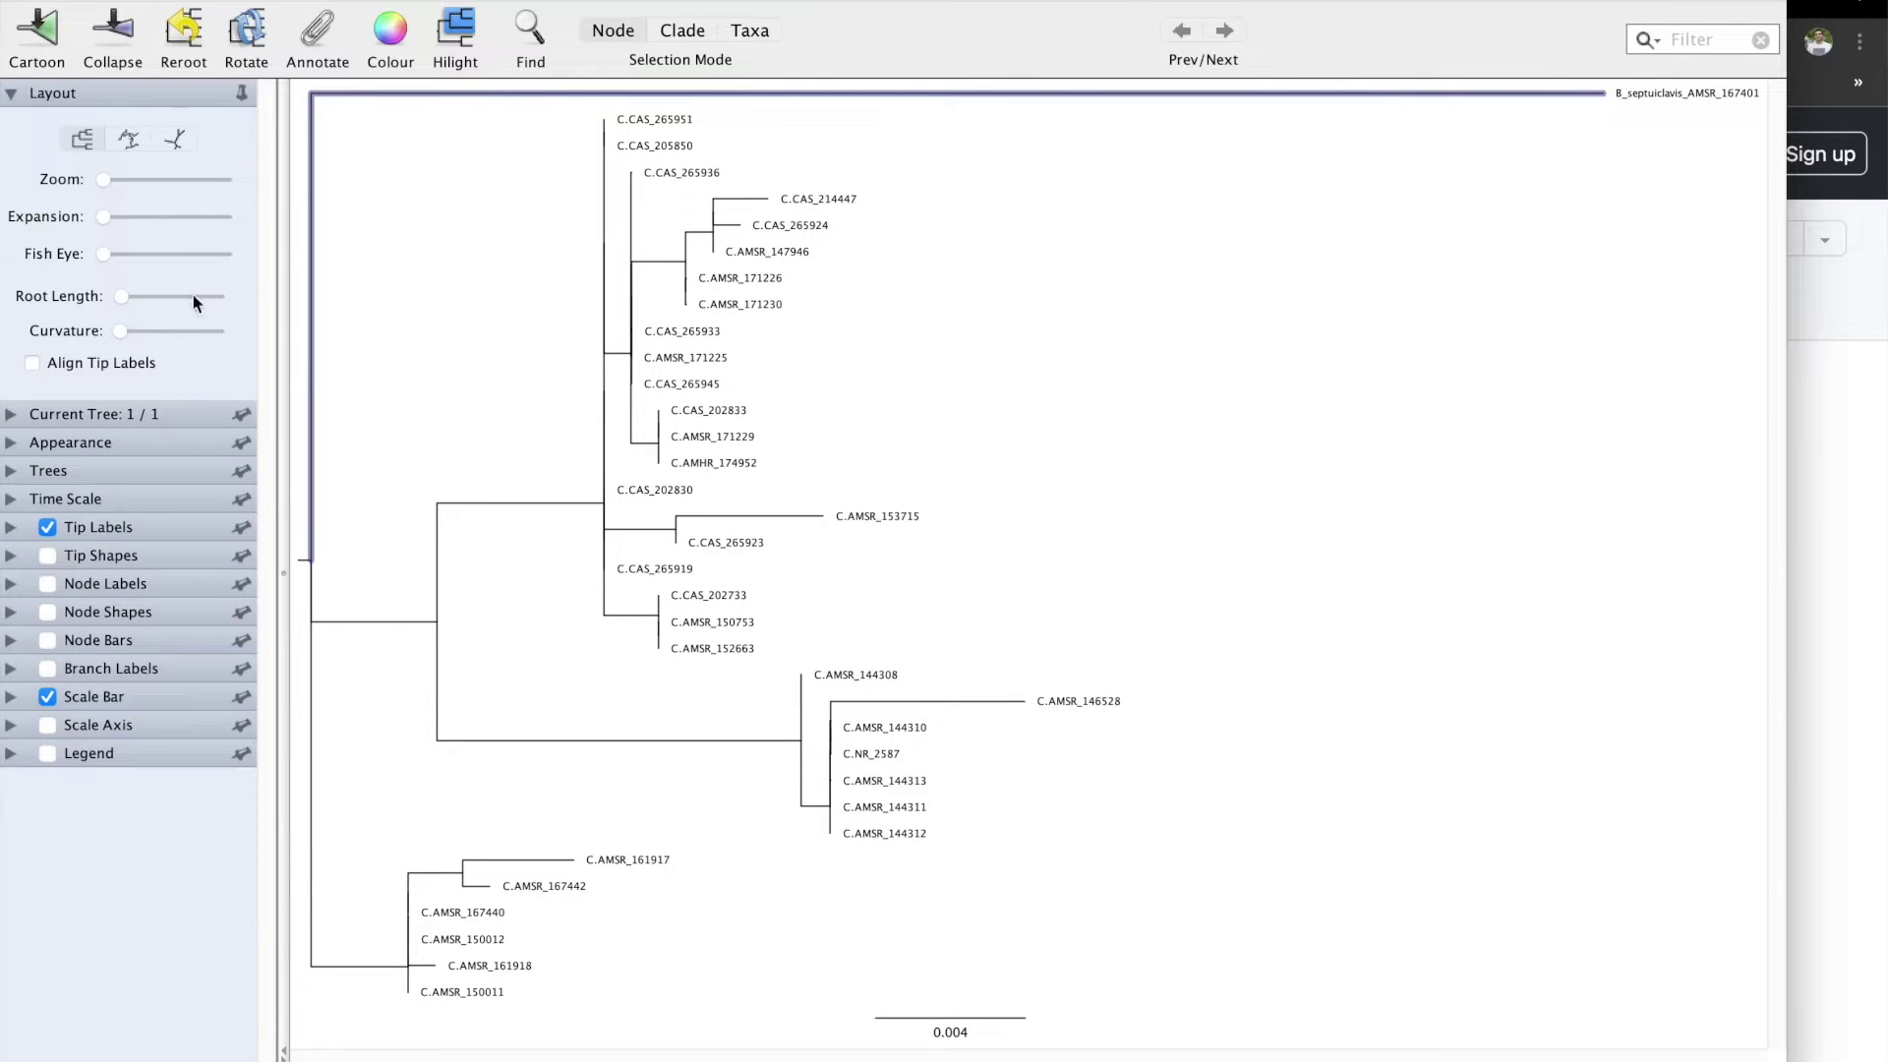
{"action": "left_click", "coordinate": [422, 622]}
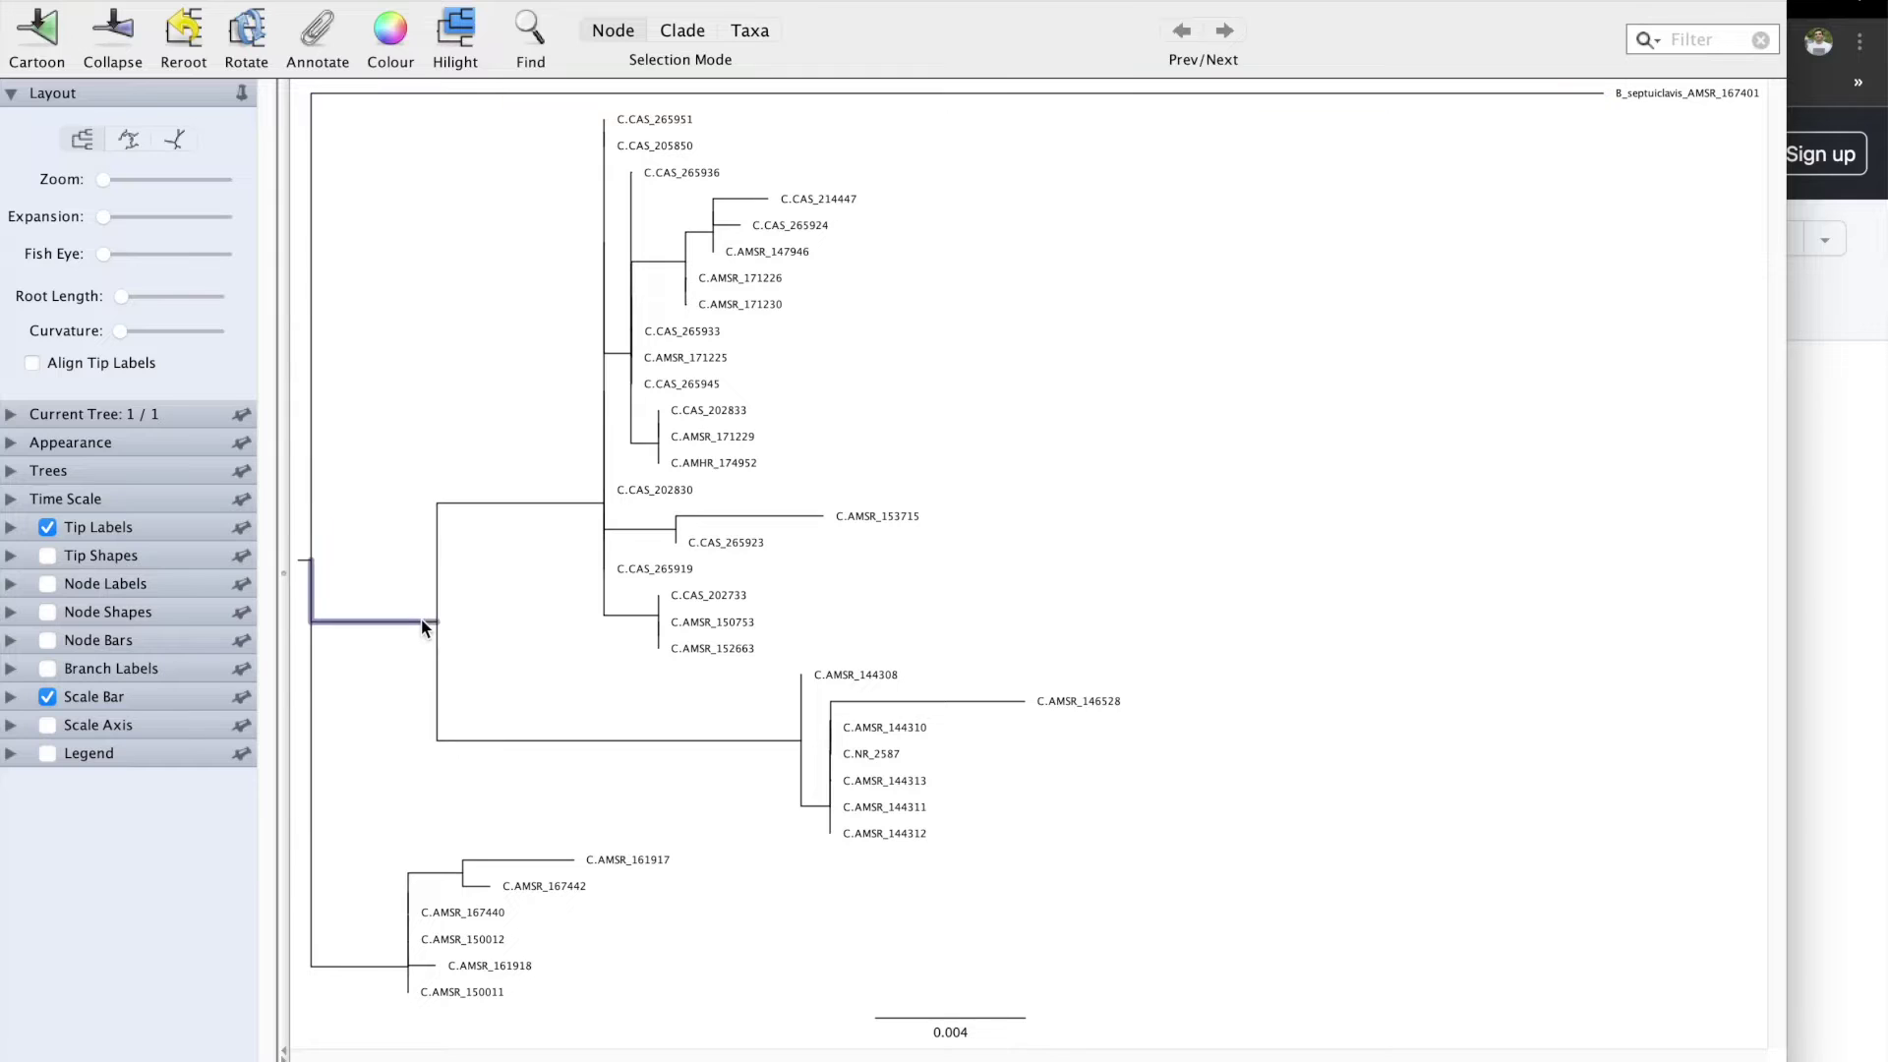
{"action": "left_click", "coordinate": [49, 30]}
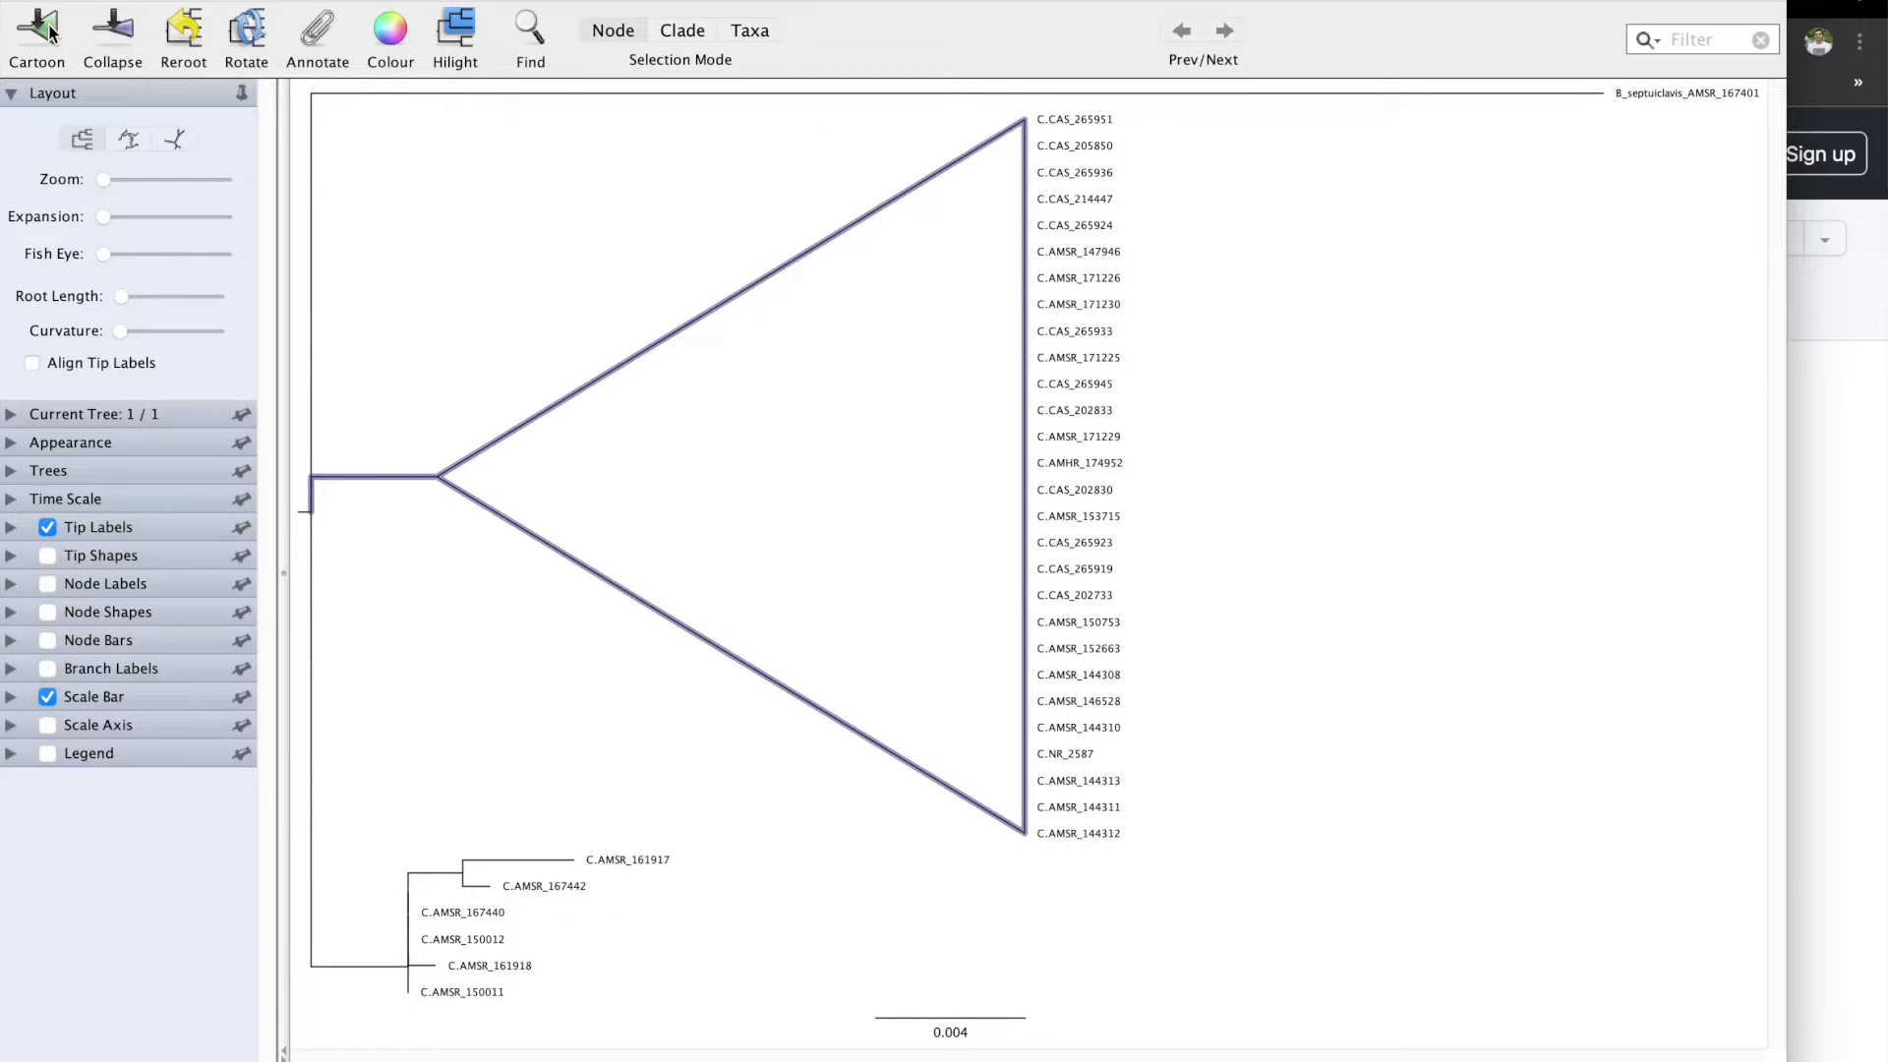
{"action": "left_click", "coordinate": [49, 29]}
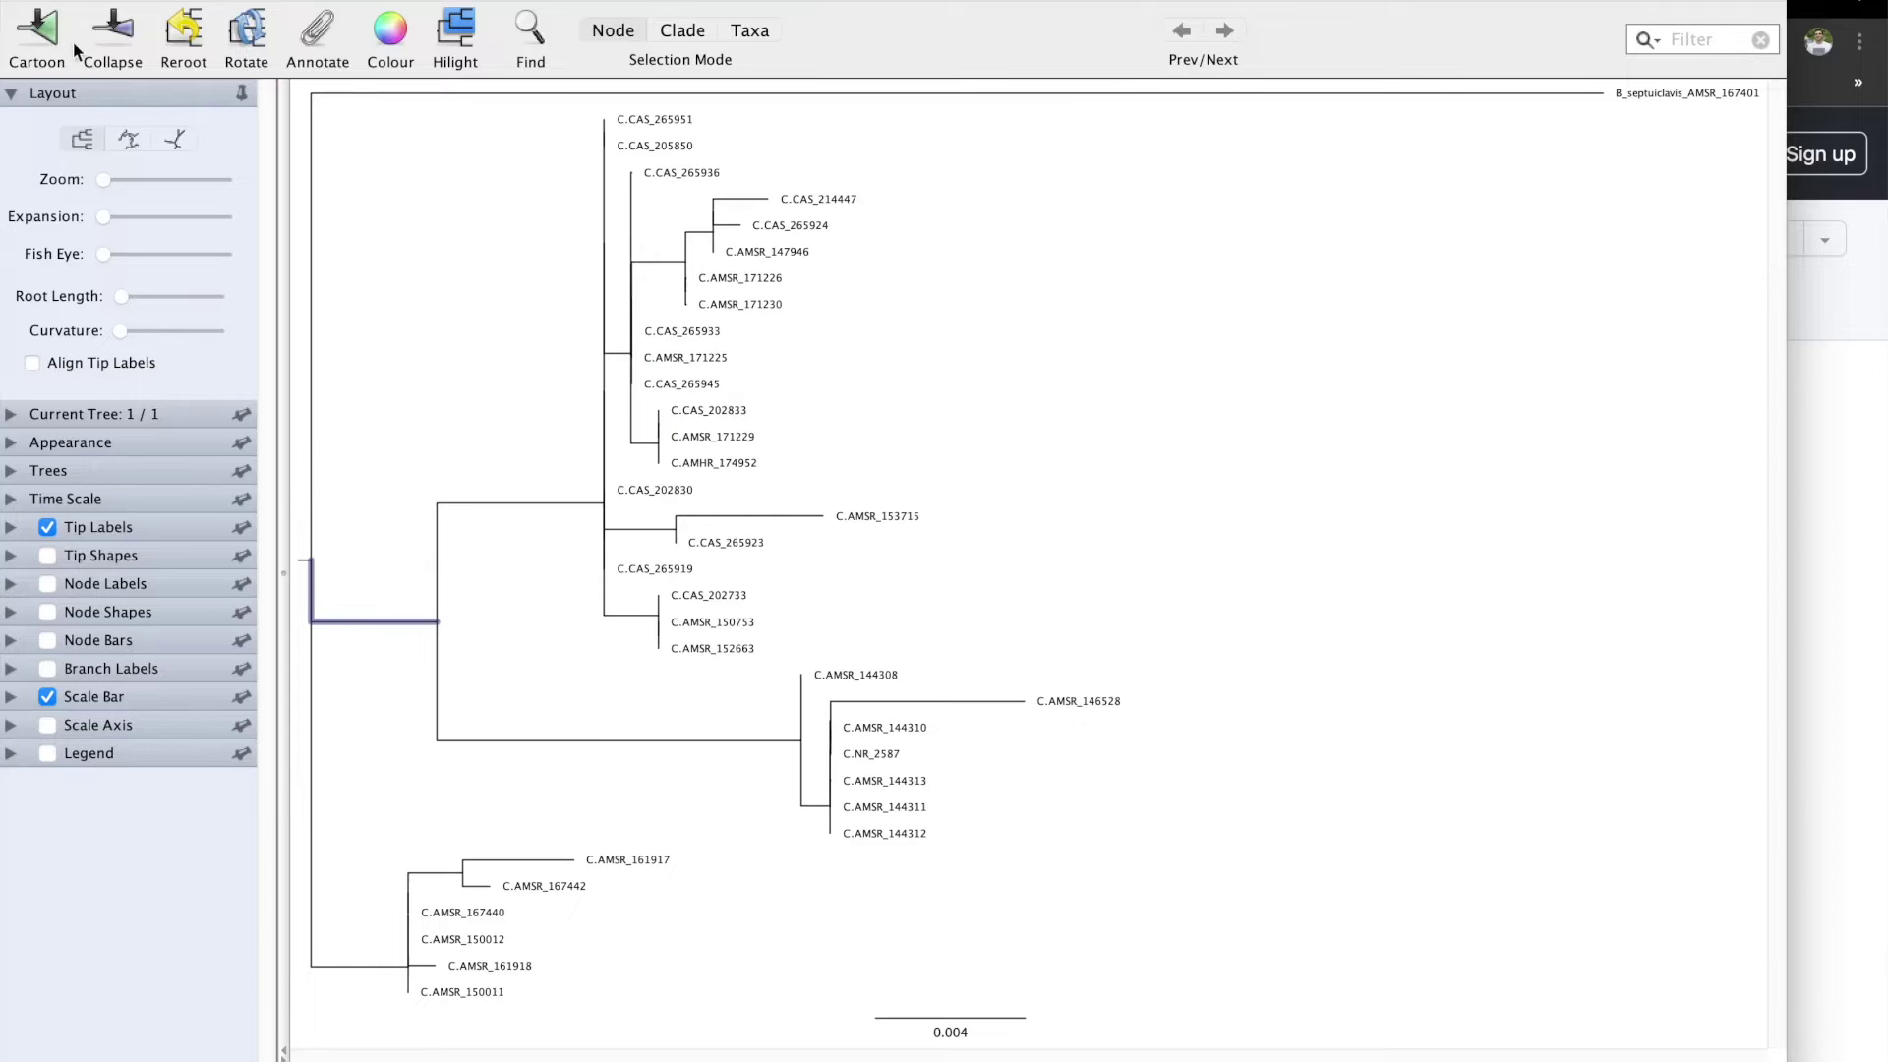
- Briefly collapse the C.CAS_202733 / C.AMSR_150753 clade, restore it, and select the B_septuiclavis_AMSR_167401 branch
{"action": "left_click", "coordinate": [645, 615]}
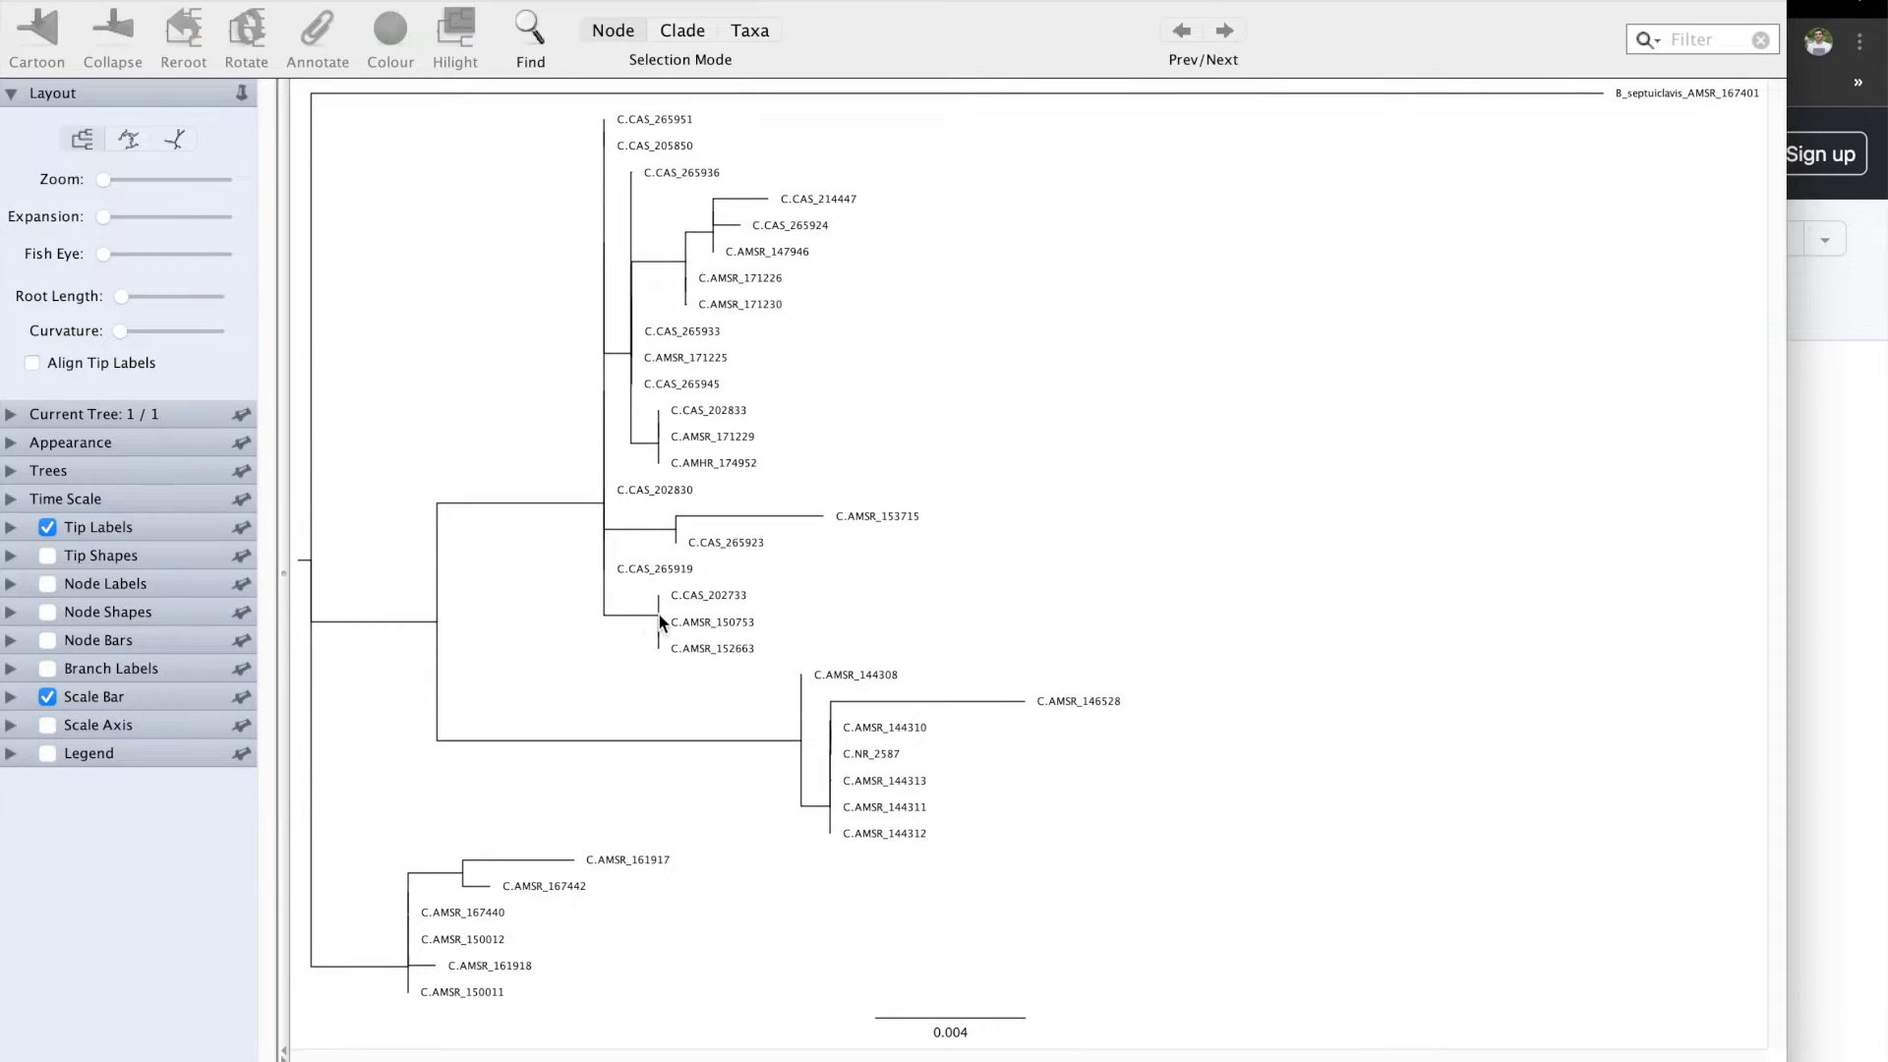
{"action": "left_click", "coordinate": [657, 613]}
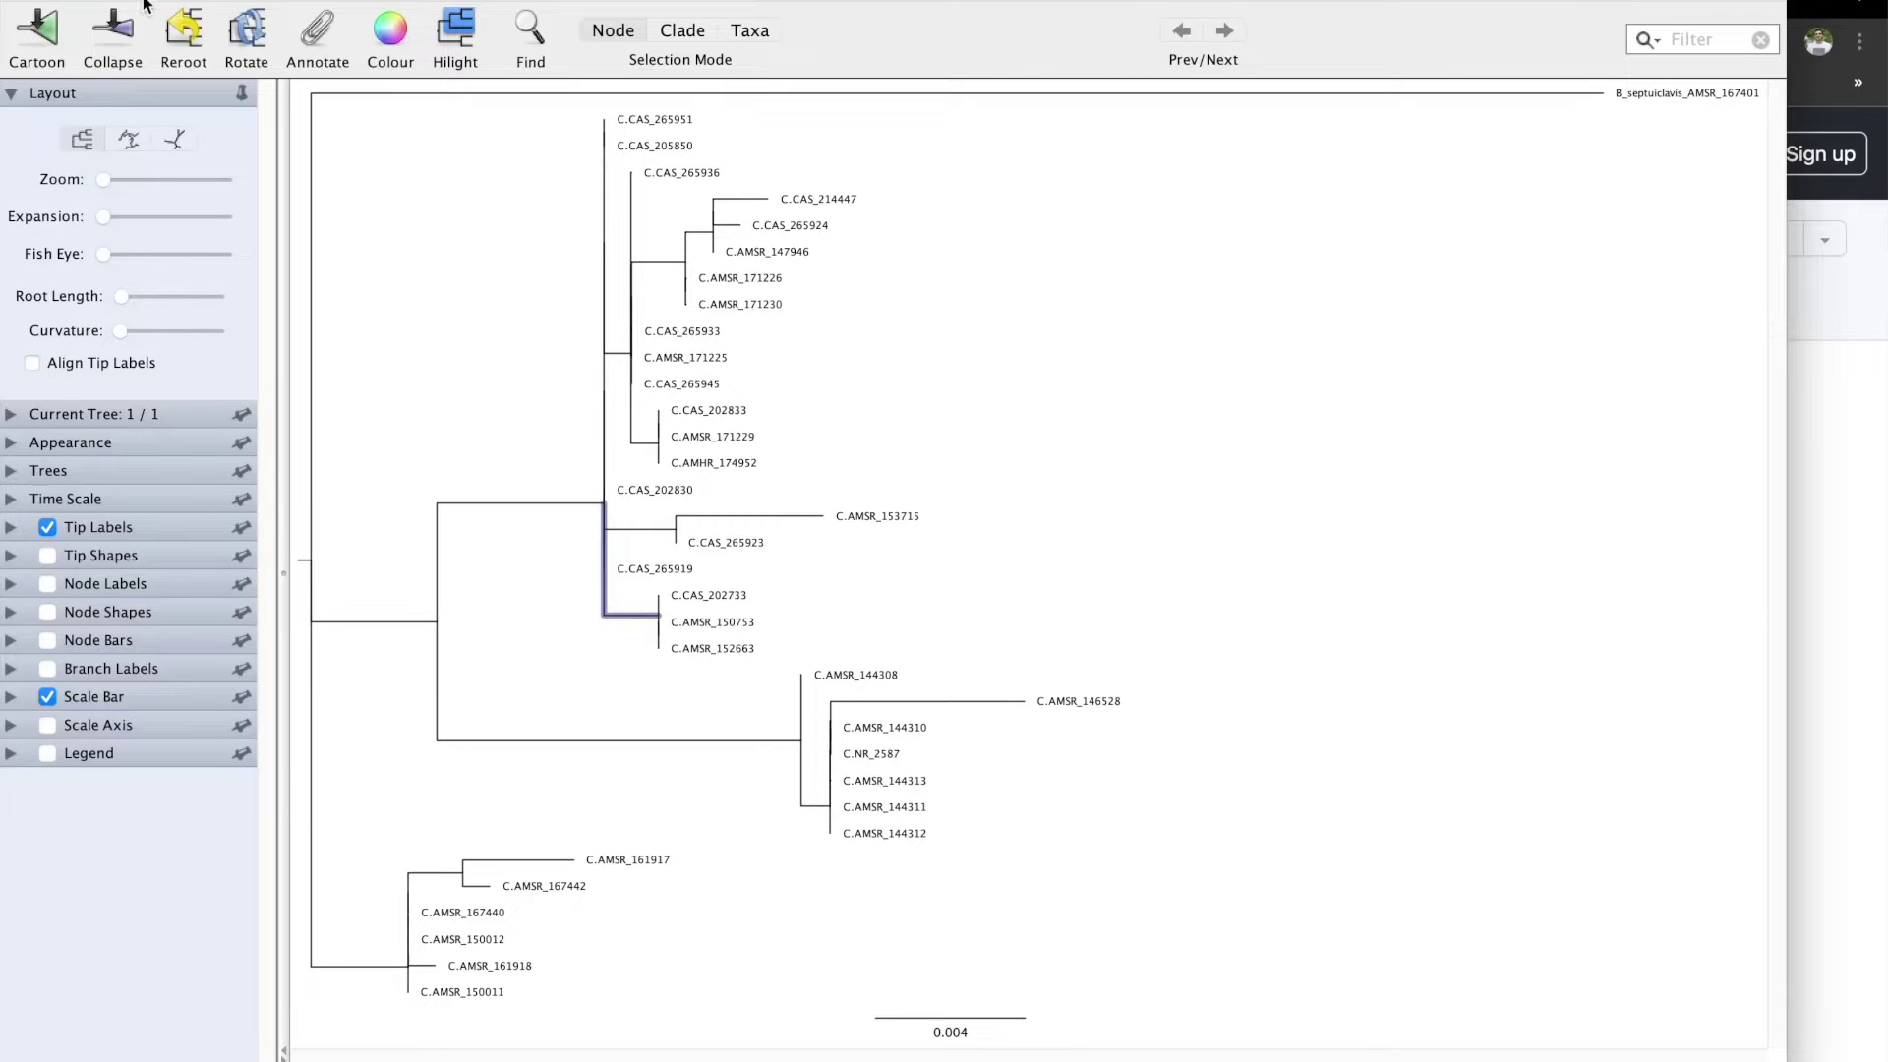
{"action": "left_click", "coordinate": [113, 29]}
{"action": "left_click", "coordinate": [112, 30]}
{"action": "left_click", "coordinate": [399, 118]}
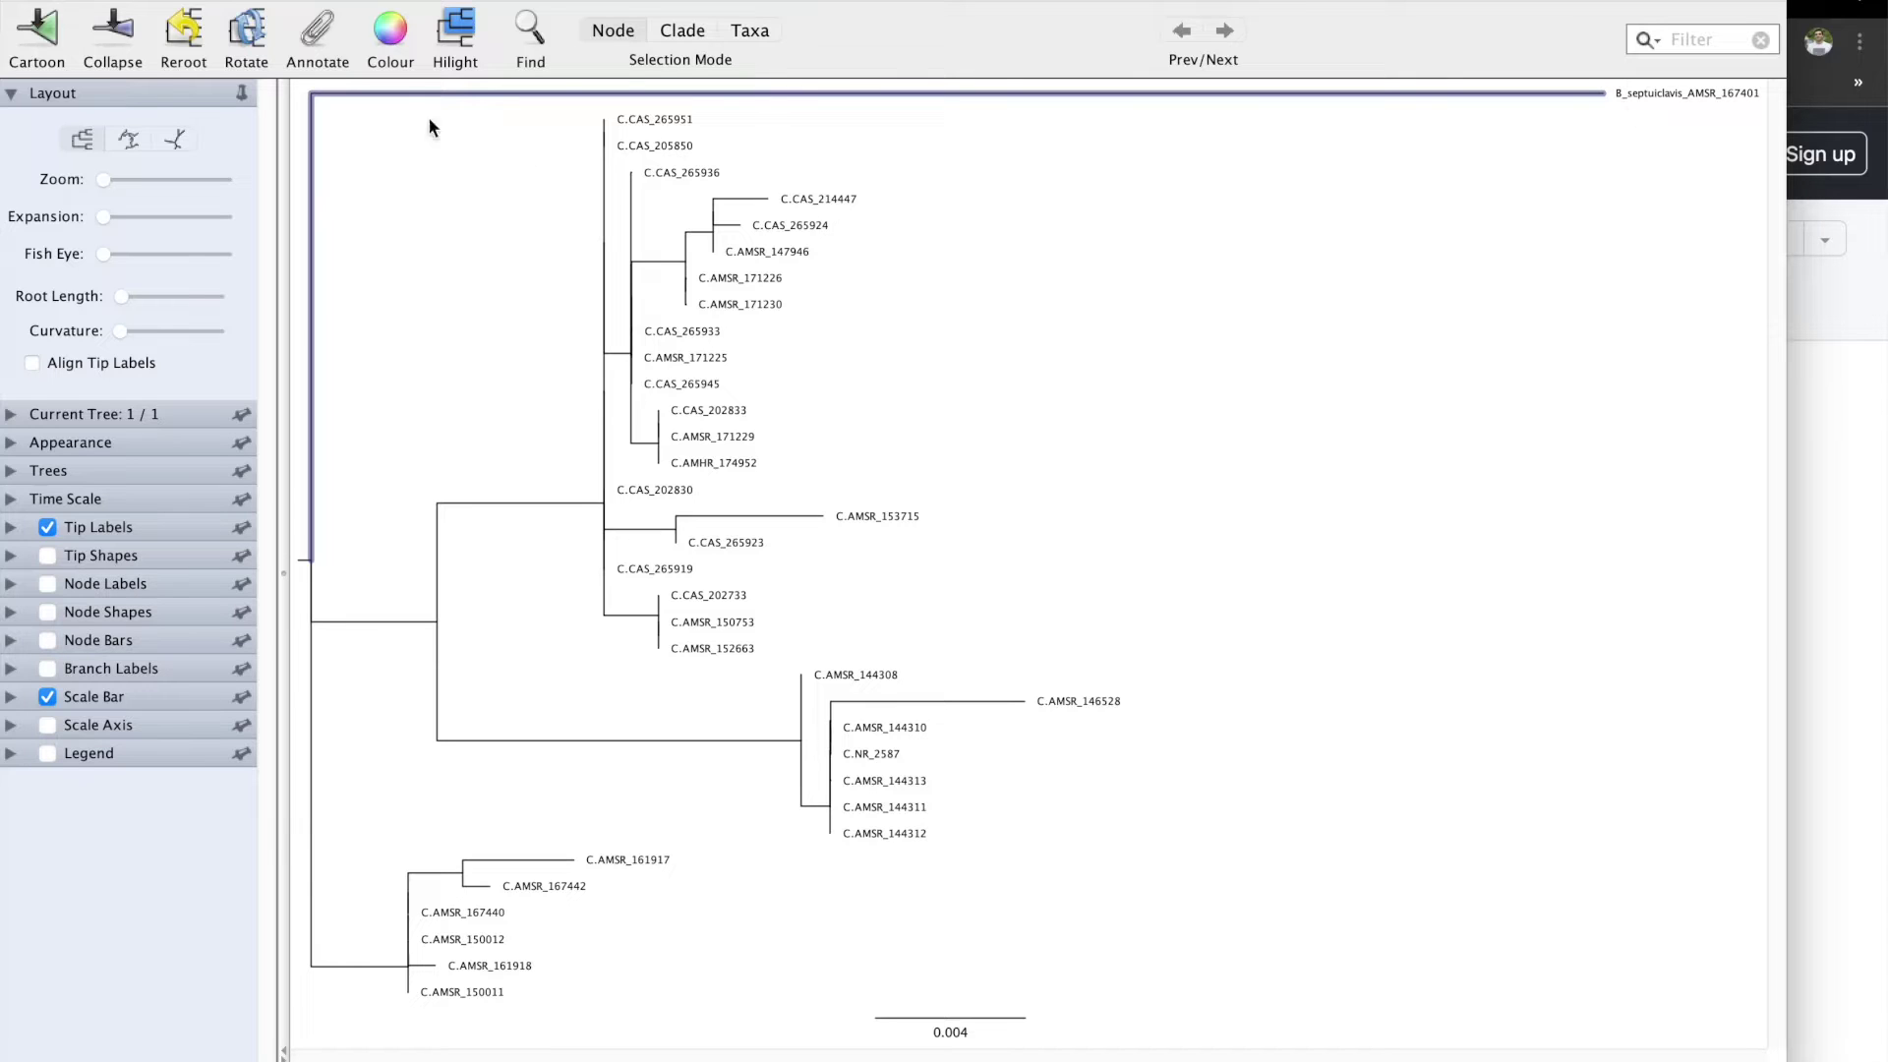
- Reroot on B_septuiclavis_AMSR_167401 and rotate the root so the C.AMSR_161917 clade sits at the bottom
{"action": "left_click", "coordinate": [186, 42]}
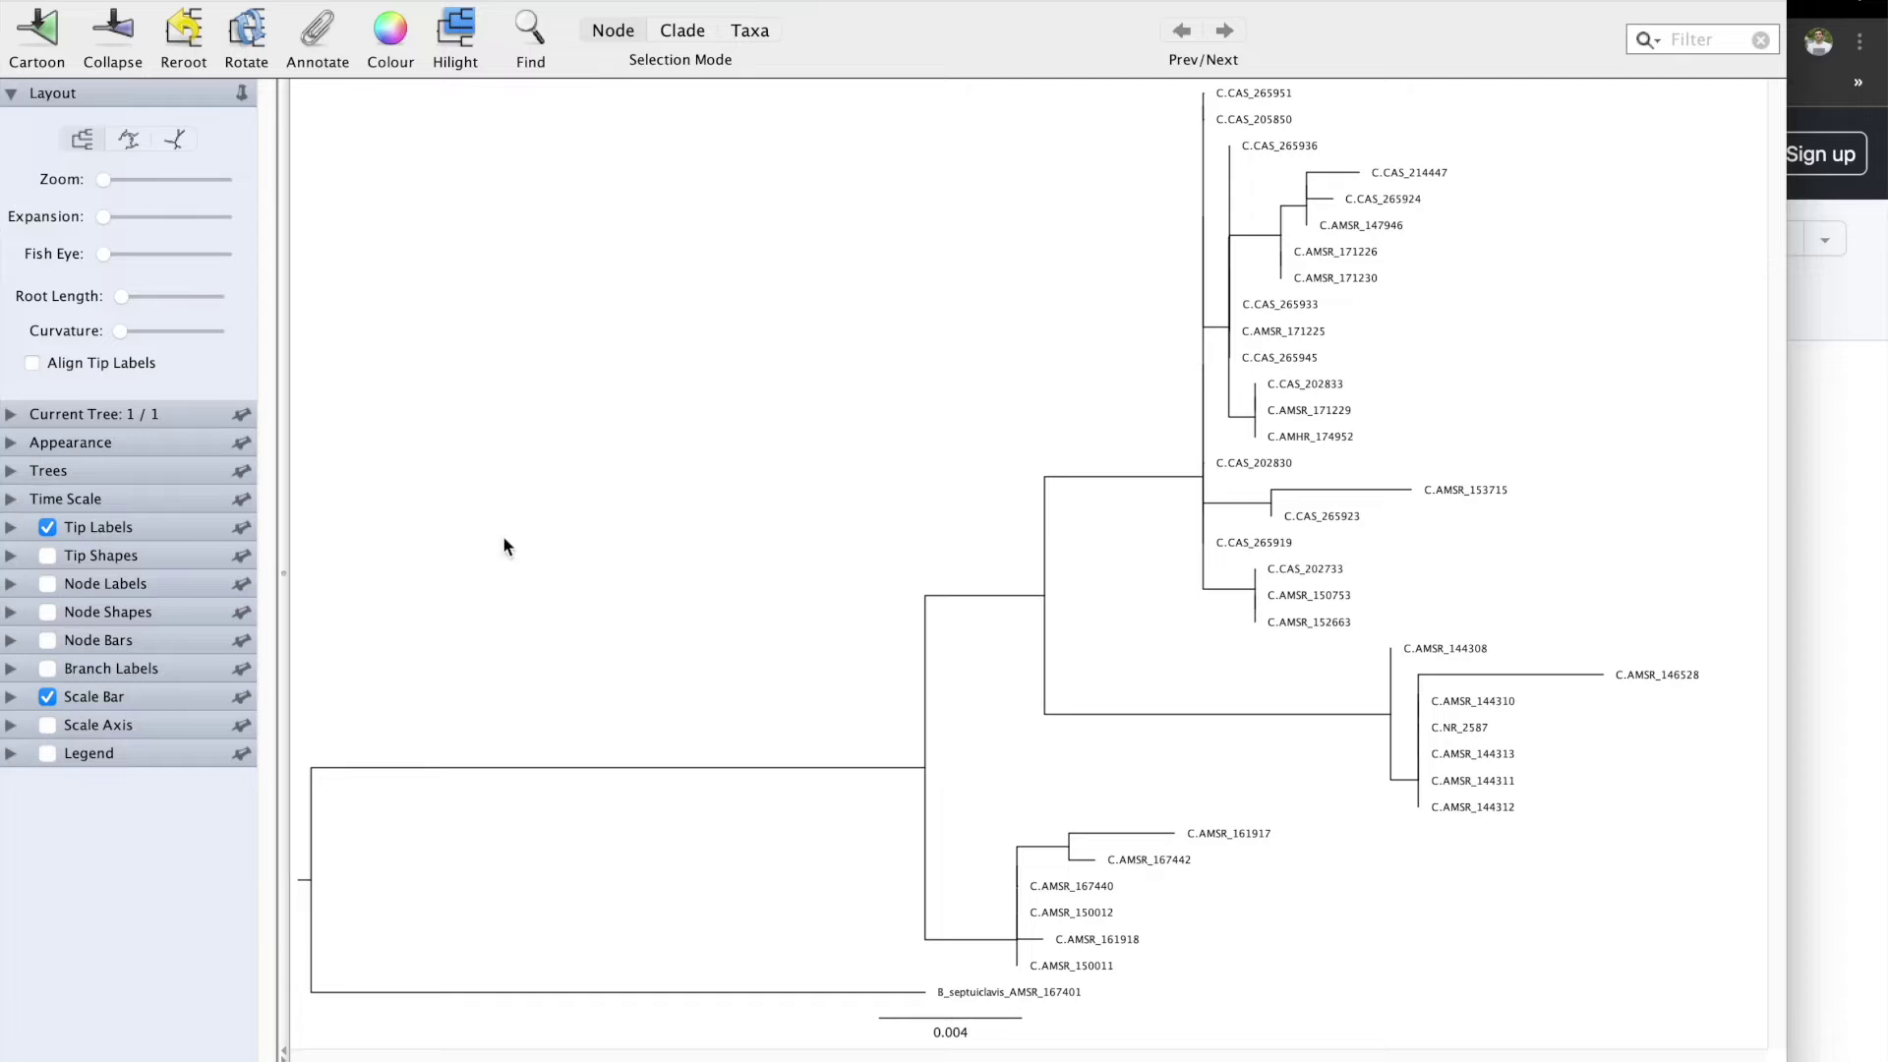
{"action": "left_click", "coordinate": [919, 773]}
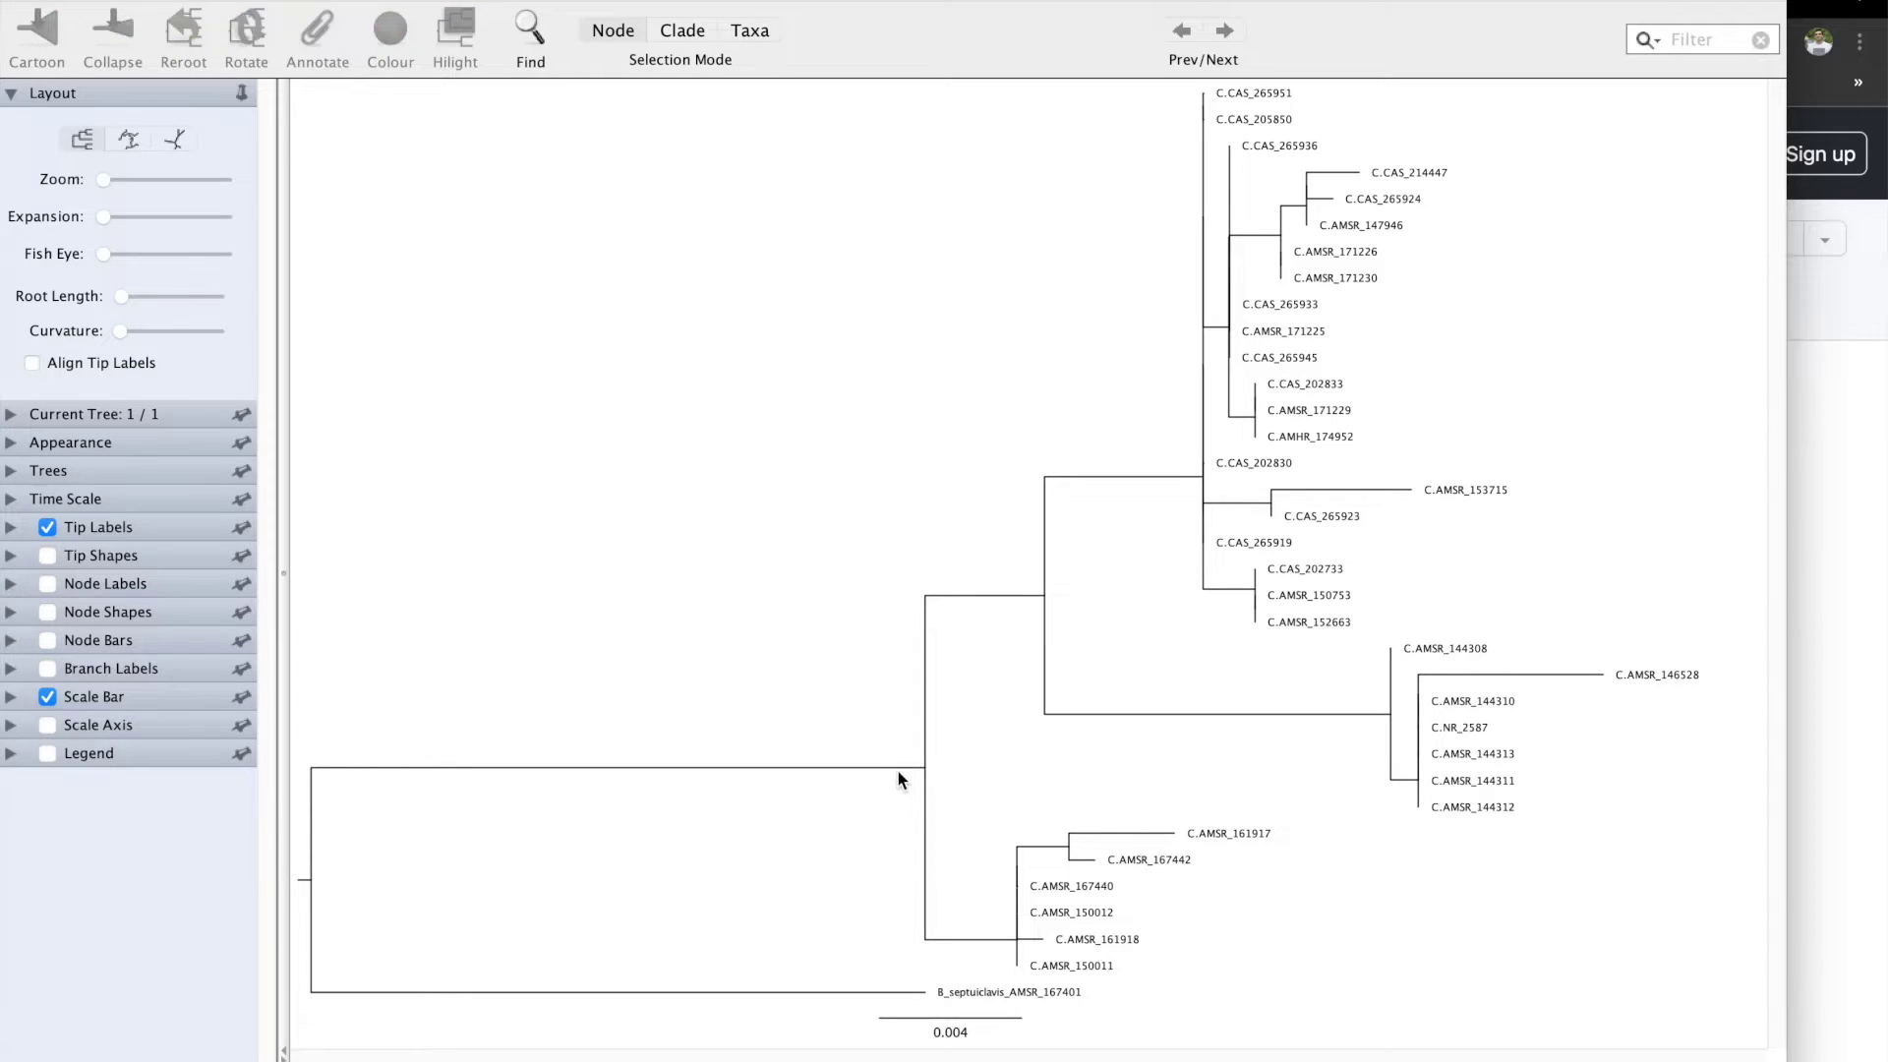
{"action": "left_click", "coordinate": [898, 768]}
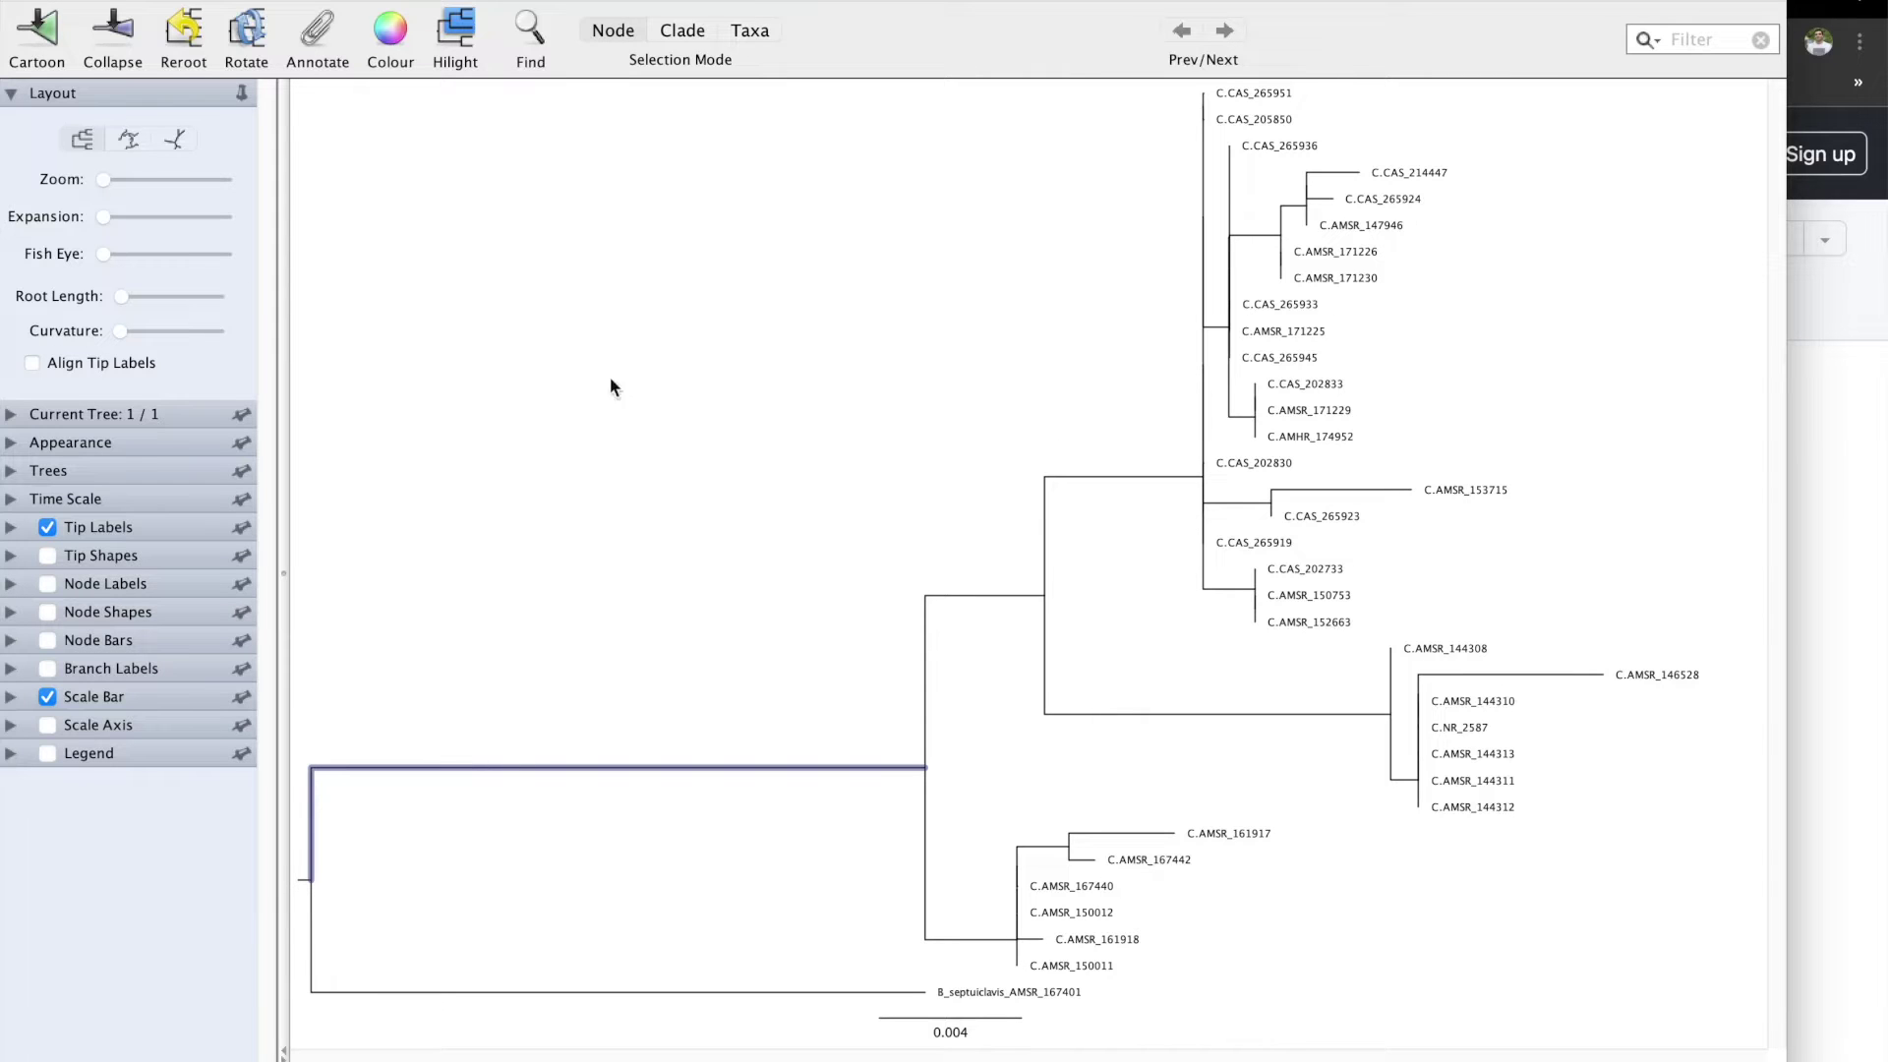
{"action": "left_click", "coordinate": [250, 34]}
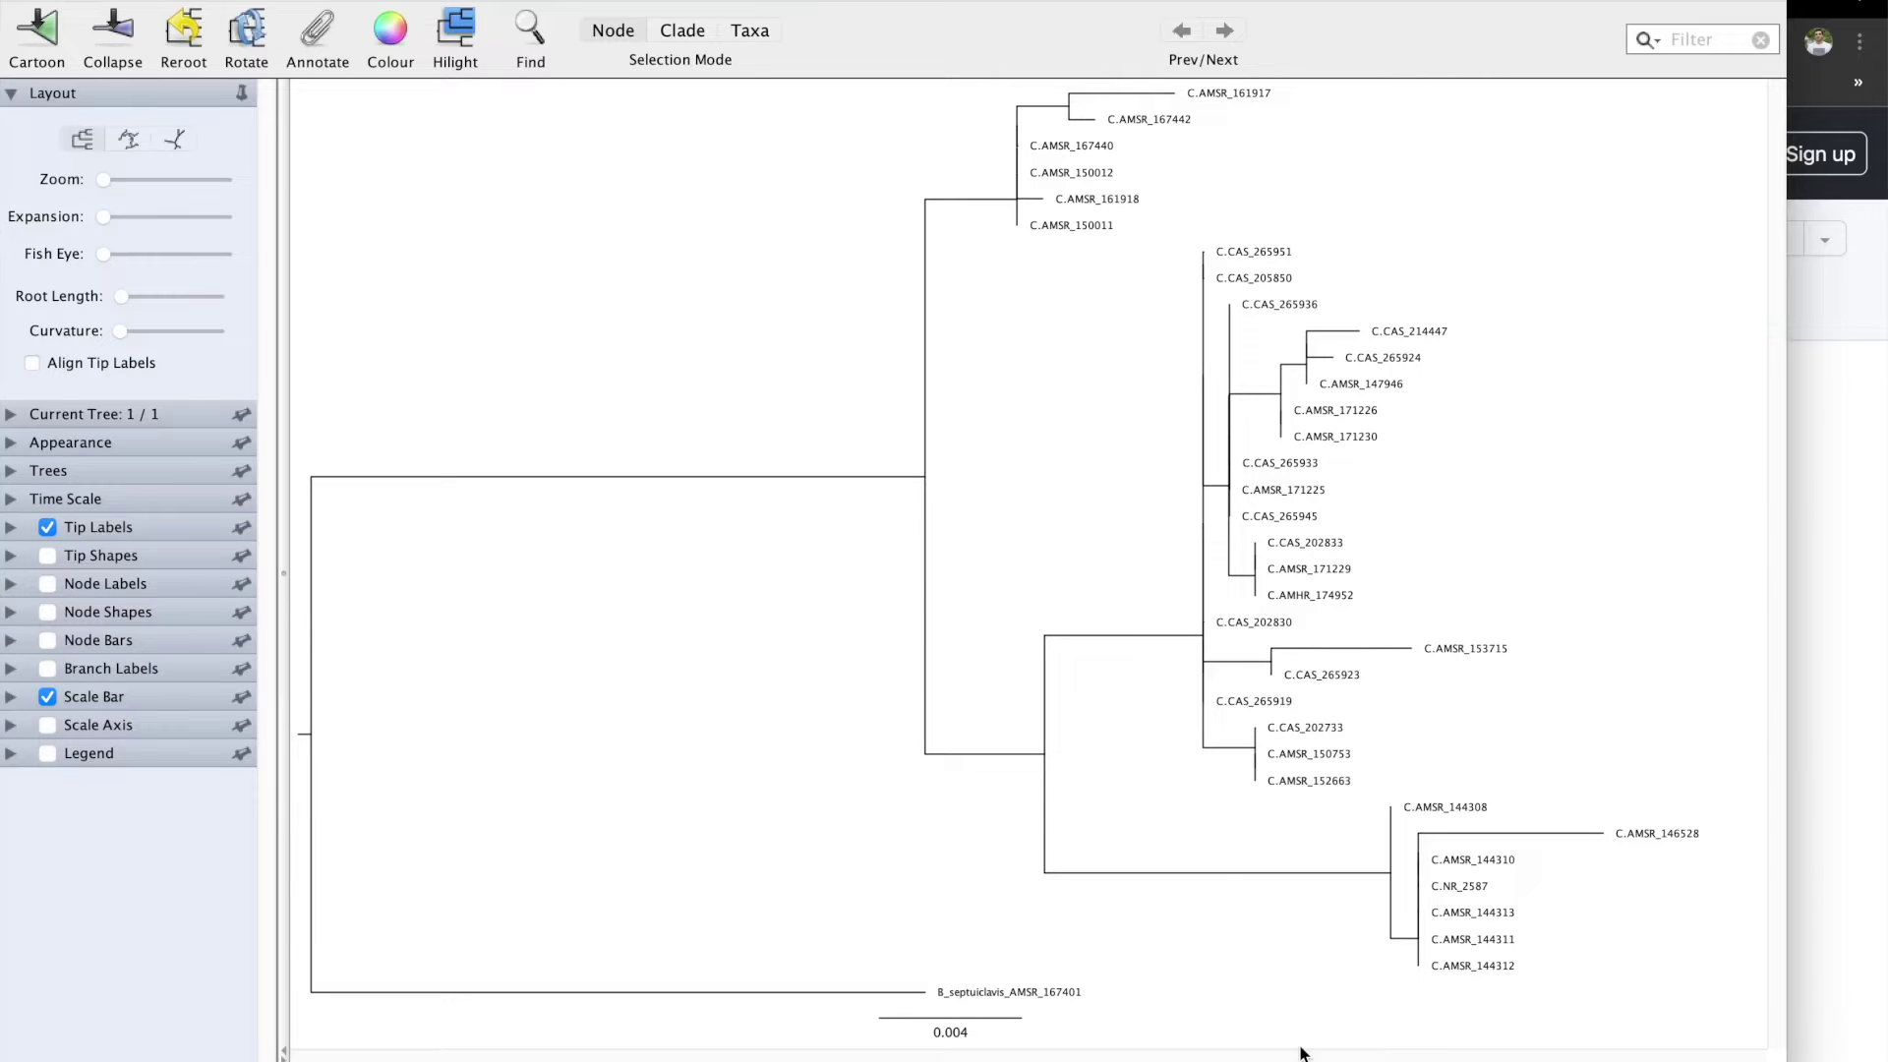
{"action": "left_click", "coordinate": [245, 34]}
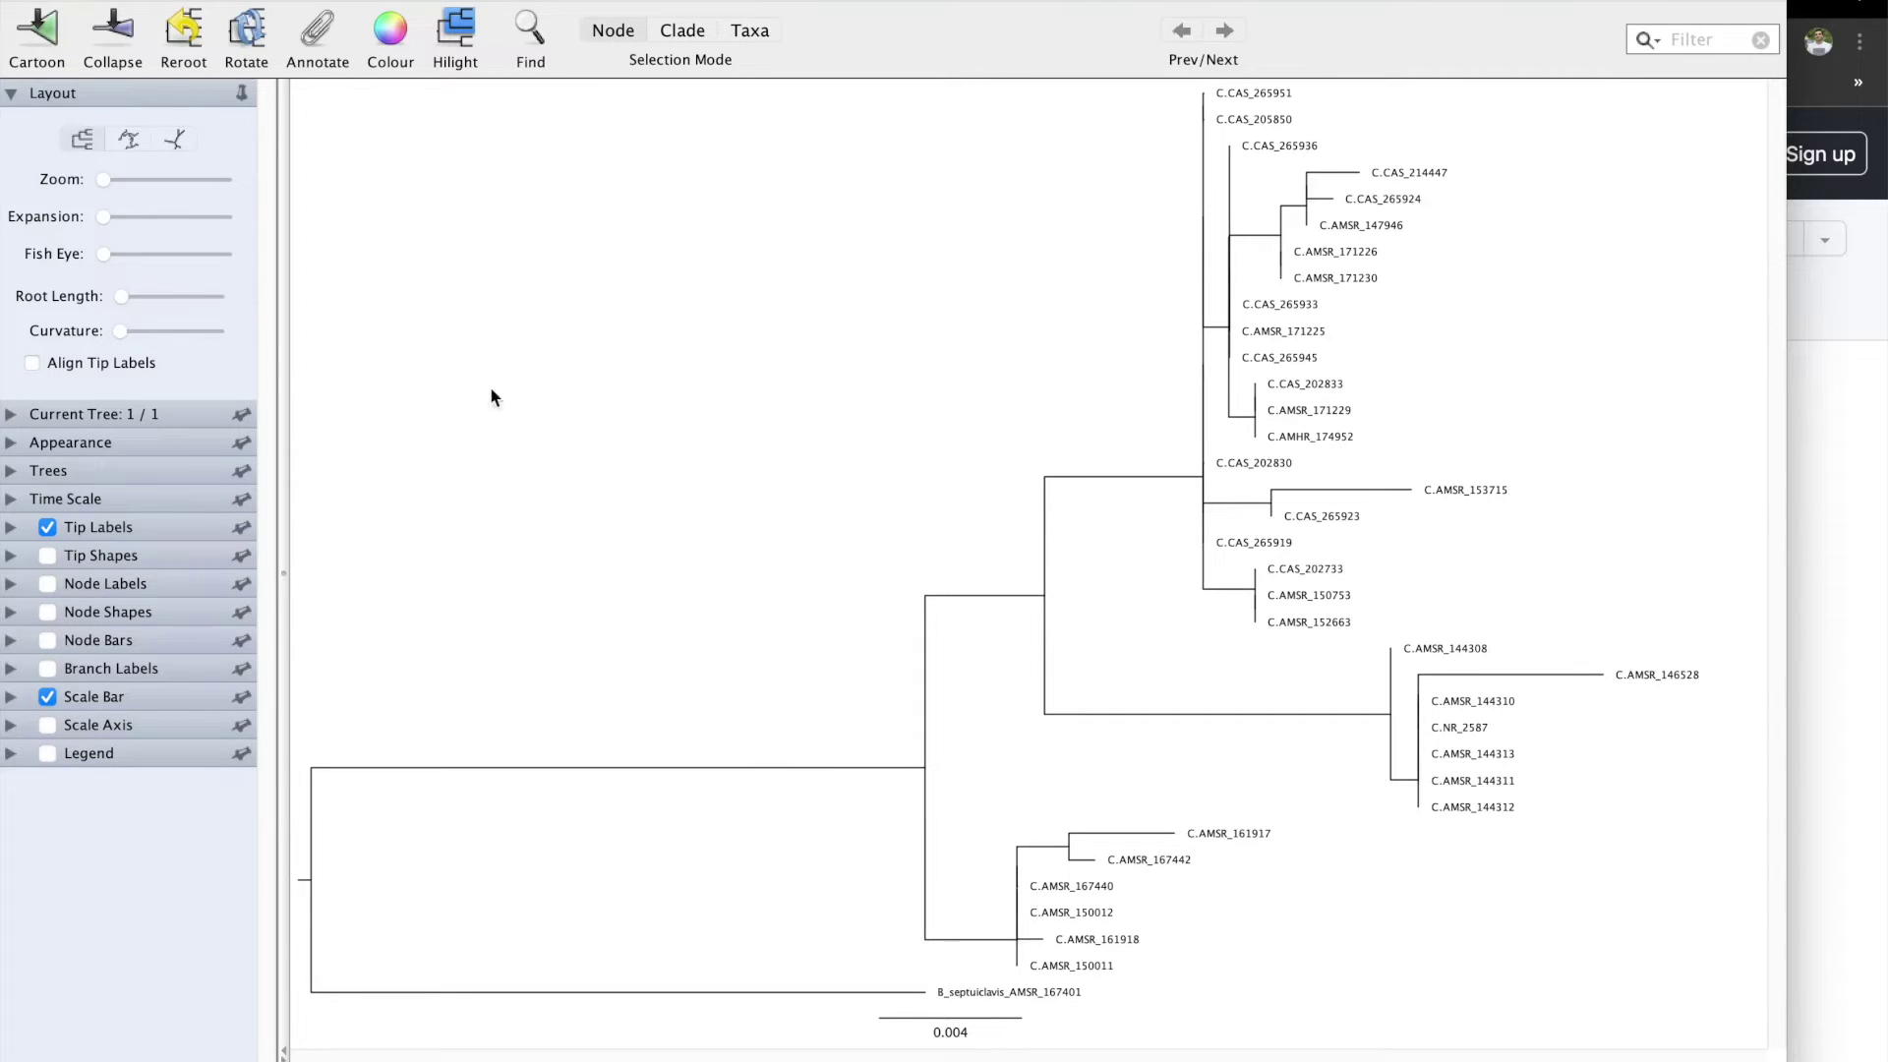
- Select the internal branch joining the upper clades, then the C.CAS_265951 tip branch
{"action": "left_click", "coordinate": [737, 475]}
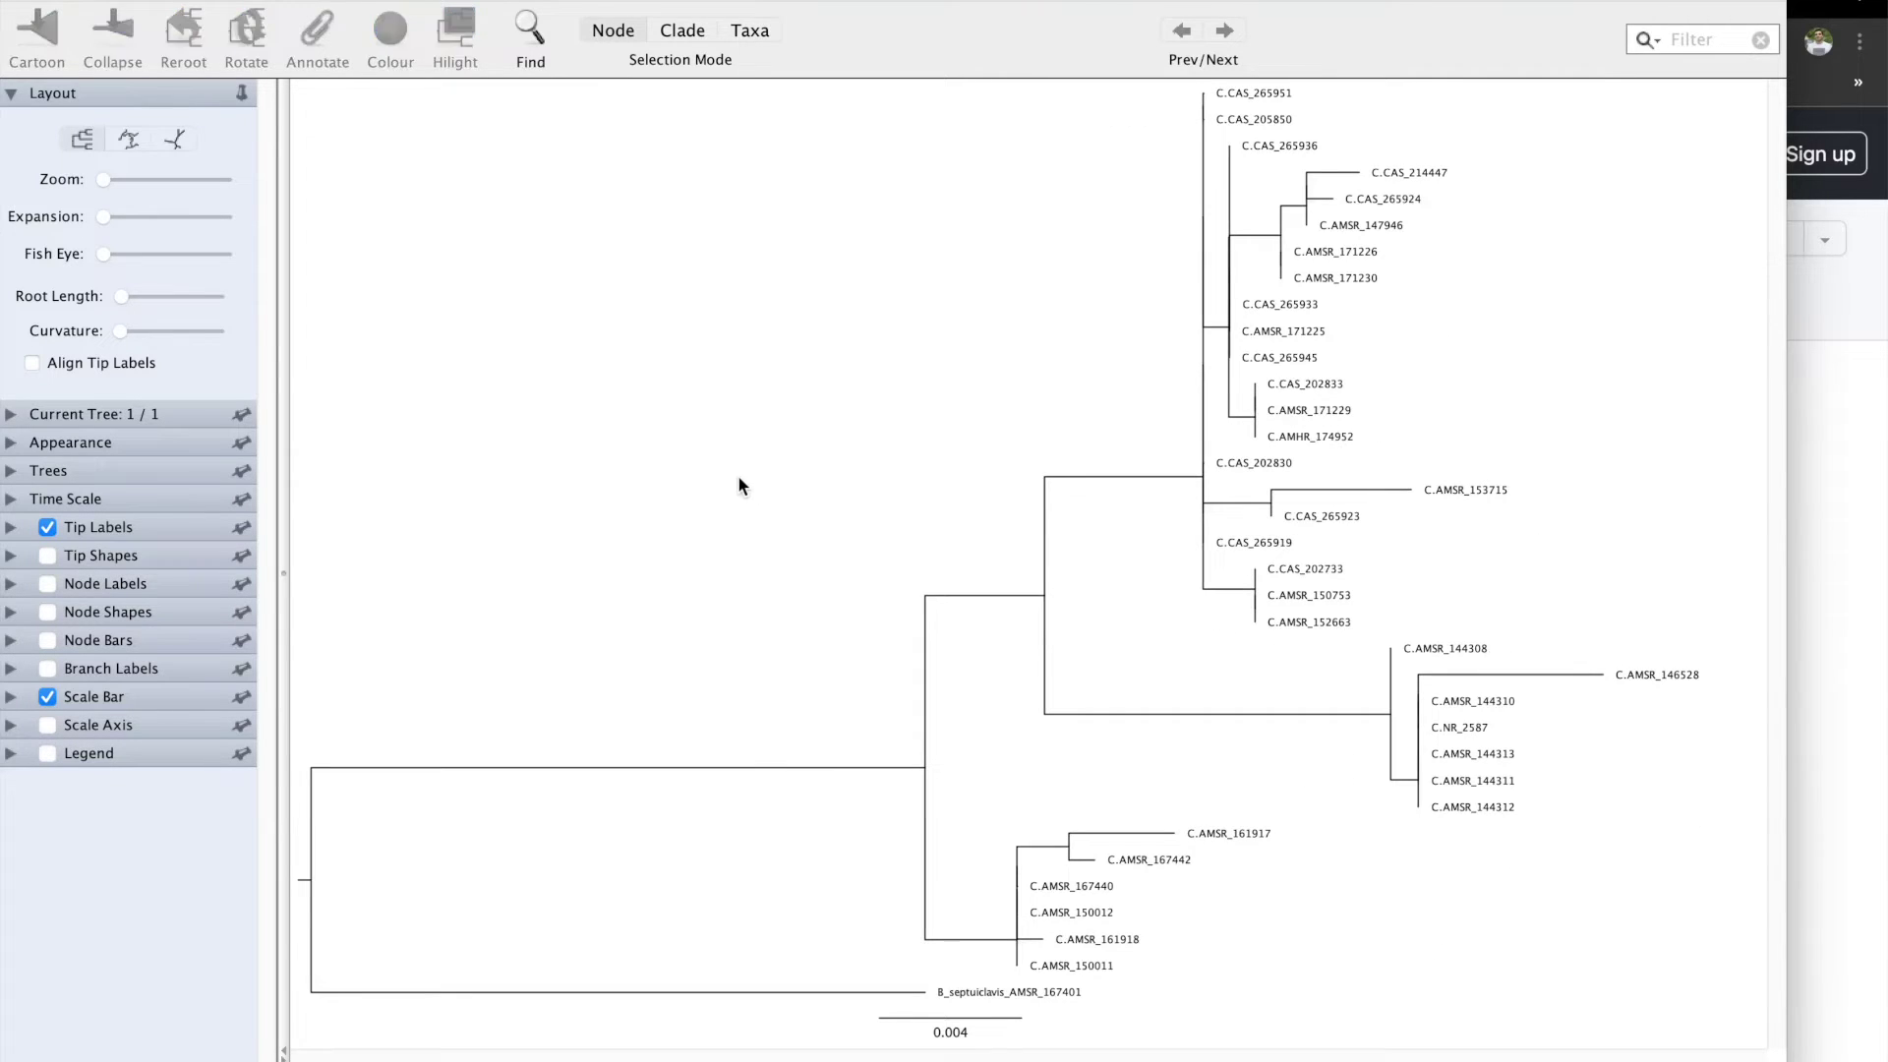
{"action": "left_click", "coordinate": [924, 724]}
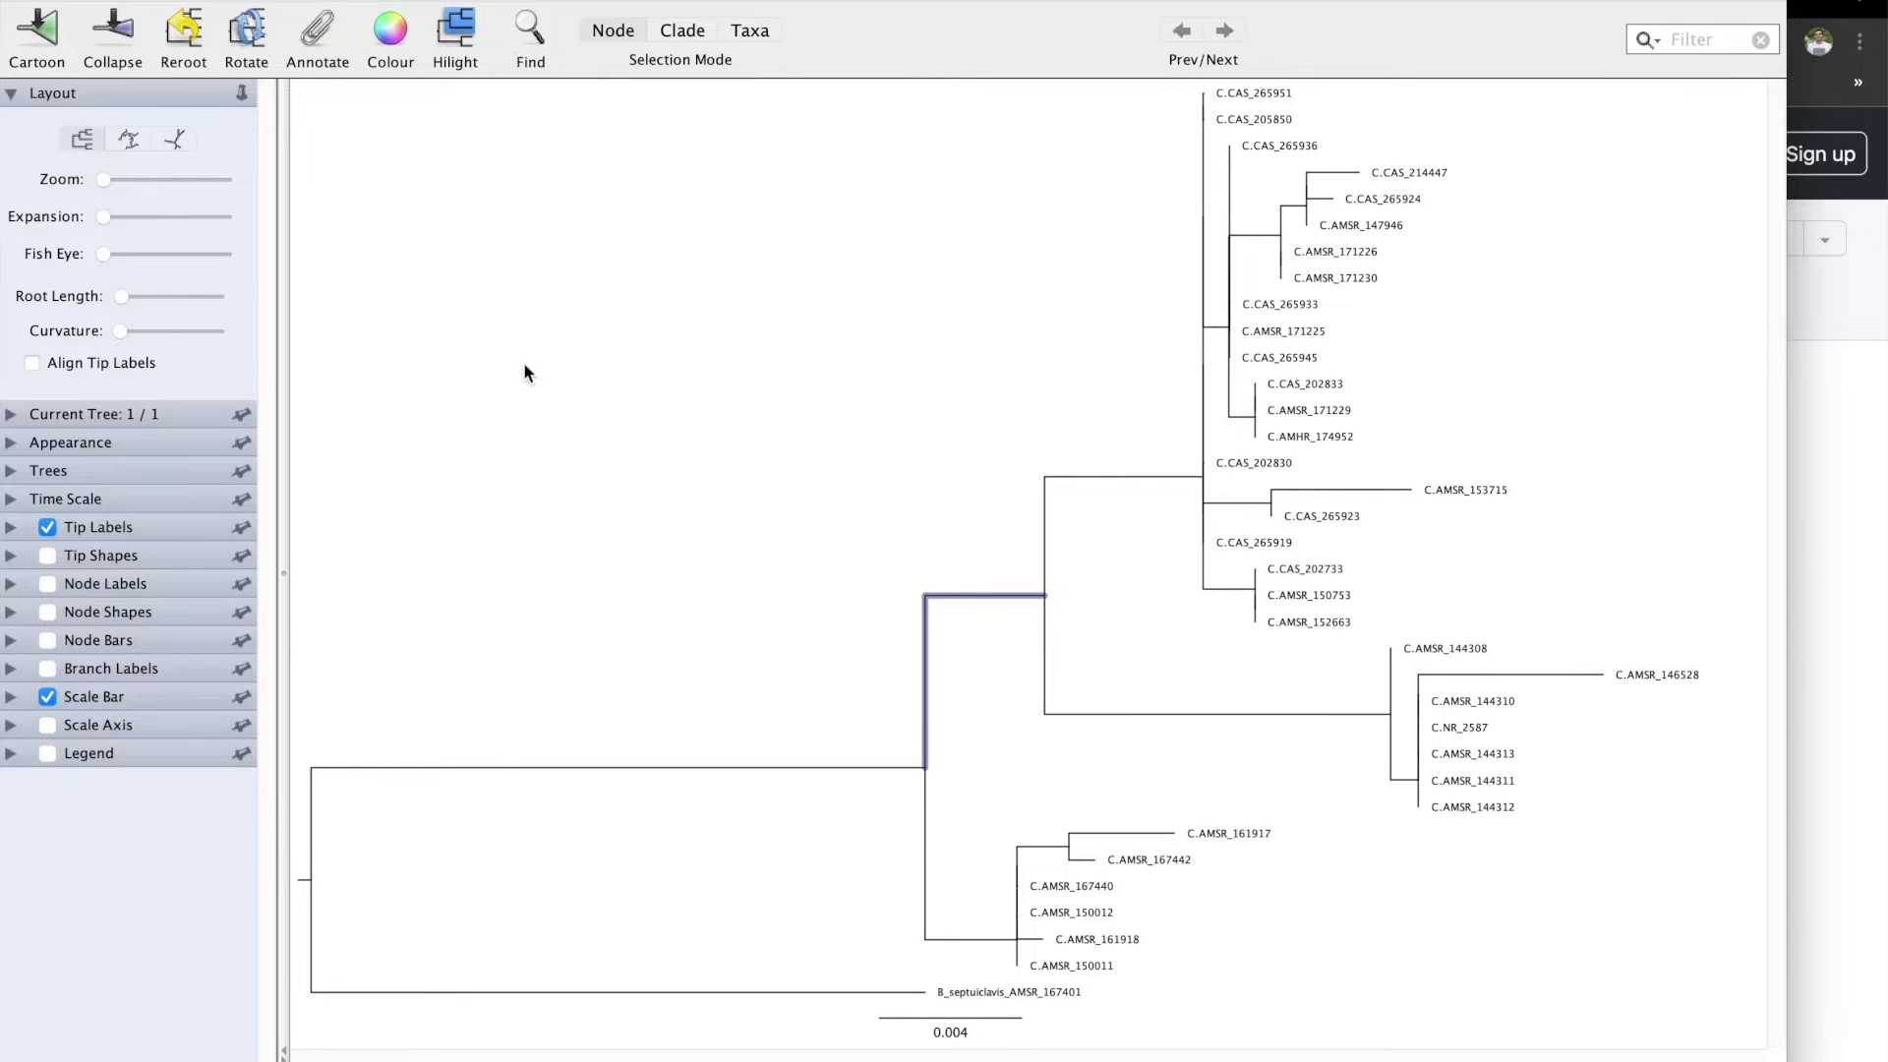
{"action": "left_click", "coordinate": [1269, 94]}
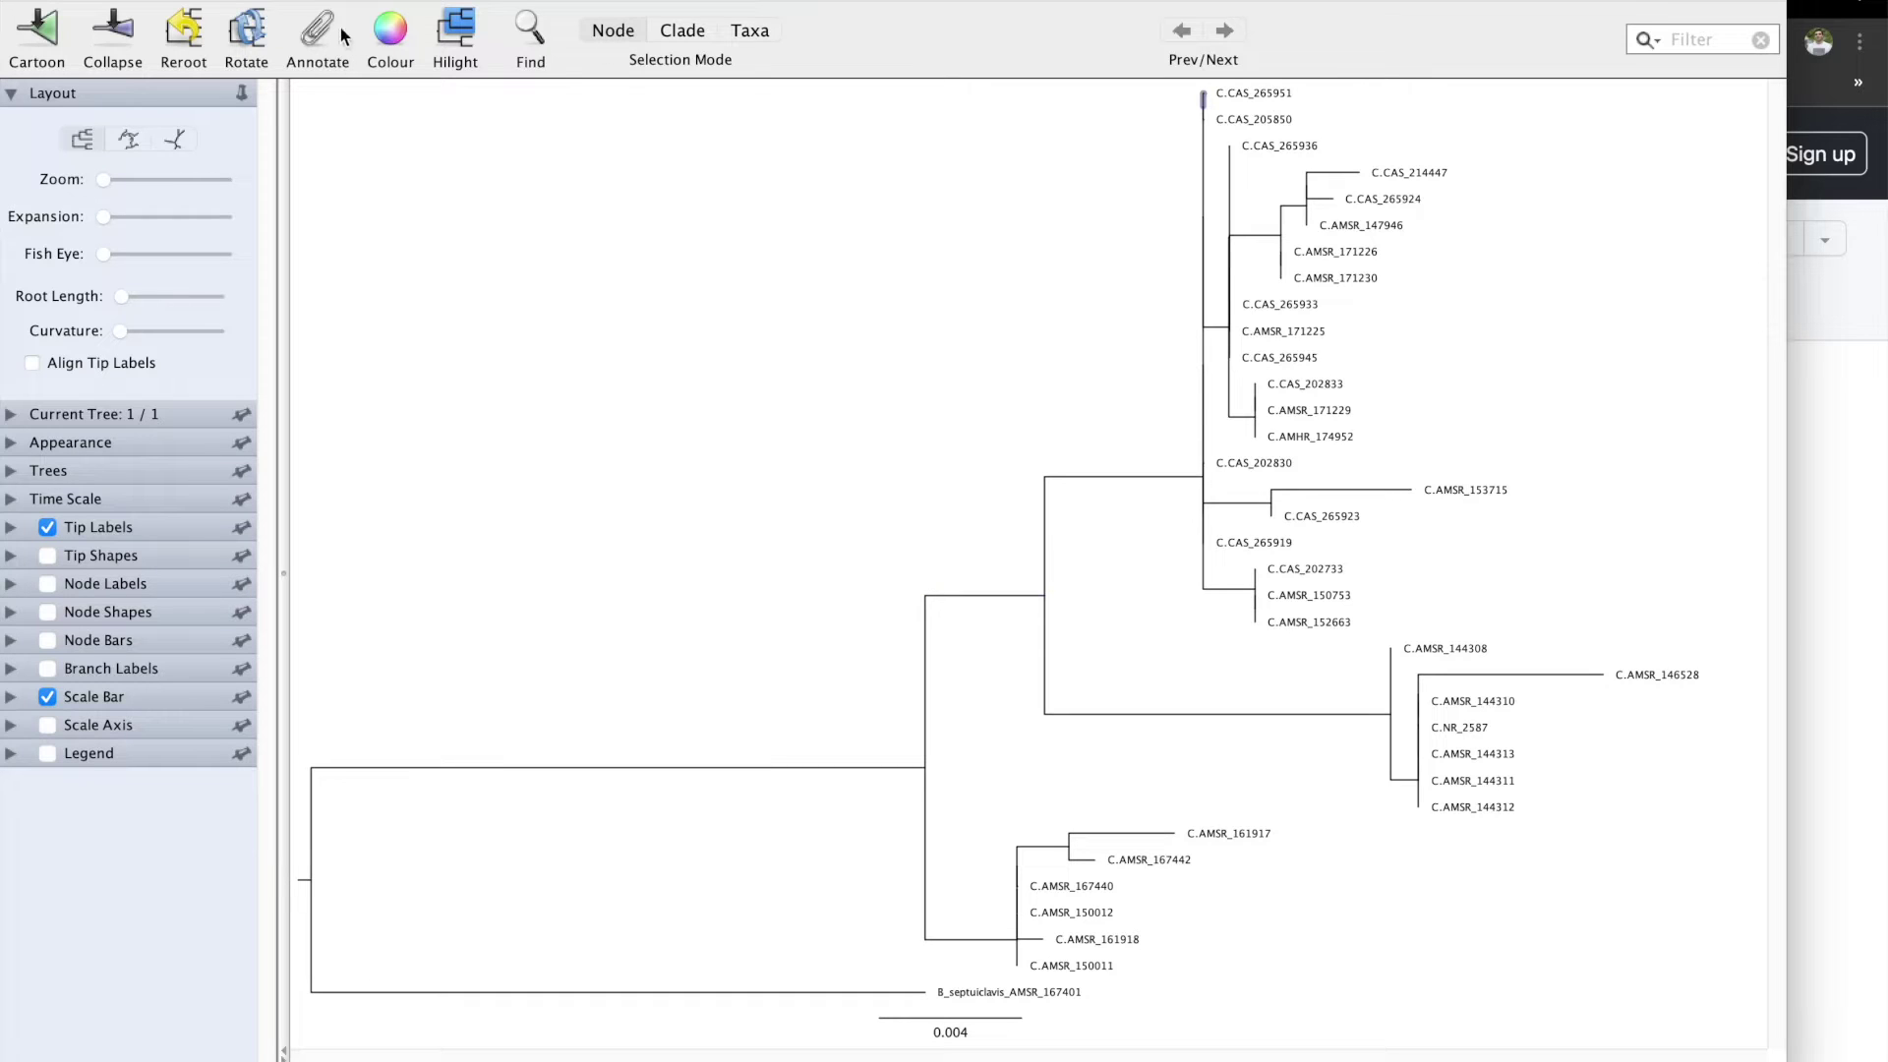
- In Taxa selection mode, annotate tip C.CAS_205850 with the new name B.geitaina_CAS_205850
{"action": "left_click", "coordinate": [750, 31]}
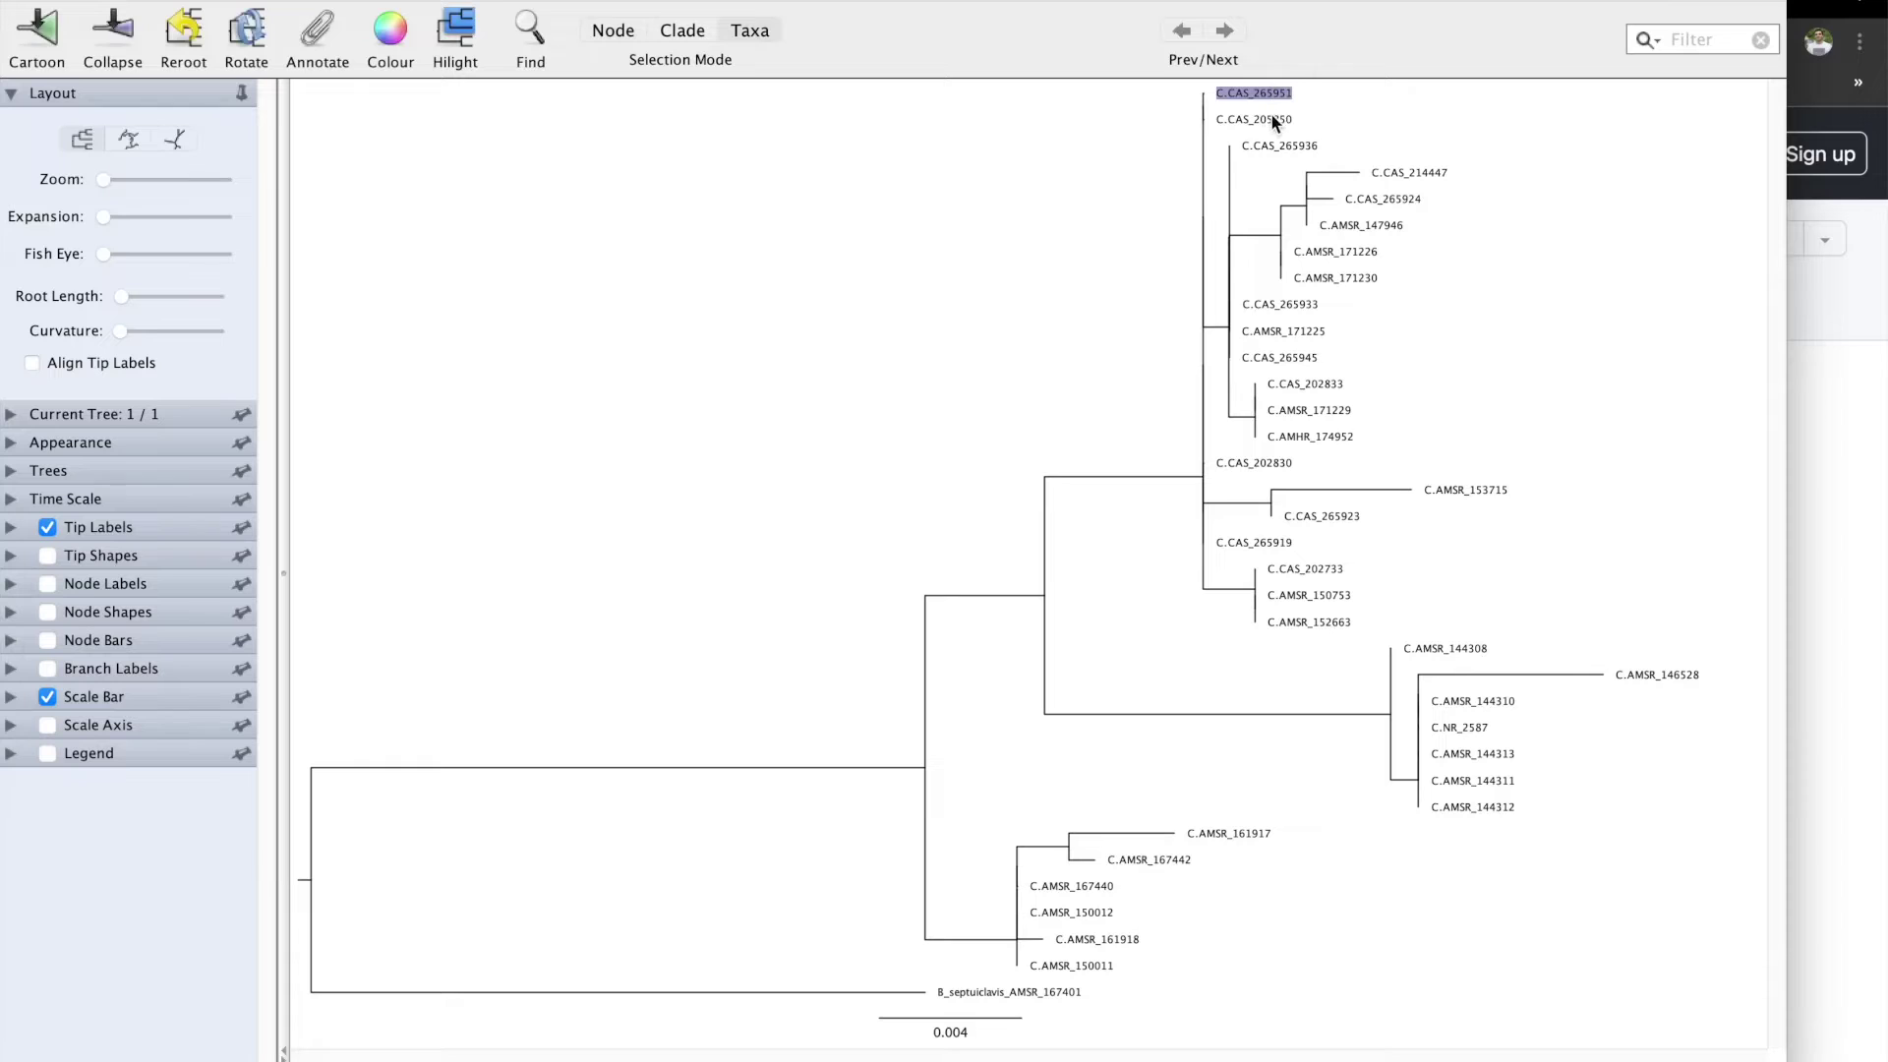
{"action": "left_click", "coordinate": [1272, 119]}
{"action": "left_click", "coordinate": [1276, 93]}
{"action": "left_click", "coordinate": [324, 35]}
{"action": "left_click", "coordinate": [1042, 539]}
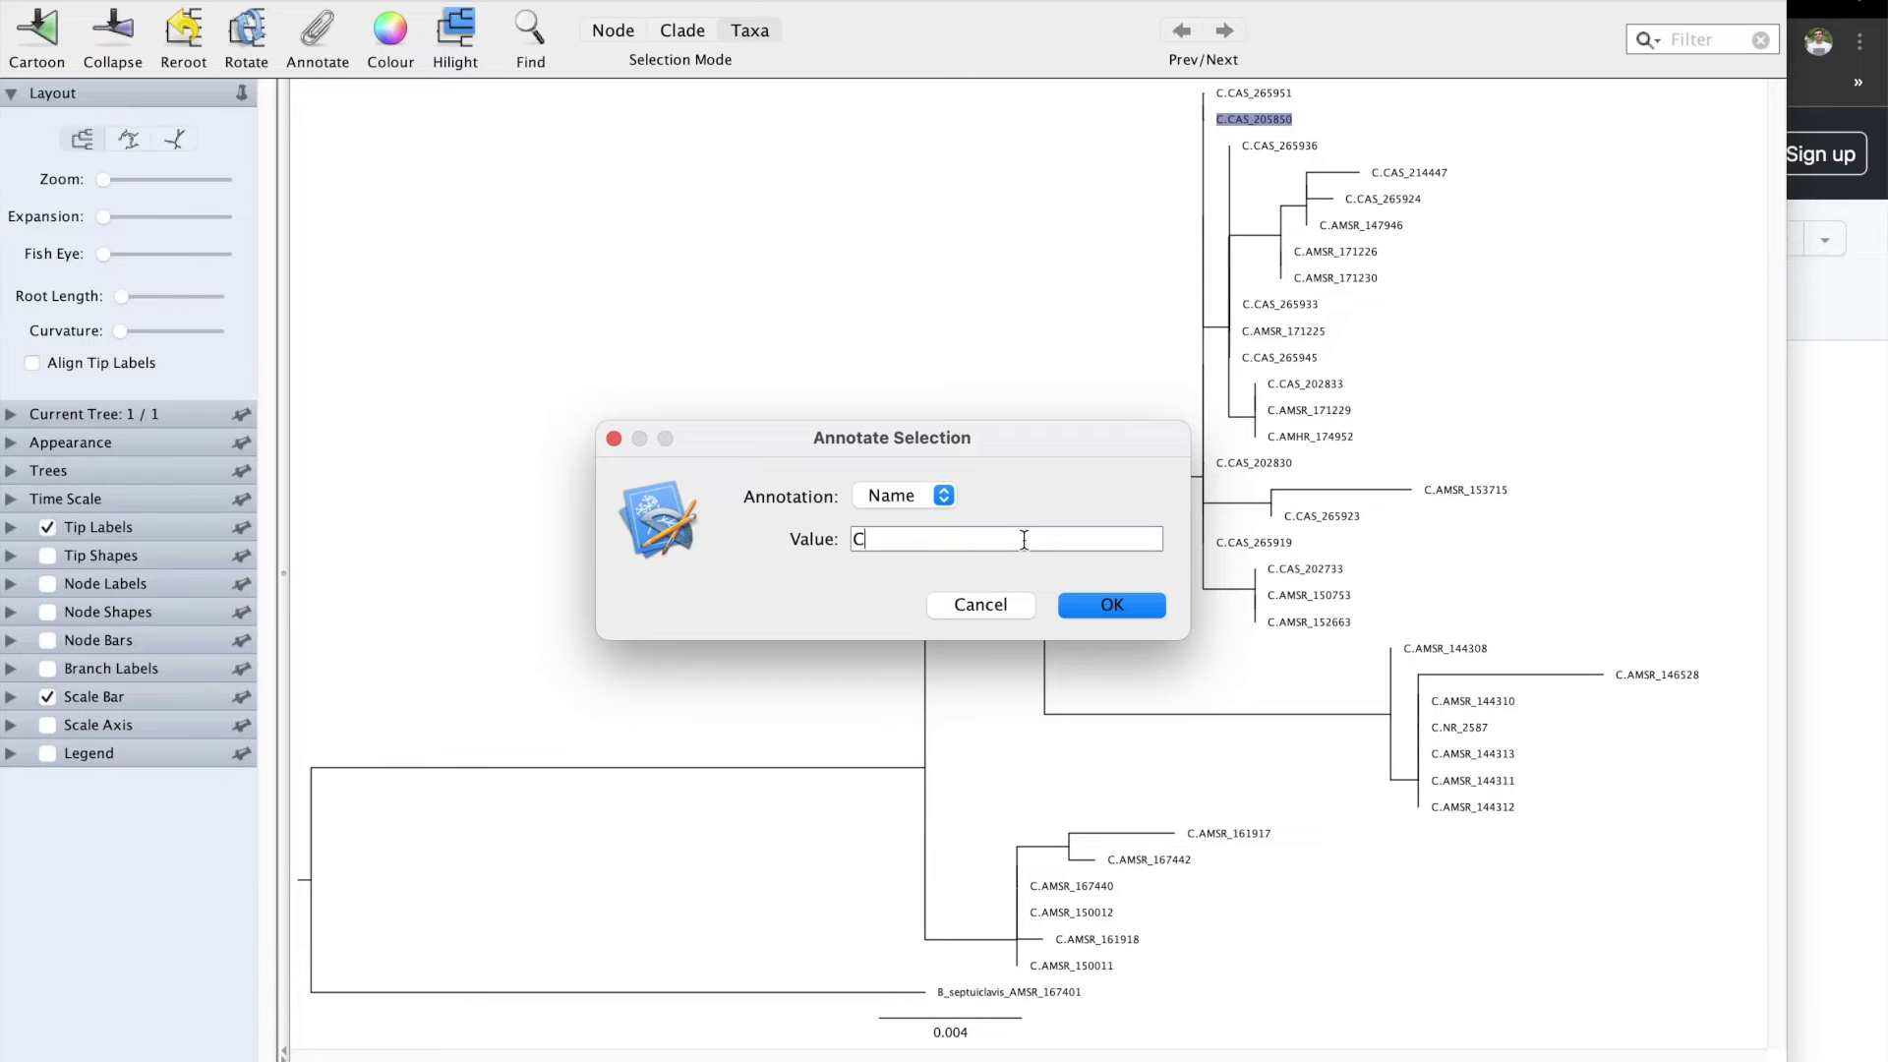
{"action": "type", "text": "B.geitaina_CAS_205850"}
{"action": "left_click", "coordinate": [1099, 611]}
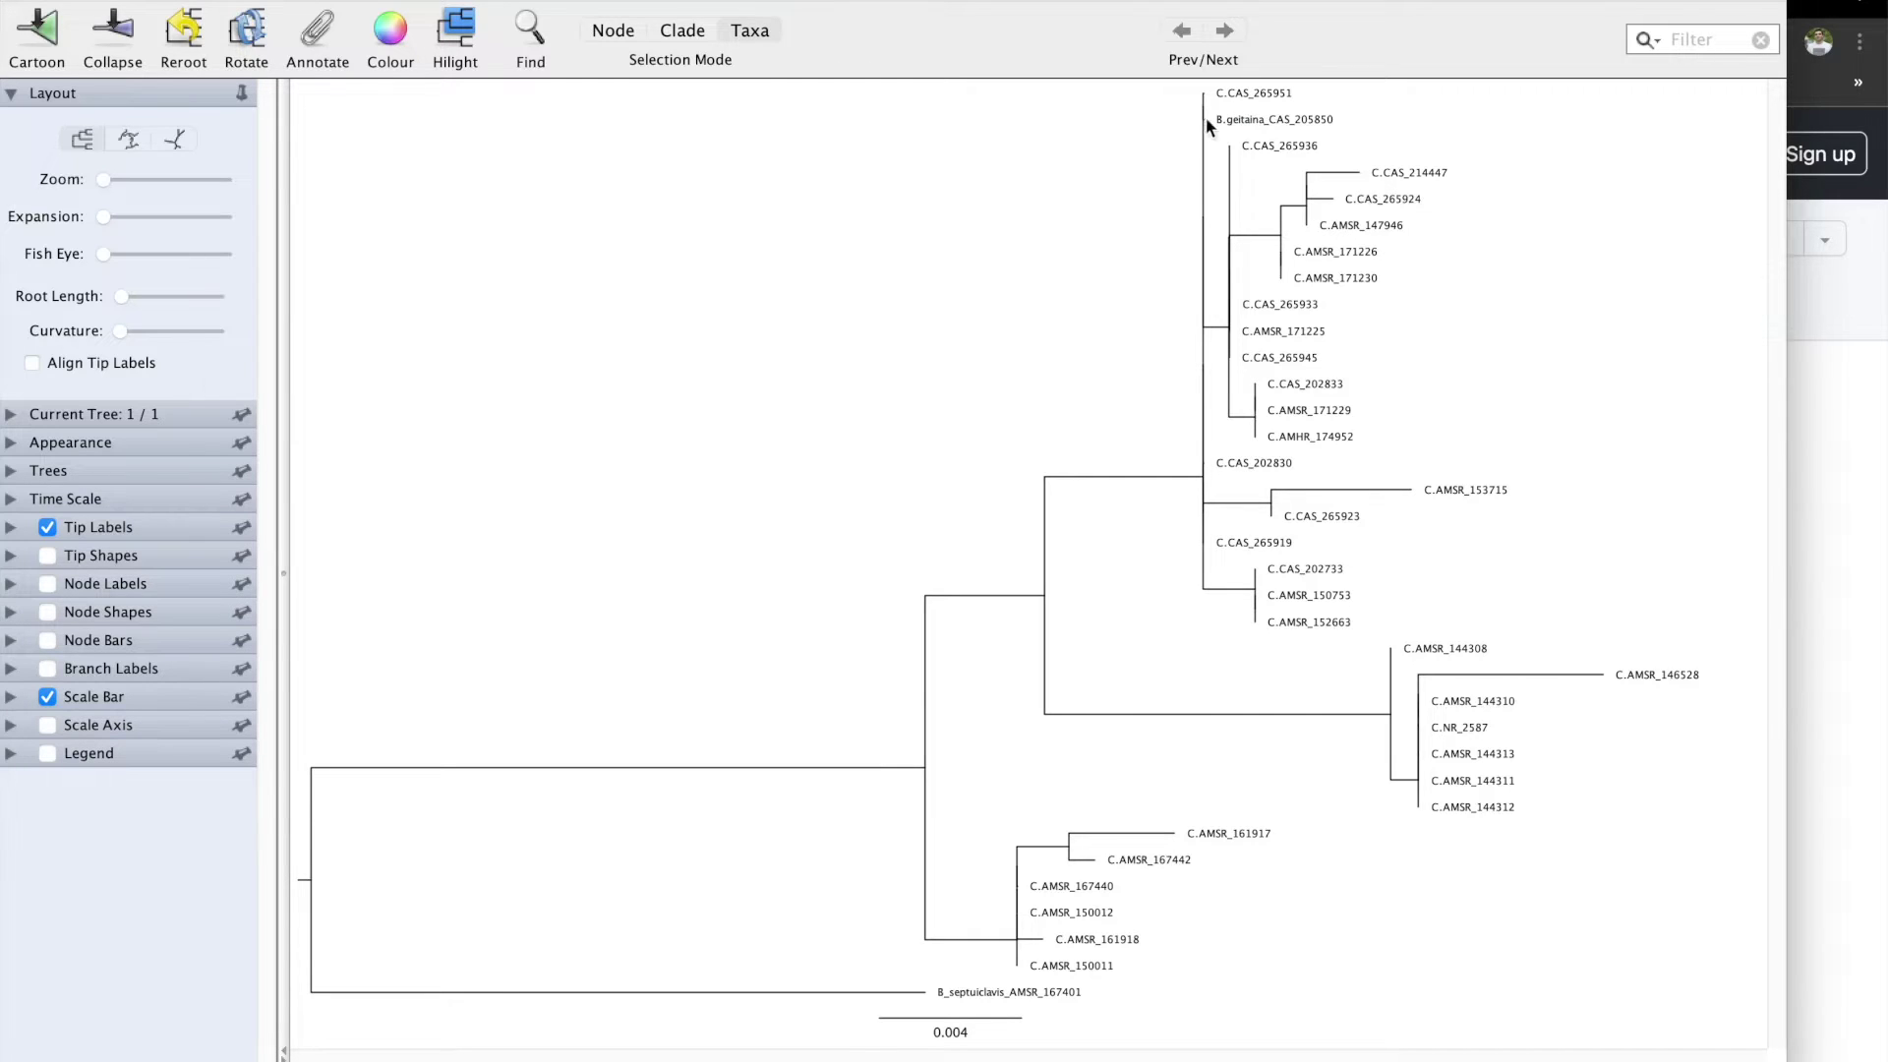
- Try the Zoom and Expansion sliders, align tip labels, and shorten Root Length to its minimum
{"action": "mouse_move", "coordinate": [102, 180]}
{"action": "left_mouse_down"}
{"action": "mouse_move", "coordinate": [233, 180]}
{"action": "mouse_move", "coordinate": [45, 197]}
{"action": "mouse_move", "coordinate": [258, 202]}
{"action": "mouse_move", "coordinate": [221, 198]}
{"action": "mouse_move", "coordinate": [226, 179]}
{"action": "mouse_move", "coordinate": [80, 180]}
{"action": "left_mouse_up"}
{"action": "left_click_drag", "start_coordinate": [103, 215], "coordinate": [98, 335]}
{"action": "left_click", "coordinate": [32, 363]}
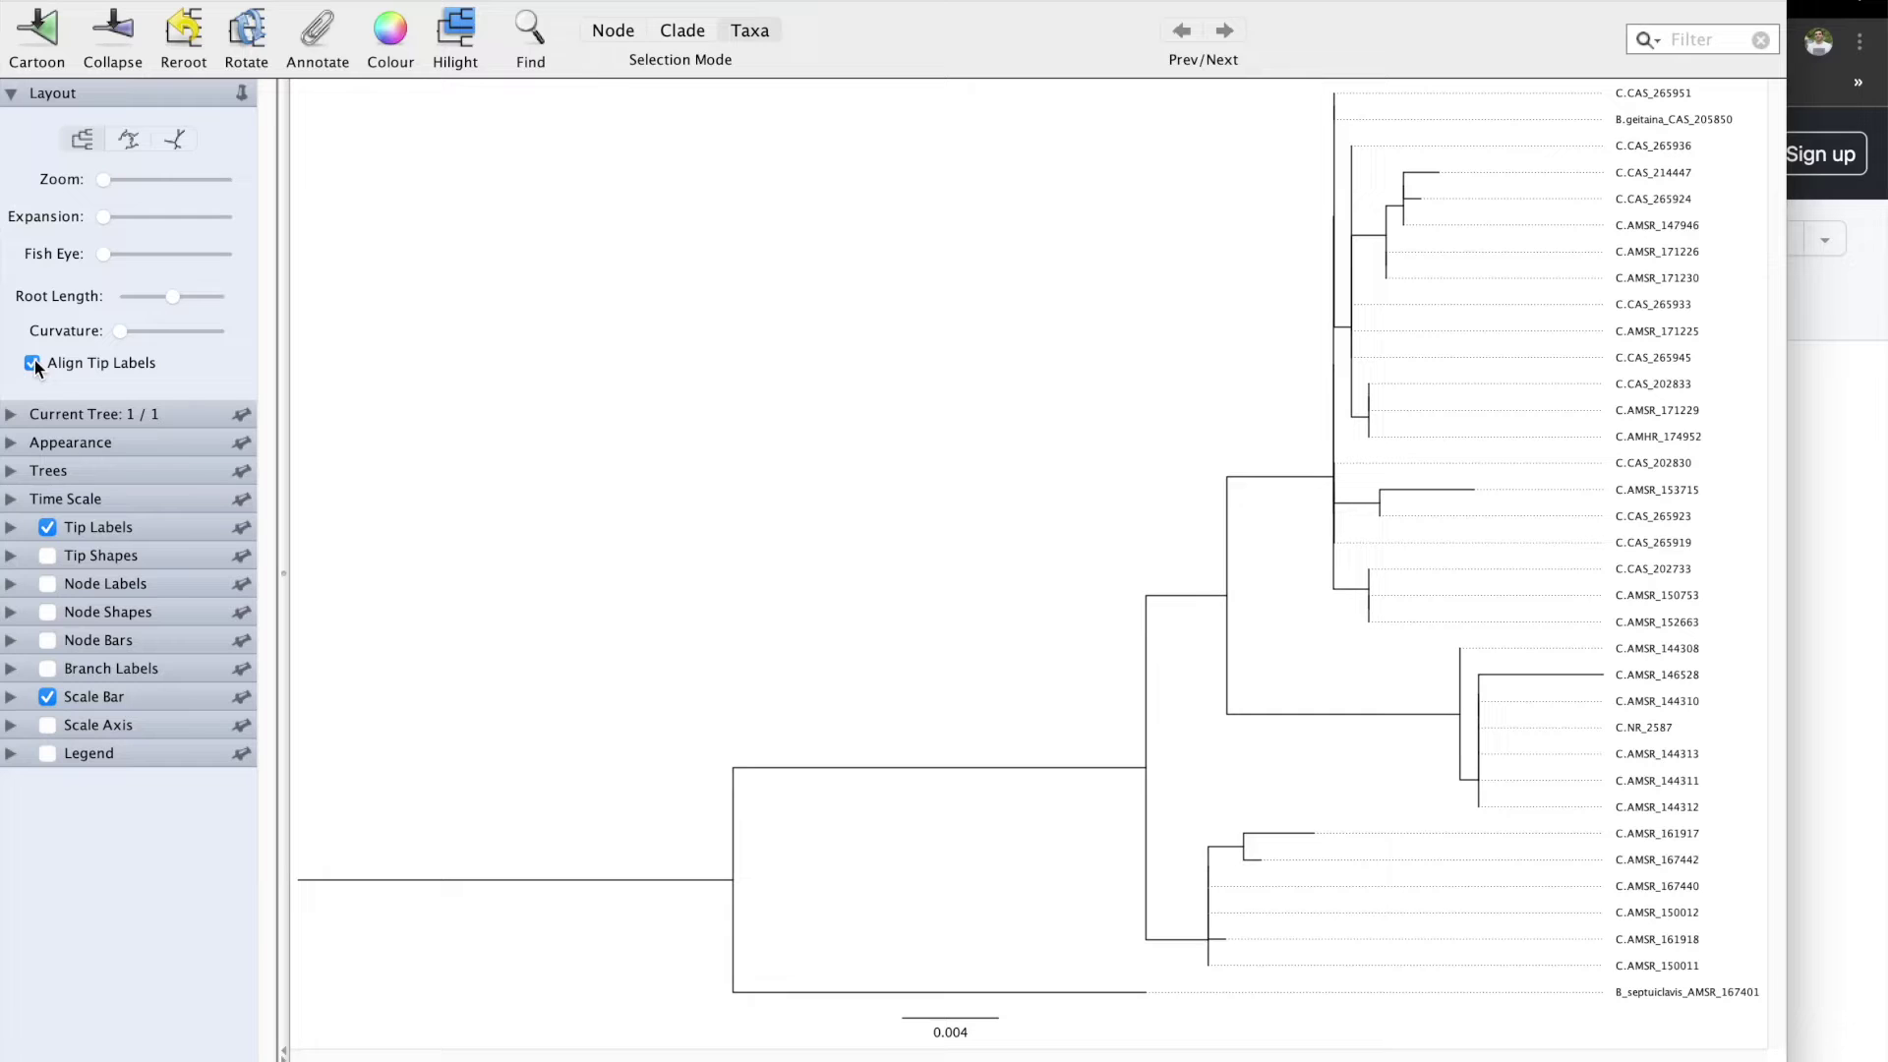
{"action": "left_click_drag", "start_coordinate": [183, 295], "coordinate": [109, 297]}
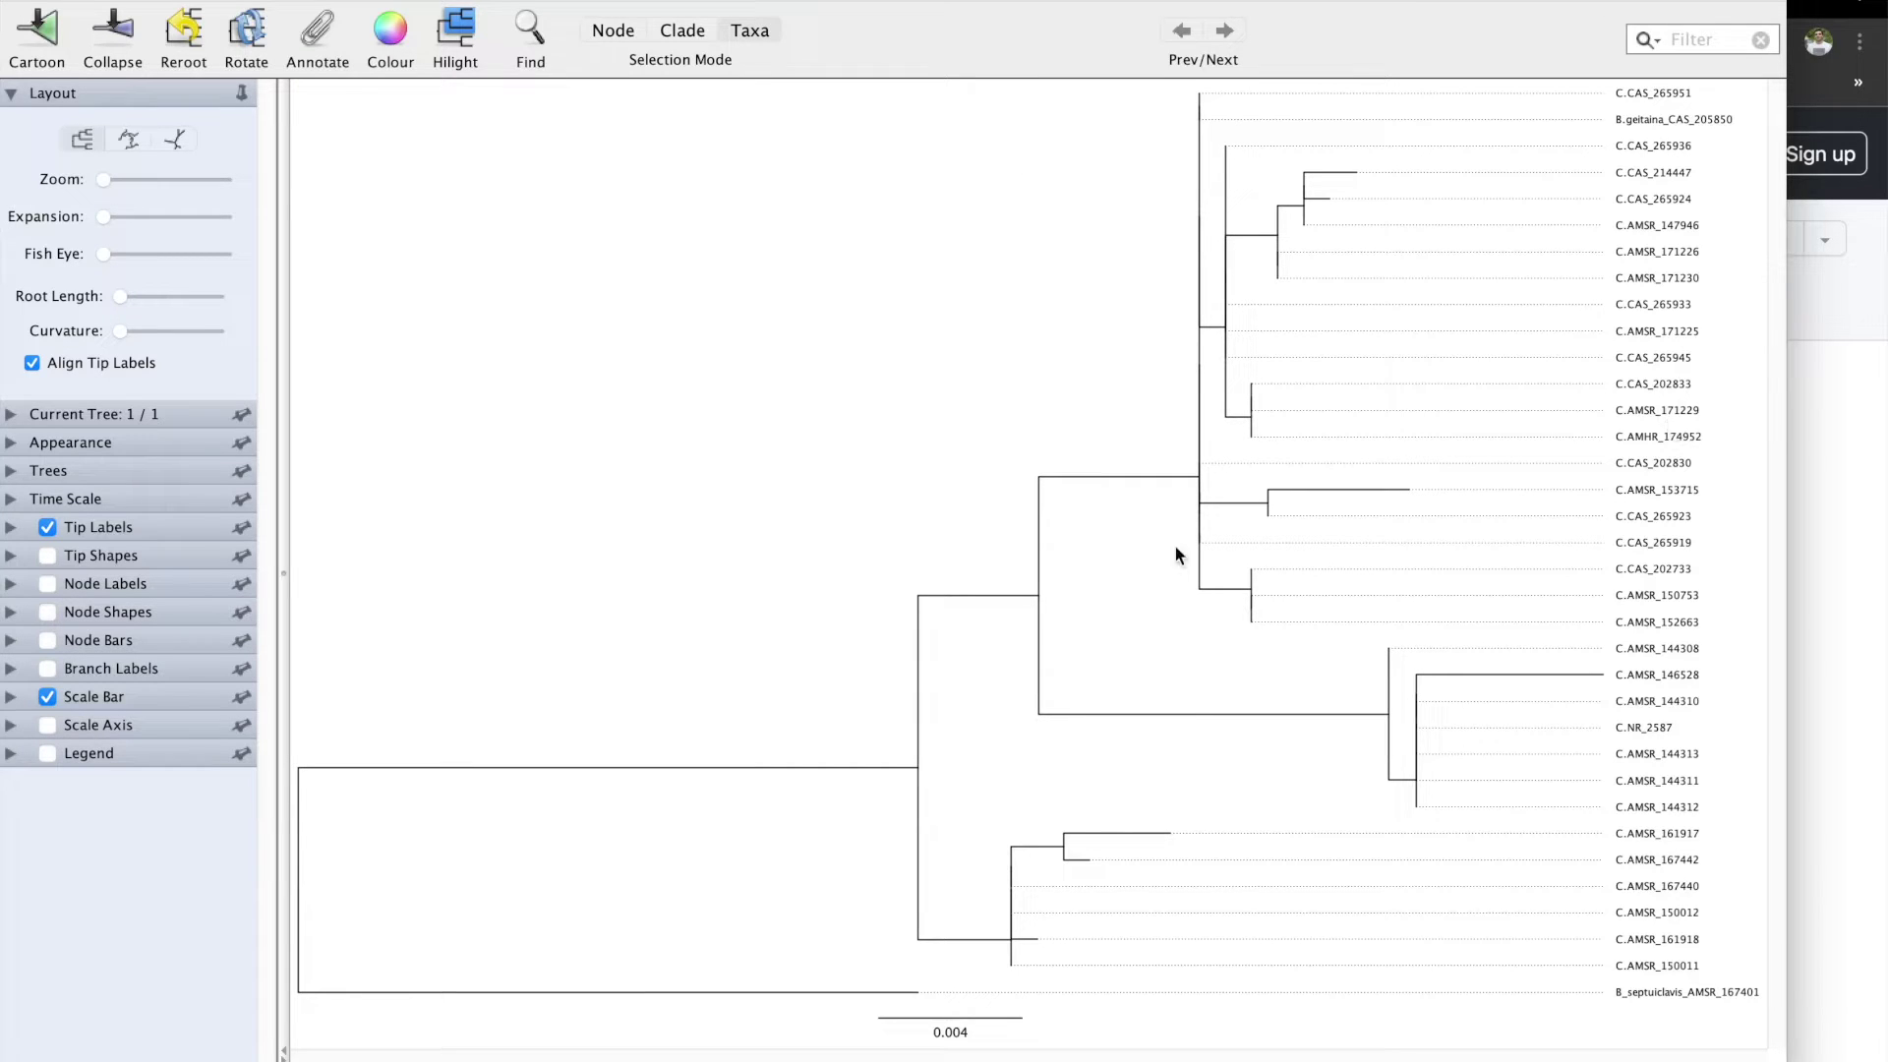
{"action": "left_click", "coordinate": [11, 415]}
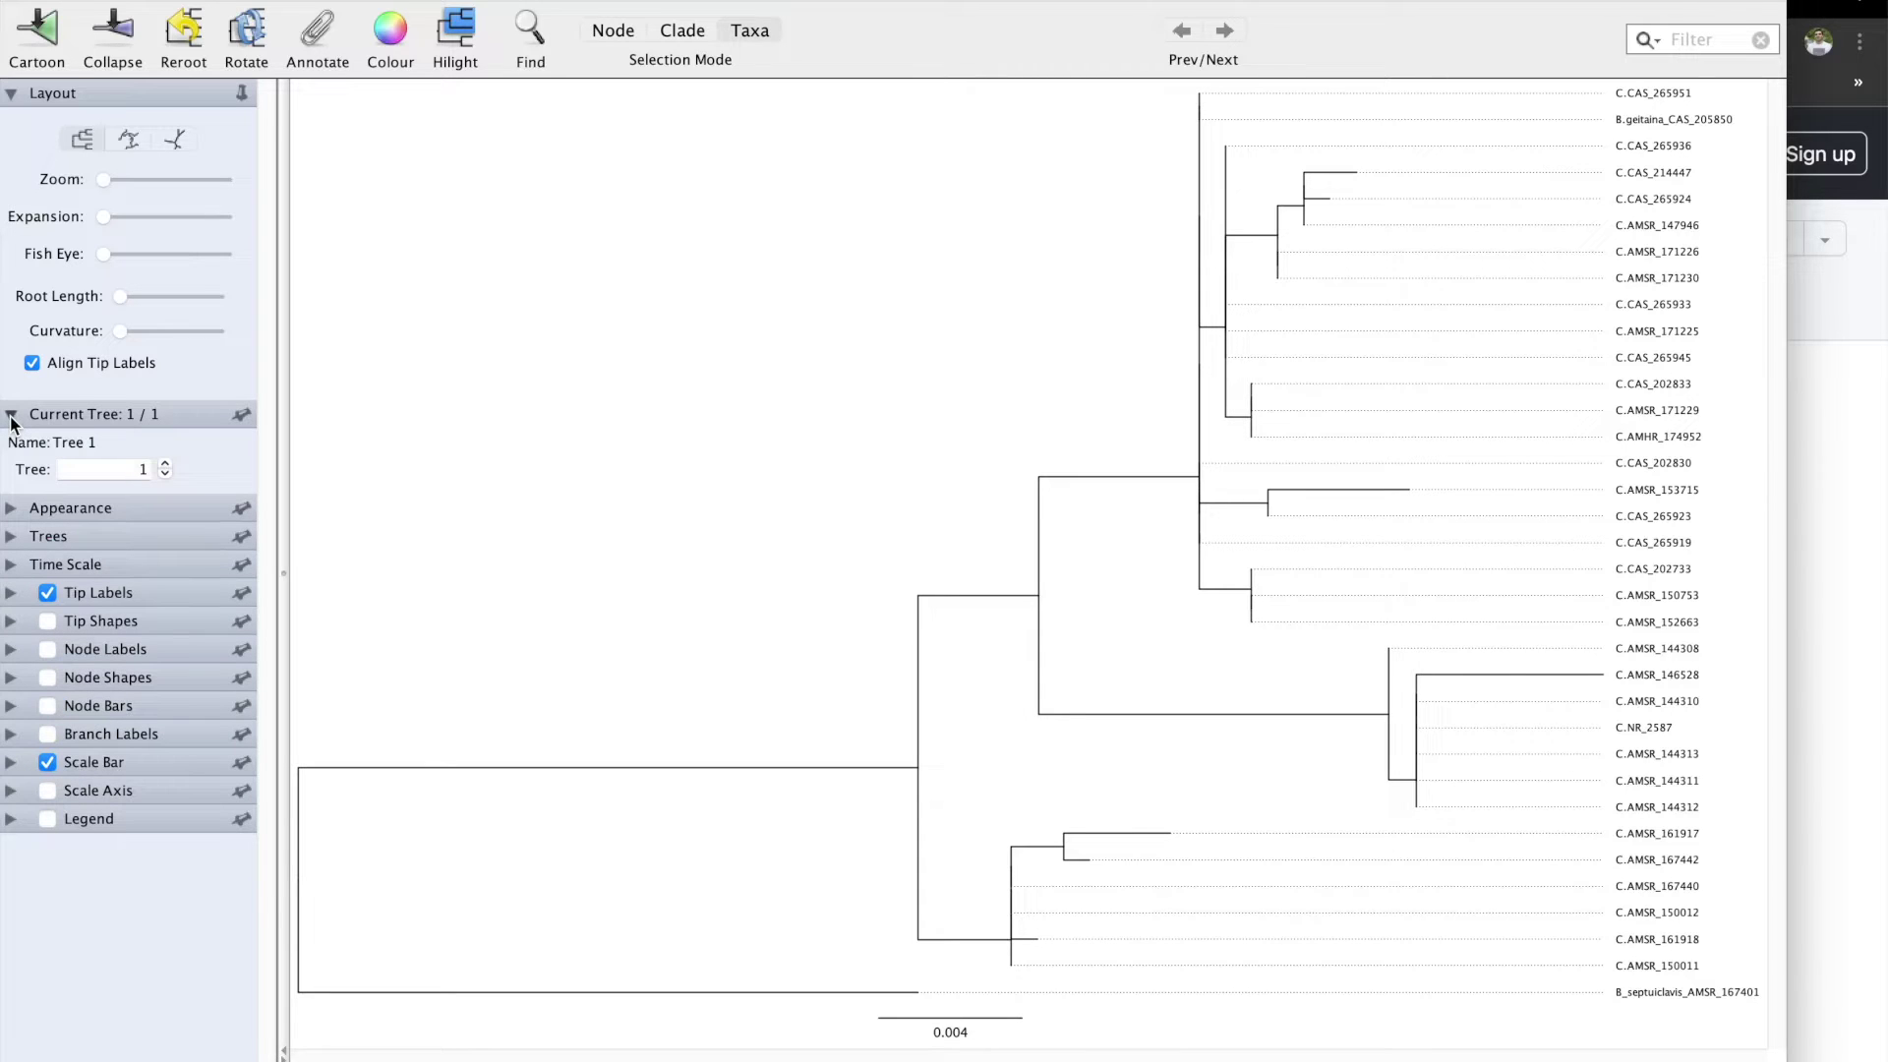
{"action": "left_click", "coordinate": [11, 415]}
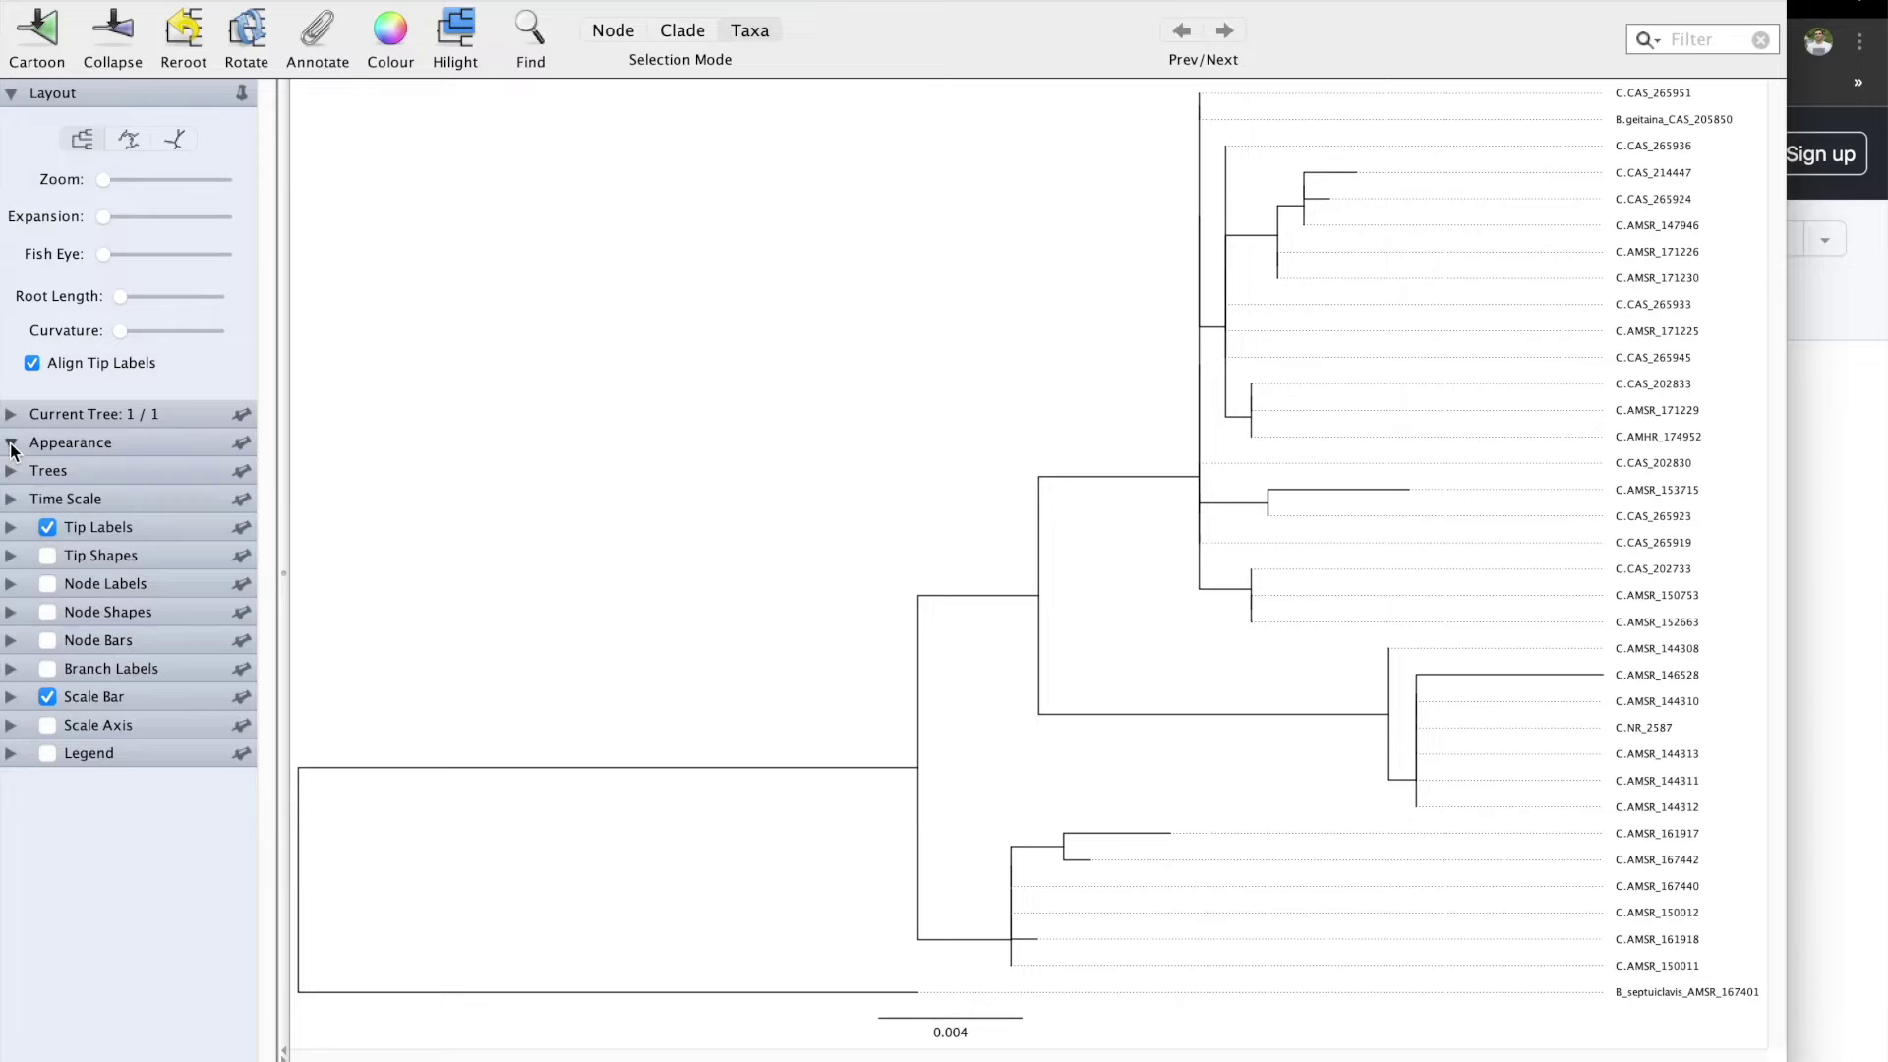
- Set the branch Line Weight to 2 in the Appearance panel
{"action": "left_click", "coordinate": [11, 442]}
{"action": "left_click", "coordinate": [170, 618]}
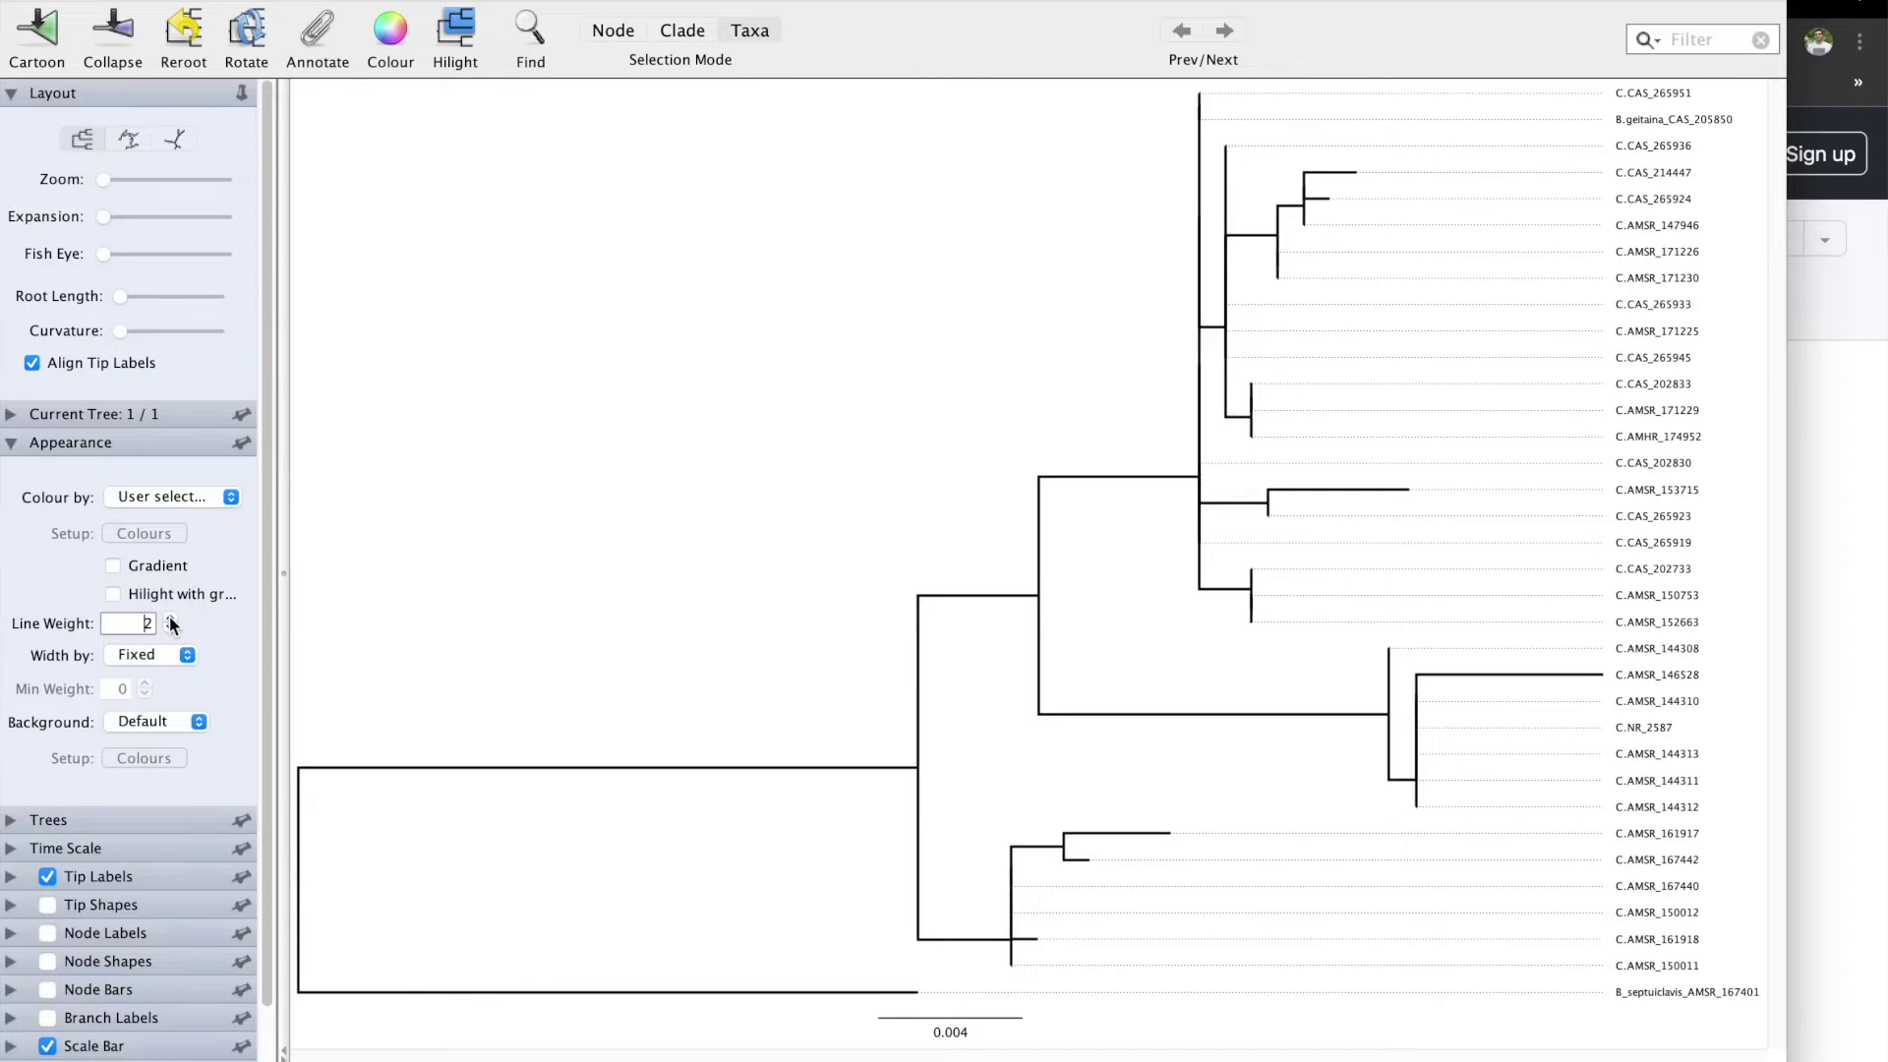
{"action": "left_click", "coordinate": [170, 618]}
{"action": "left_click", "coordinate": [169, 629]}
{"action": "left_click", "coordinate": [18, 444]}
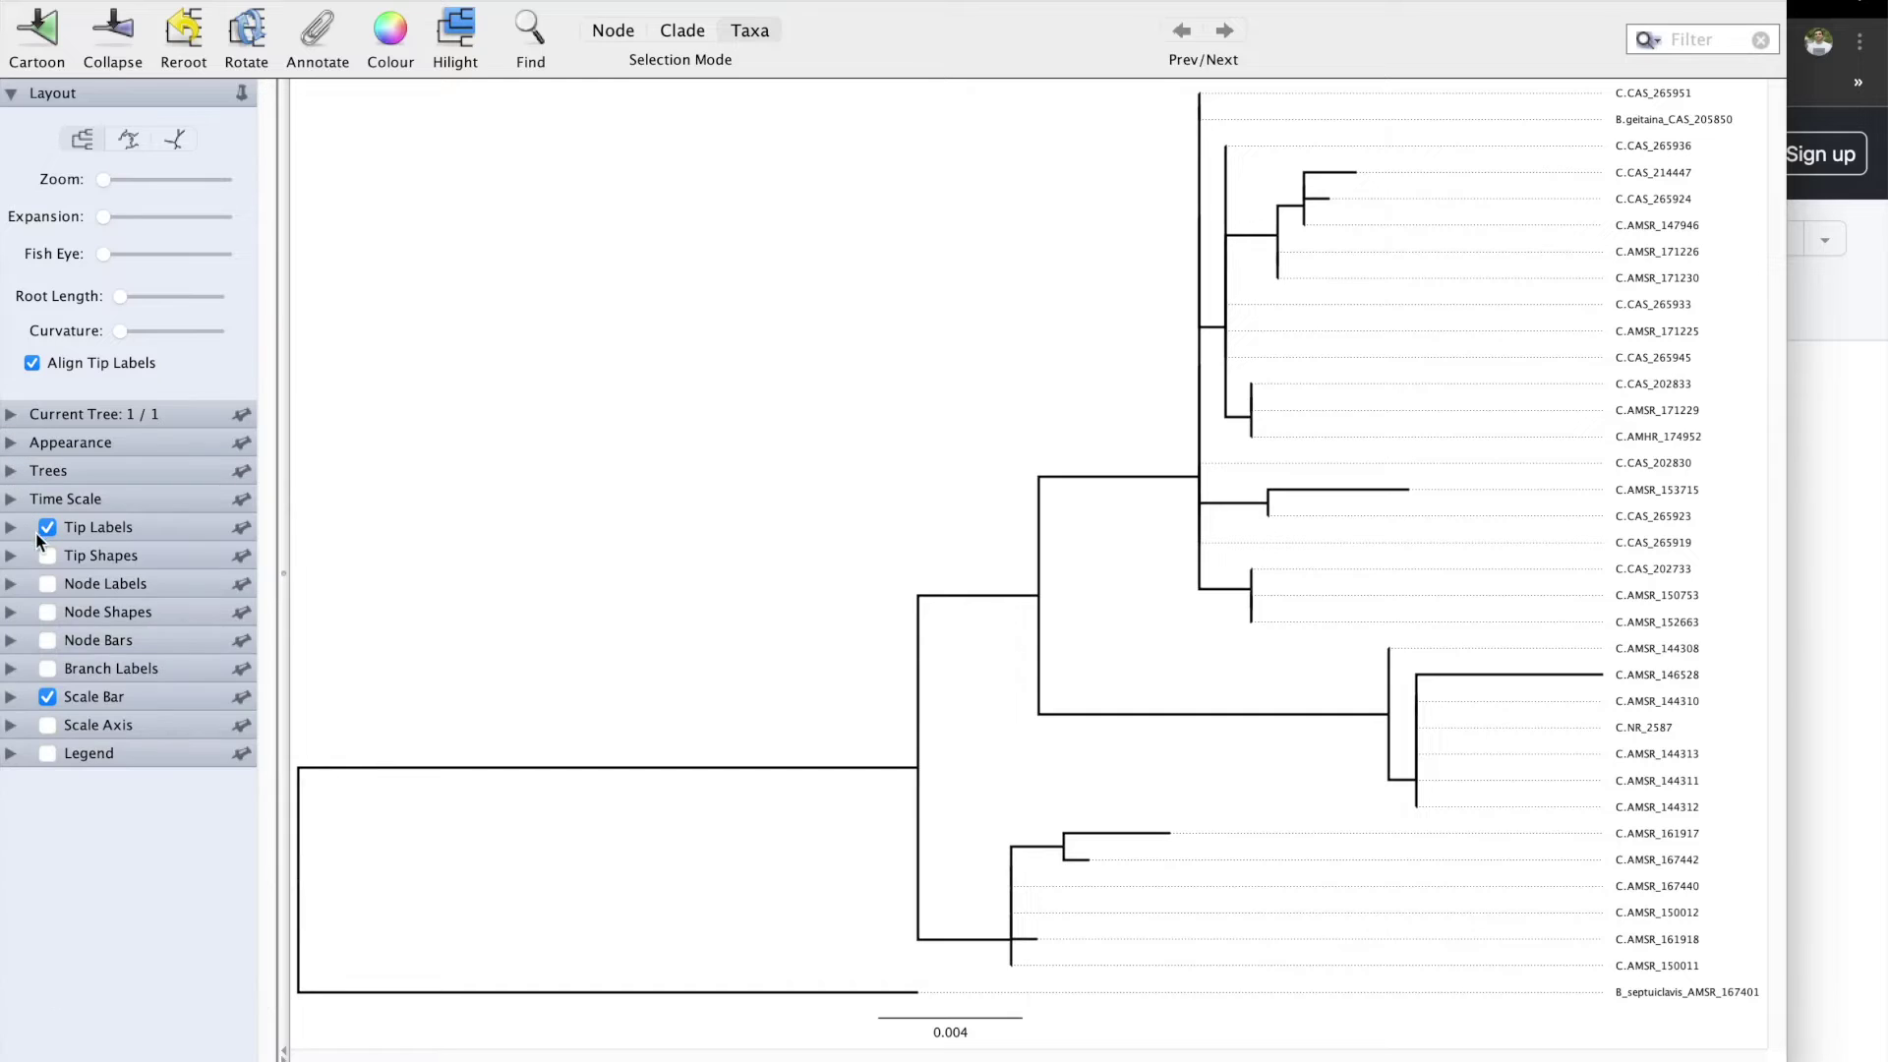
- Peek at Time Scale and rooting options, and briefly toggle Tip Shapes and Tip Labels back
{"action": "left_click", "coordinate": [11, 501]}
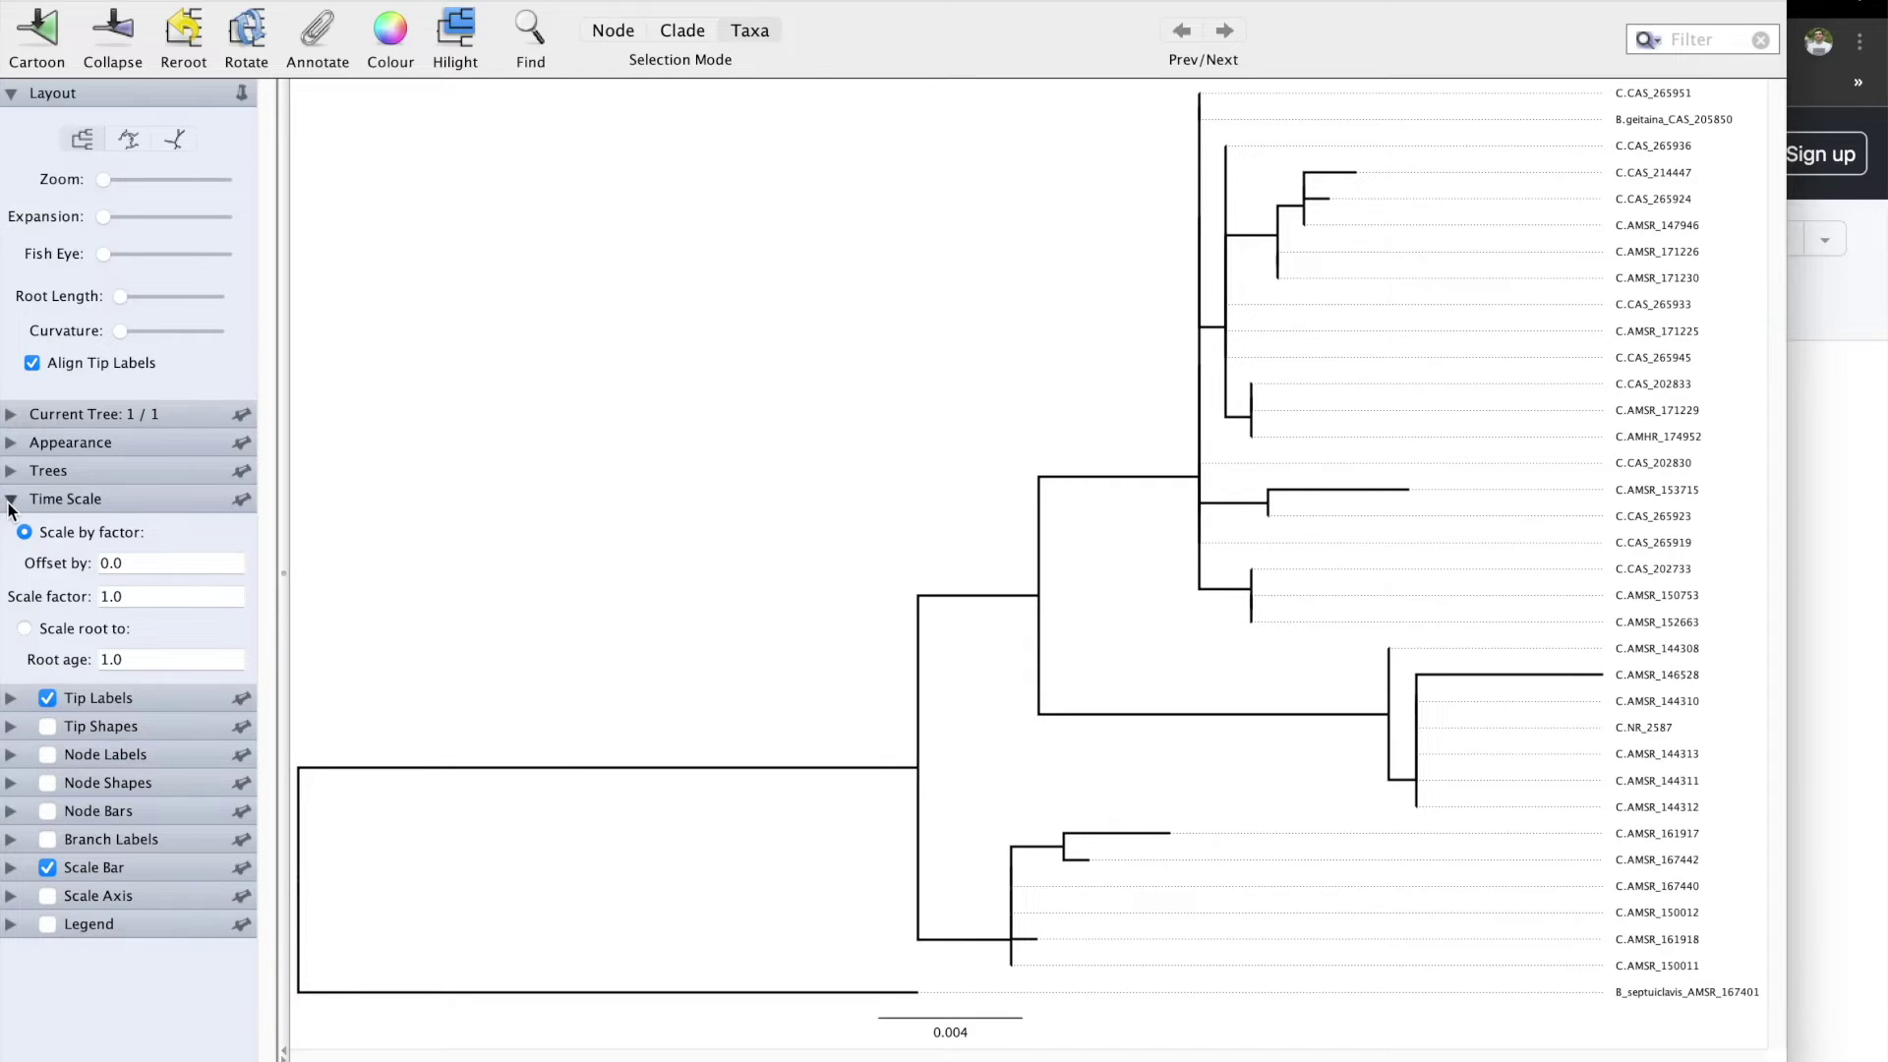
{"action": "left_click", "coordinate": [10, 503]}
{"action": "left_click", "coordinate": [11, 473]}
{"action": "left_click", "coordinate": [11, 474]}
{"action": "left_click", "coordinate": [45, 556]}
{"action": "left_click", "coordinate": [46, 556]}
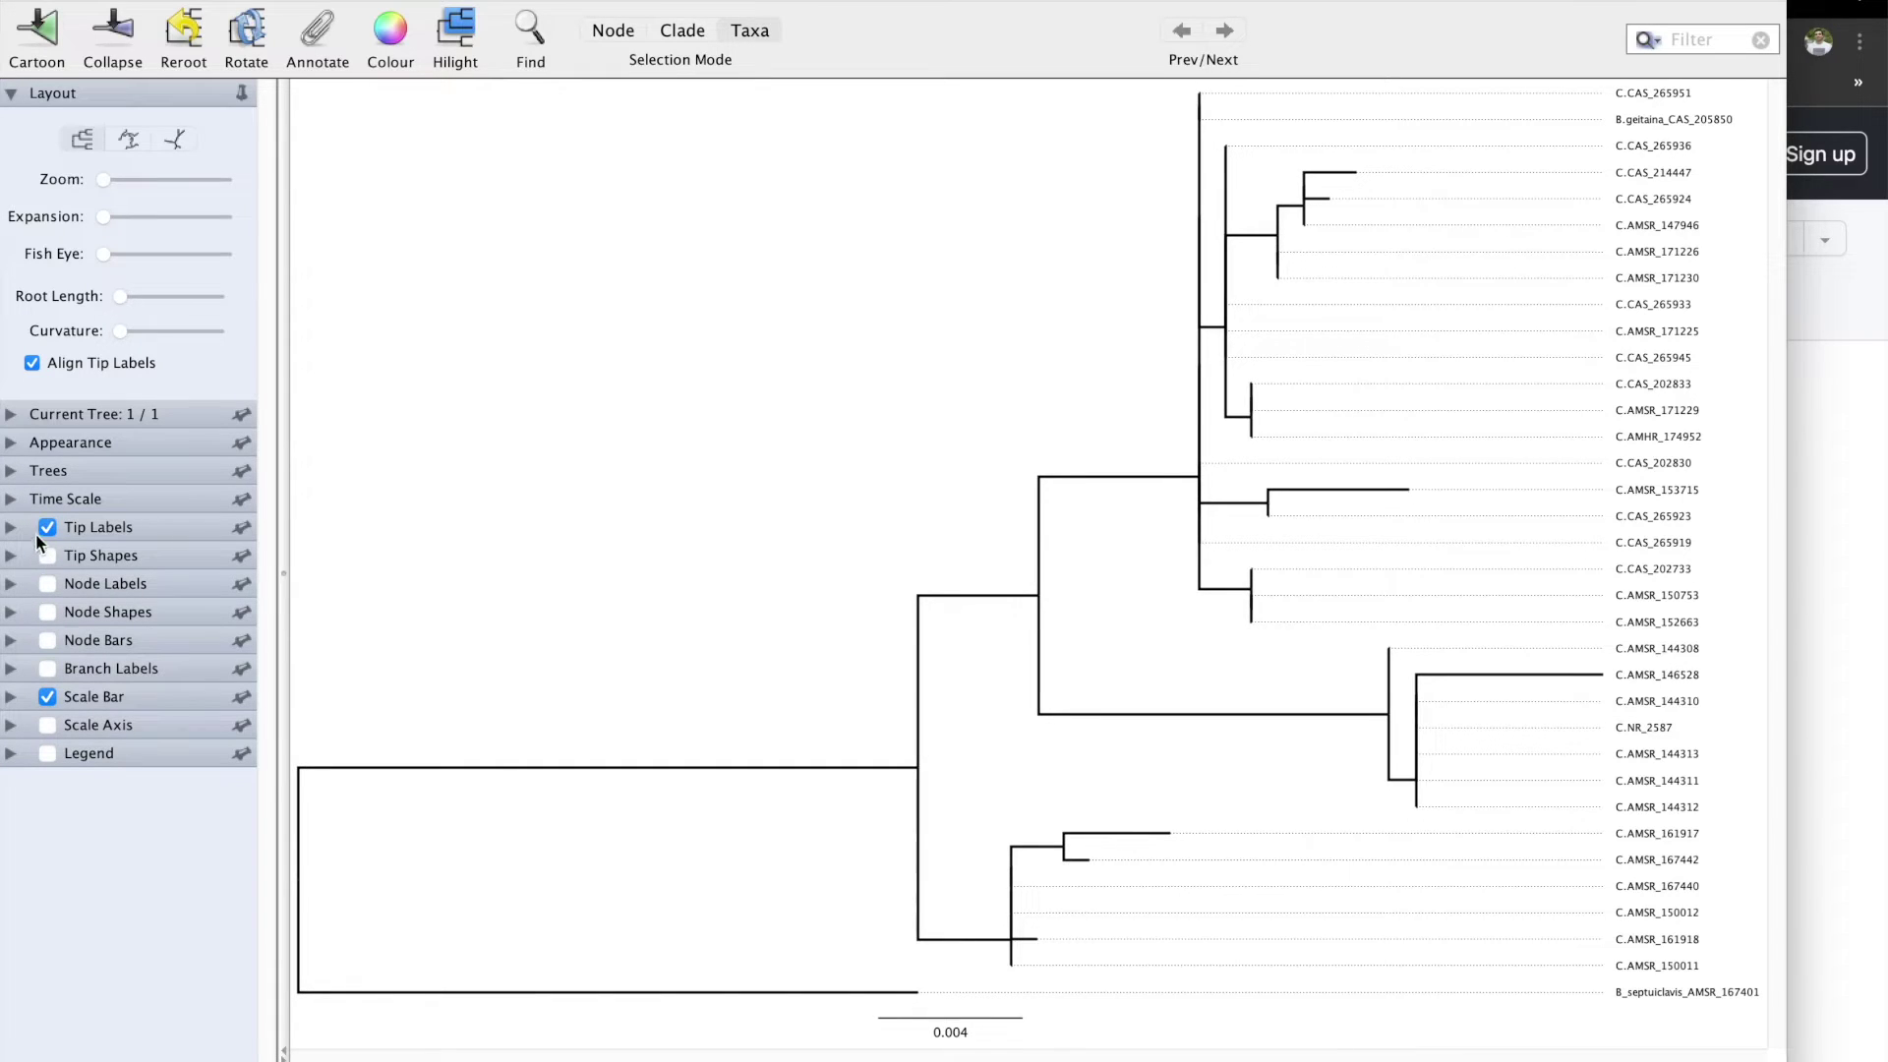
{"action": "left_click", "coordinate": [47, 533]}
{"action": "left_click", "coordinate": [47, 532]}
{"action": "left_click", "coordinate": [51, 584]}
{"action": "left_click", "coordinate": [55, 670]}
{"action": "left_click", "coordinate": [55, 669]}
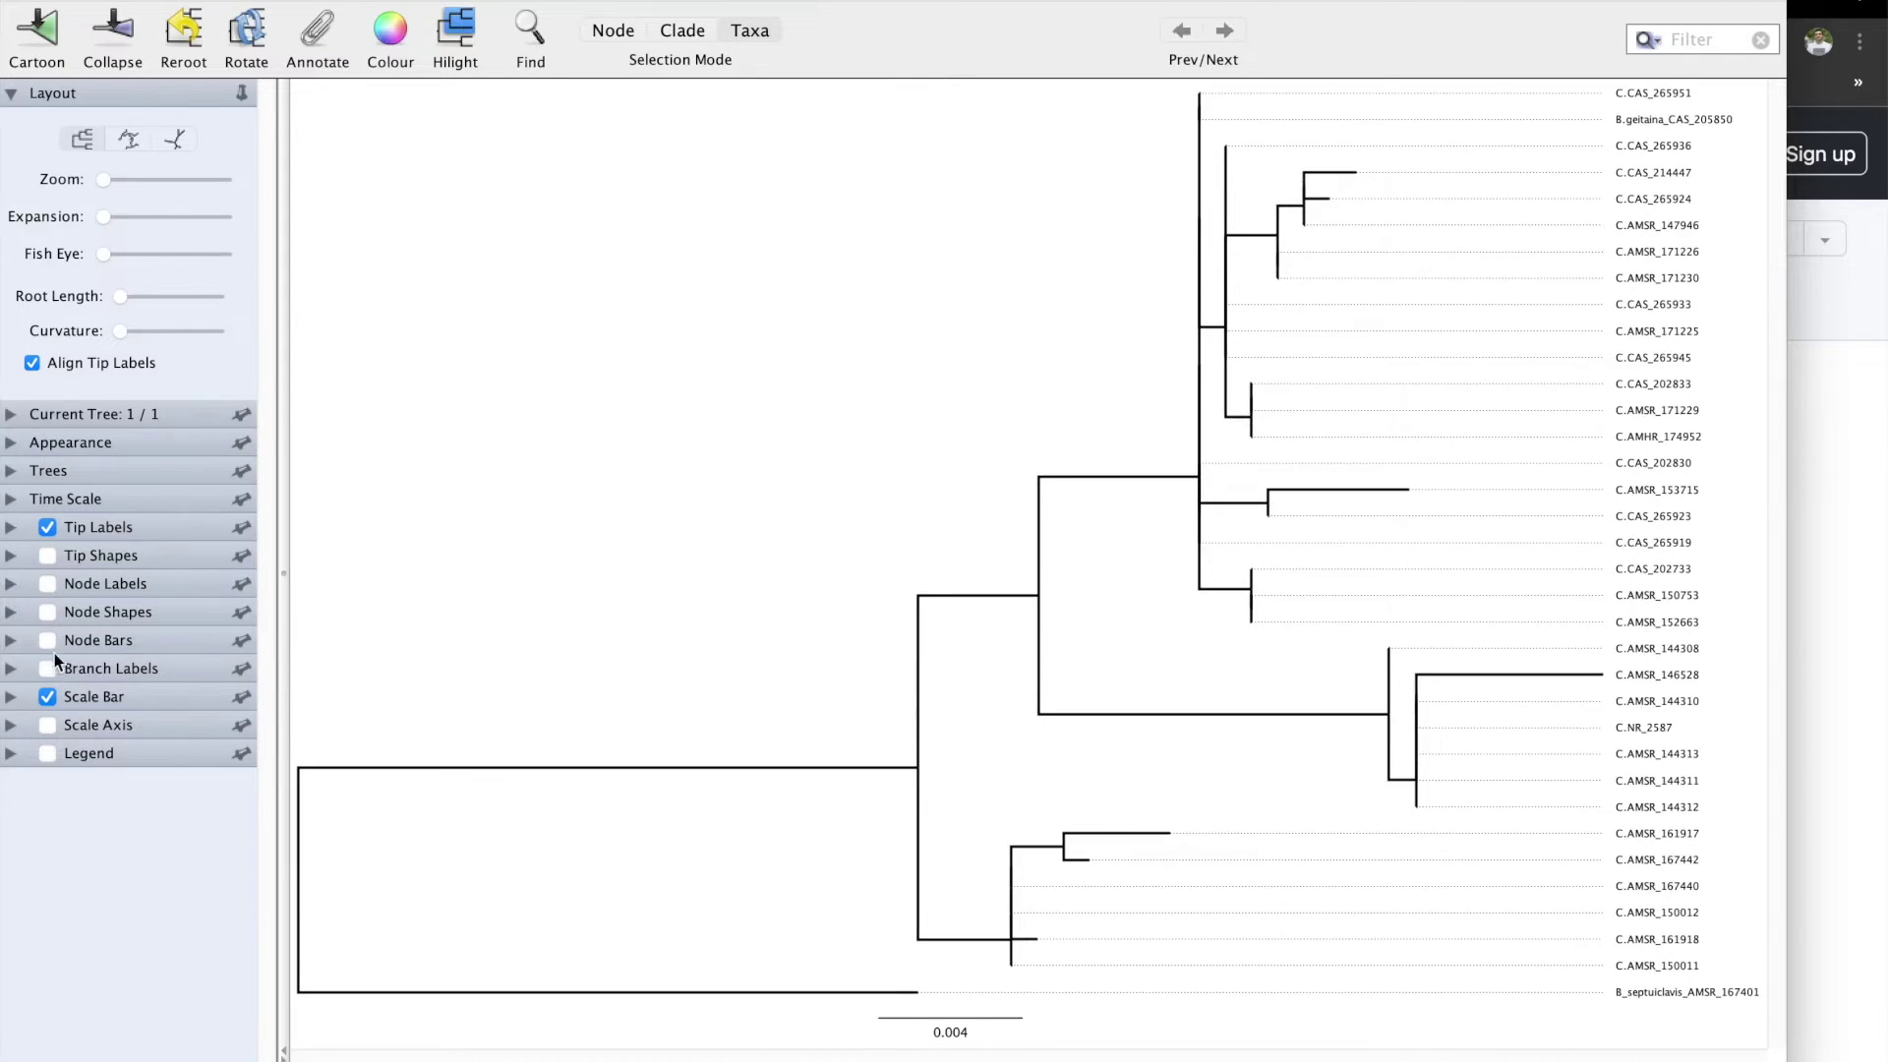
{"action": "left_click", "coordinate": [49, 586]}
{"action": "left_click", "coordinate": [11, 584]}
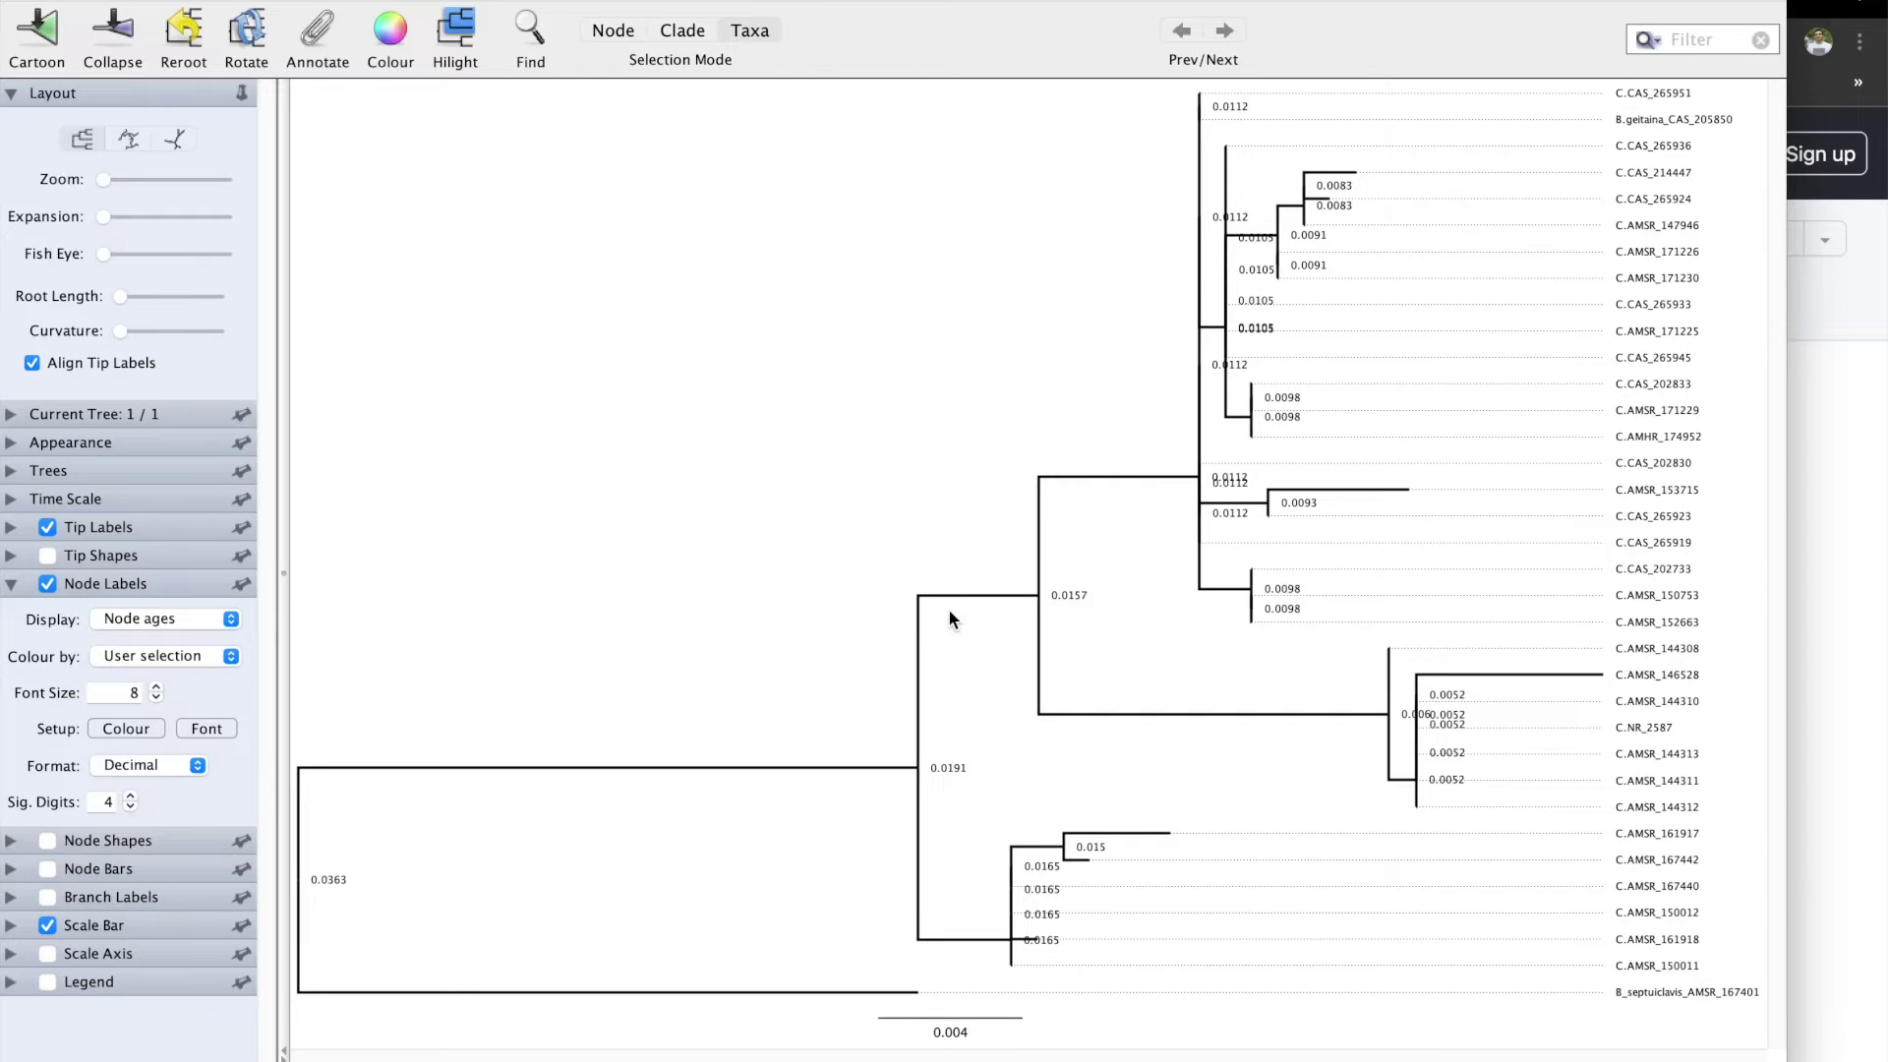
{"action": "left_click", "coordinate": [228, 621]}
{"action": "left_click", "coordinate": [169, 700]}
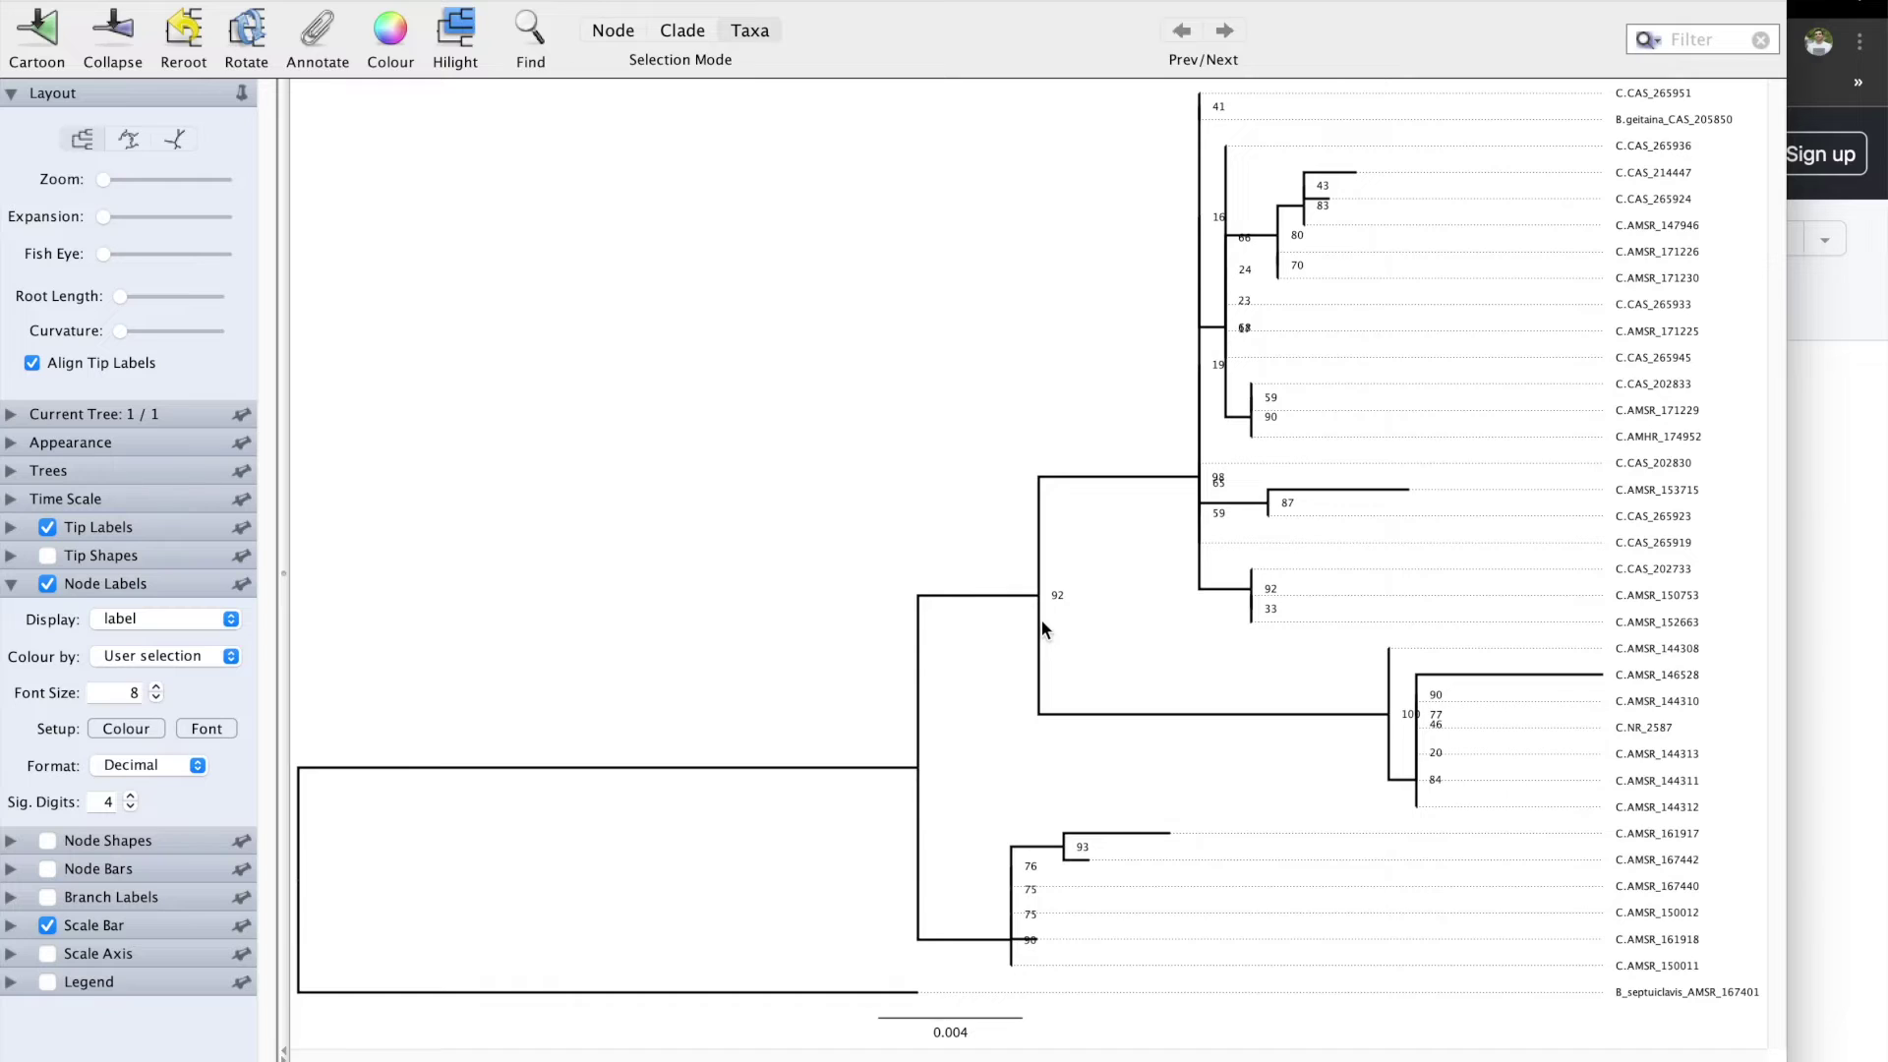
{"action": "left_click", "coordinate": [47, 585]}
{"action": "left_click", "coordinate": [14, 587]}
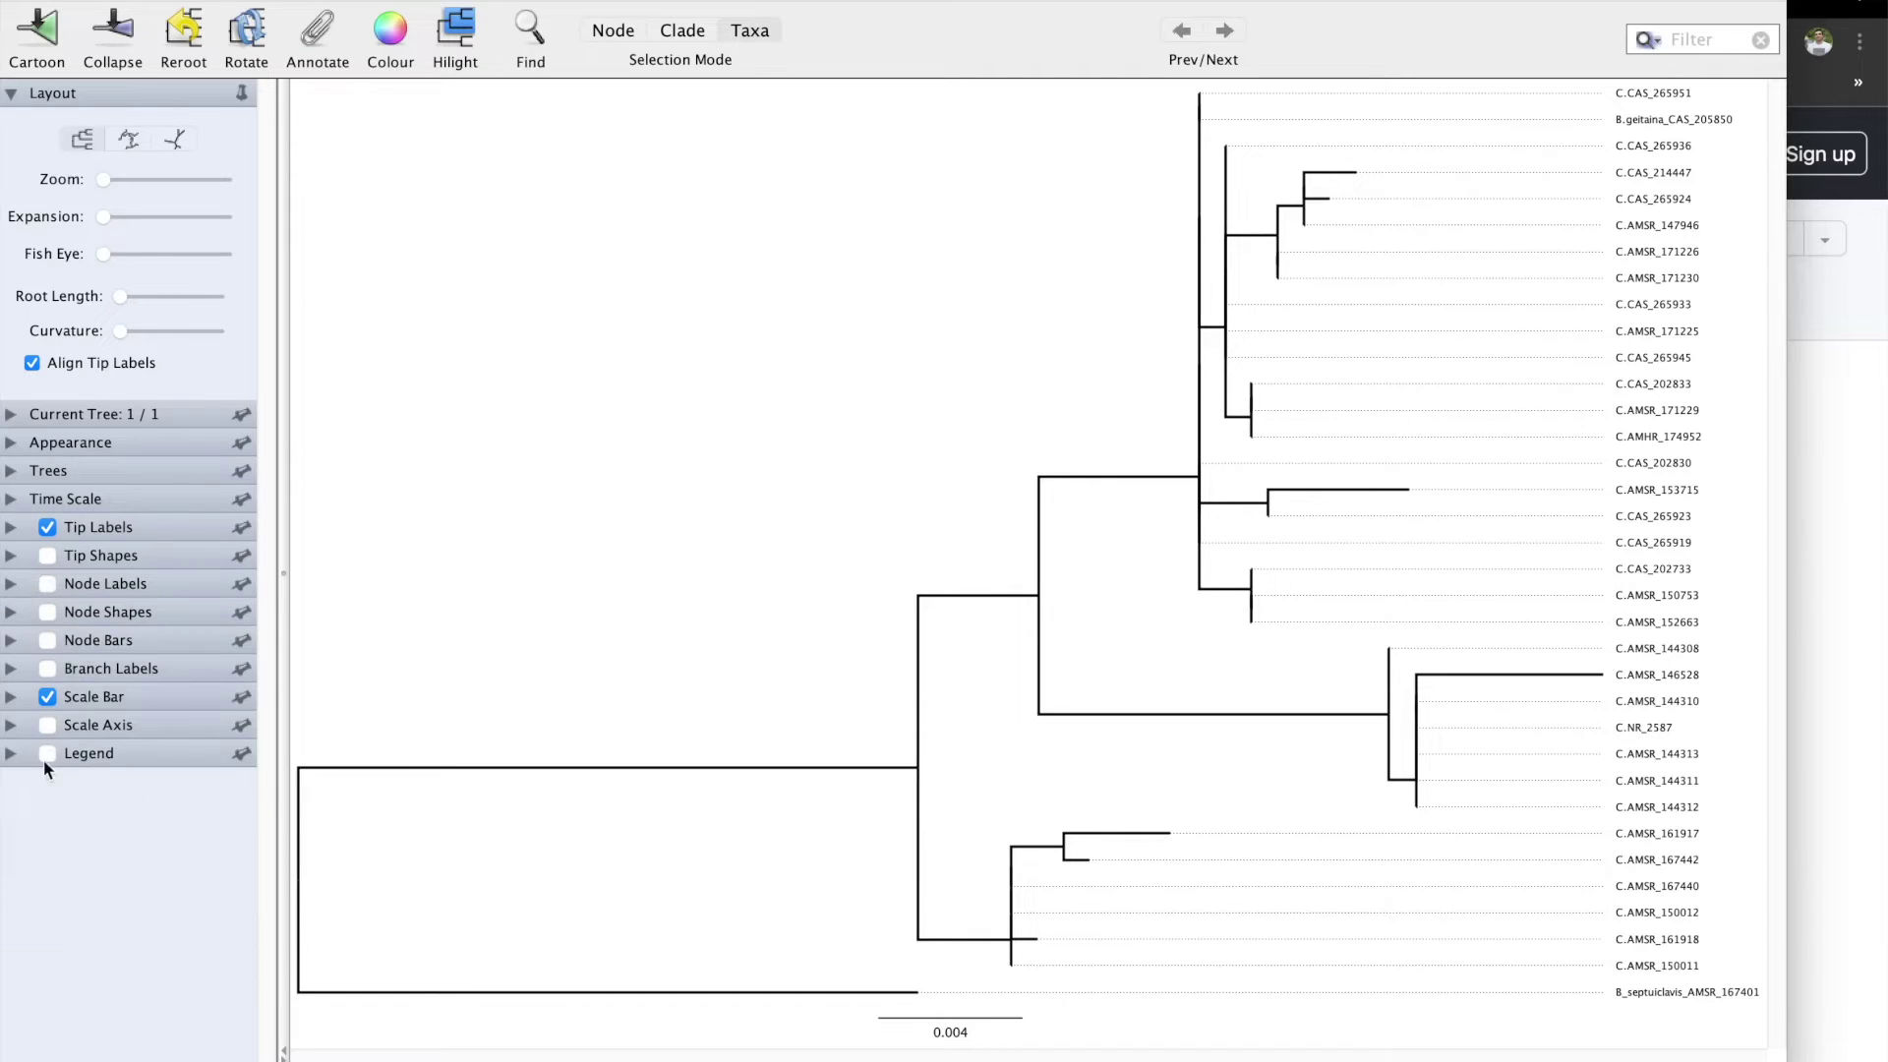
- Turn on Branch Labels displaying the bootstrap support values (label)
{"action": "left_click", "coordinate": [47, 668]}
{"action": "left_click", "coordinate": [11, 668]}
{"action": "left_click", "coordinate": [162, 703]}
{"action": "left_click", "coordinate": [123, 762]}
{"action": "left_click", "coordinate": [12, 670]}
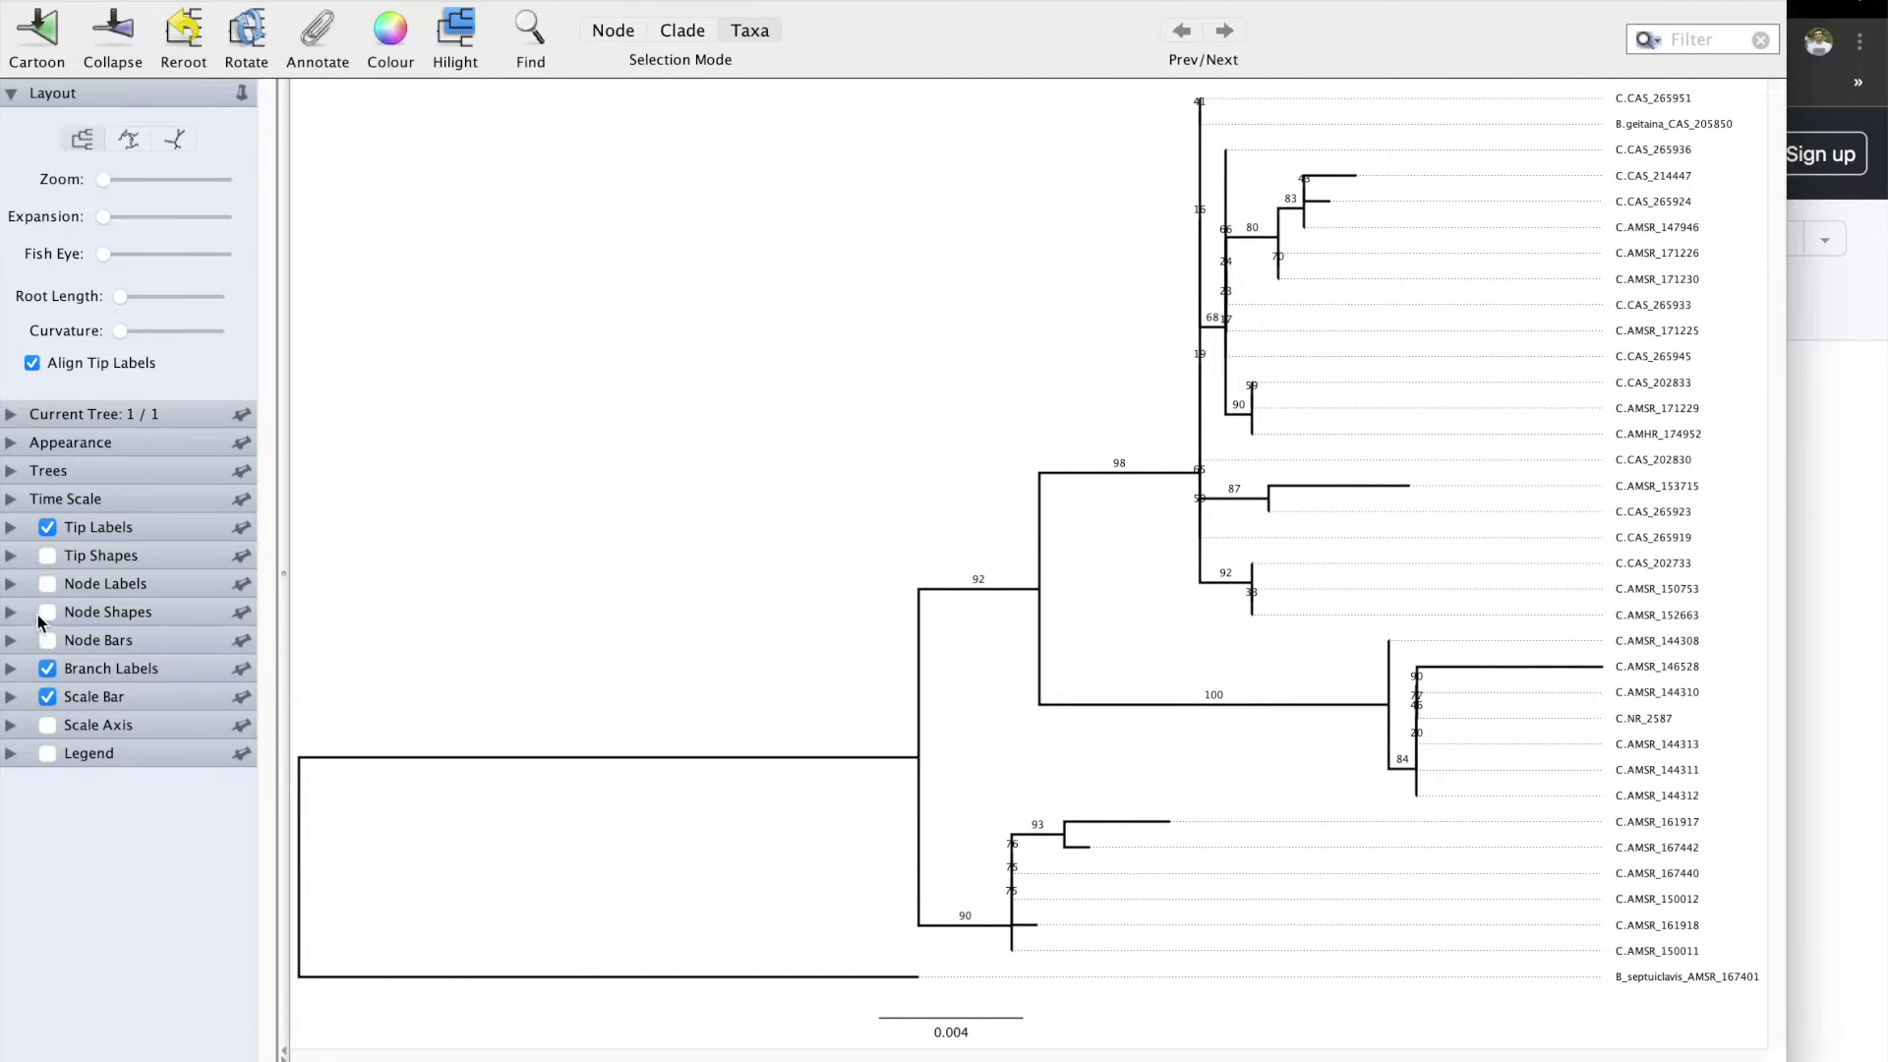
- Briefly try node labels, node shapes and the scale bar, then add a gridded 0–0.04 Scale Axis
{"action": "left_click", "coordinate": [48, 585]}
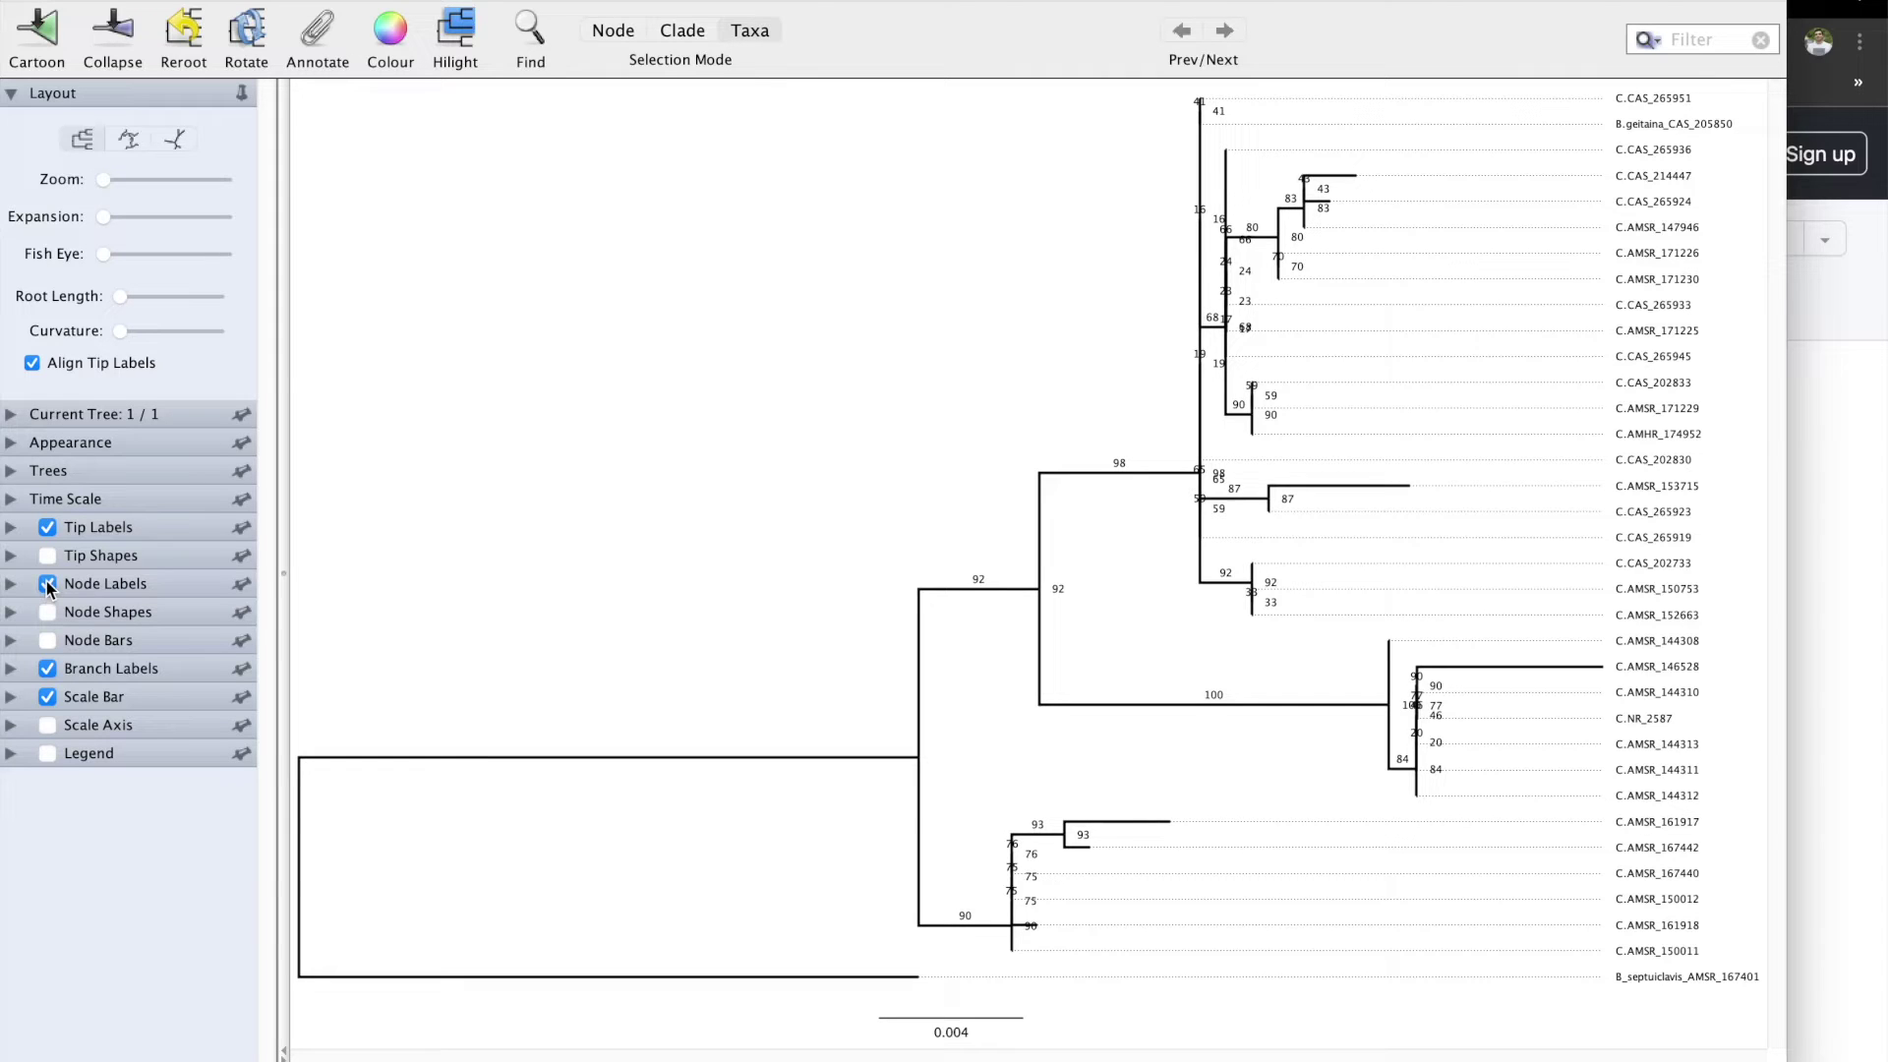
{"action": "left_click", "coordinate": [47, 585]}
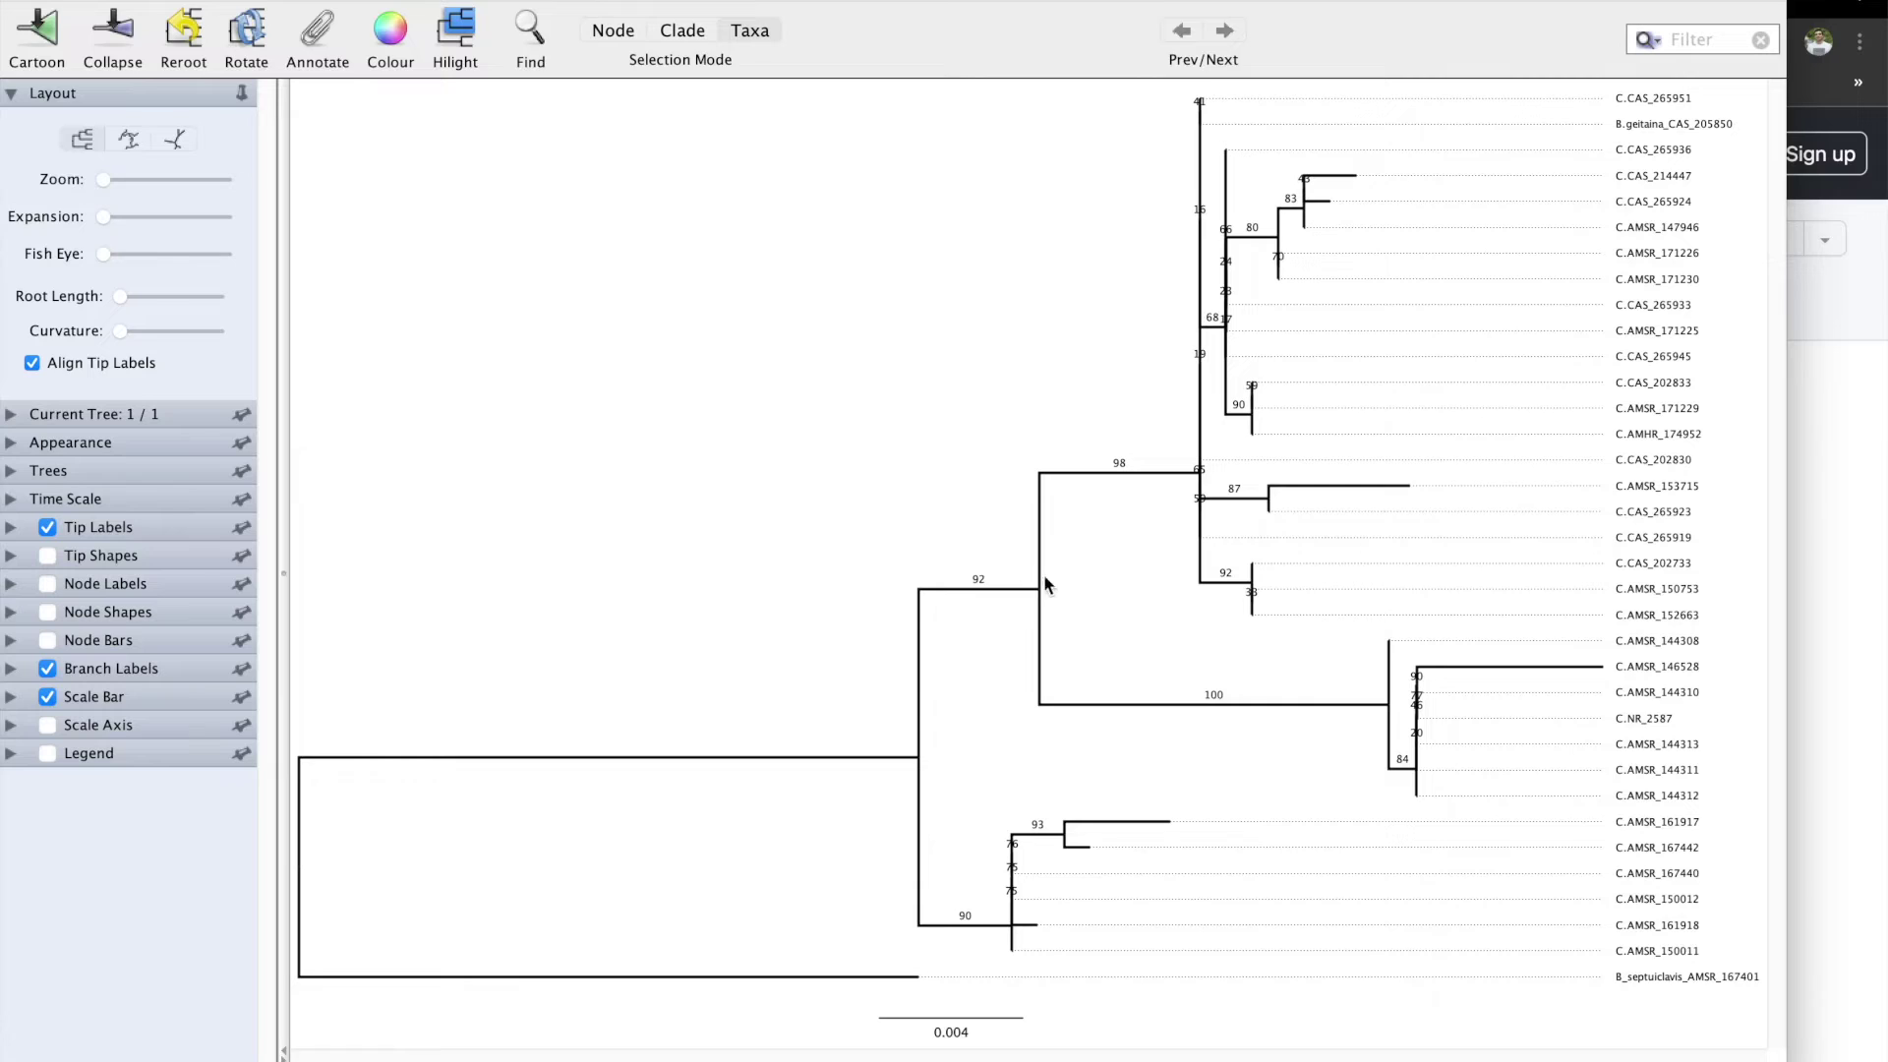
{"action": "left_click", "coordinate": [47, 613]}
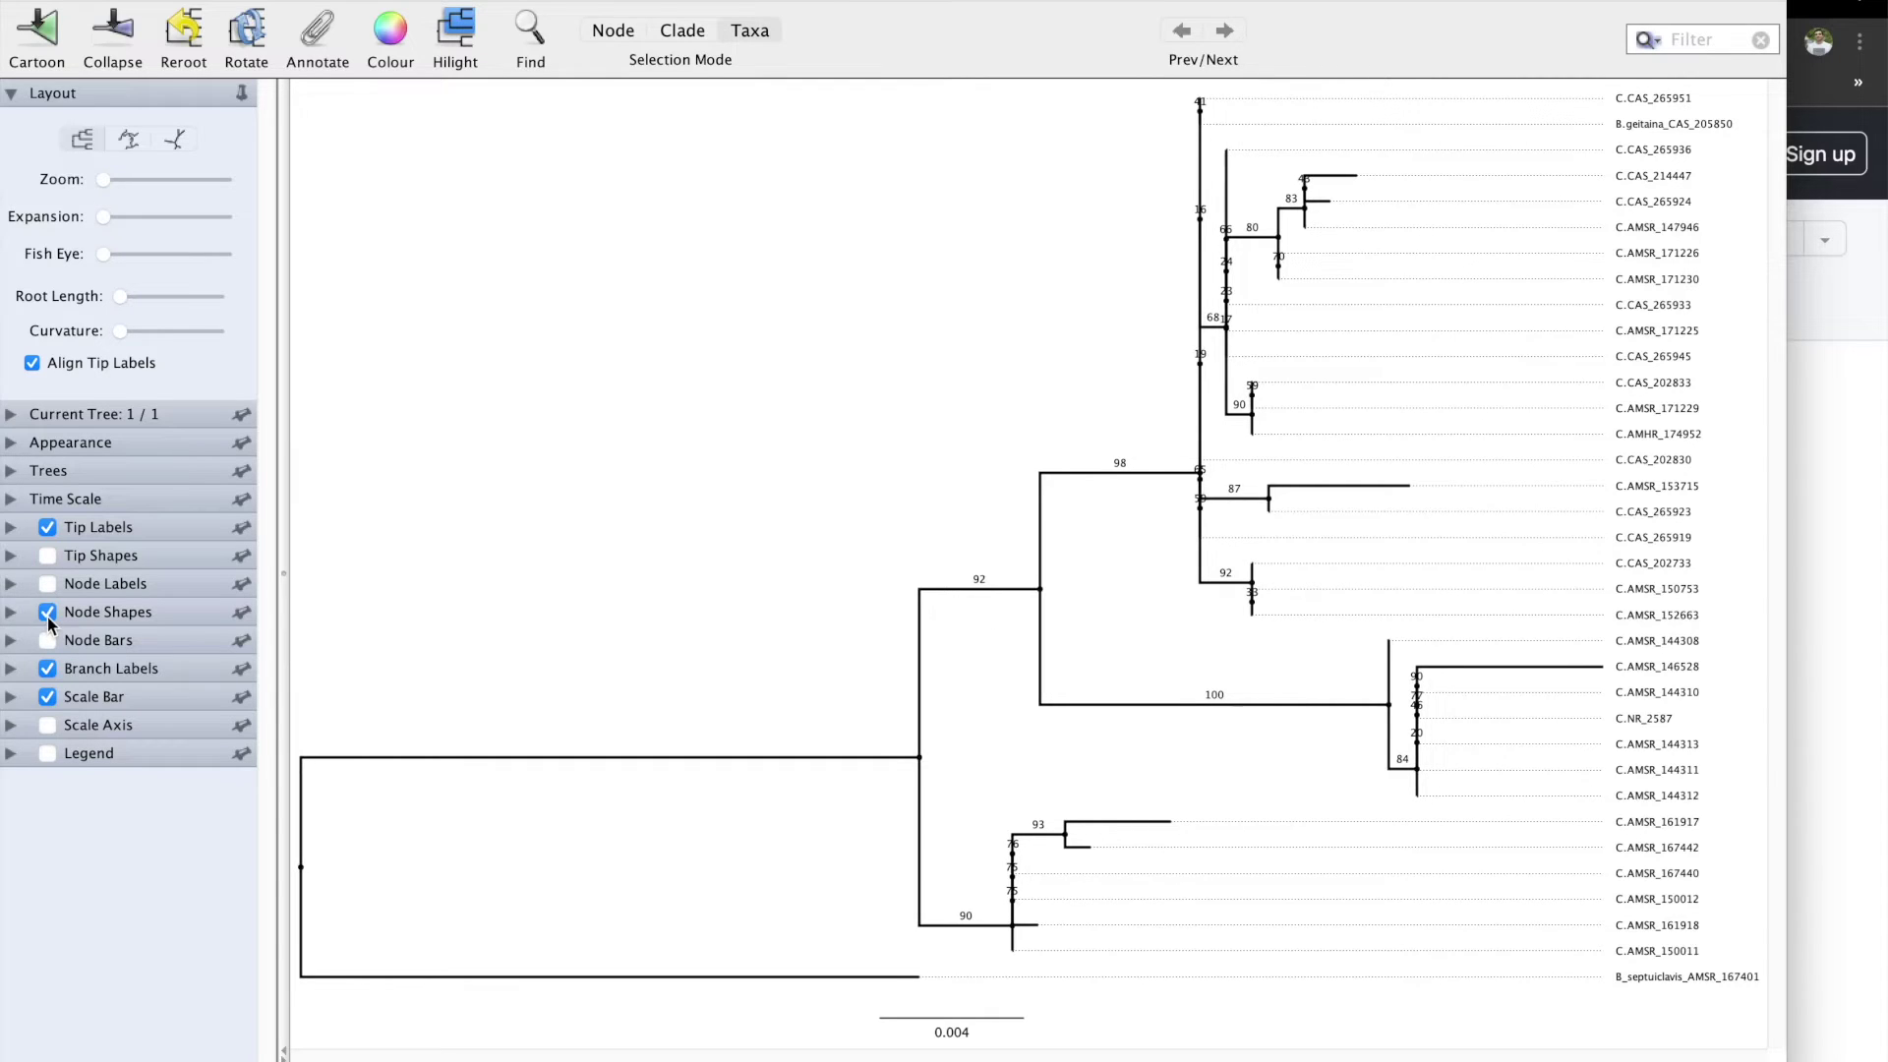
{"action": "left_click", "coordinate": [47, 613]}
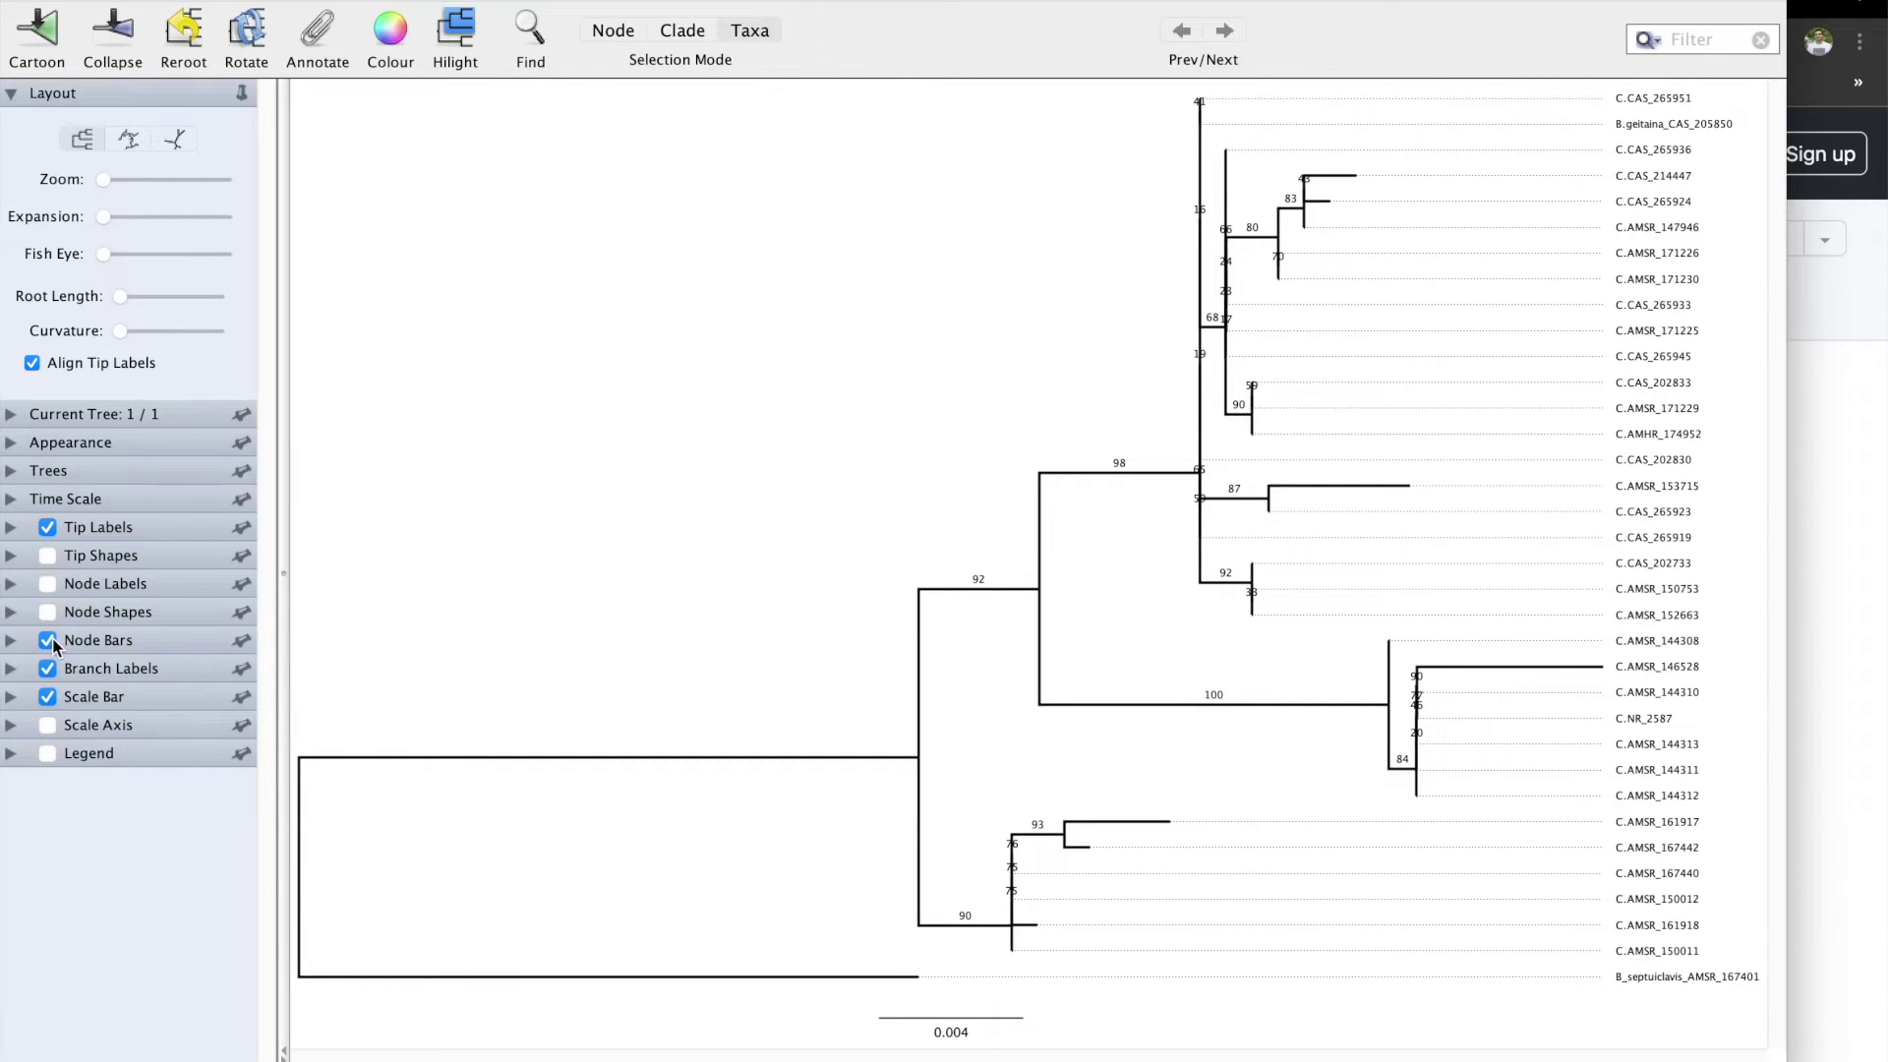
{"action": "left_click", "coordinate": [48, 586]}
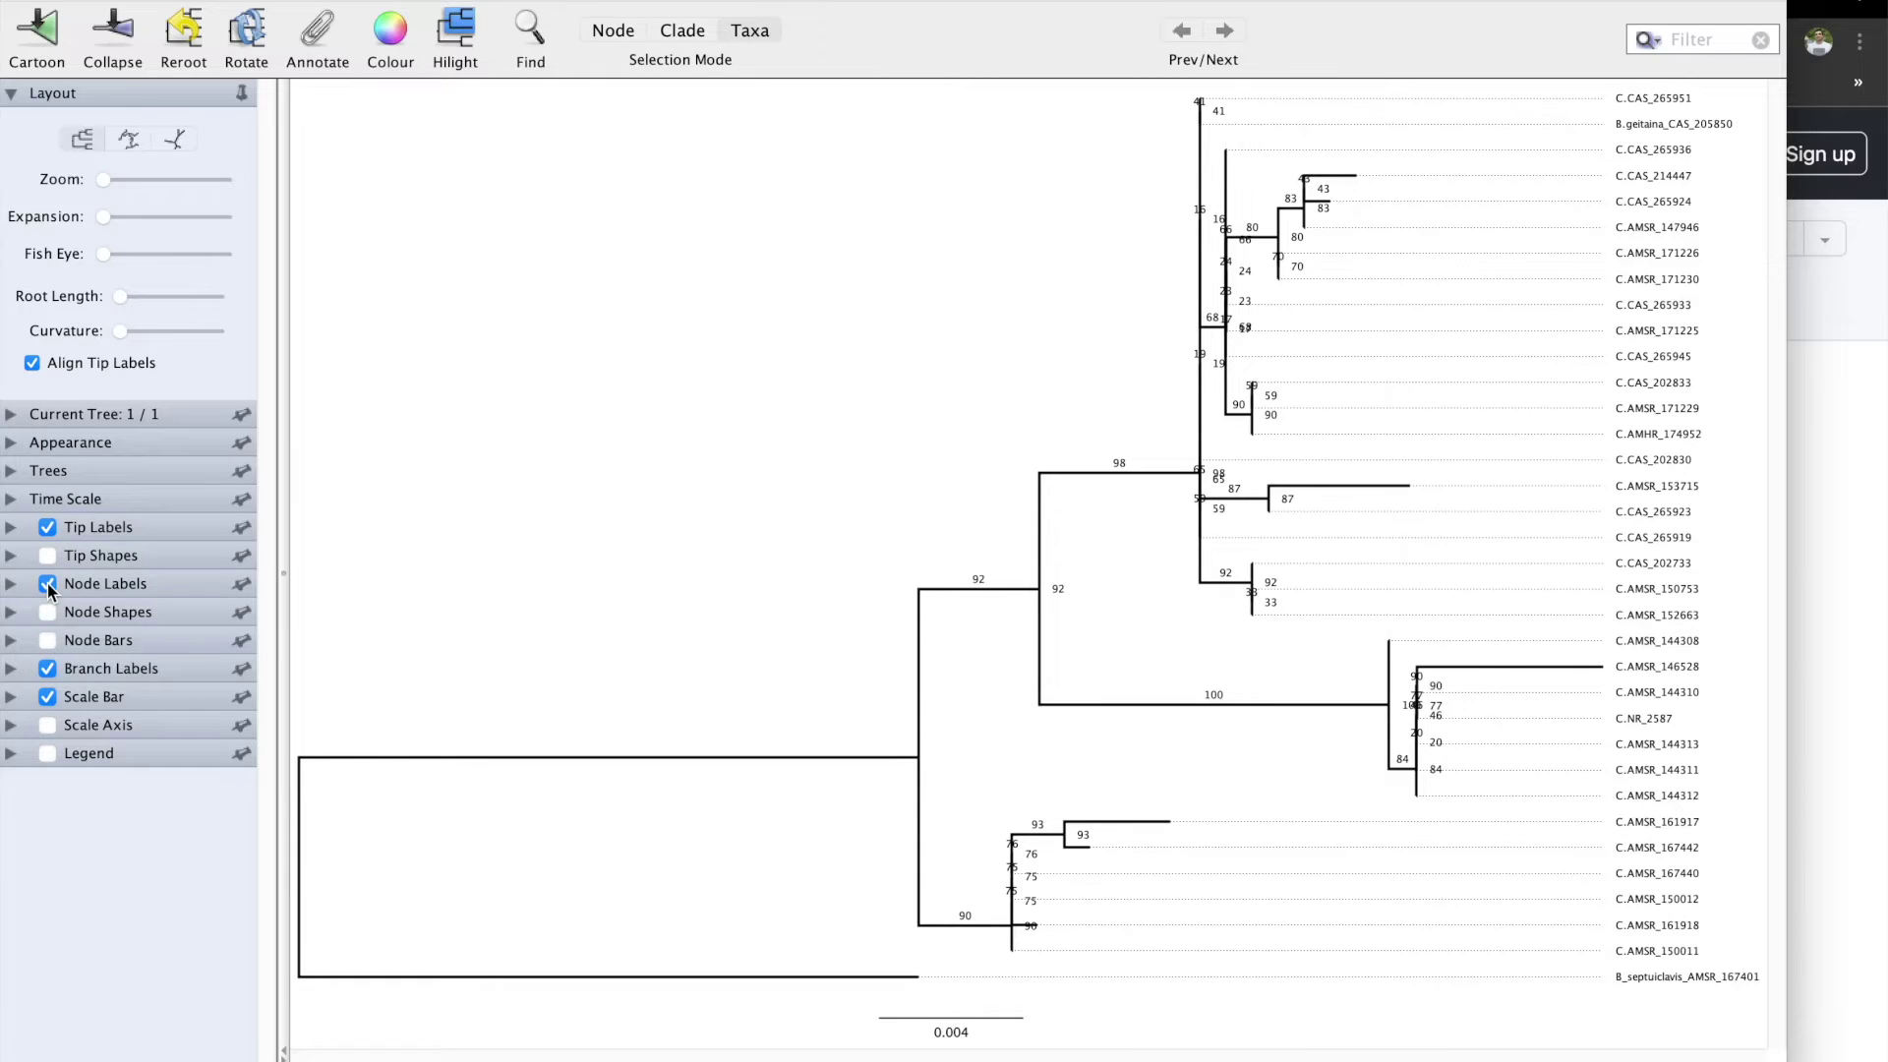
{"action": "left_click", "coordinate": [47, 586]}
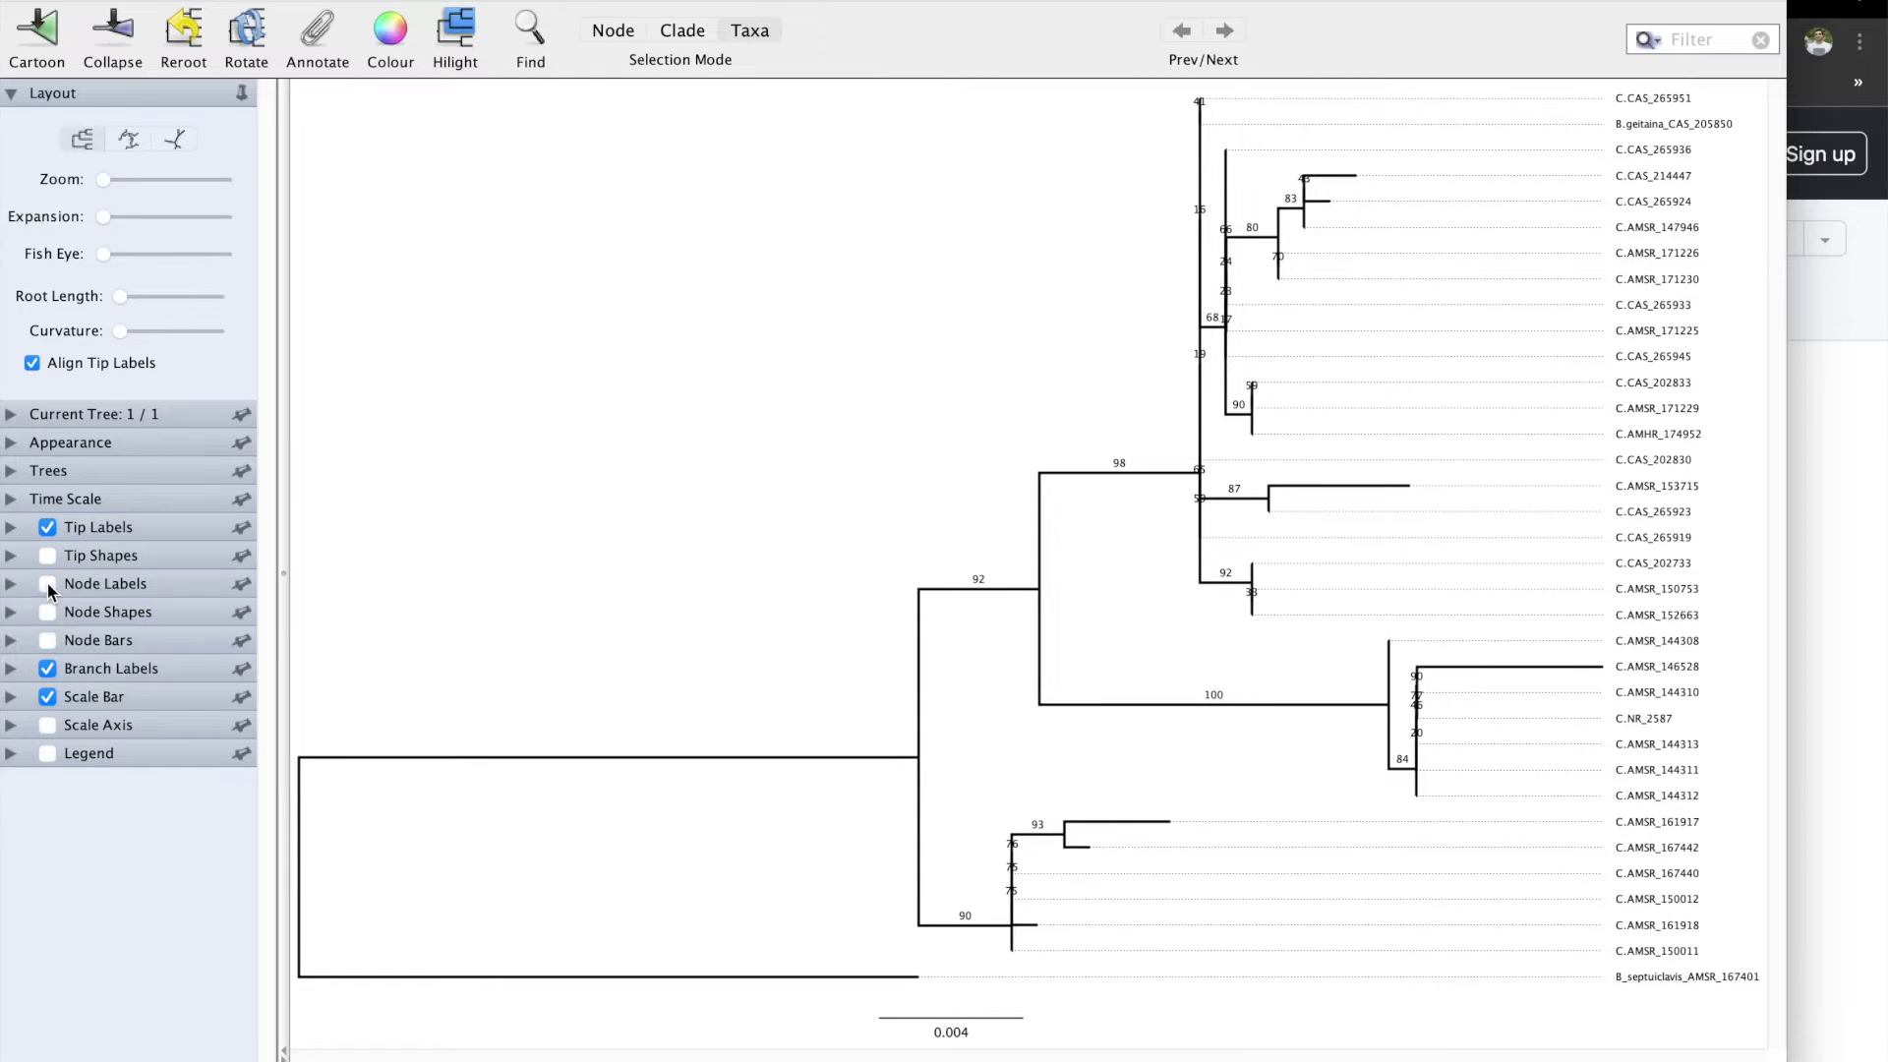
{"action": "left_click", "coordinate": [48, 697]}
{"action": "left_click", "coordinate": [49, 697]}
{"action": "left_click", "coordinate": [47, 726]}
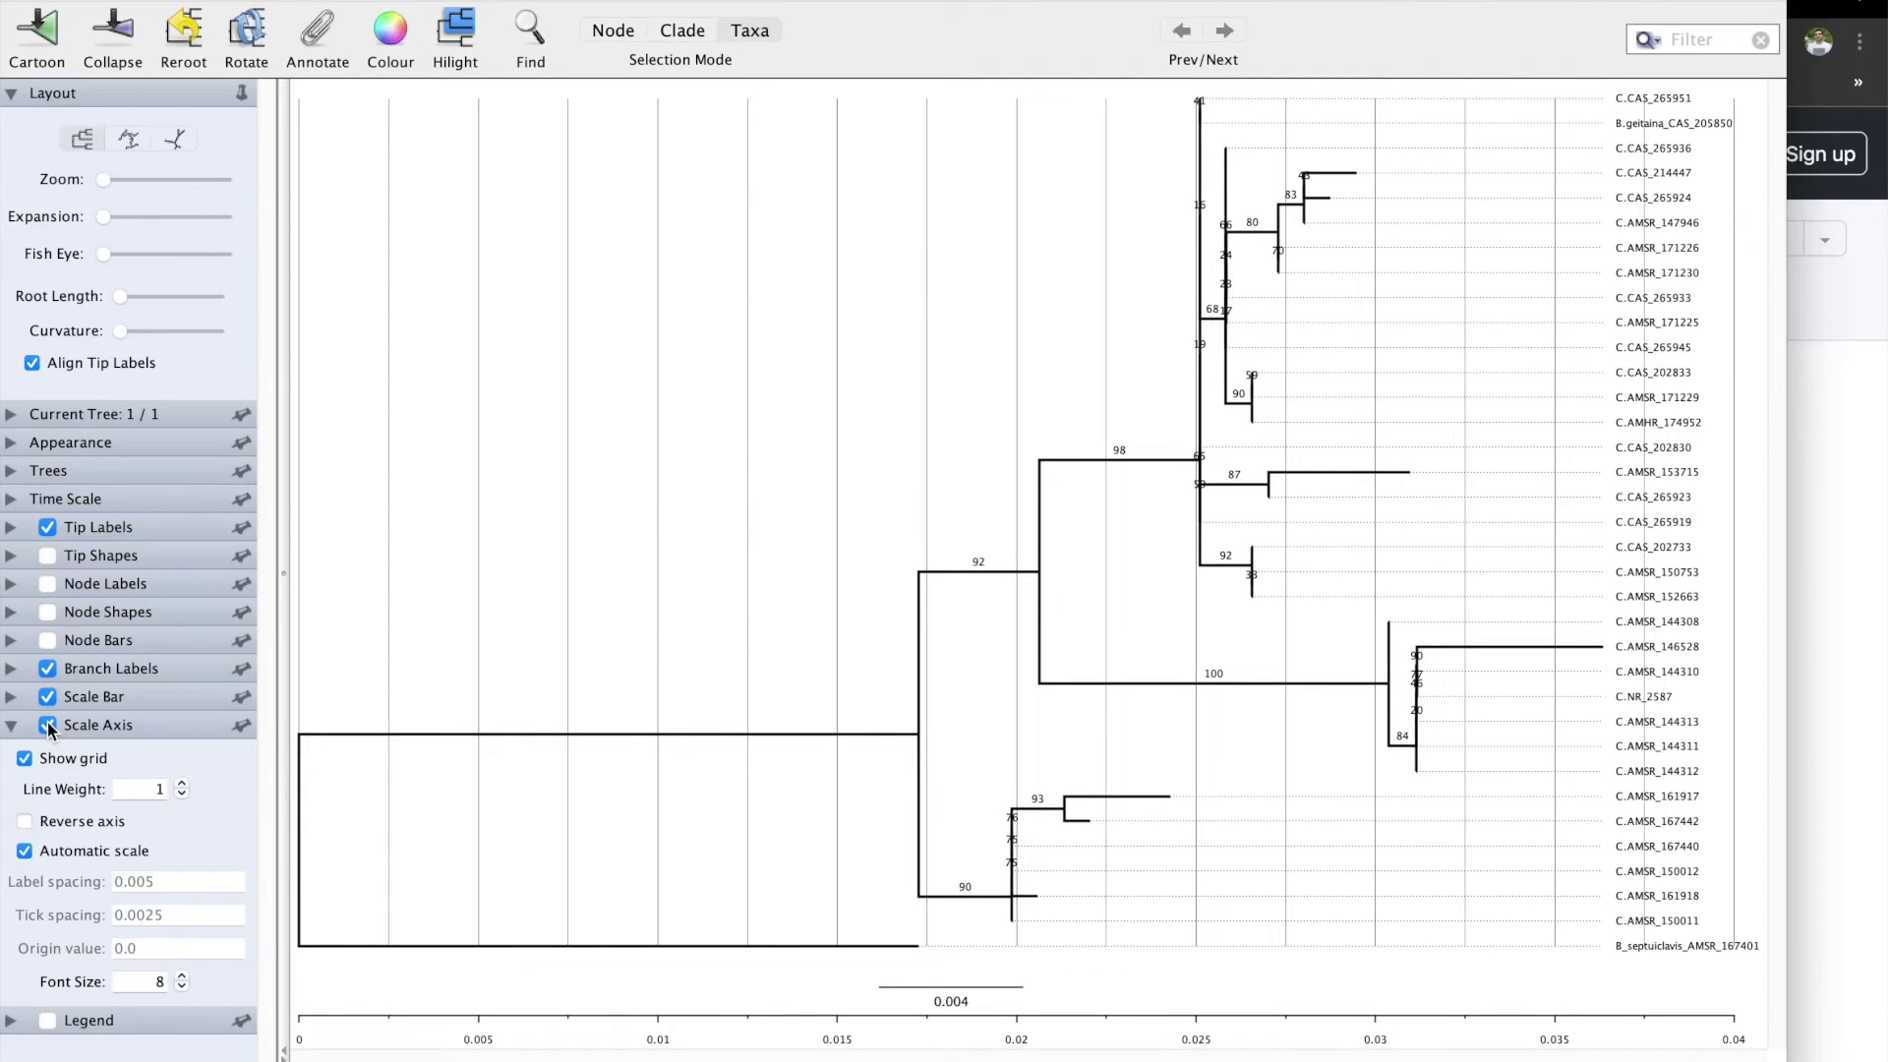
- Remove the scale axis grid, set the tip label font to 12, and hide branch labels
{"action": "left_click", "coordinate": [48, 725]}
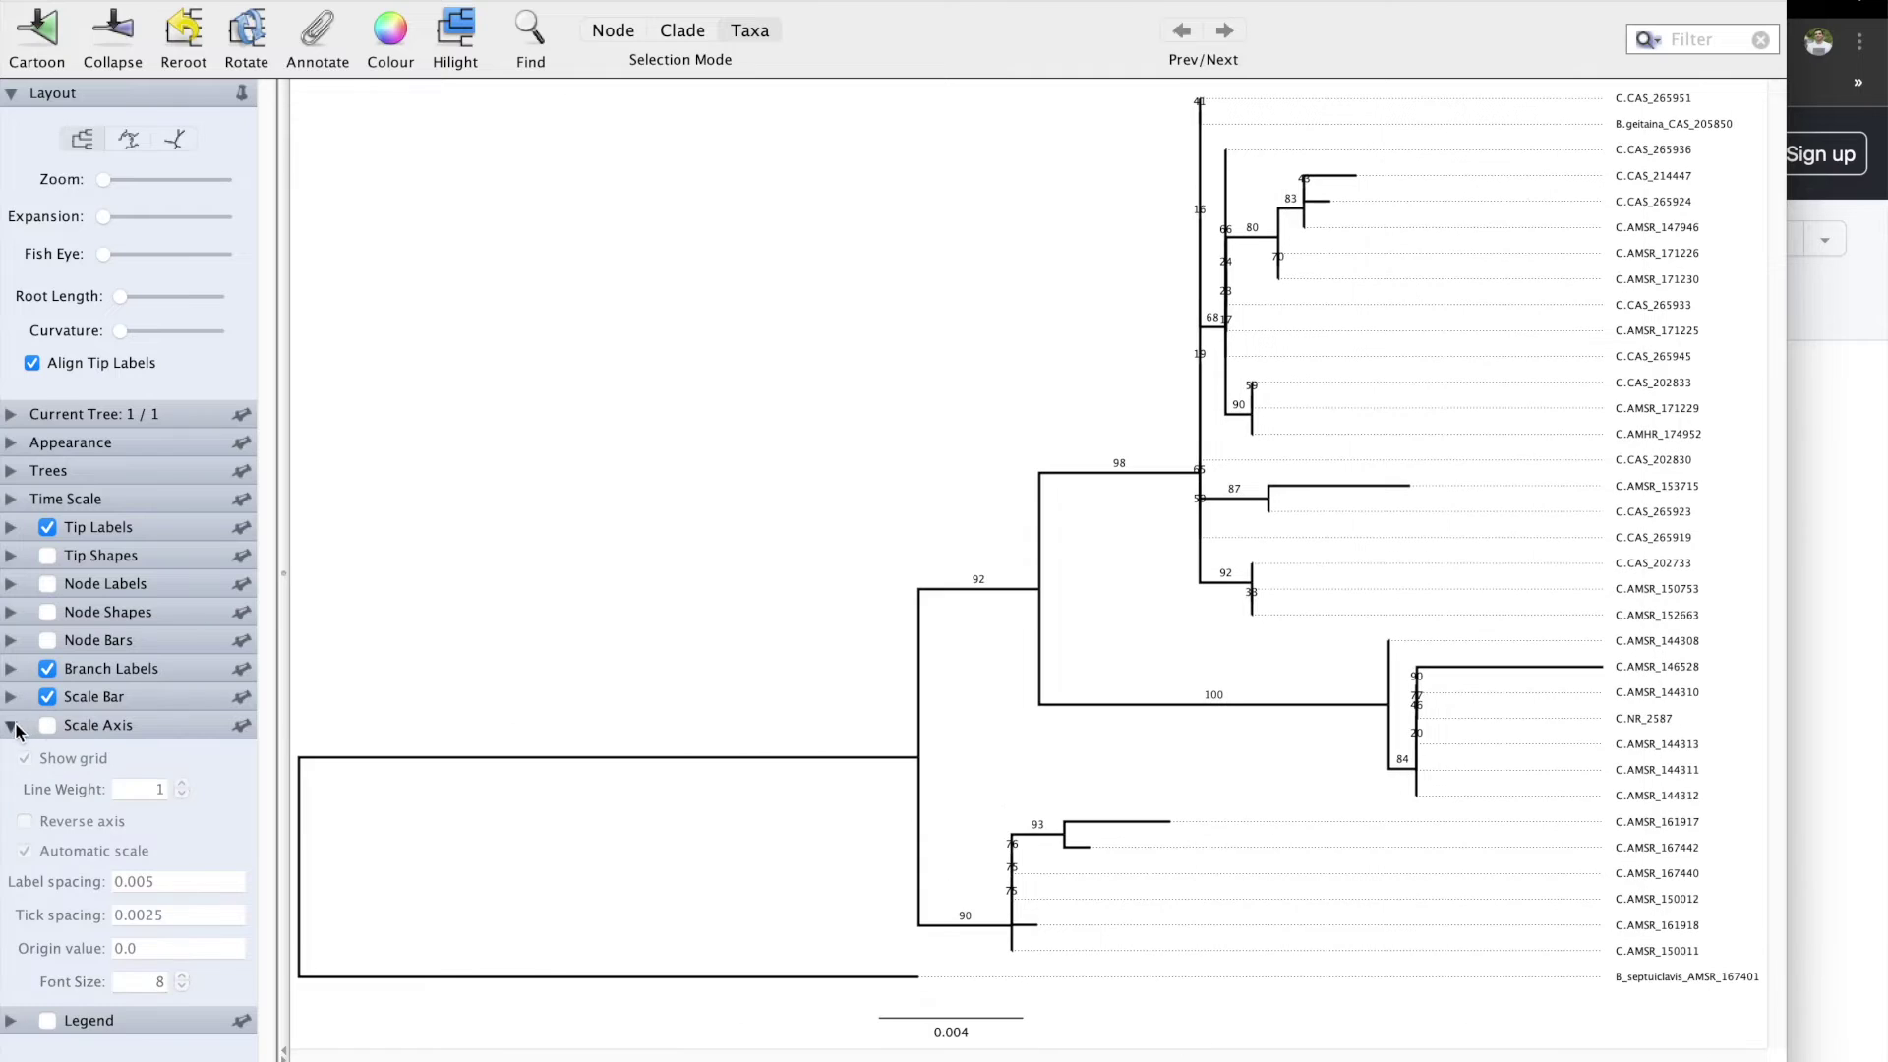
{"action": "left_click", "coordinate": [10, 527]}
{"action": "left_click", "coordinate": [157, 632]}
{"action": "left_click", "coordinate": [156, 632]}
{"action": "left_click", "coordinate": [156, 632]}
{"action": "left_click", "coordinate": [157, 632]}
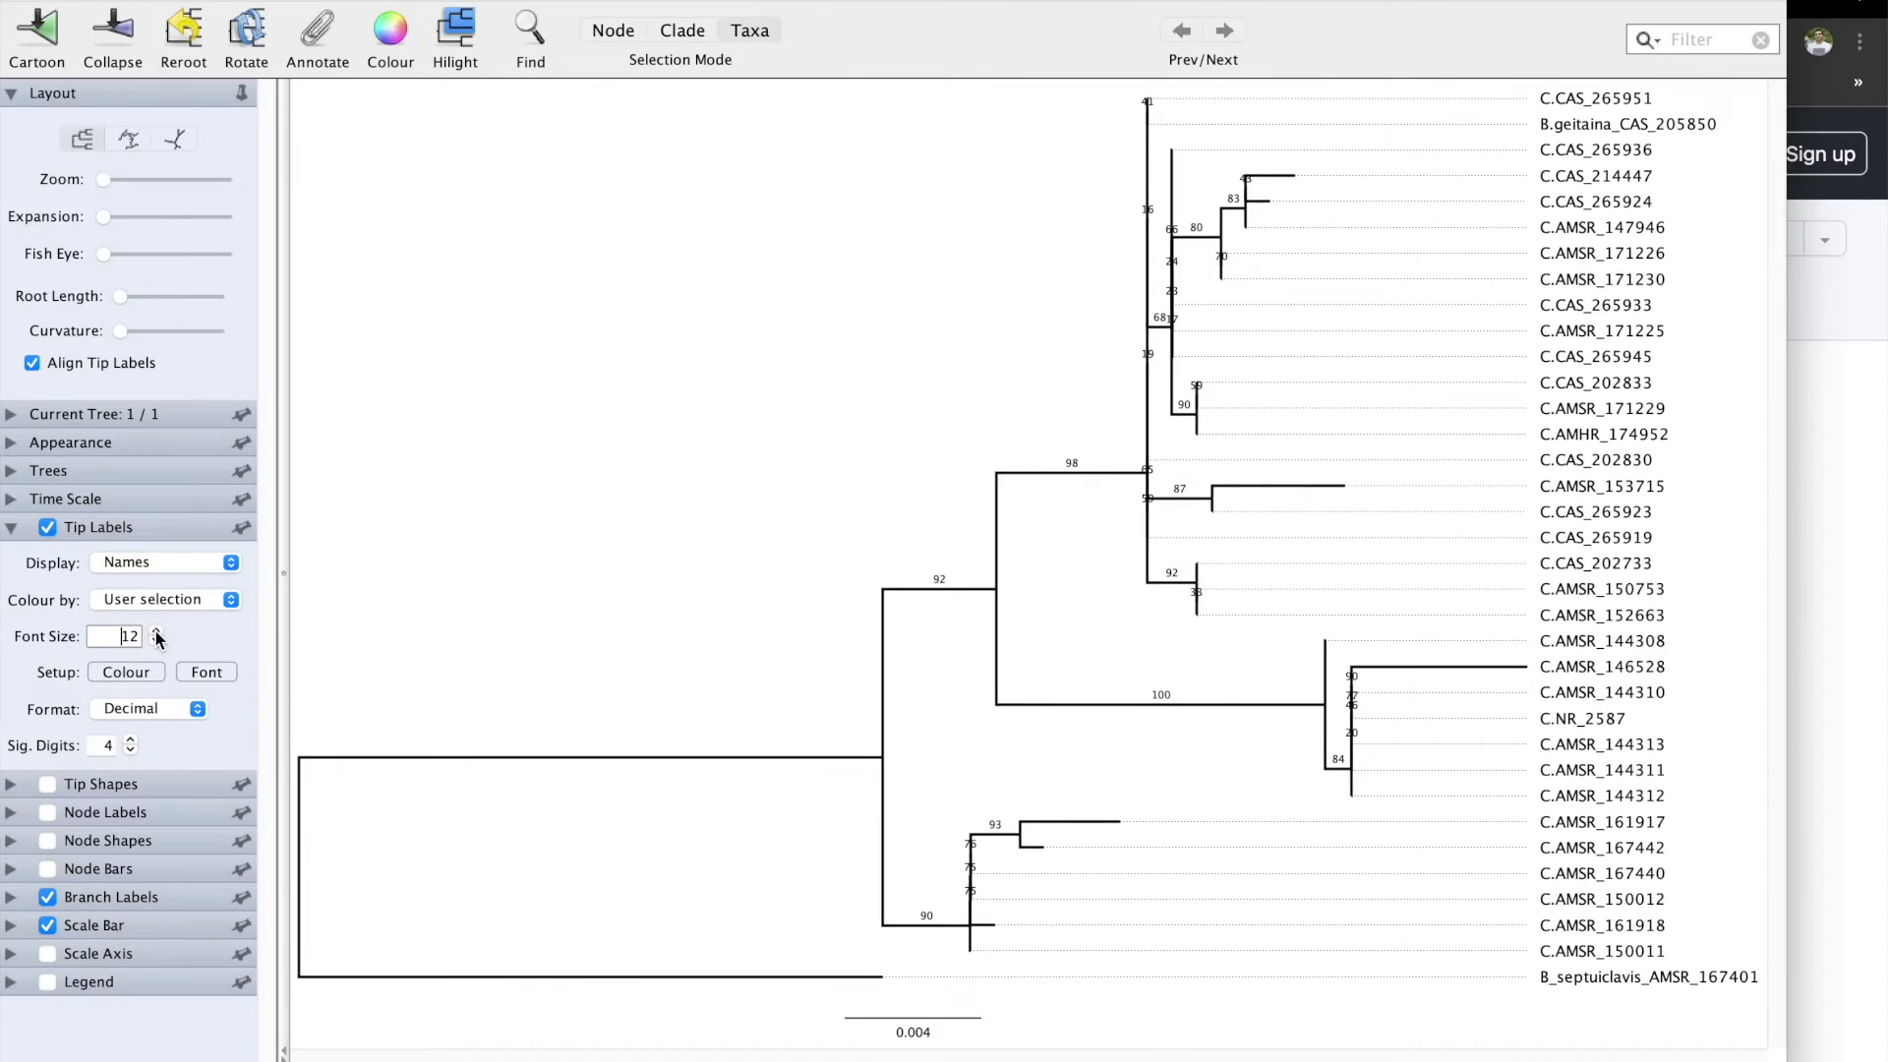
{"action": "left_click", "coordinate": [157, 632]}
{"action": "left_click", "coordinate": [156, 642]}
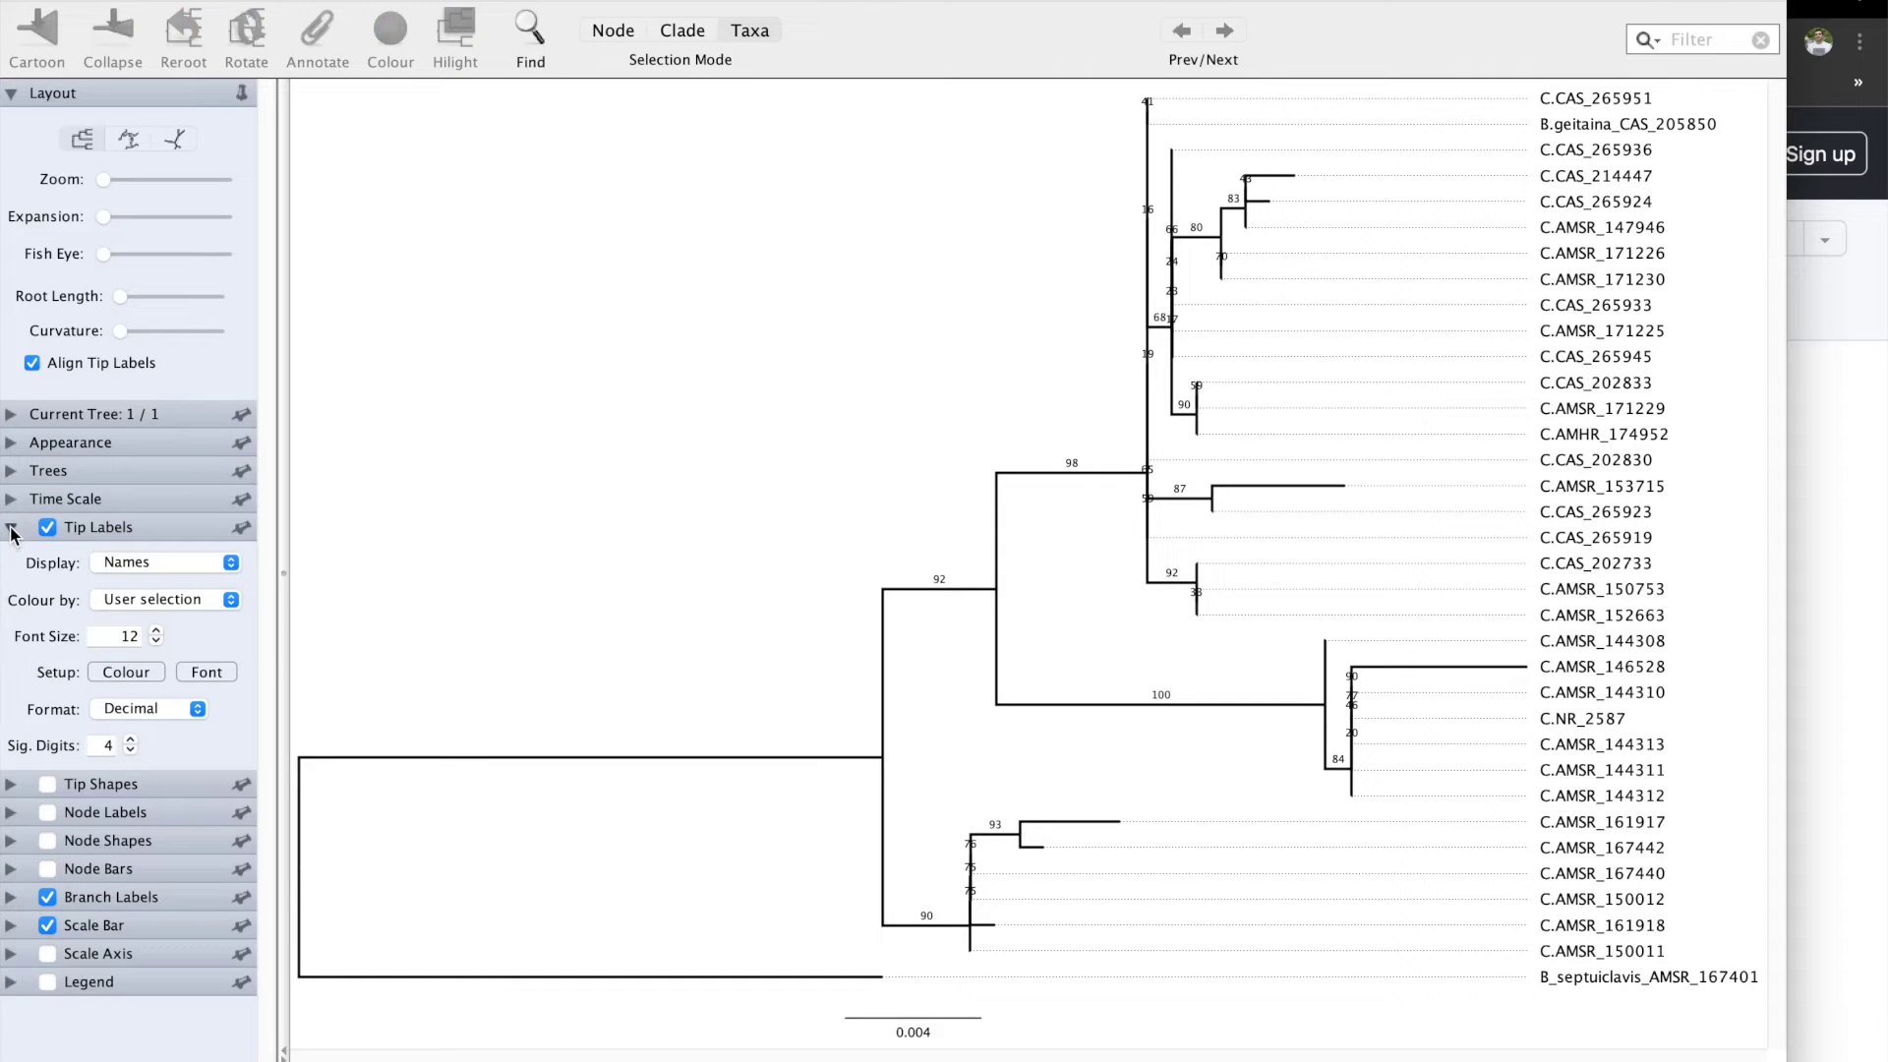
{"action": "left_click", "coordinate": [11, 526]}
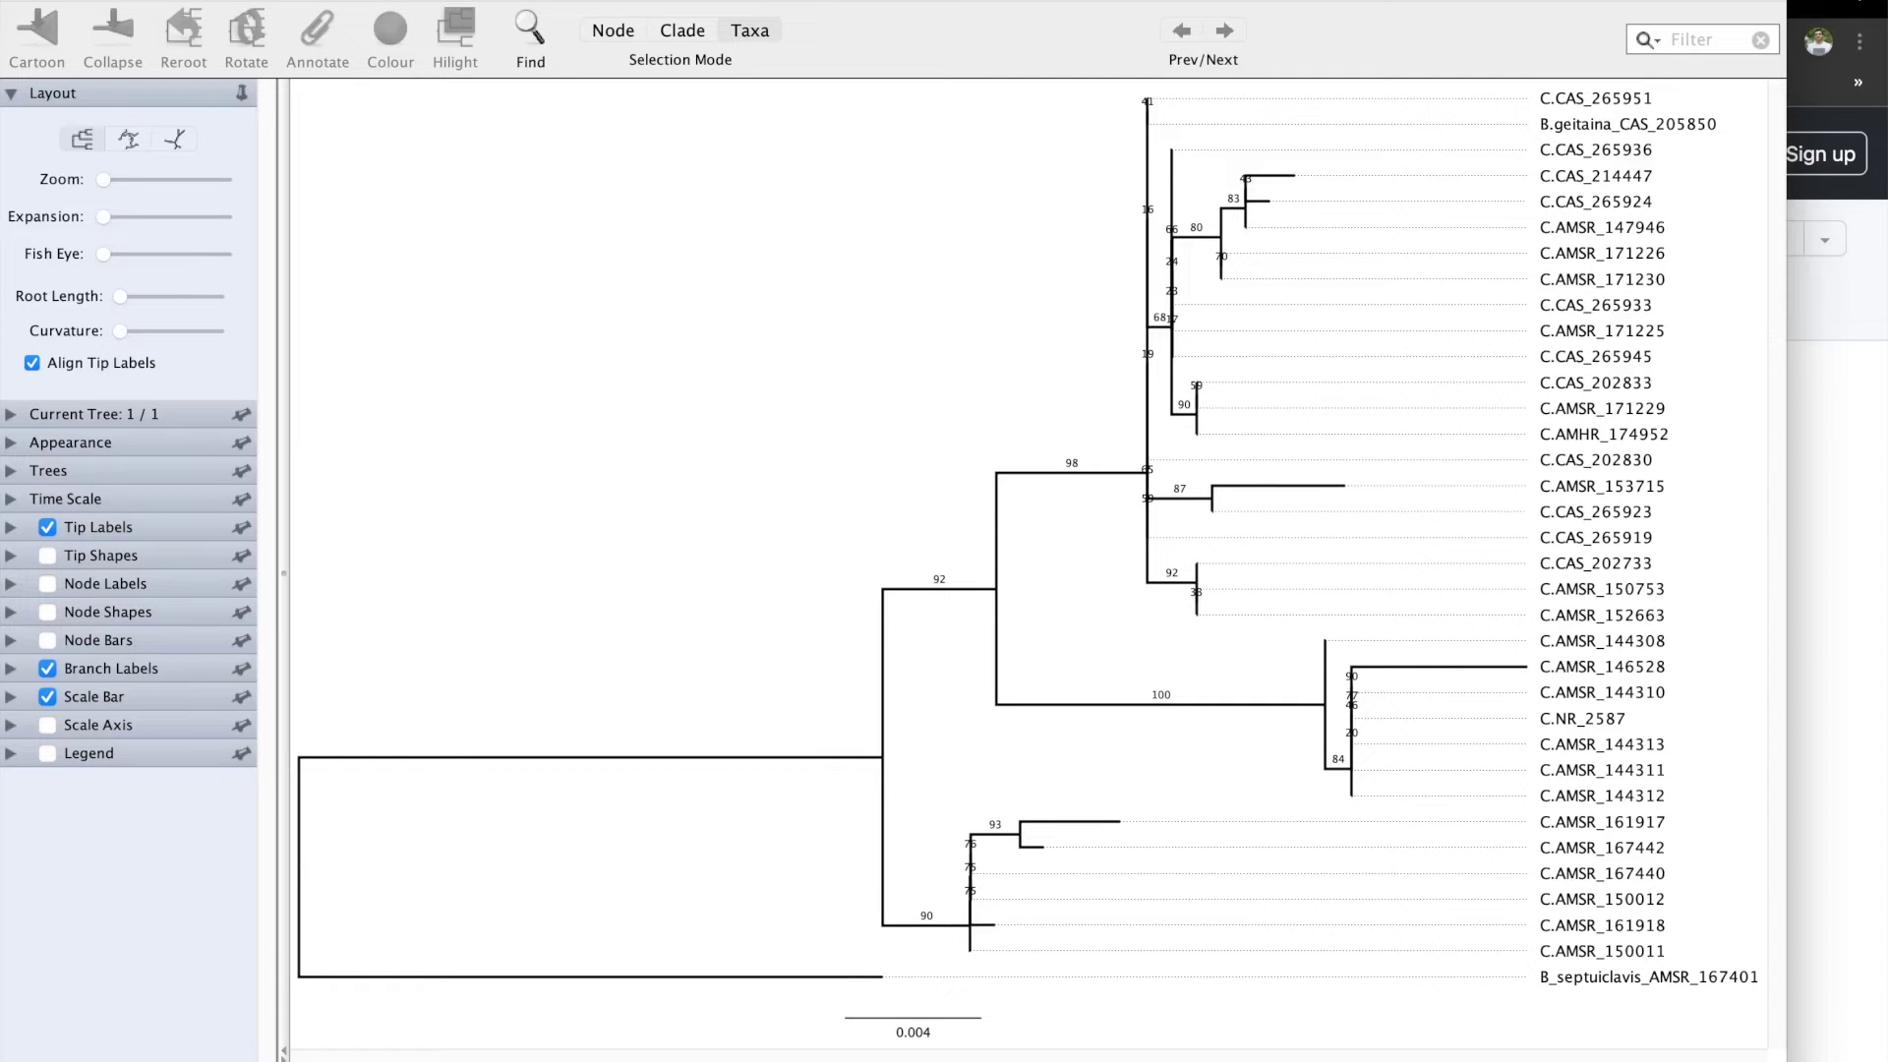
{"action": "left_click", "coordinate": [47, 669]}
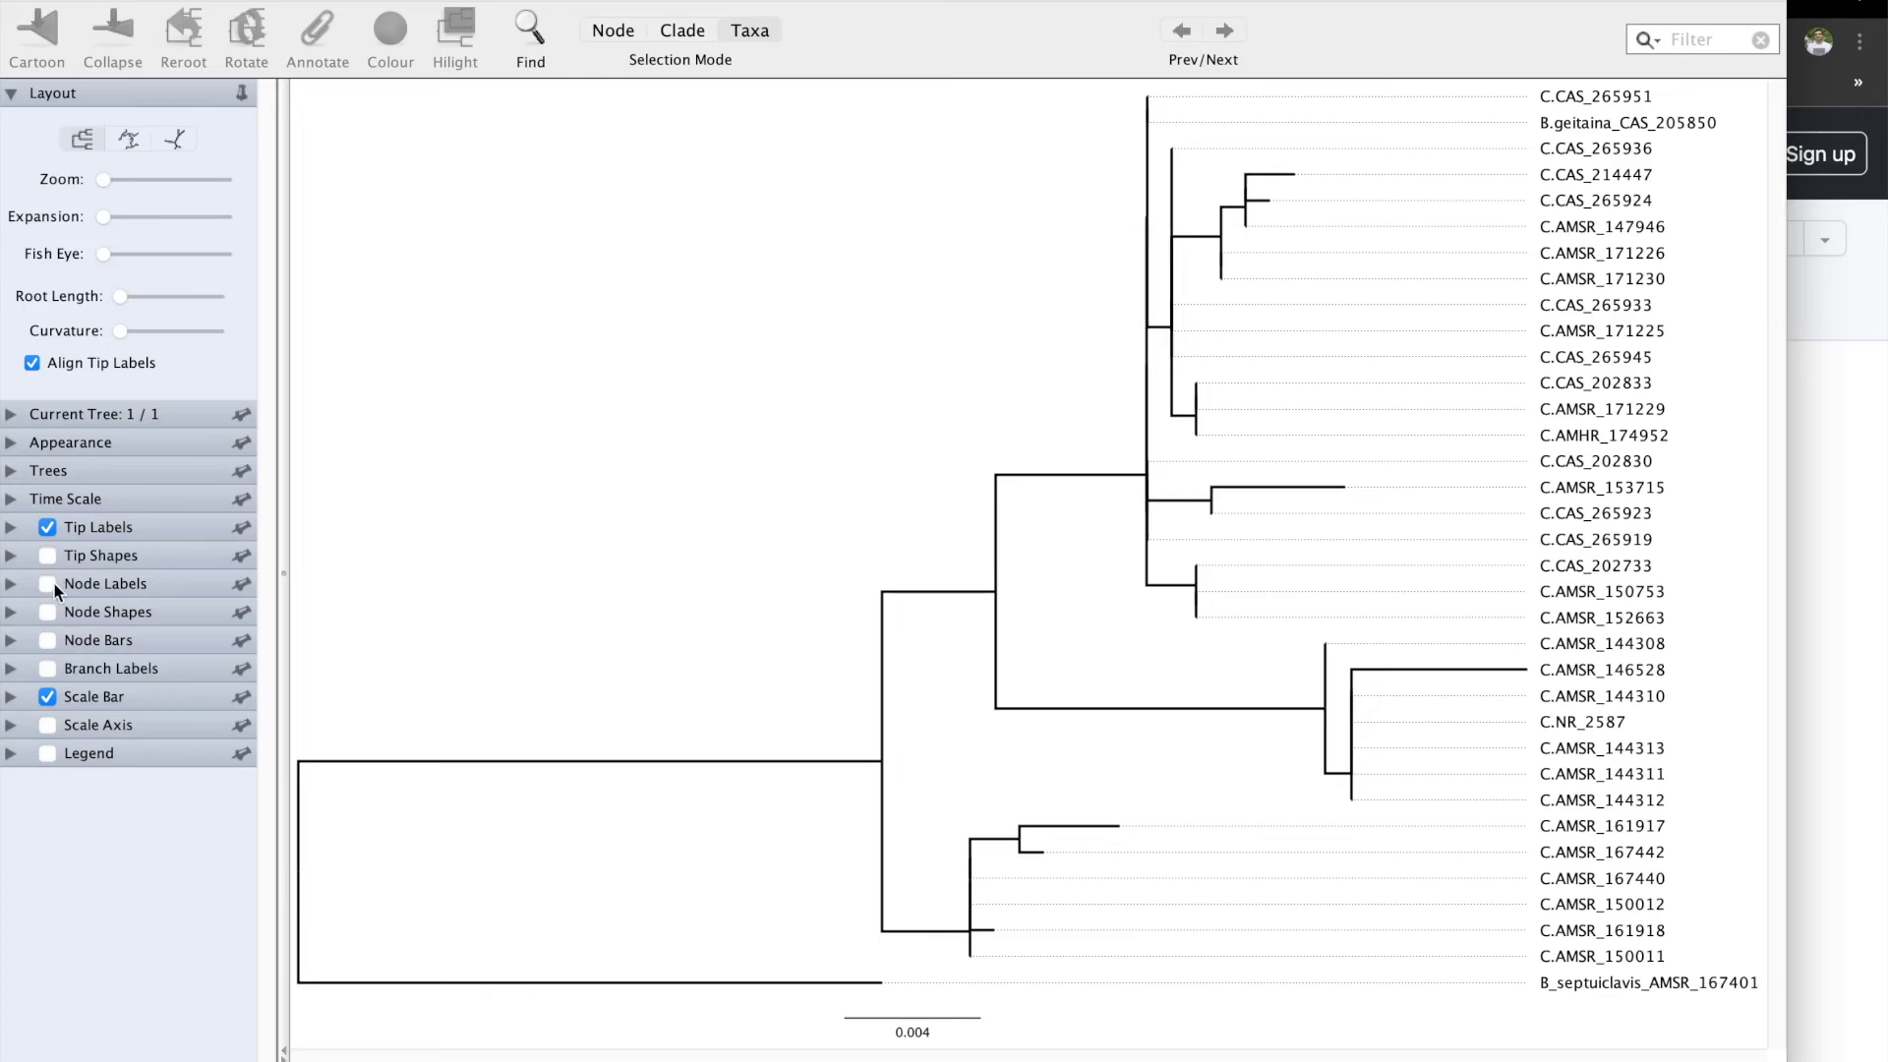
- Show support values as node labels and export the tree as trial1.1.2withbb.pdf
{"action": "left_click", "coordinate": [47, 584]}
{"action": "left_click", "coordinate": [230, 4]}
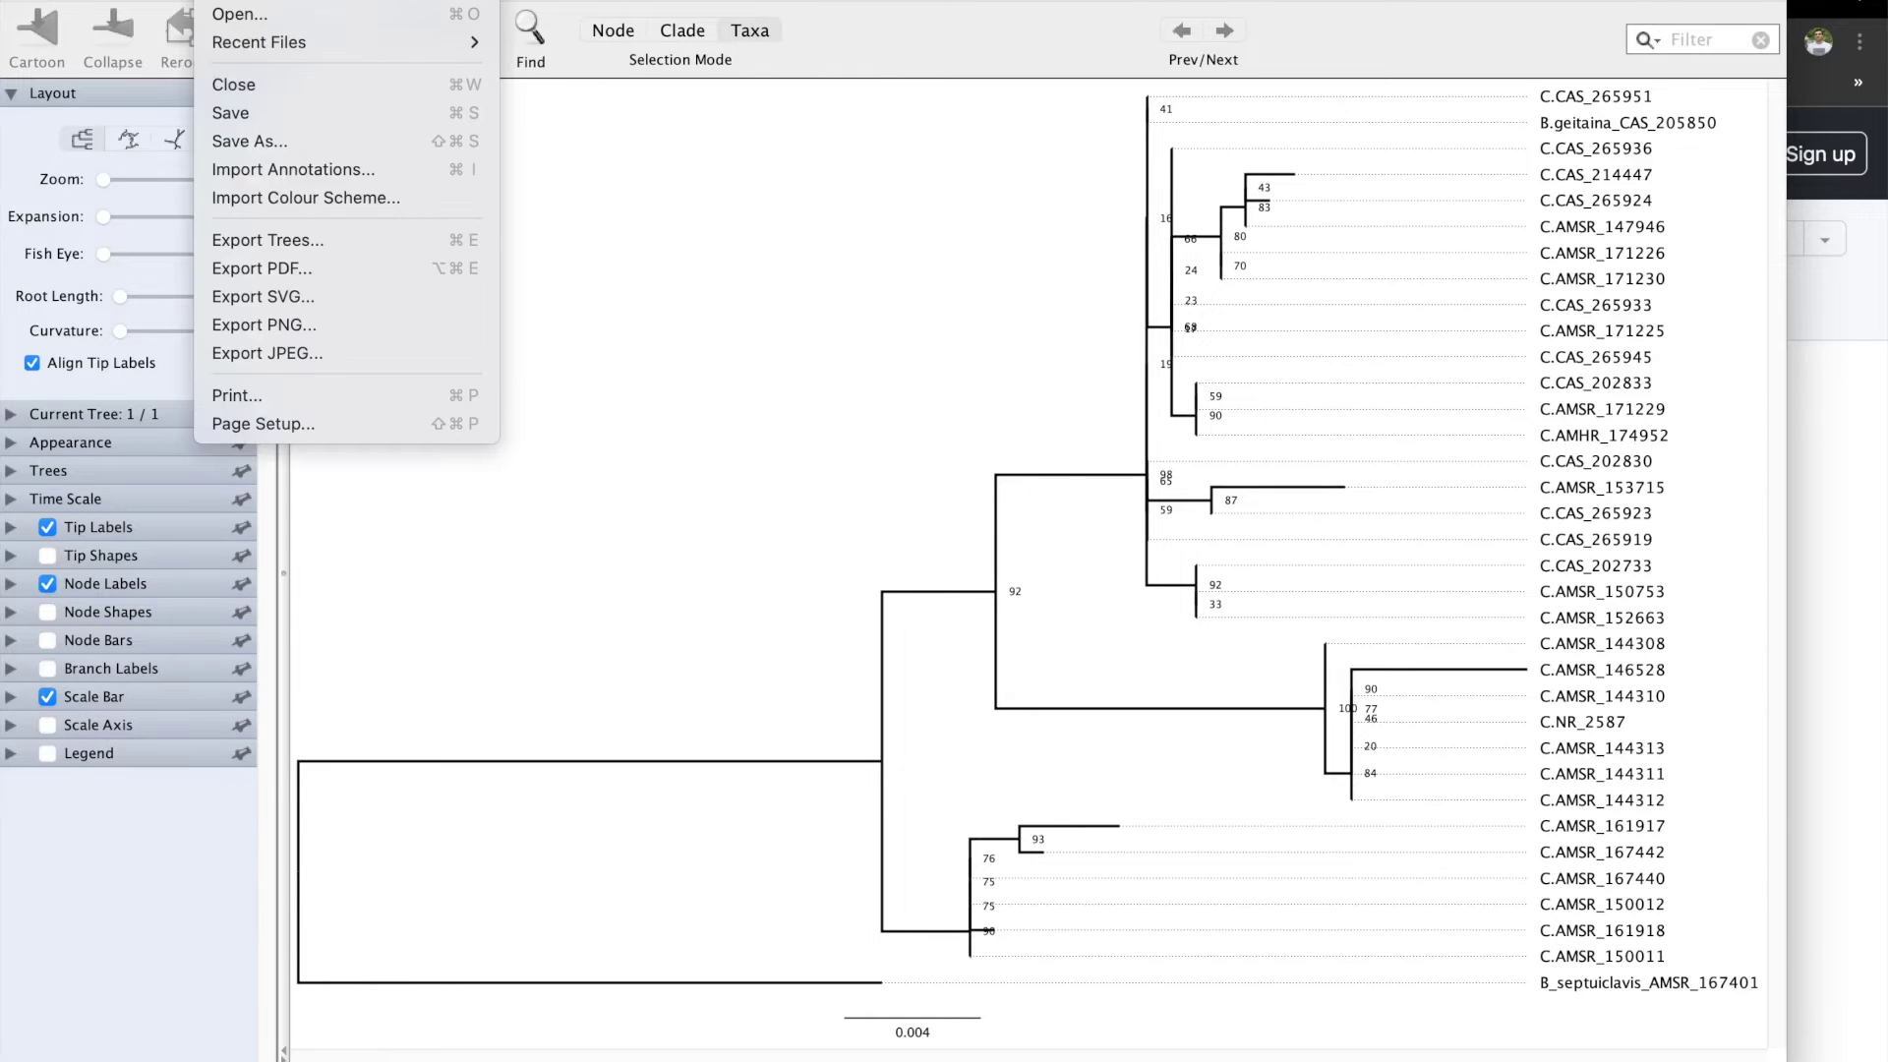
{"action": "left_click", "coordinate": [269, 268]}
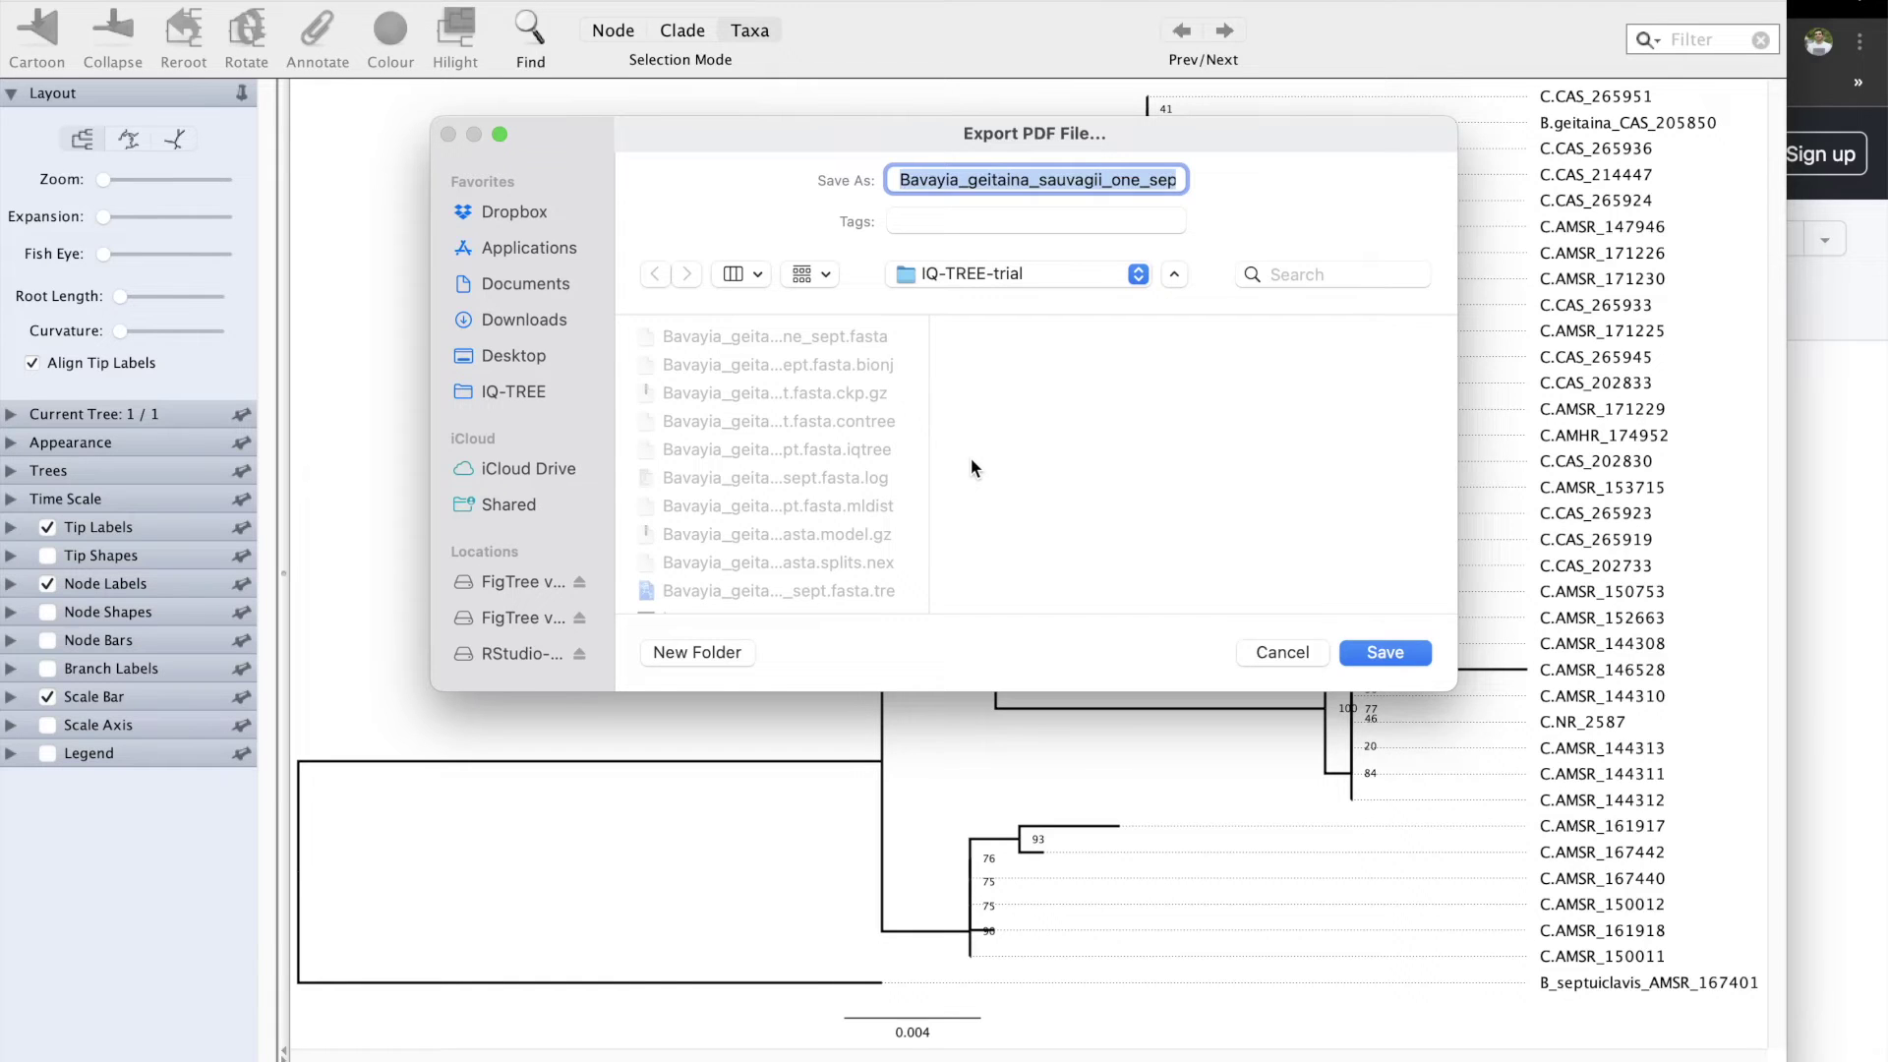
{"action": "type", "text": "trial1.1"}
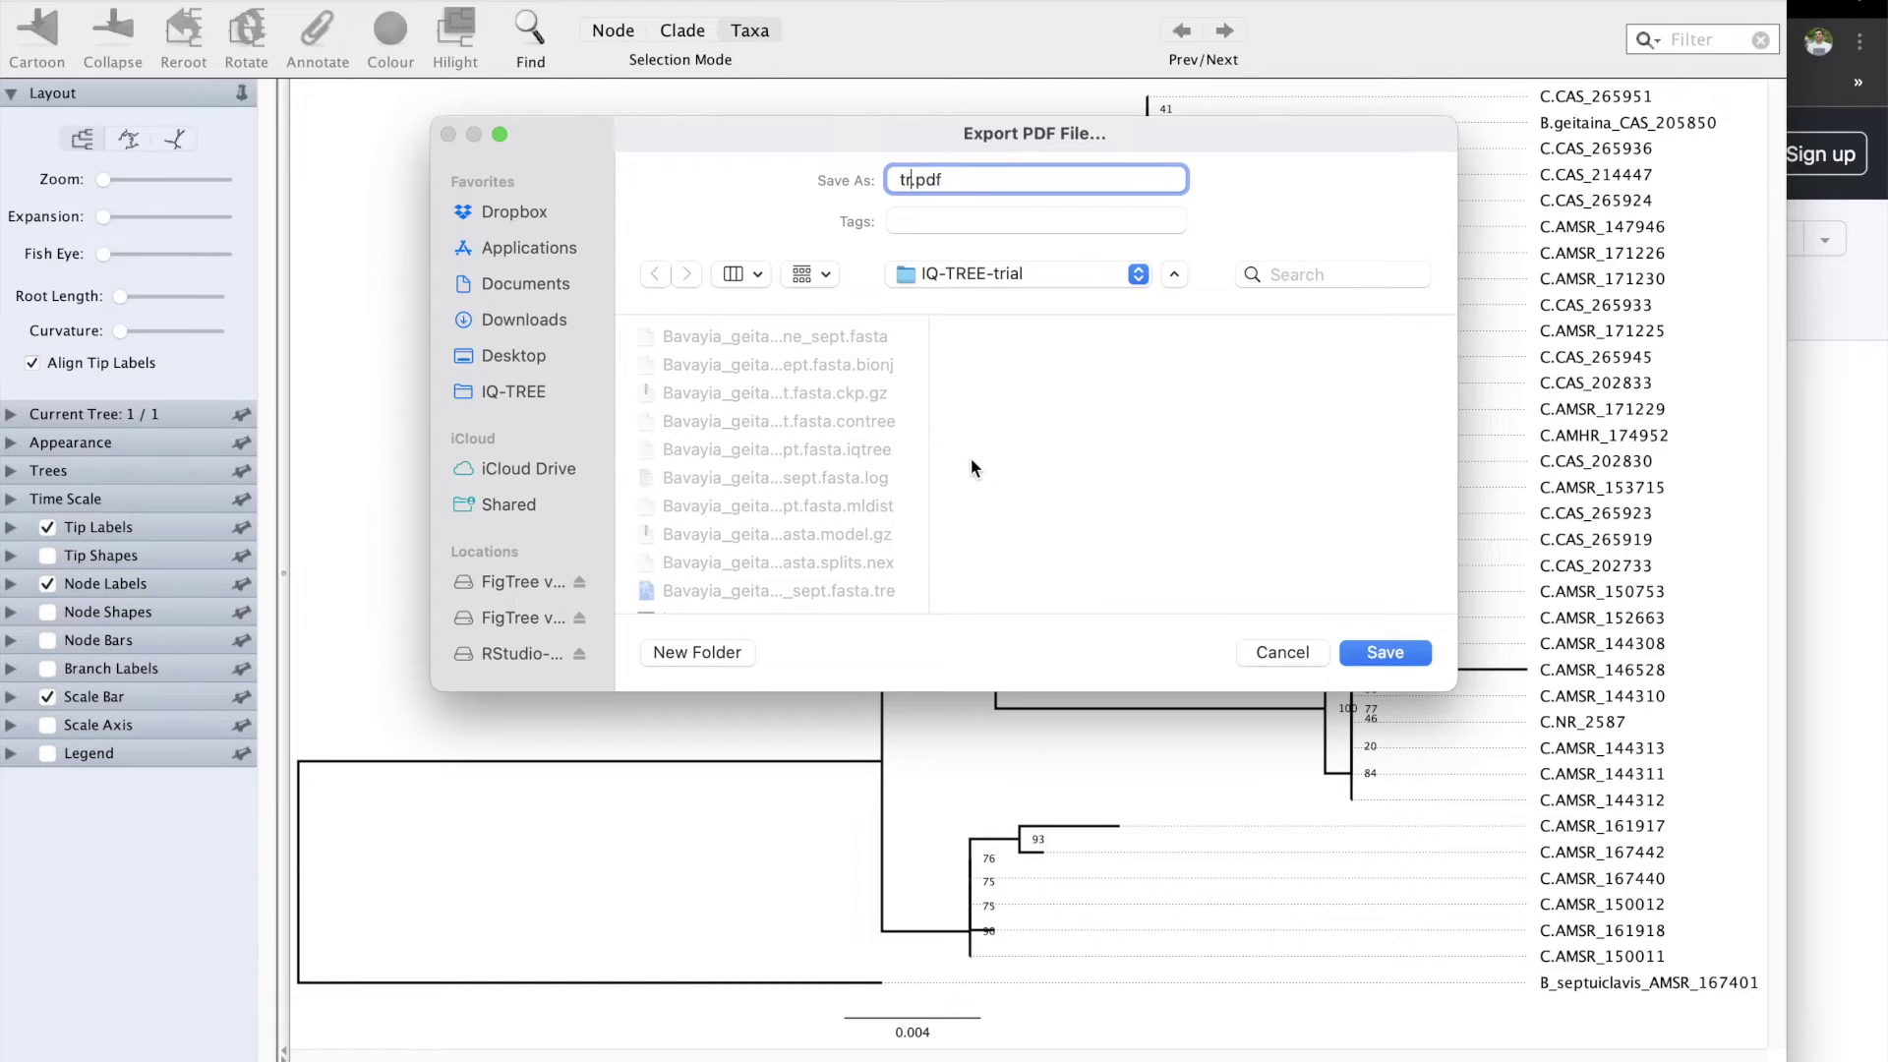
{"action": "type", "text": ".2withbb"}
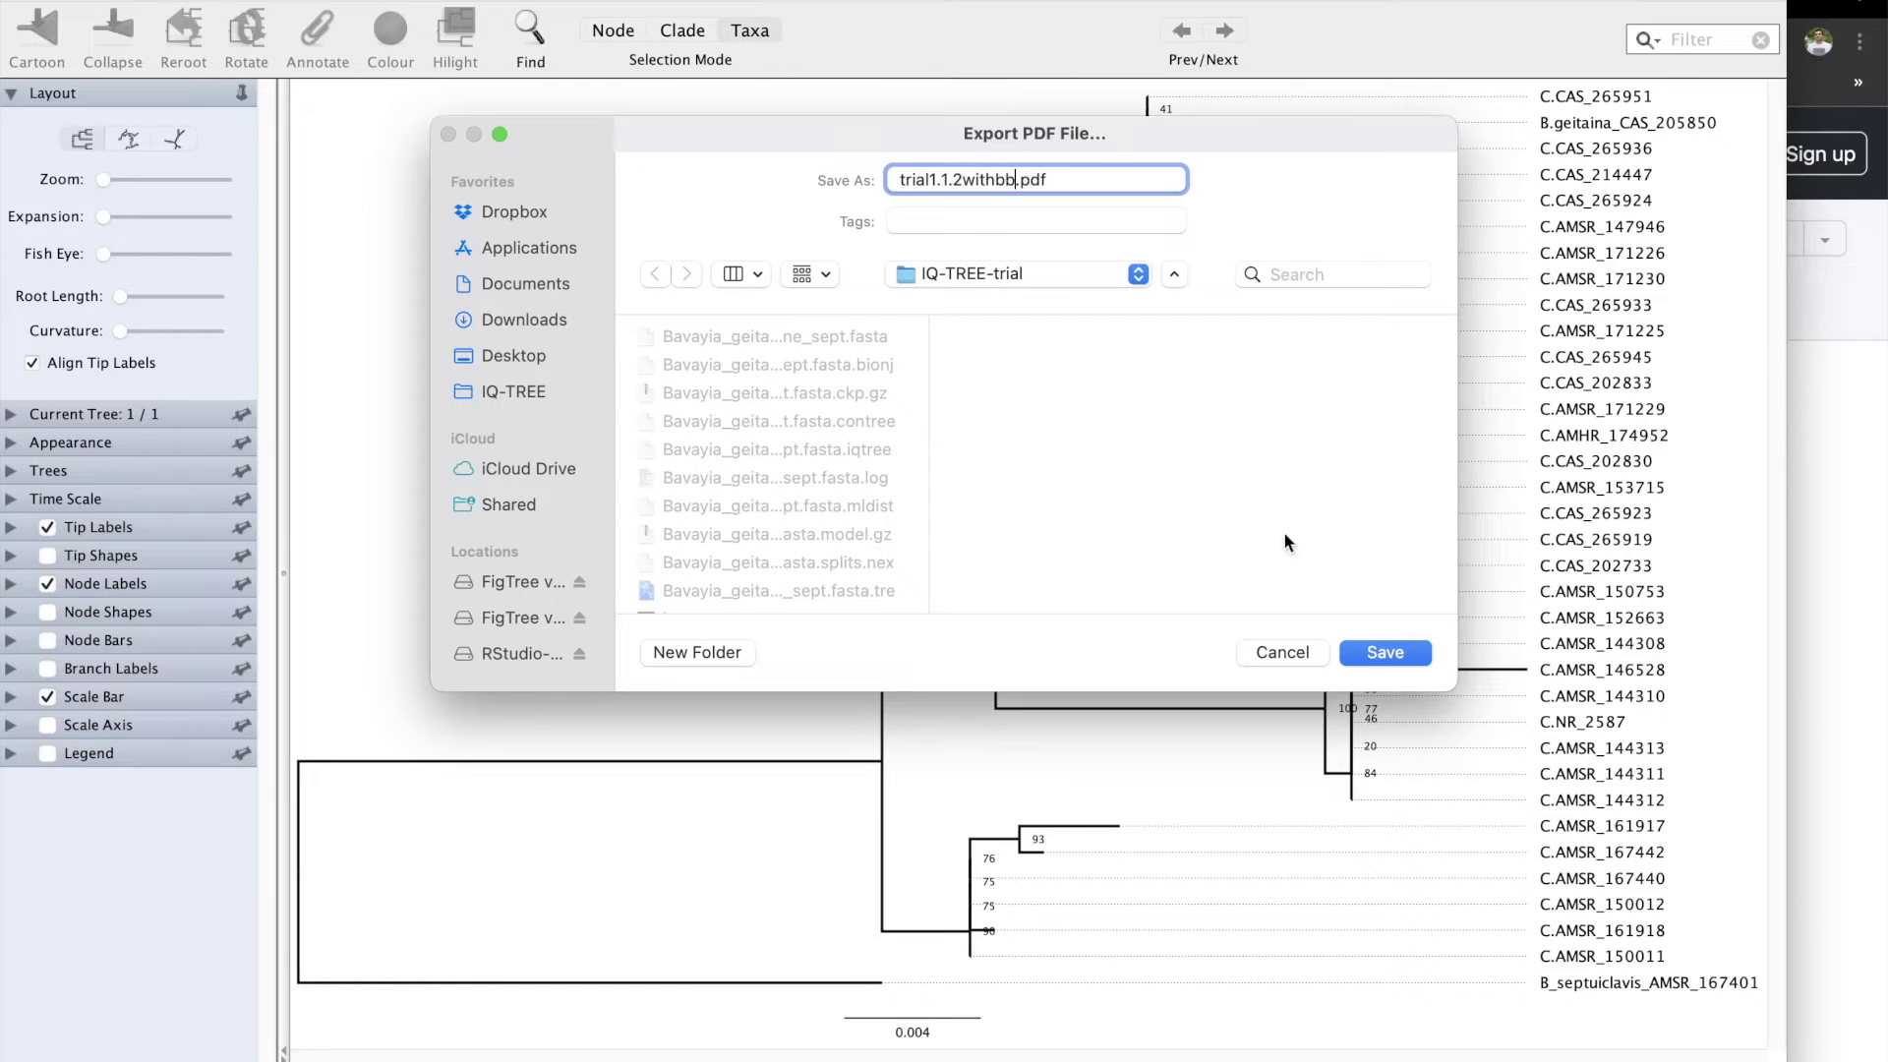
{"action": "left_click", "coordinate": [1382, 652]}
- Hide the node labels and export the tree again as trial1.1.2withoutbb.pdf
{"action": "left_click", "coordinate": [47, 583]}
{"action": "left_click", "coordinate": [228, 2]}
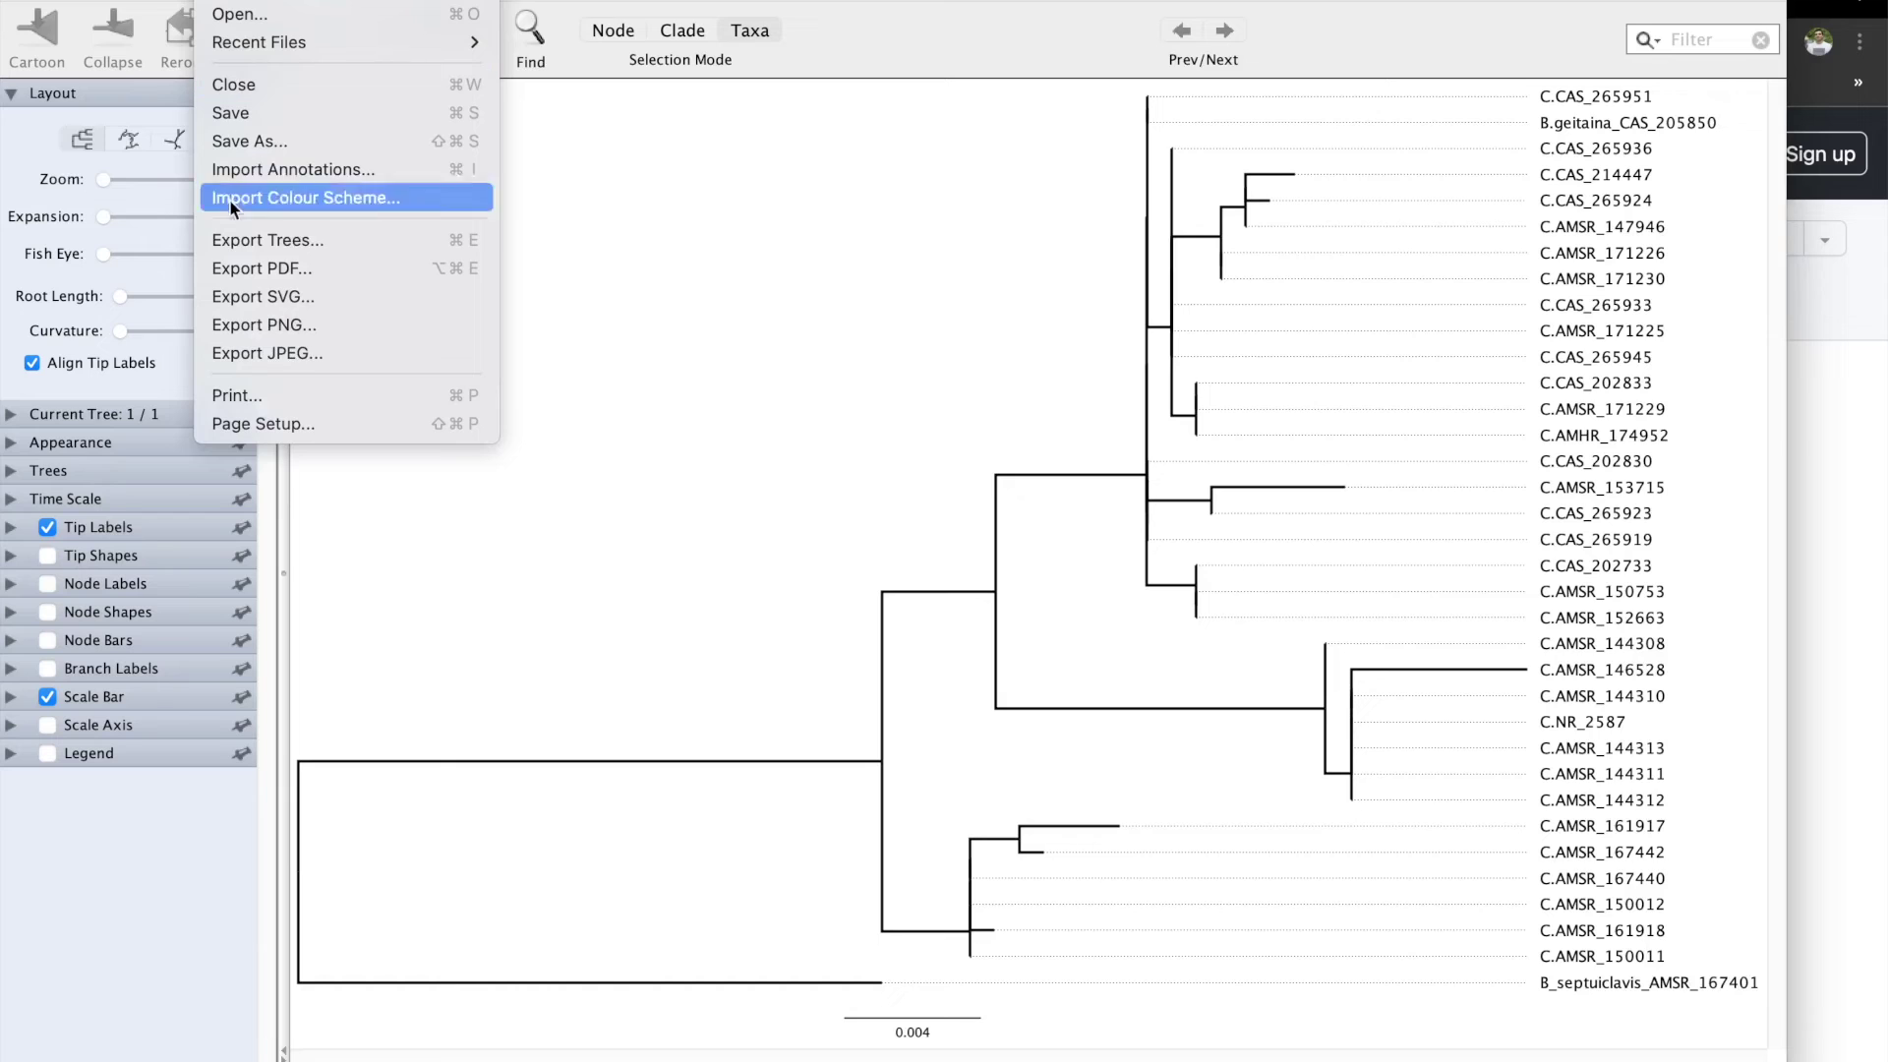
{"action": "left_click", "coordinate": [261, 273]}
{"action": "key", "text": "BackSpace"}
{"action": "type", "text": "trial1.1.1"}
{"action": "key", "text": "BackSpace"}
{"action": "type", "text": "2"}
{"action": "type", "text": "withoutbb"}
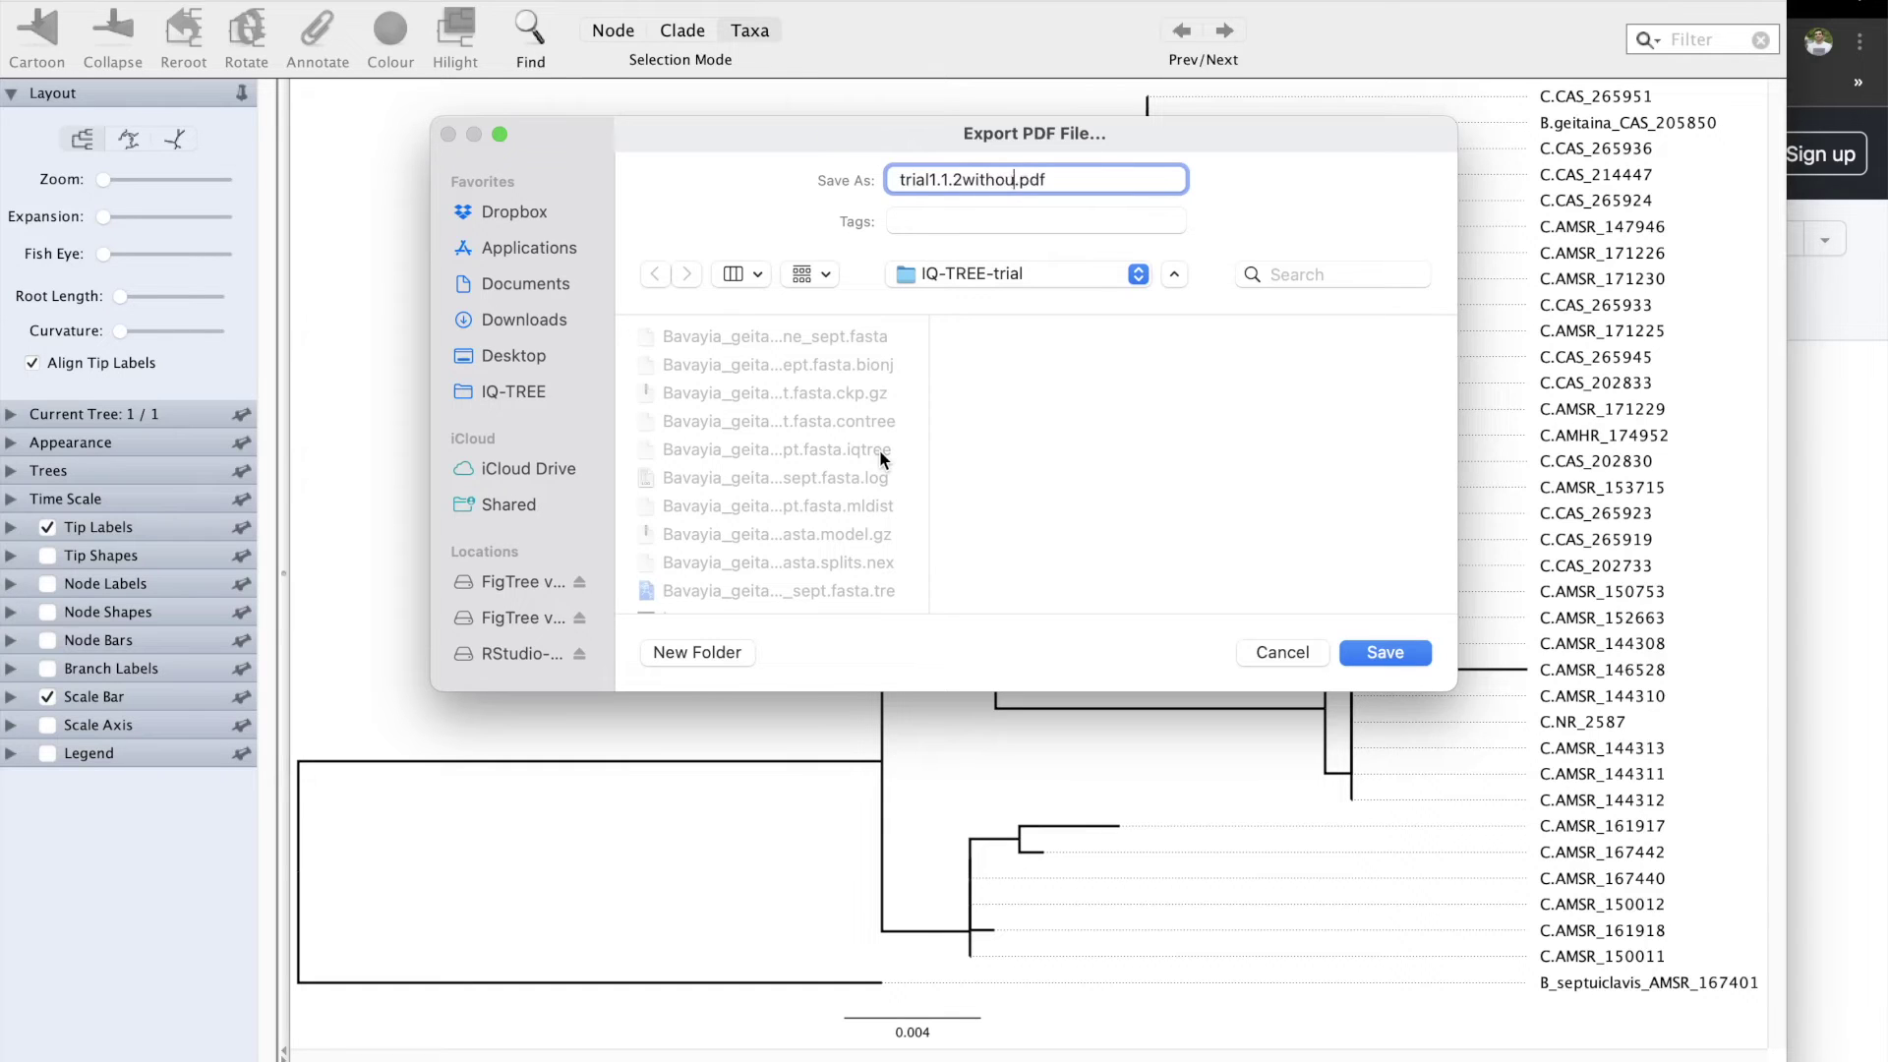
{"action": "left_click", "coordinate": [1385, 652]}
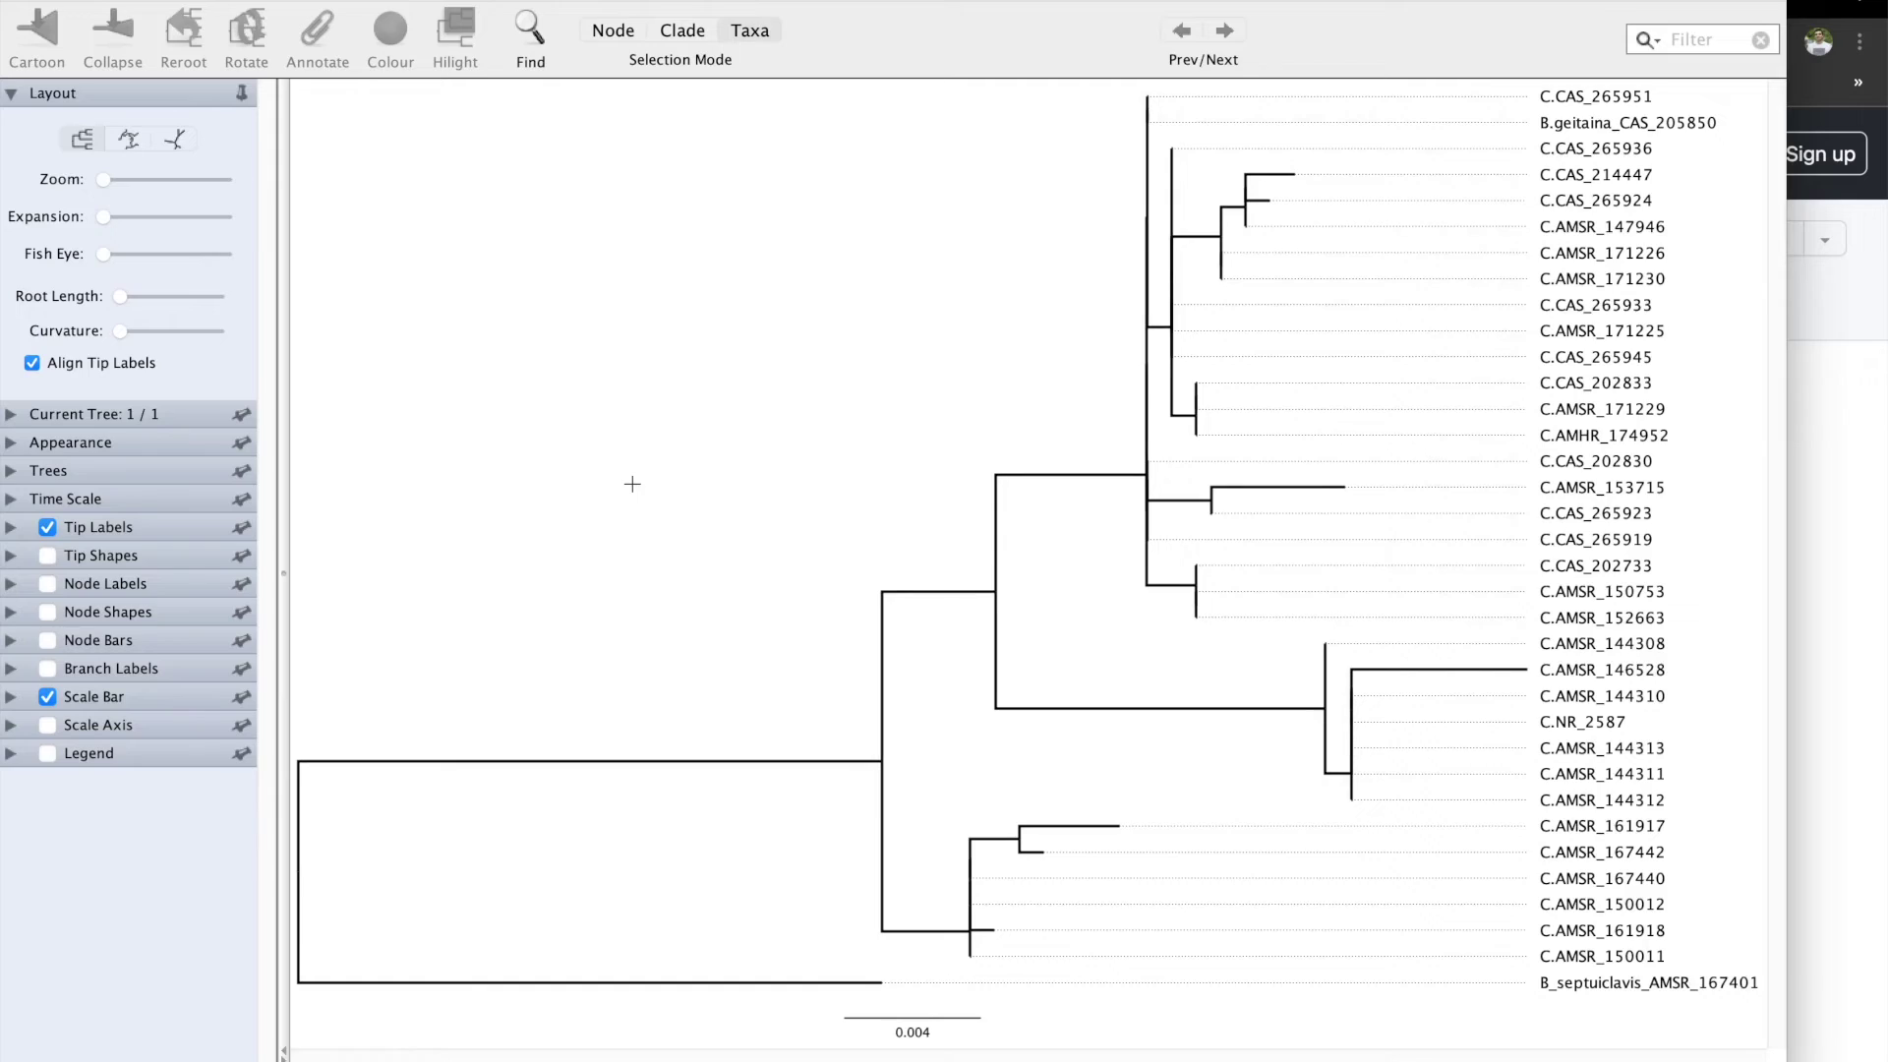
{"action": "key", "text": "super+Tab"}
- Open trial1.1.2withoutbb.pdf in Preview and check that no support values appear
{"action": "left_click", "coordinate": [801, 393]}
{"action": "key", "text": "space"}
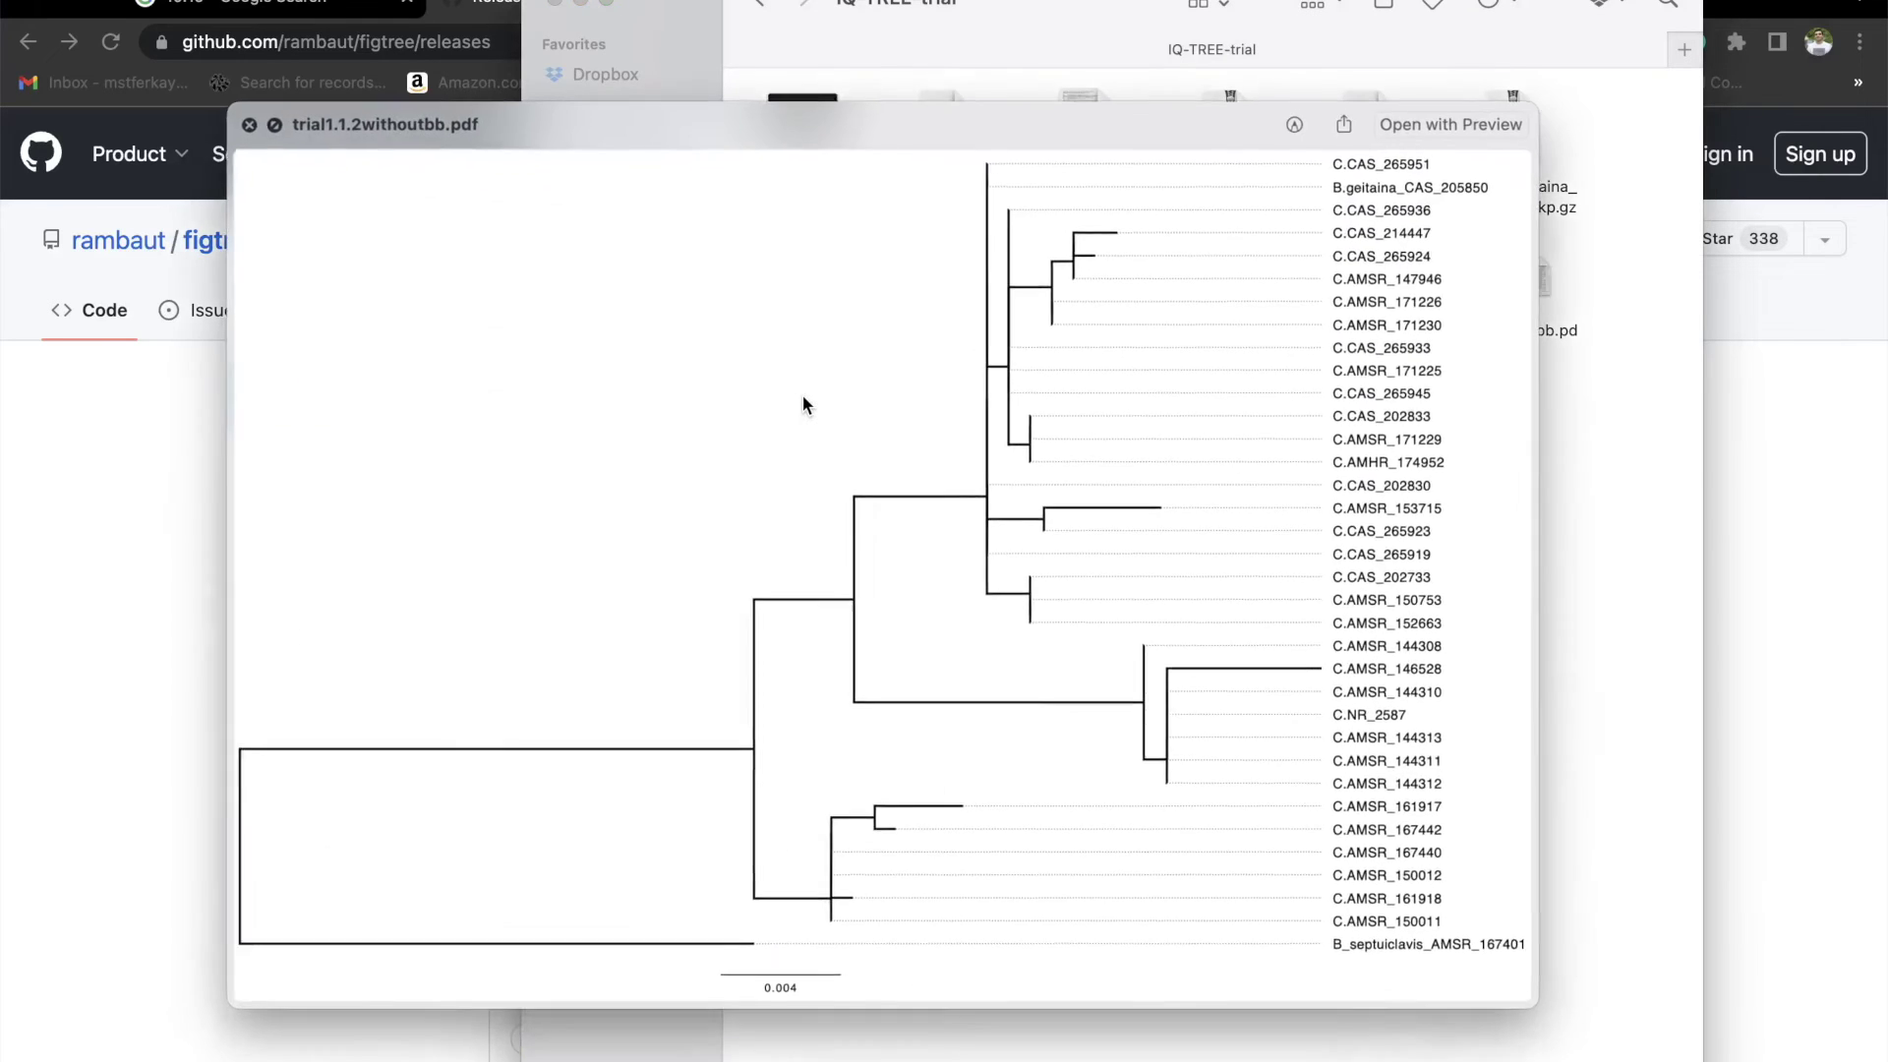
{"action": "key", "text": "space"}
{"action": "double_click", "coordinate": [818, 411]}
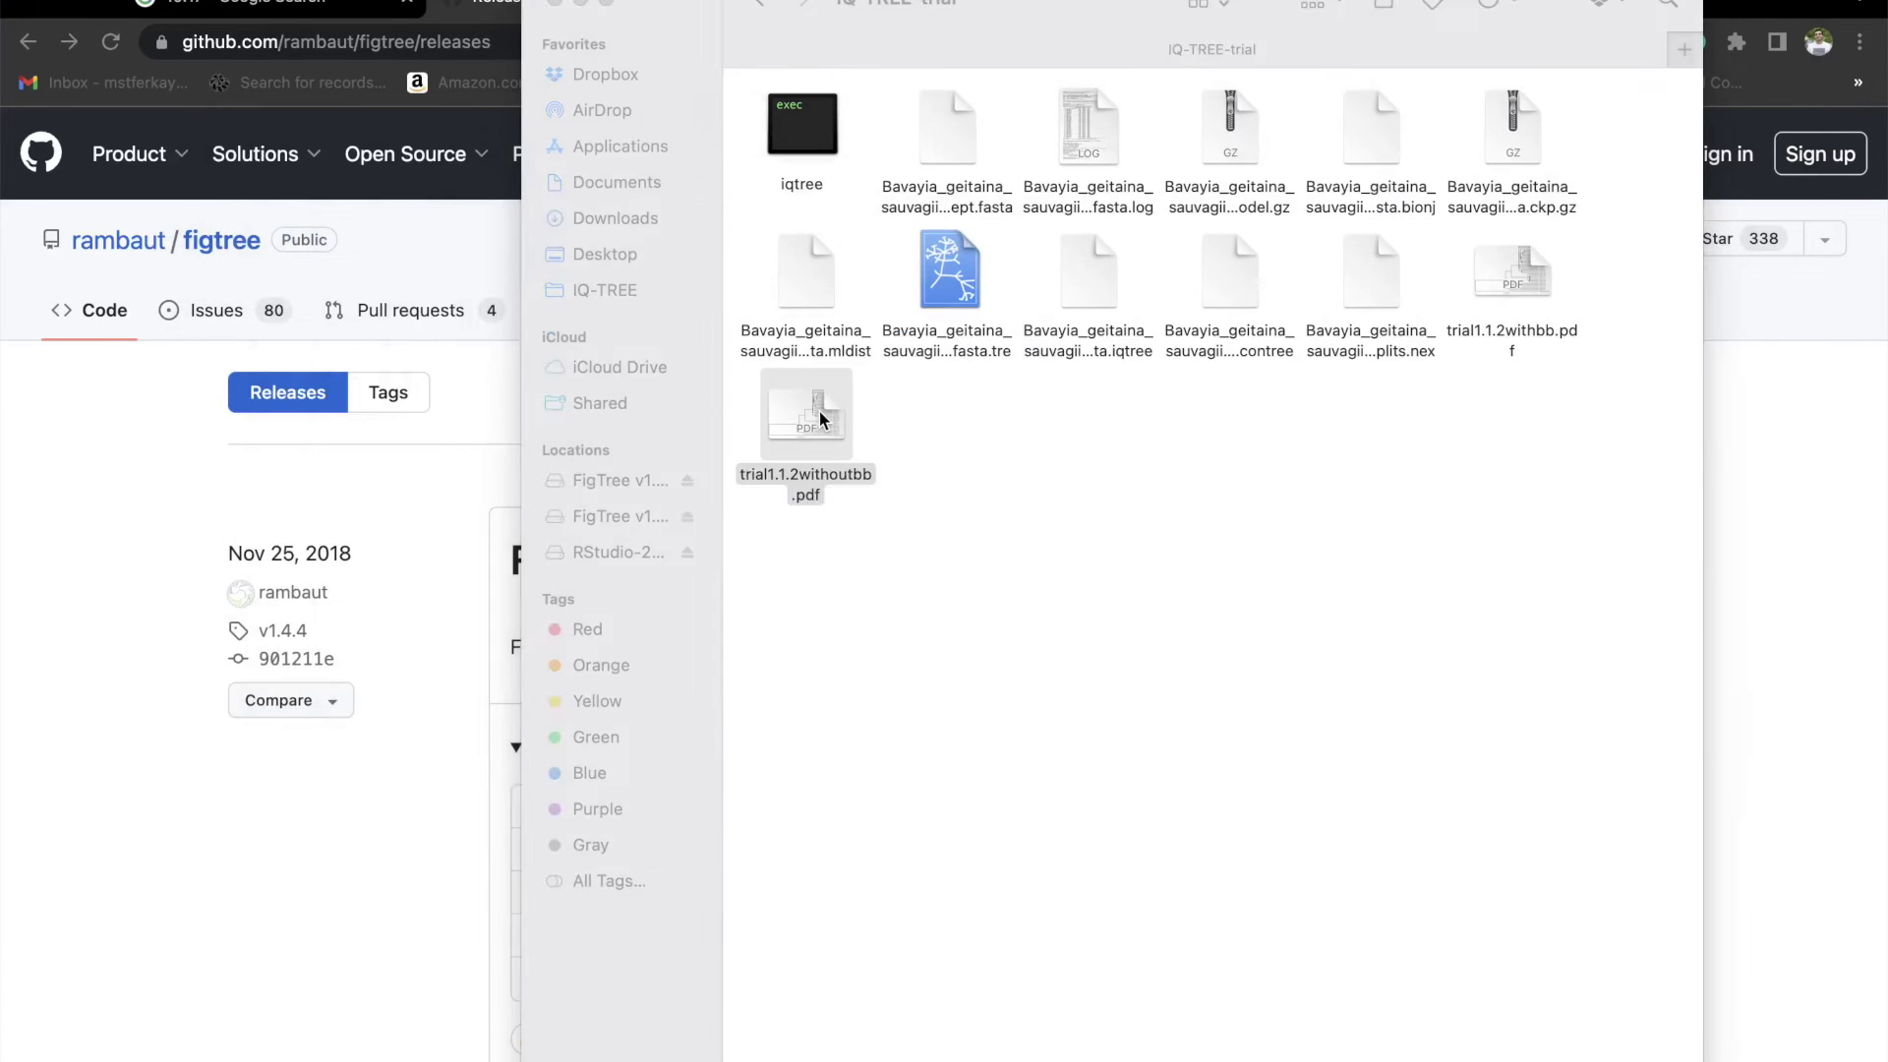
{"action": "scroll", "coordinate": [1272, 451], "scroll_direction": "up", "scroll_amount": 5}
{"action": "scroll", "coordinate": [1272, 451], "scroll_direction": "right", "scroll_amount": 10}
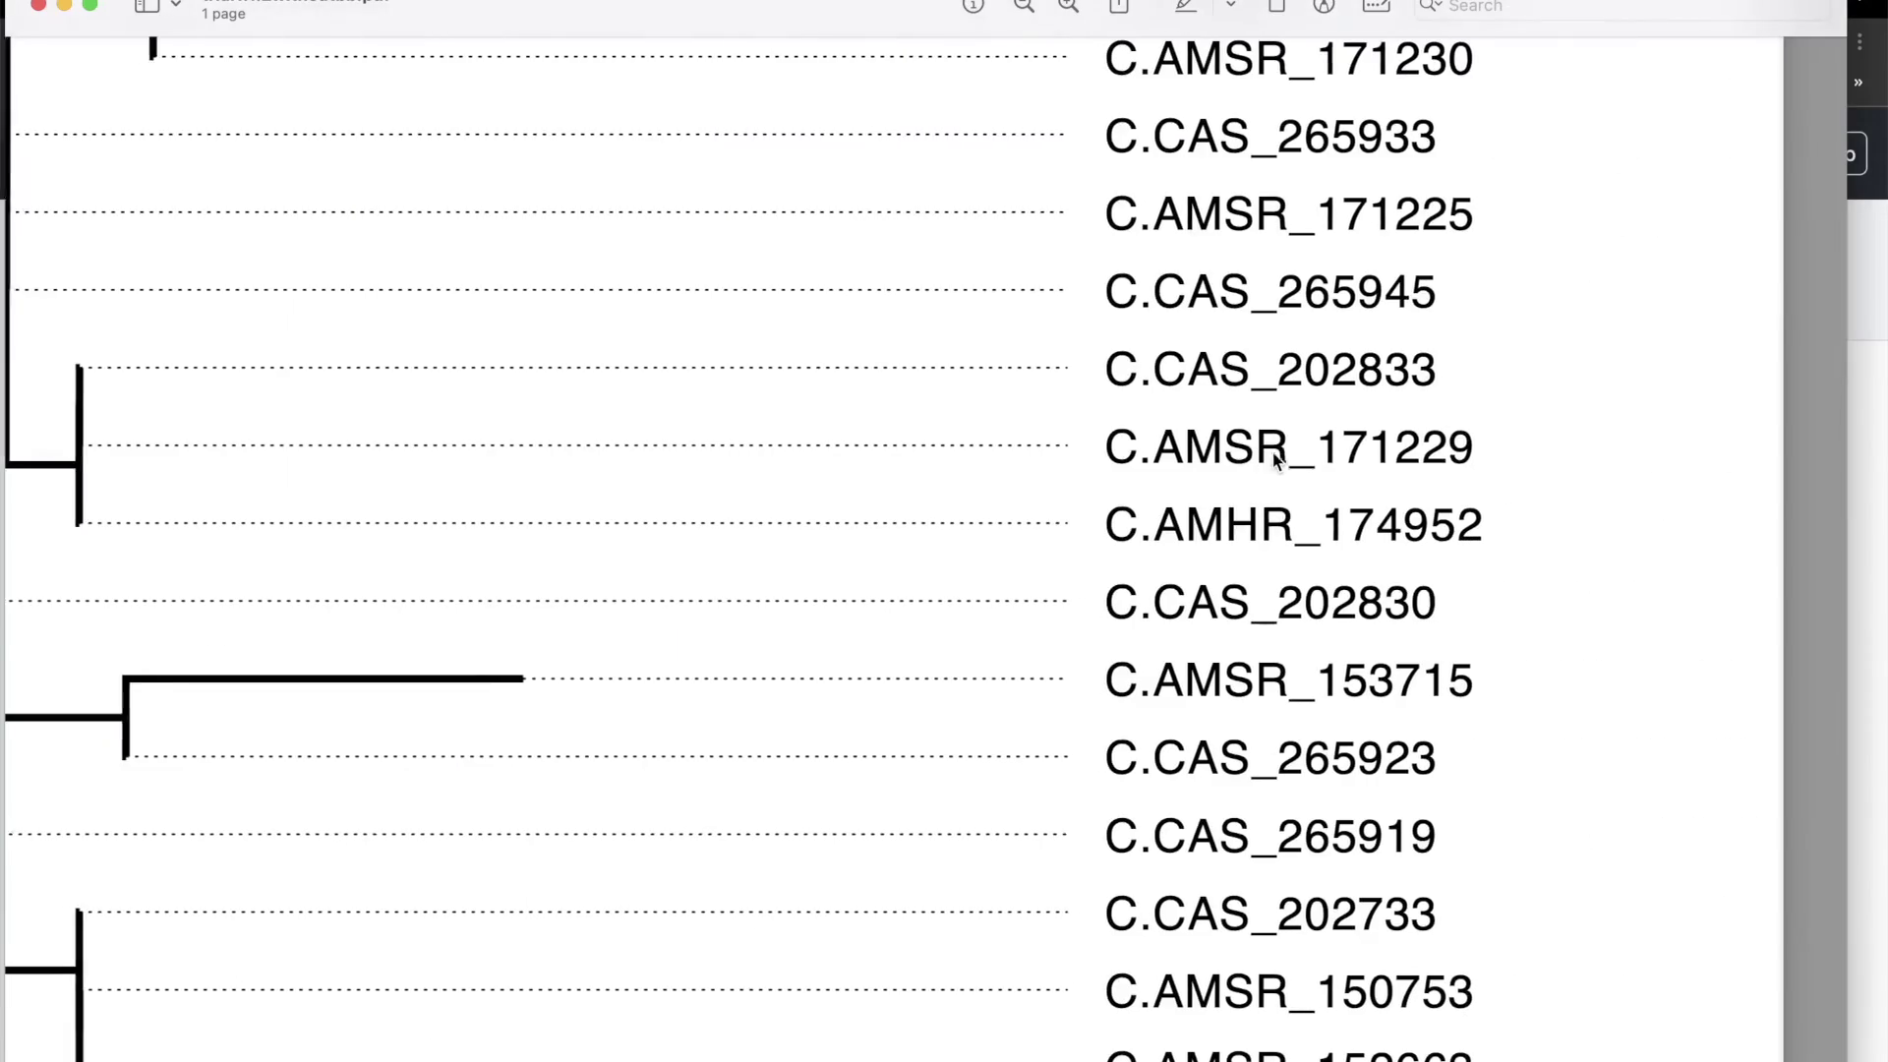
{"action": "left_click_drag", "start_coordinate": [1504, 451], "coordinate": [1153, 450]}
{"action": "scroll", "coordinate": [1154, 450], "scroll_direction": "up", "scroll_amount": 2}
{"action": "scroll", "coordinate": [1153, 450], "scroll_direction": "down", "scroll_amount": 10}
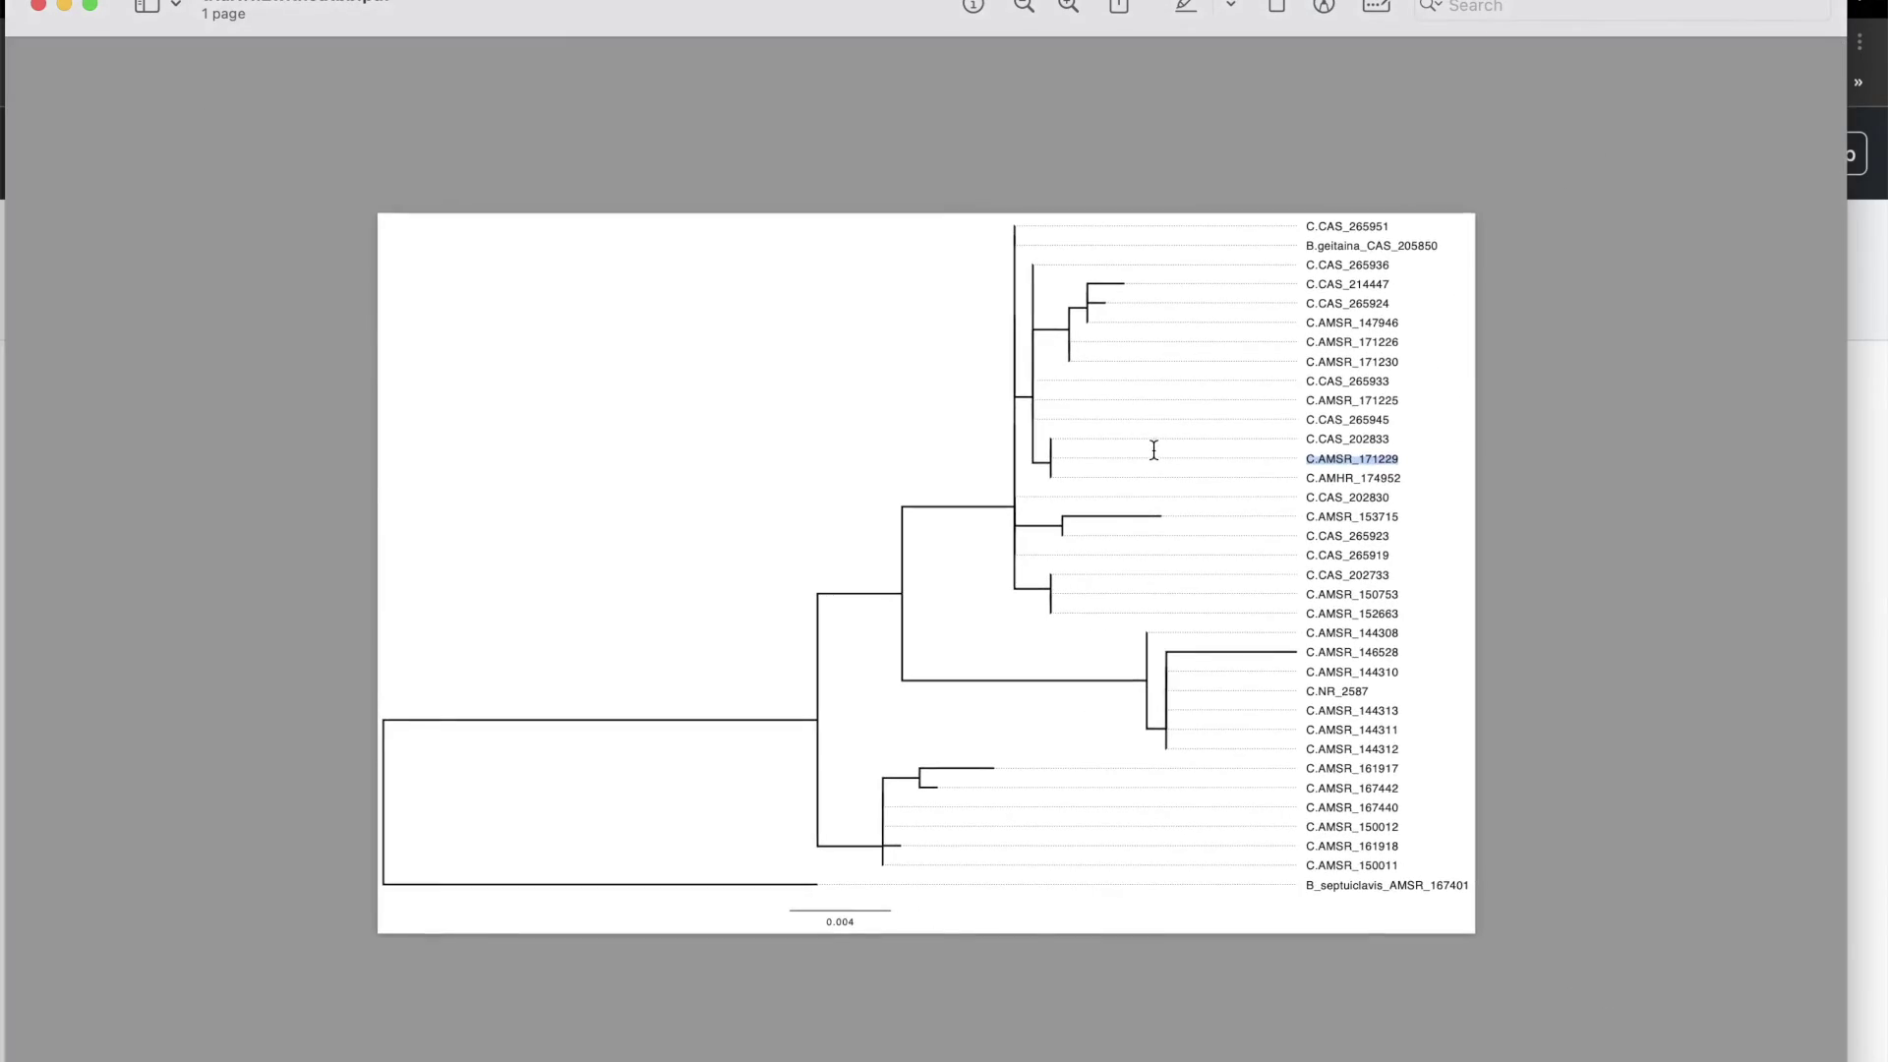
{"action": "key", "text": "super+w"}
- Open trial1.1.2withbb.pdf to confirm the support values show, then close it
{"action": "double_click", "coordinate": [1535, 276]}
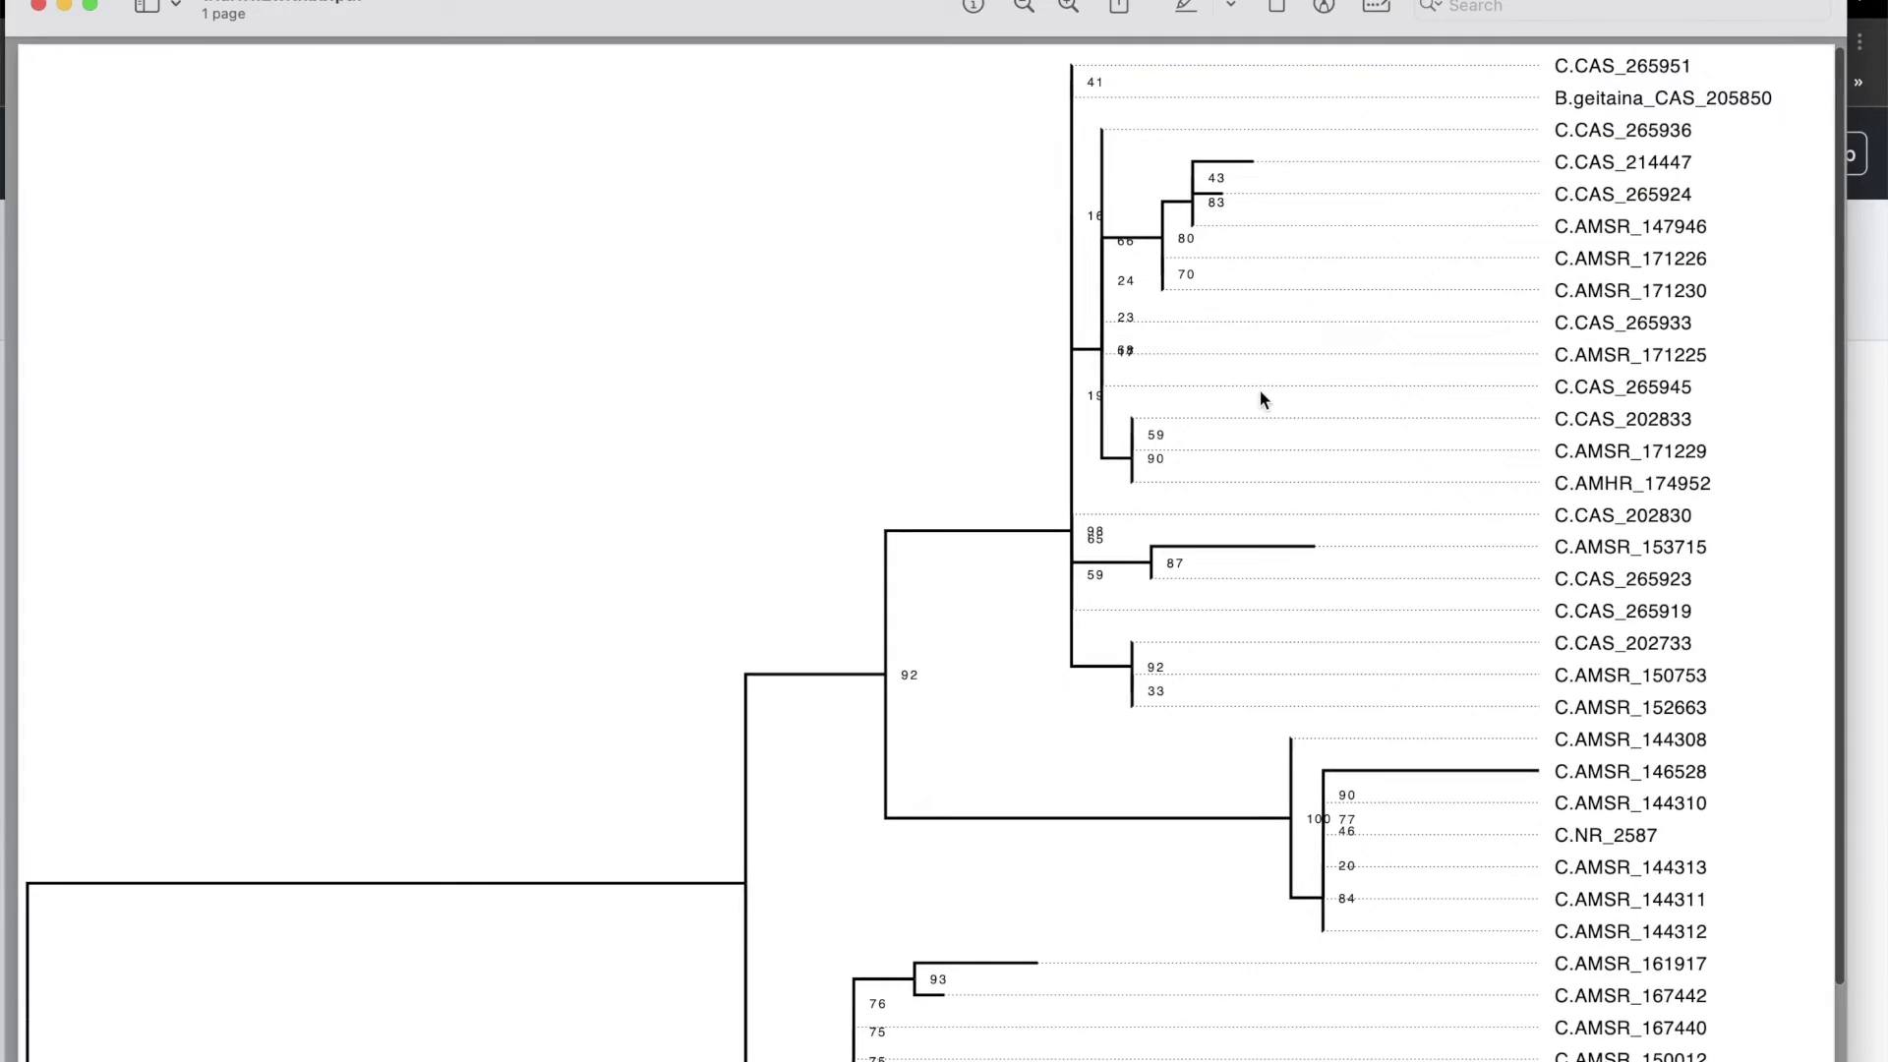
{"action": "scroll", "coordinate": [1260, 395], "scroll_direction": "up", "scroll_amount": 5}
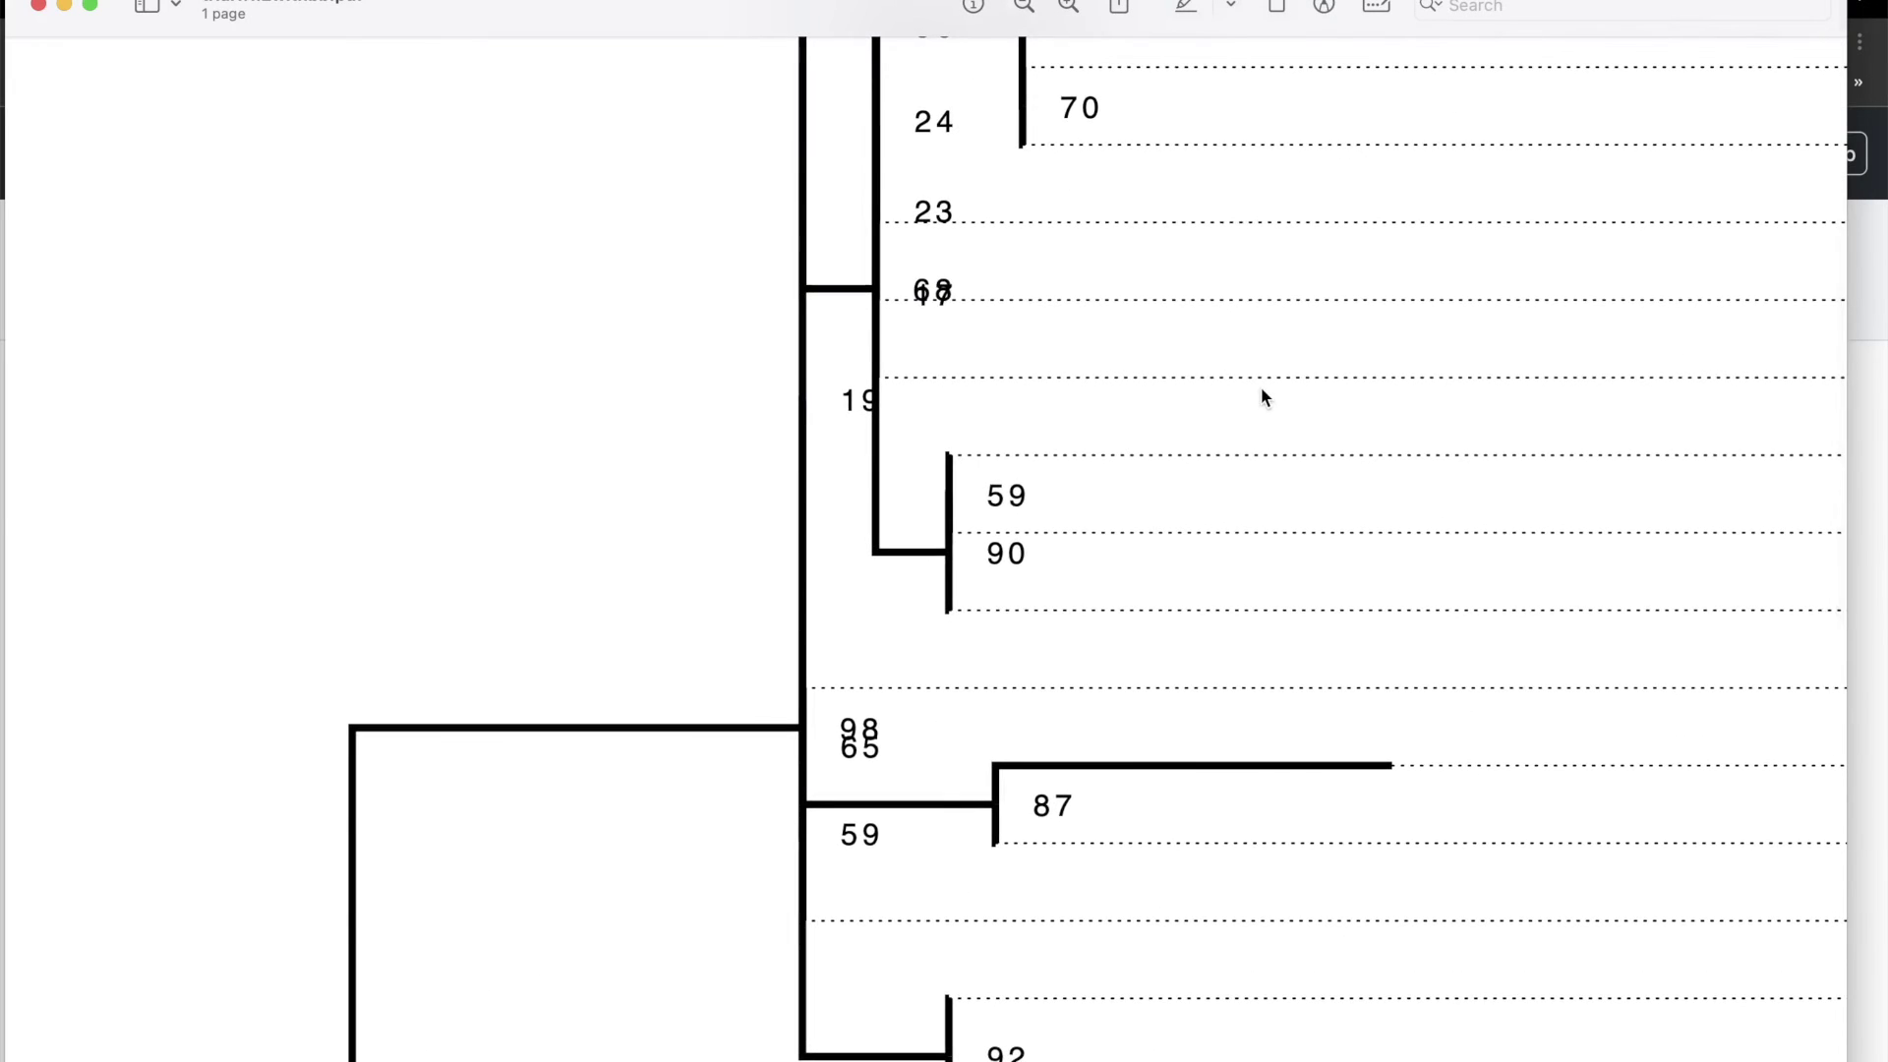
{"action": "scroll", "coordinate": [1261, 387], "scroll_direction": "down", "scroll_amount": 6}
{"action": "key", "text": "super+w"}
{"action": "left_click", "coordinate": [1172, 521]}
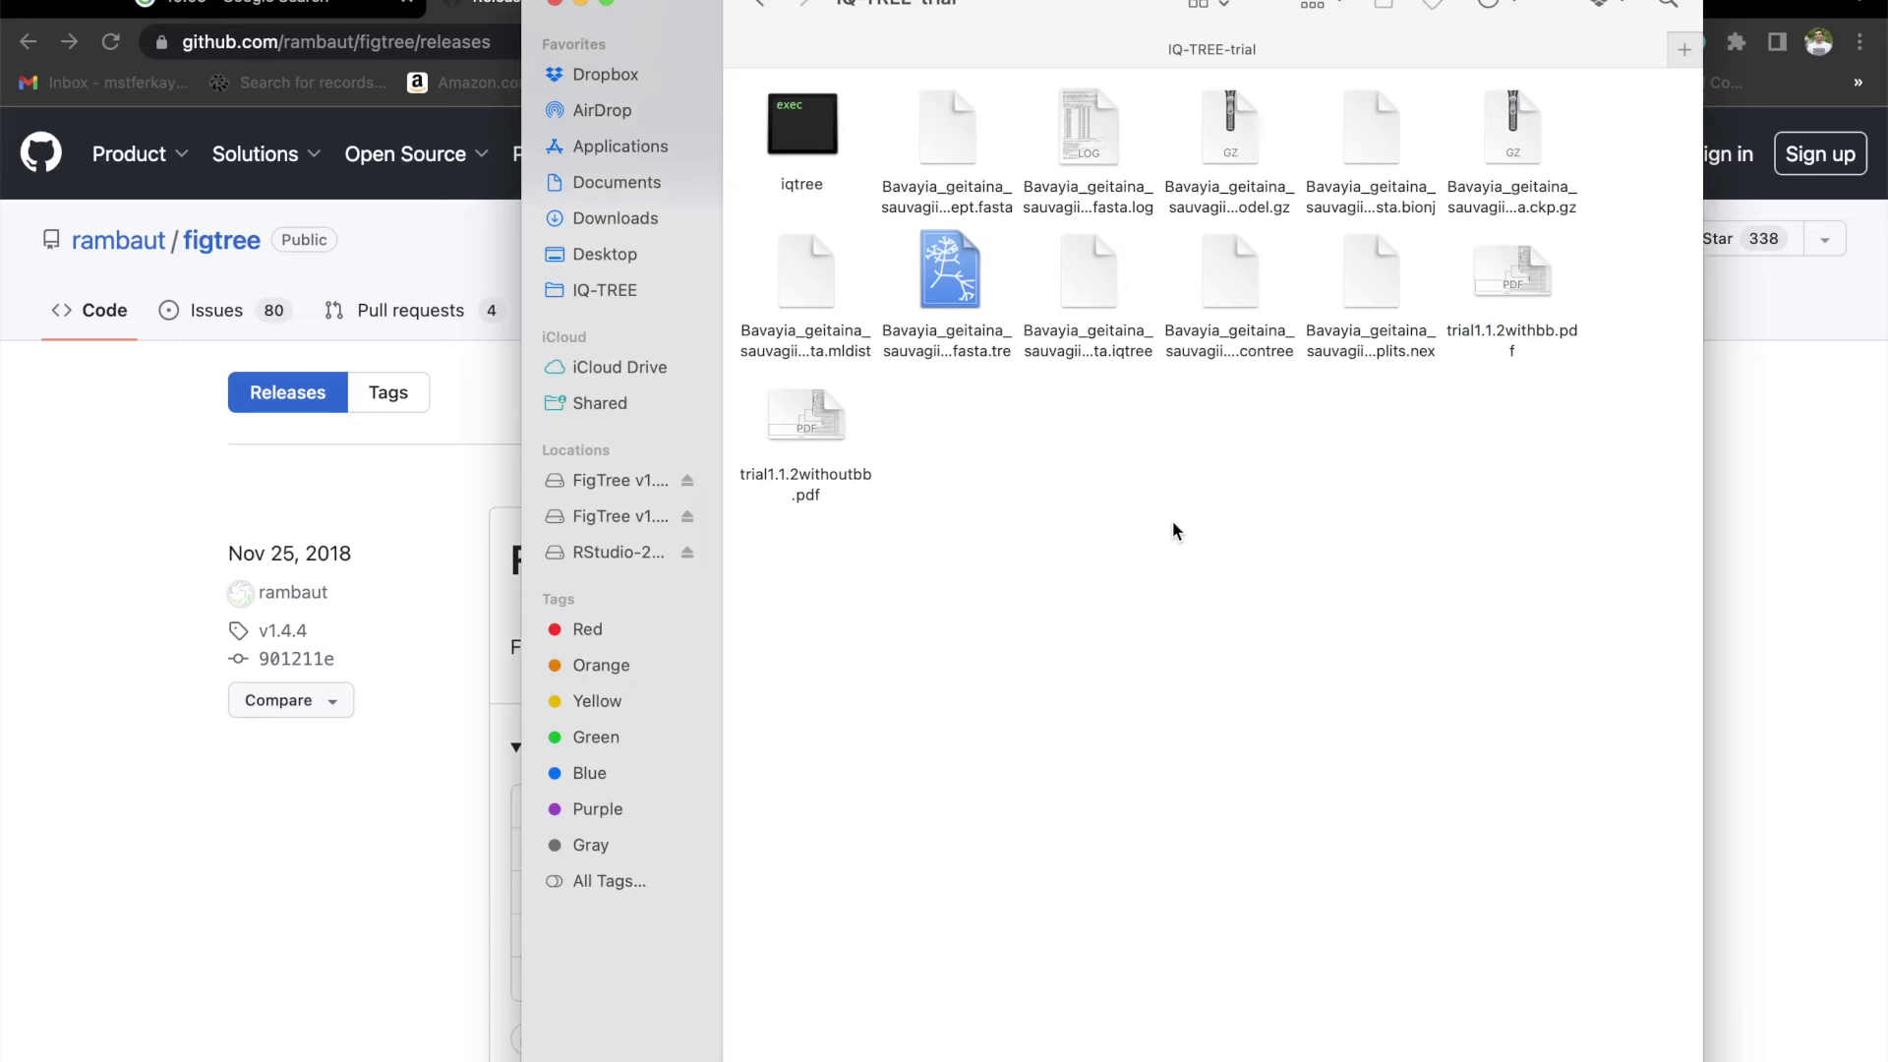
{"action": "key", "text": "super+space"}
- Launch Microsoft PowerPoint via a 'power' search and create a blank presentation
{"action": "type", "text": "power"}
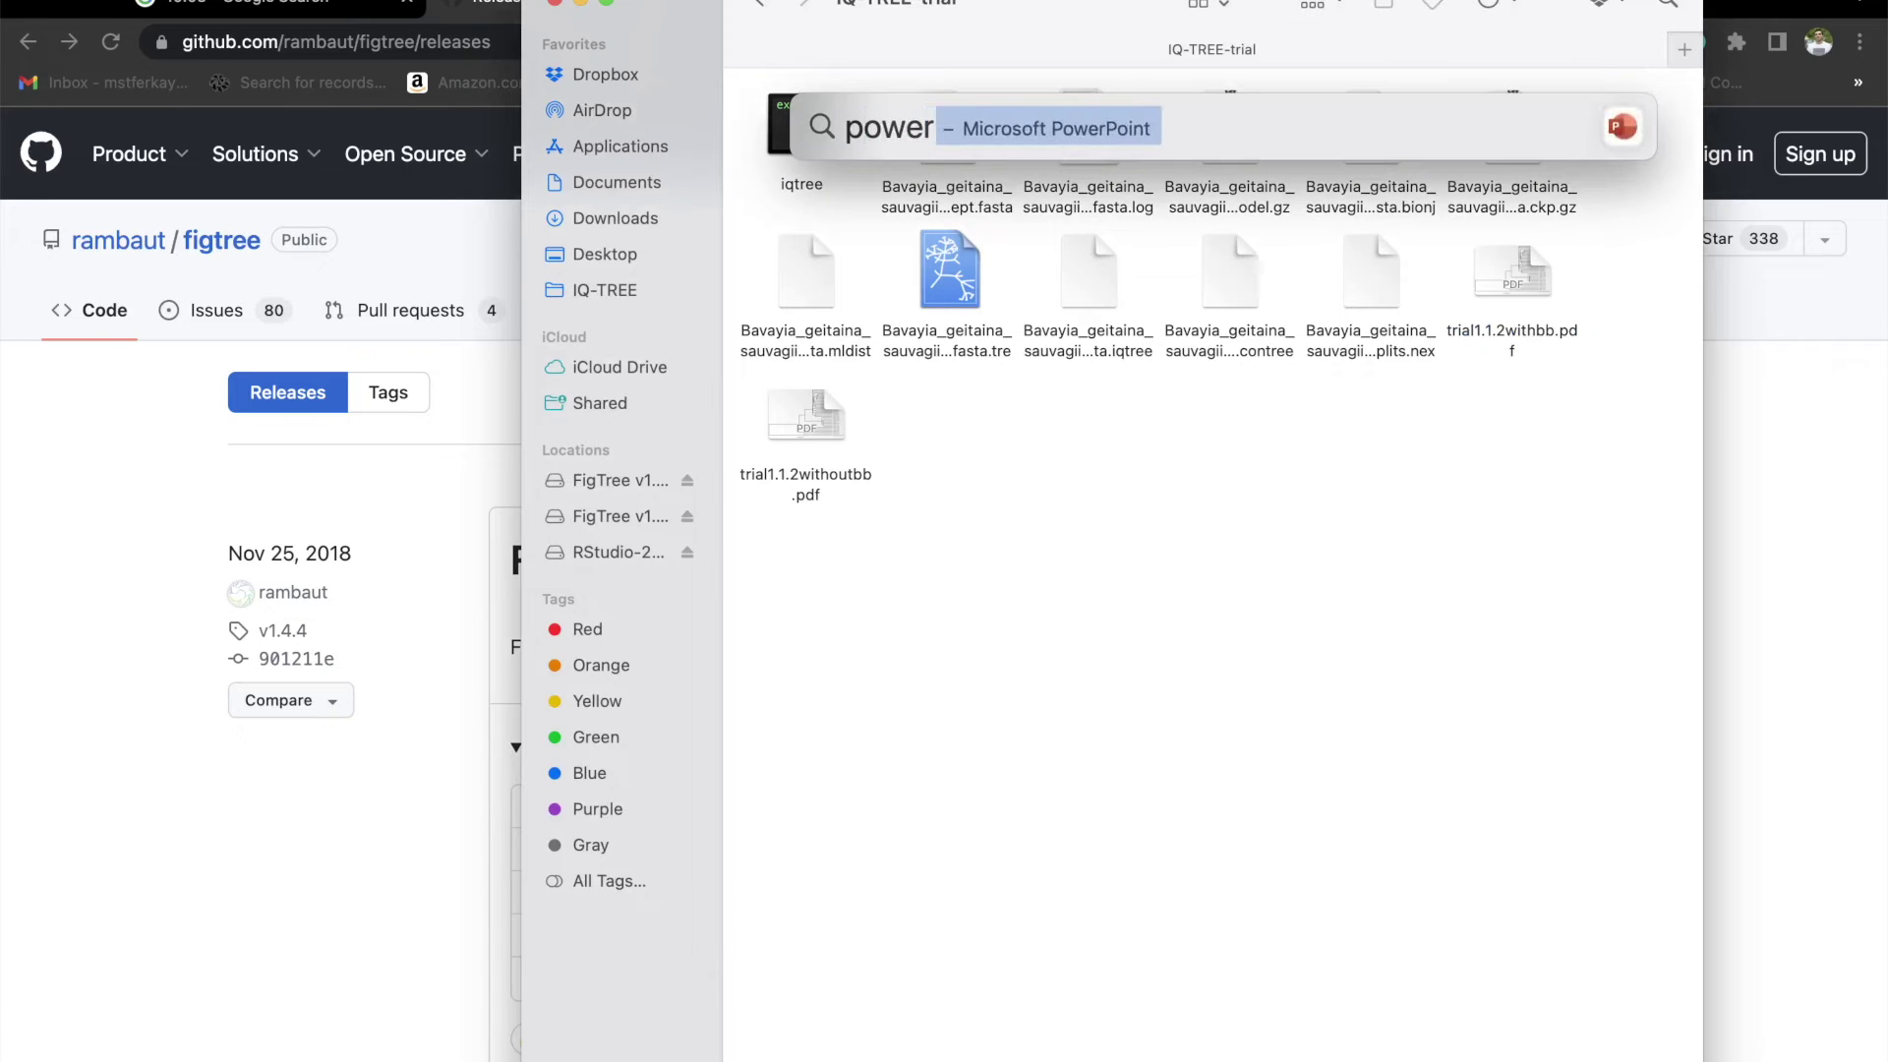
{"action": "key", "text": "Return"}
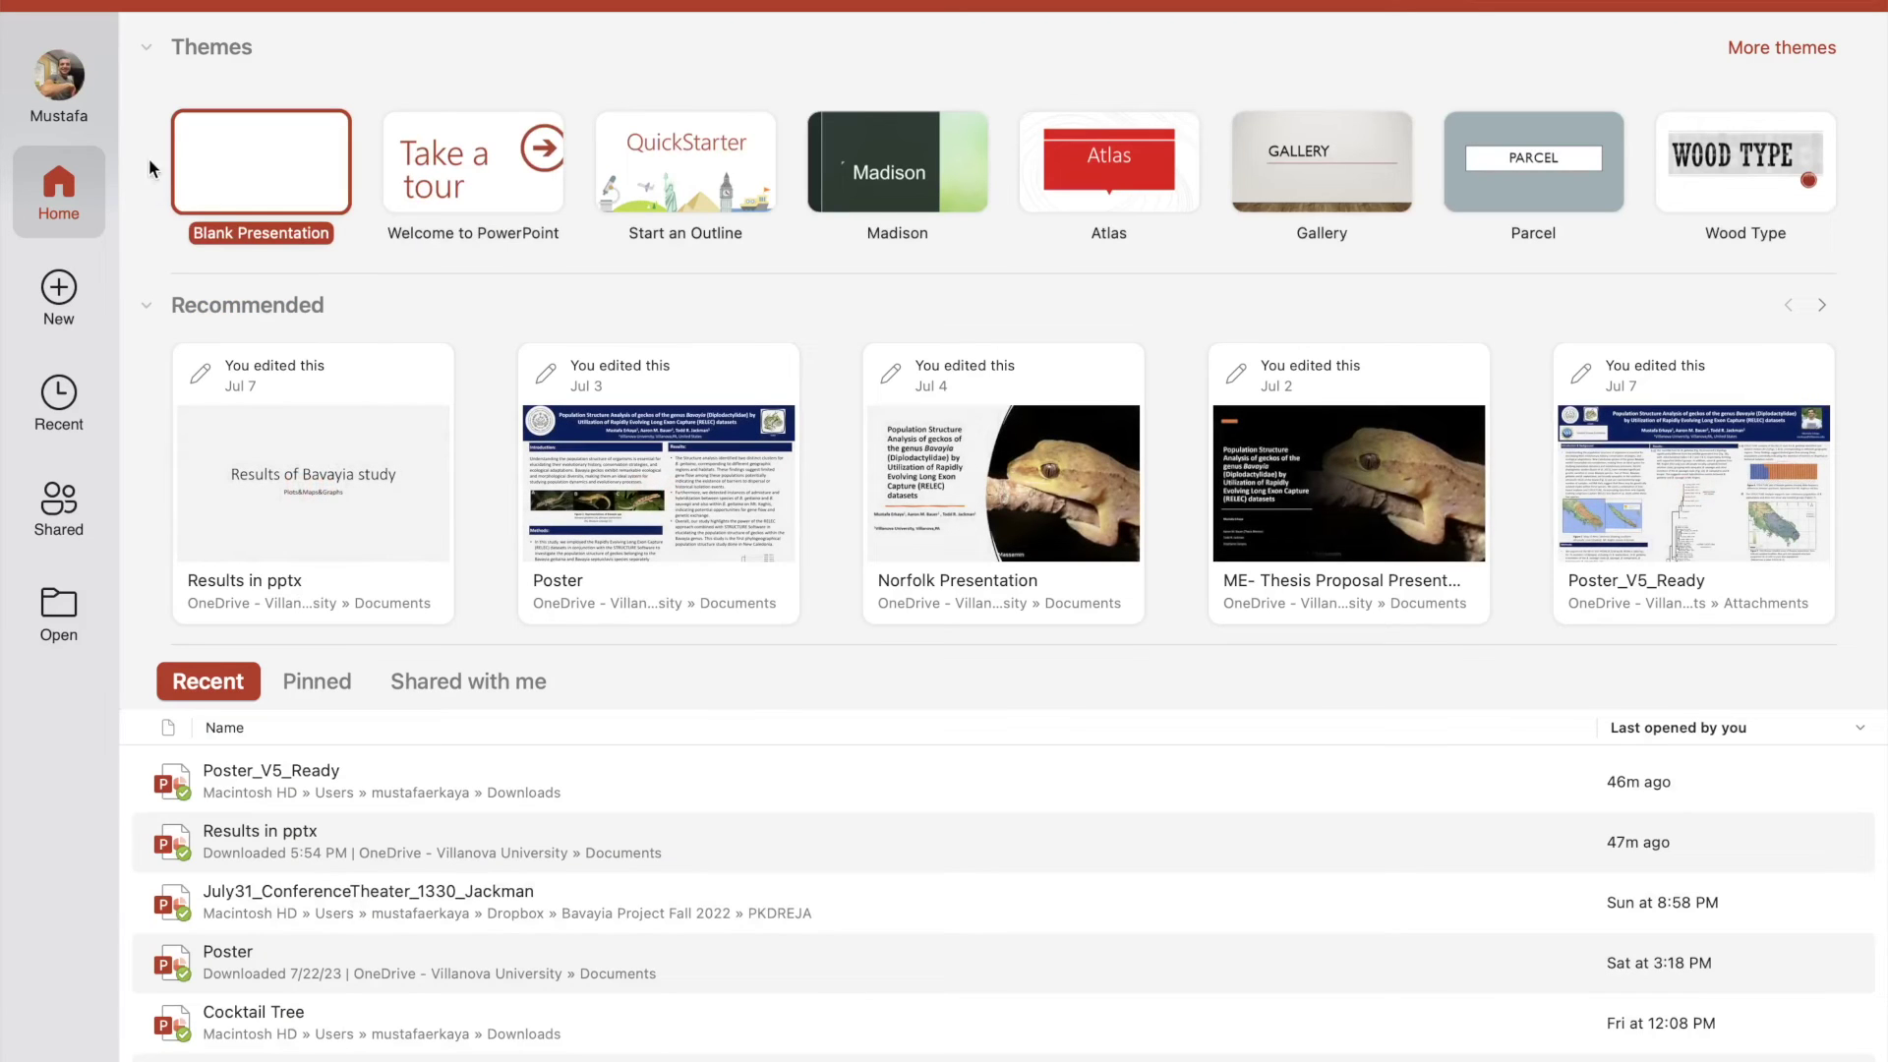
{"action": "left_click", "coordinate": [256, 187]}
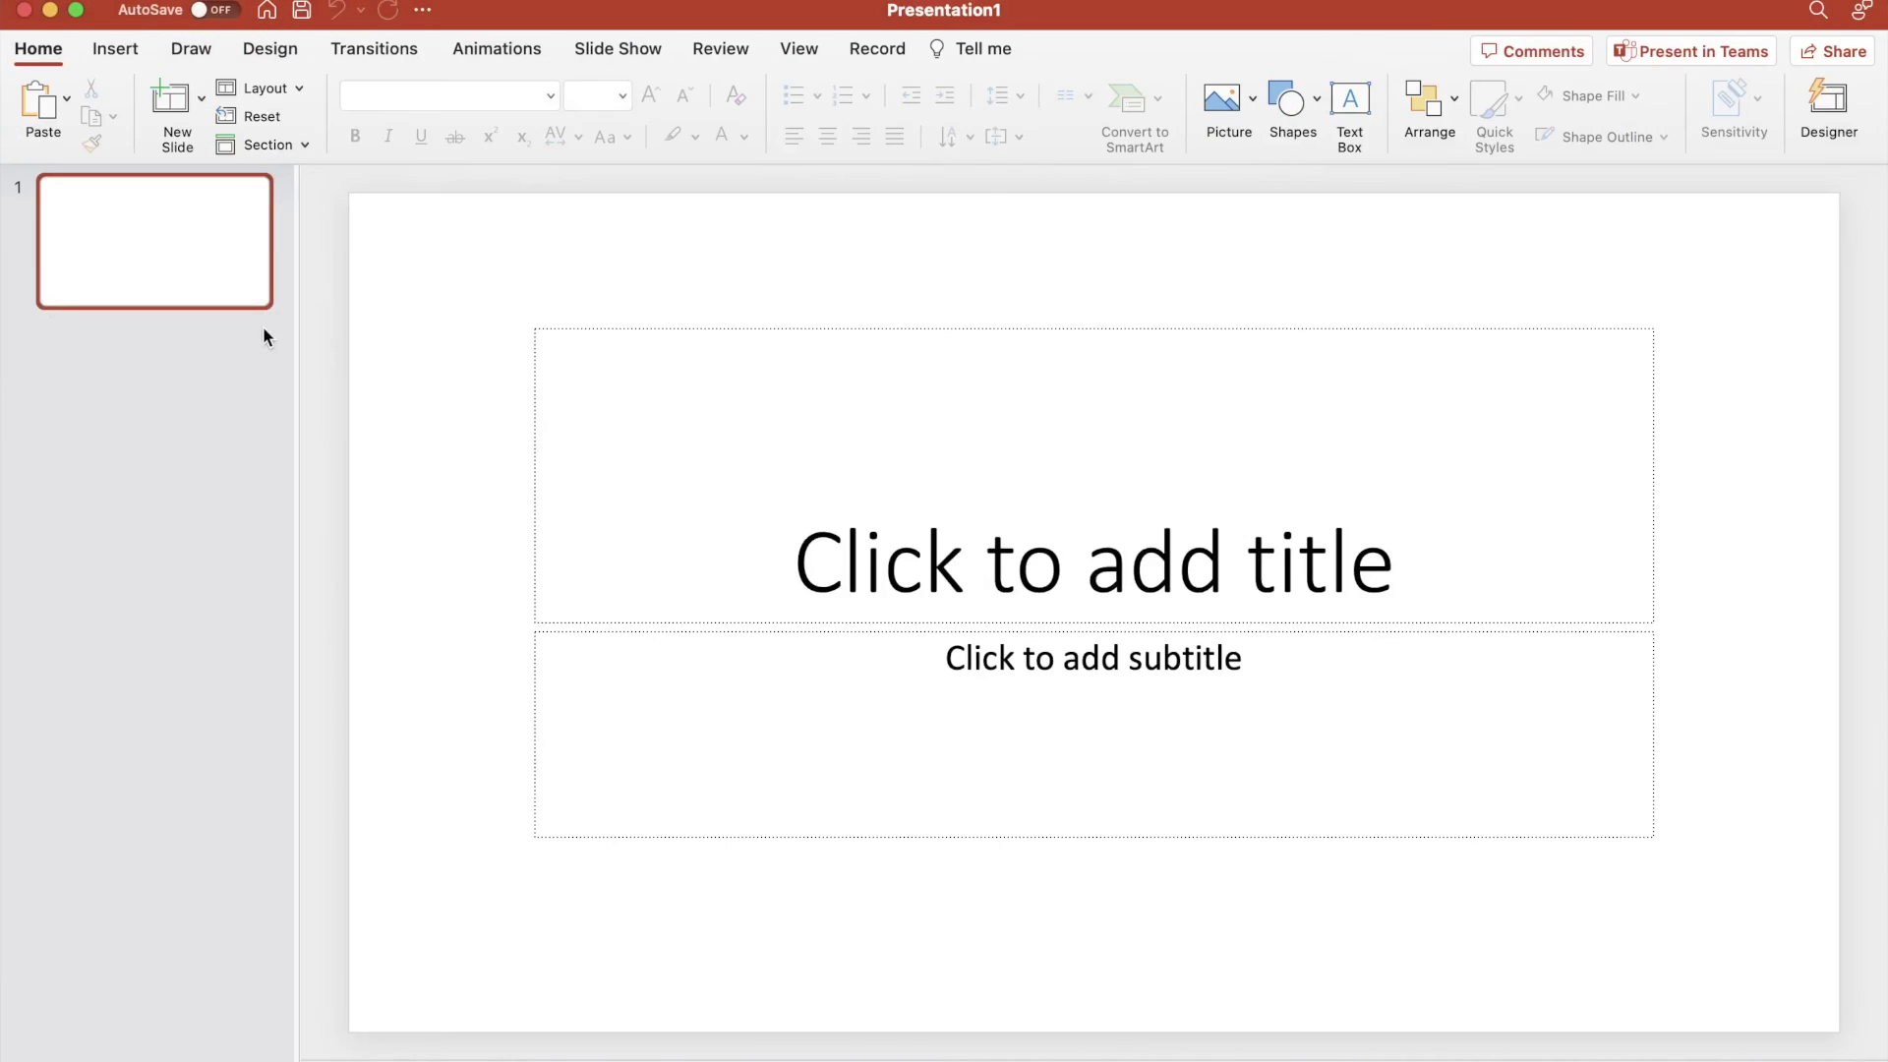
- Delete the title and subtitle placeholders so the first slide is empty
{"action": "left_click", "coordinate": [617, 330]}
{"action": "key", "text": "Delete"}
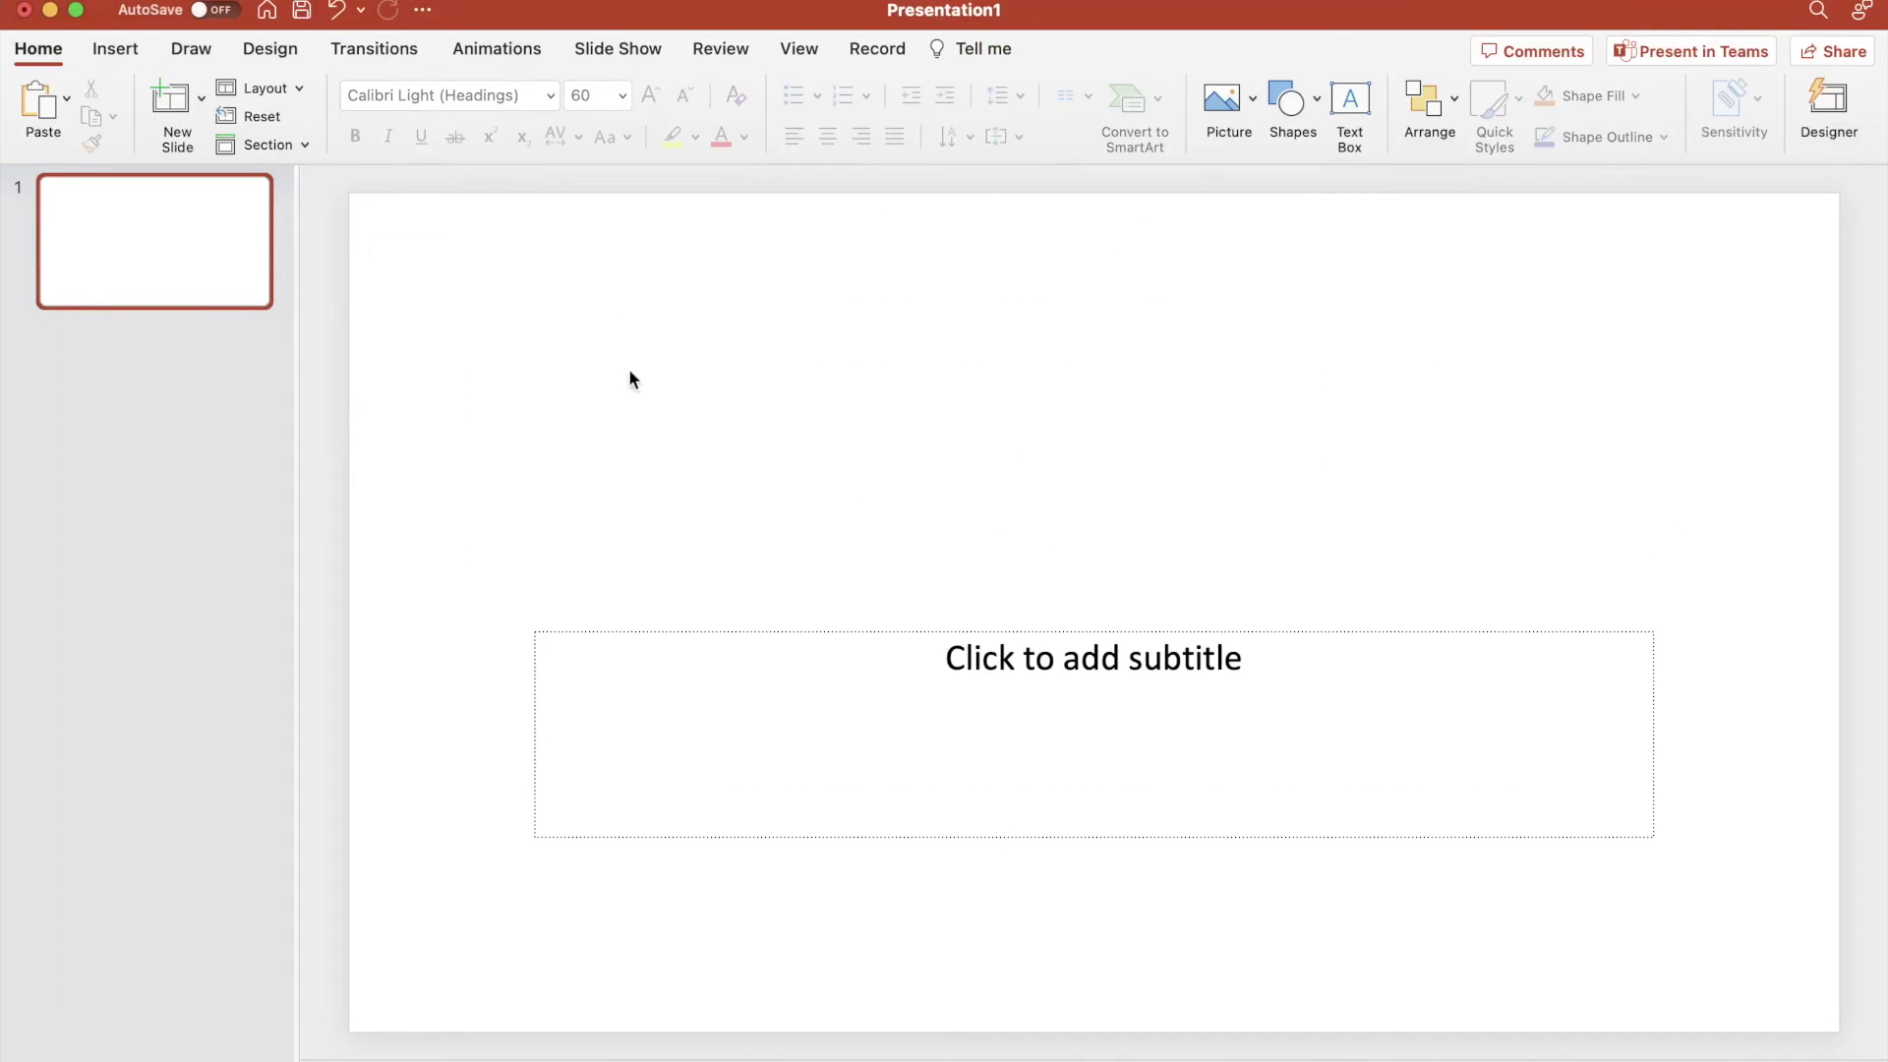
{"action": "left_click", "coordinate": [627, 633]}
{"action": "key", "text": "Escape"}
{"action": "key", "text": "Delete"}
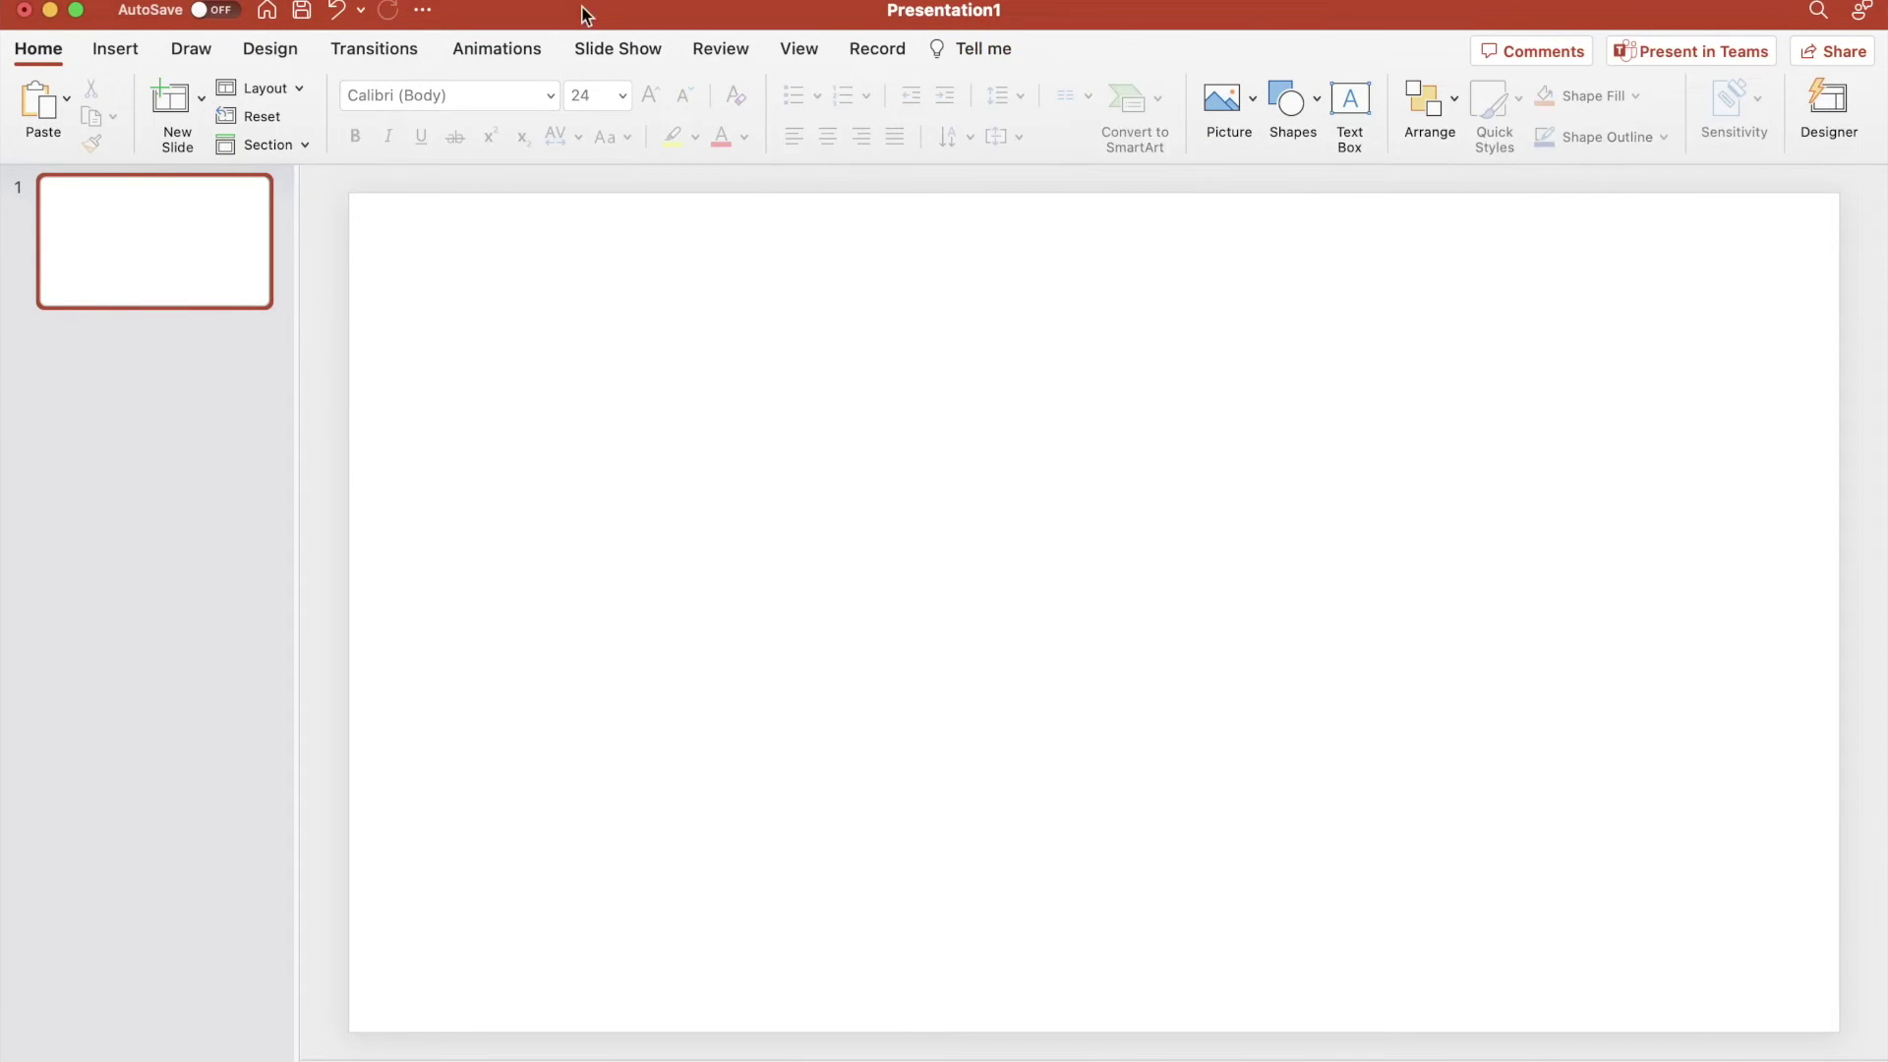
- Open trial1.1.2withoutbb.pdf from Finder to view the tree before placing it
{"action": "key", "text": "super+Tab"}
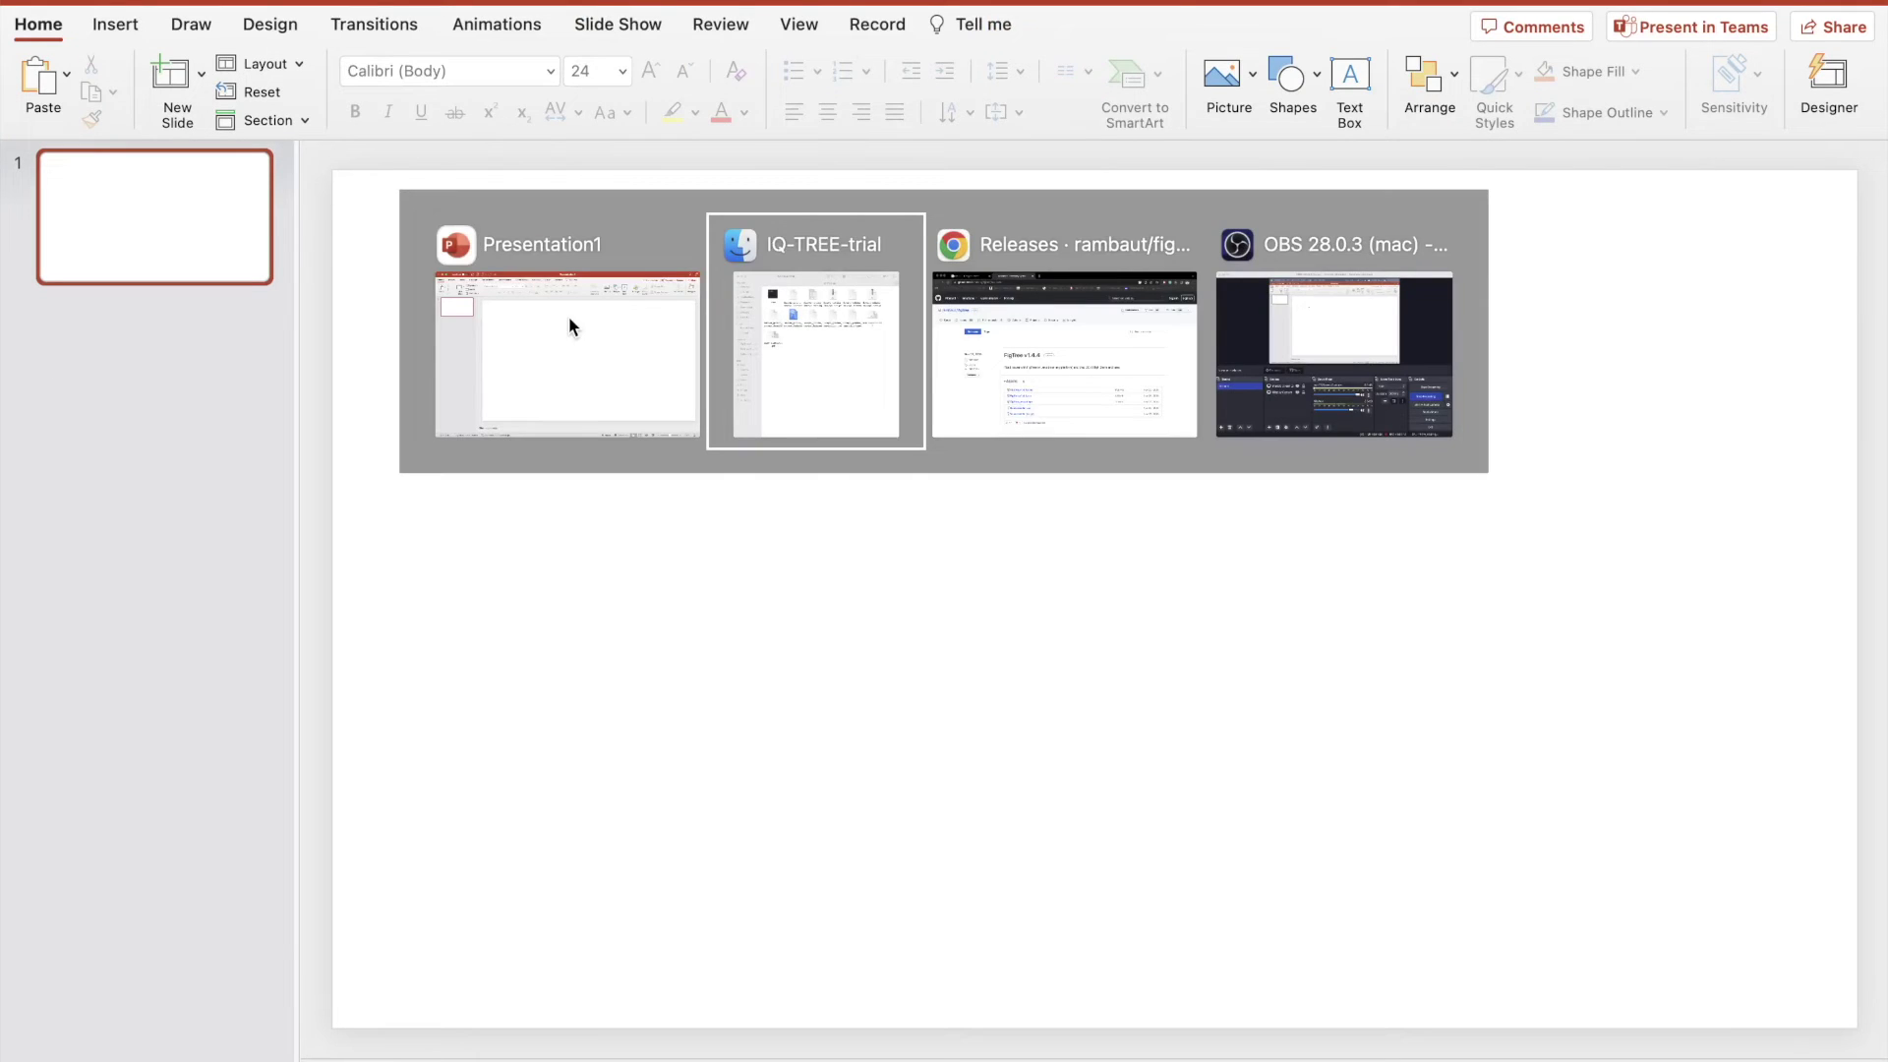
{"action": "double_click", "coordinate": [818, 417]}
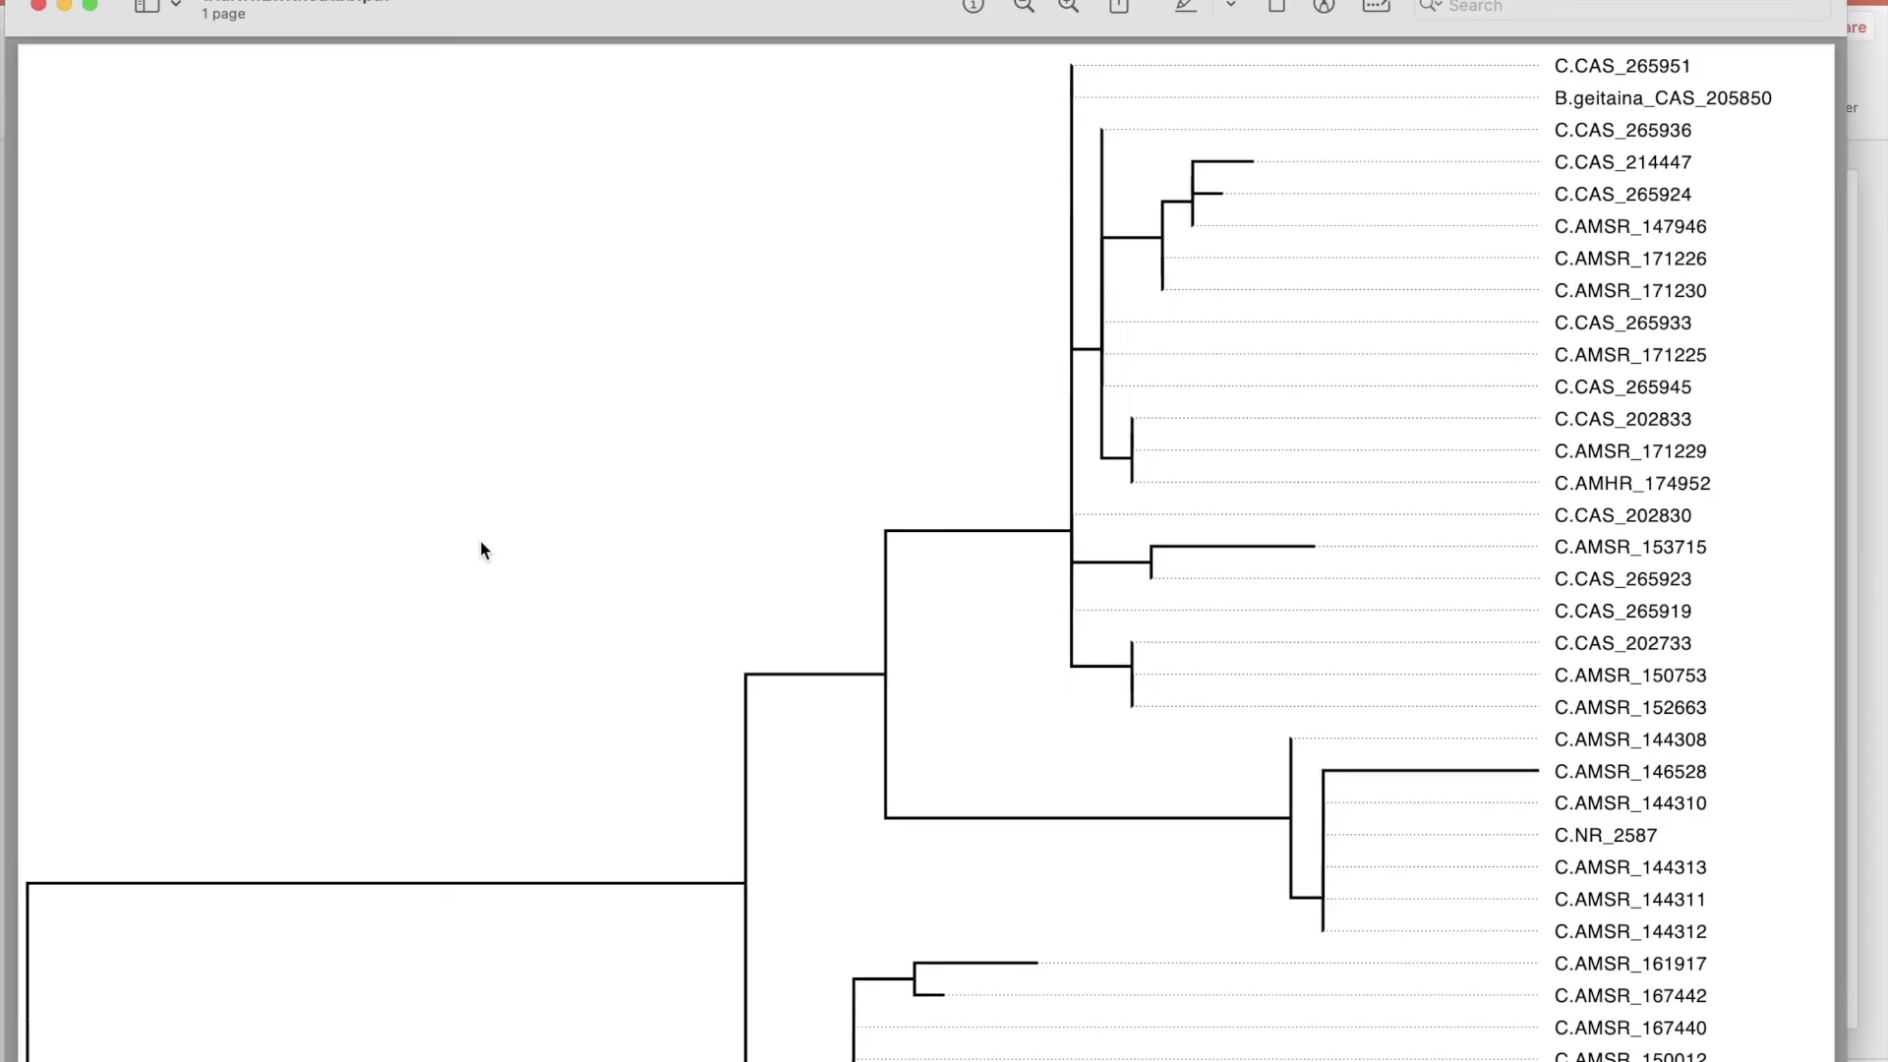
{"action": "right_click", "coordinate": [480, 542]}
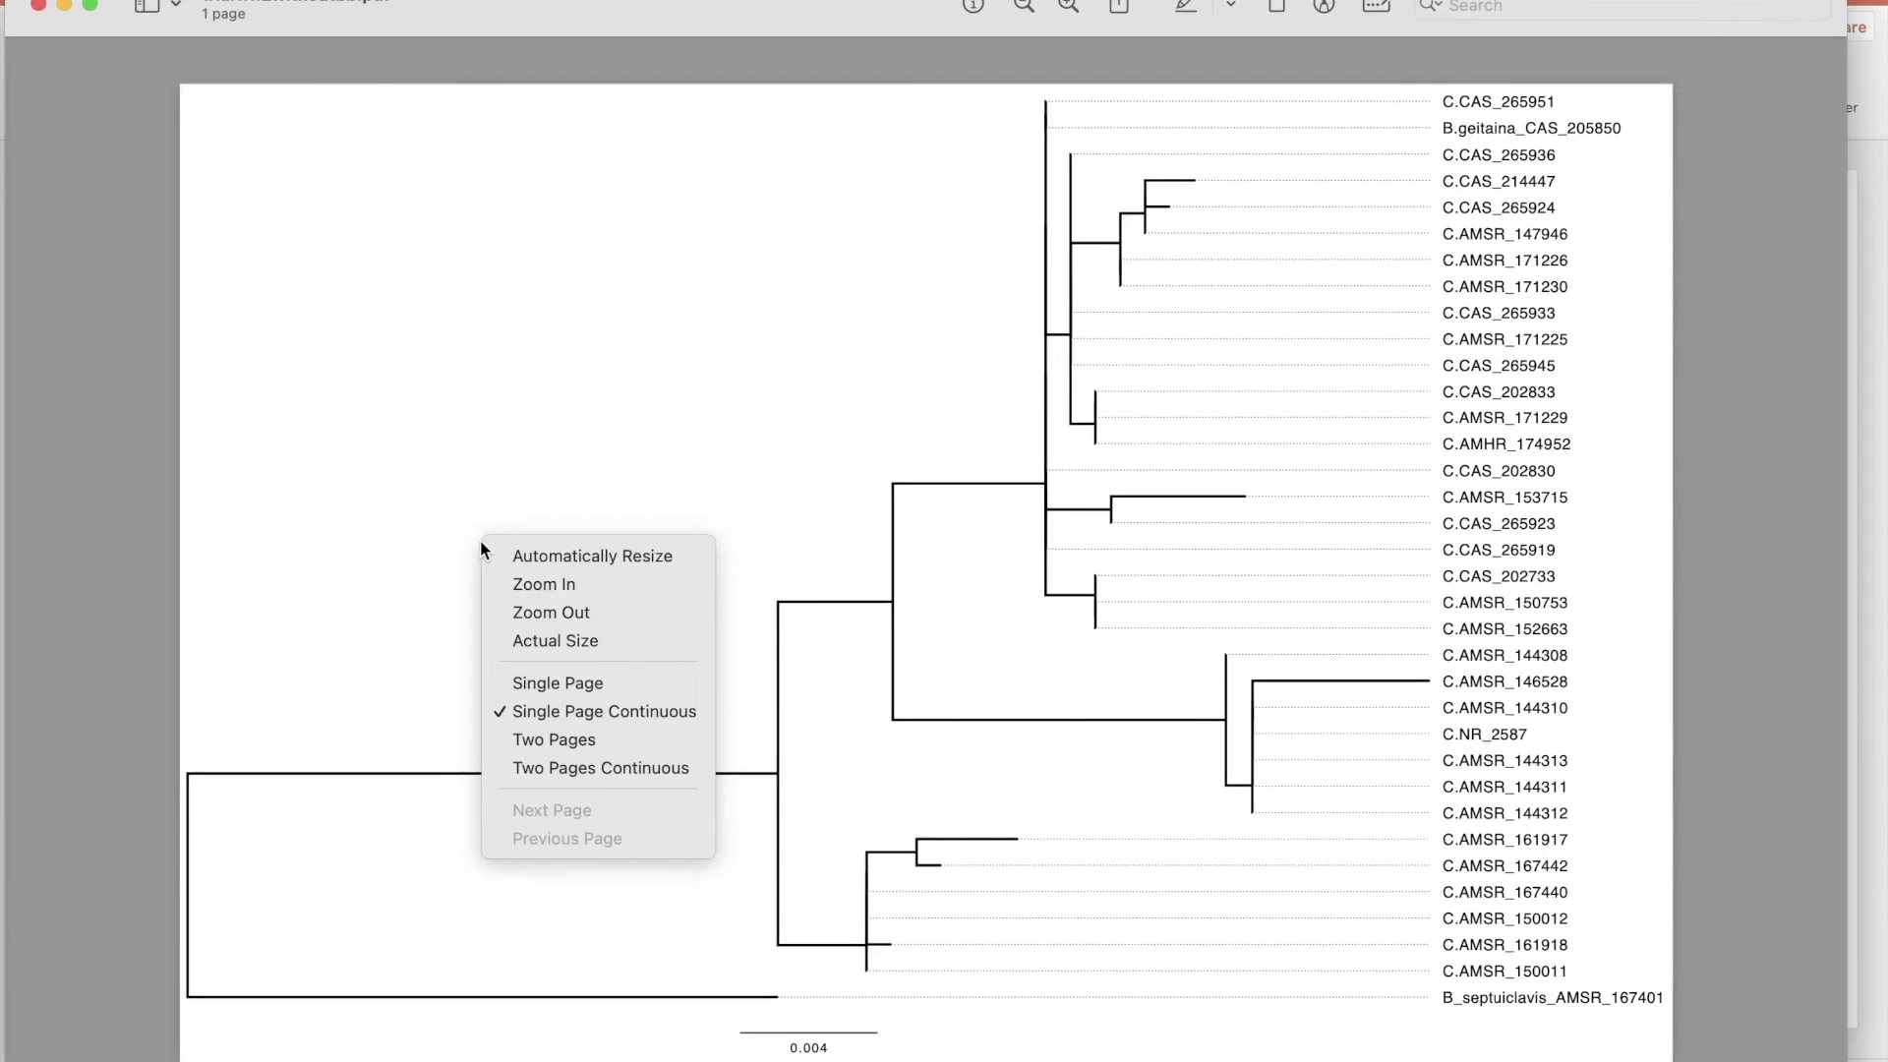
{"action": "left_click", "coordinate": [417, 462]}
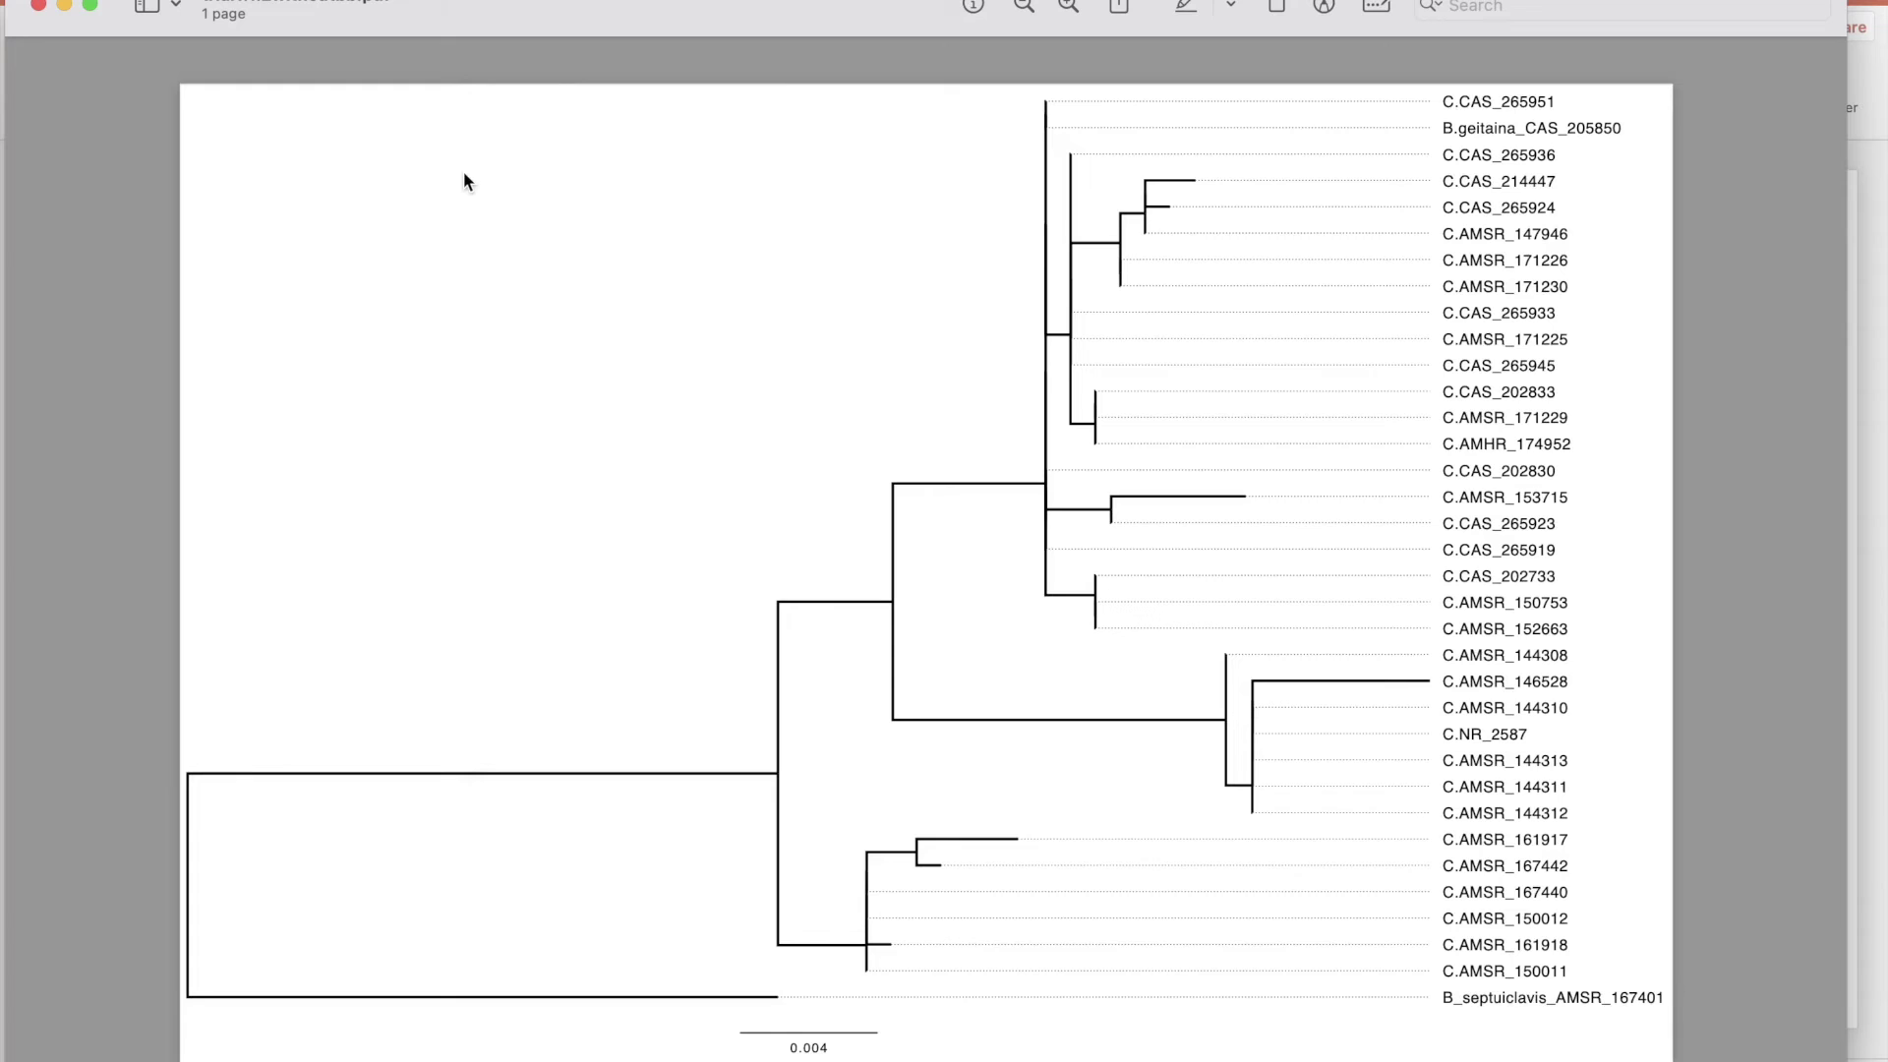
{"action": "key", "text": "super+Tab"}
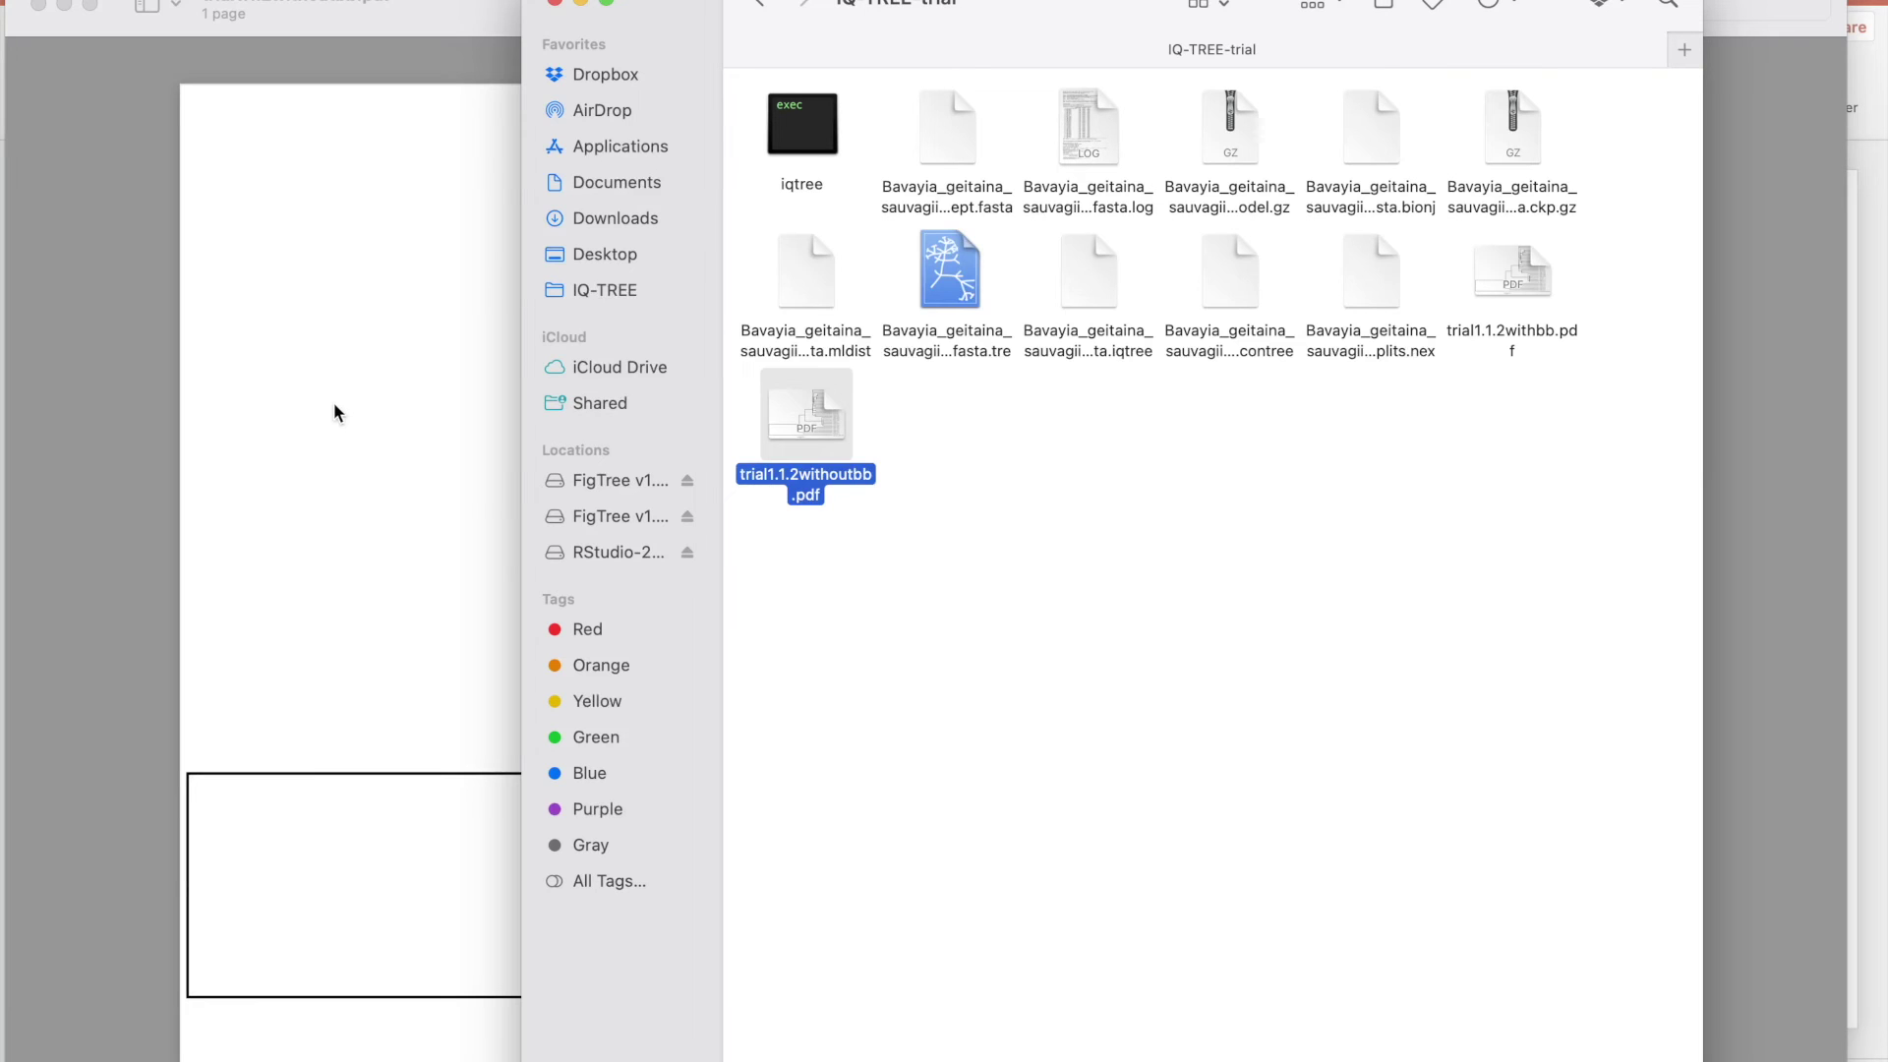
{"action": "key", "text": "super+Tab"}
{"action": "key", "text": "super+Tab"}
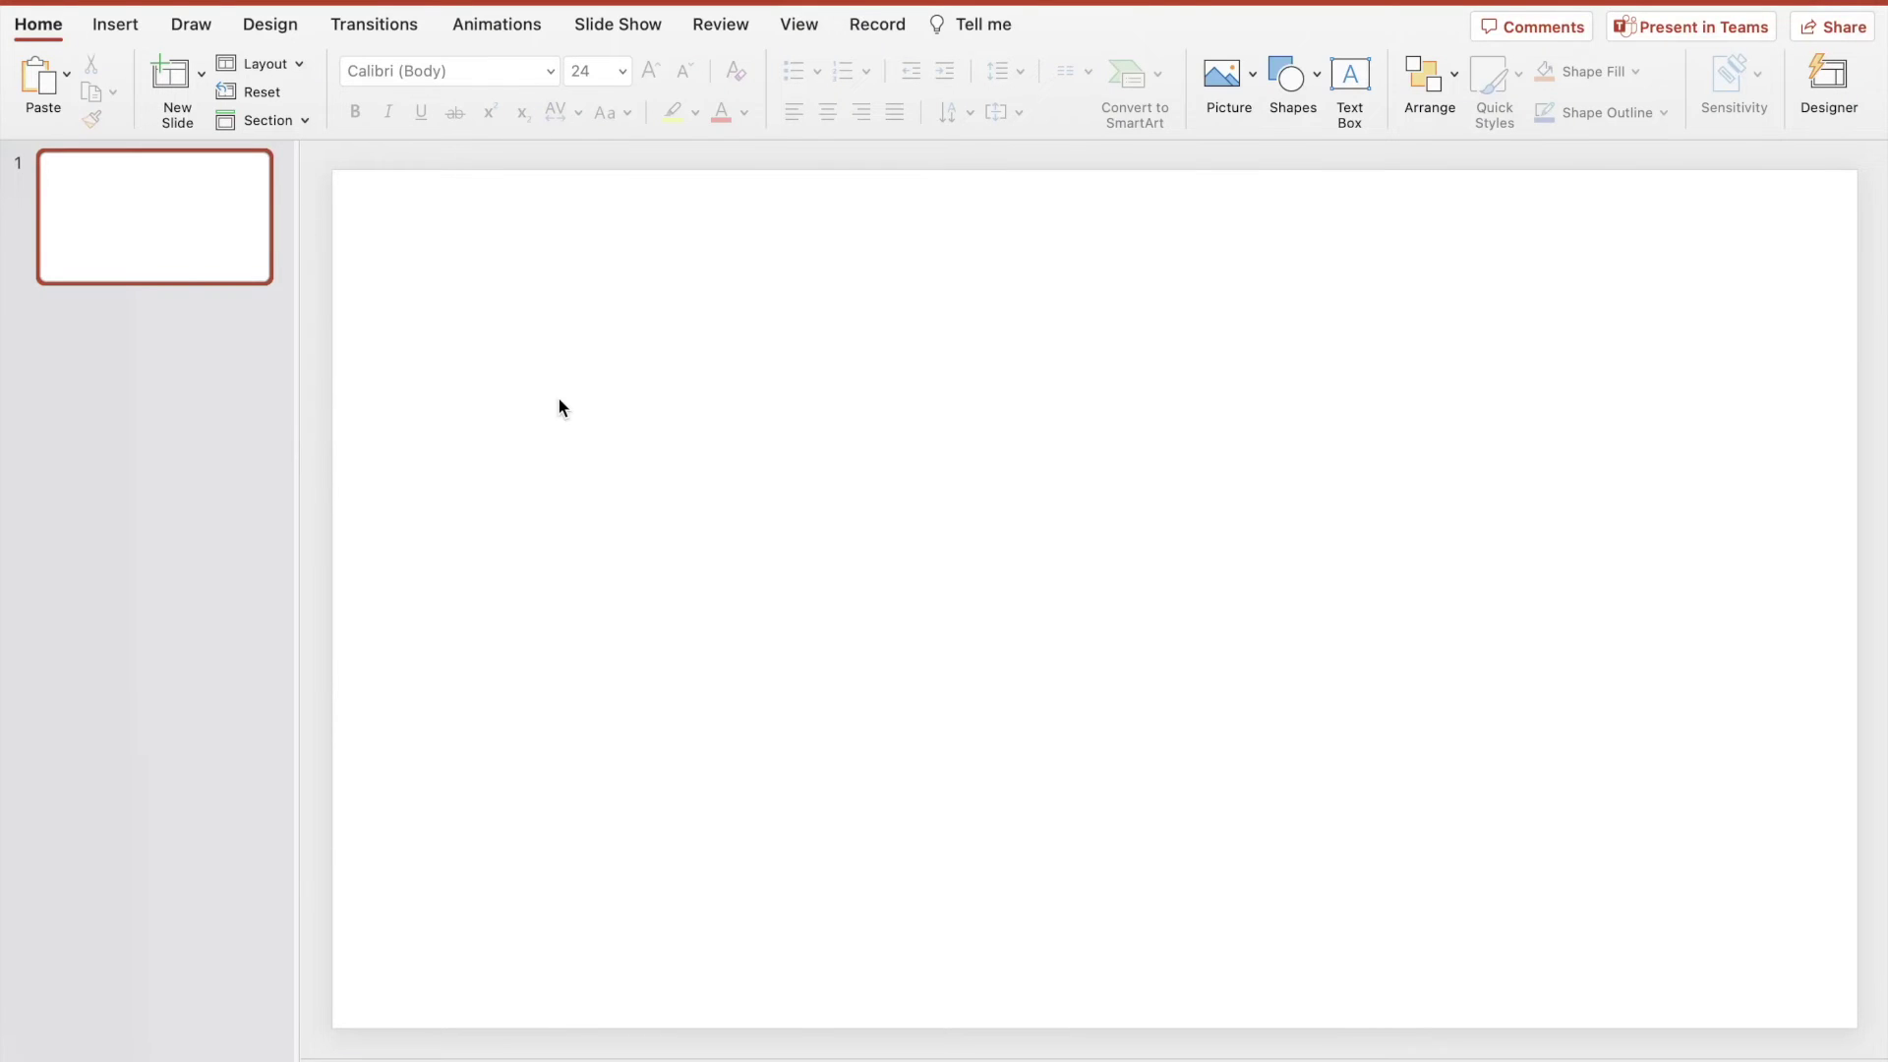
- Paste the tree onto the slide and enlarge it to about 8.98 by 5.89 inches
{"action": "key", "text": "super+v"}
{"action": "left_click_drag", "start_coordinate": [540, 357], "coordinate": [453, 306]}
{"action": "left_click", "coordinate": [1421, 451]}
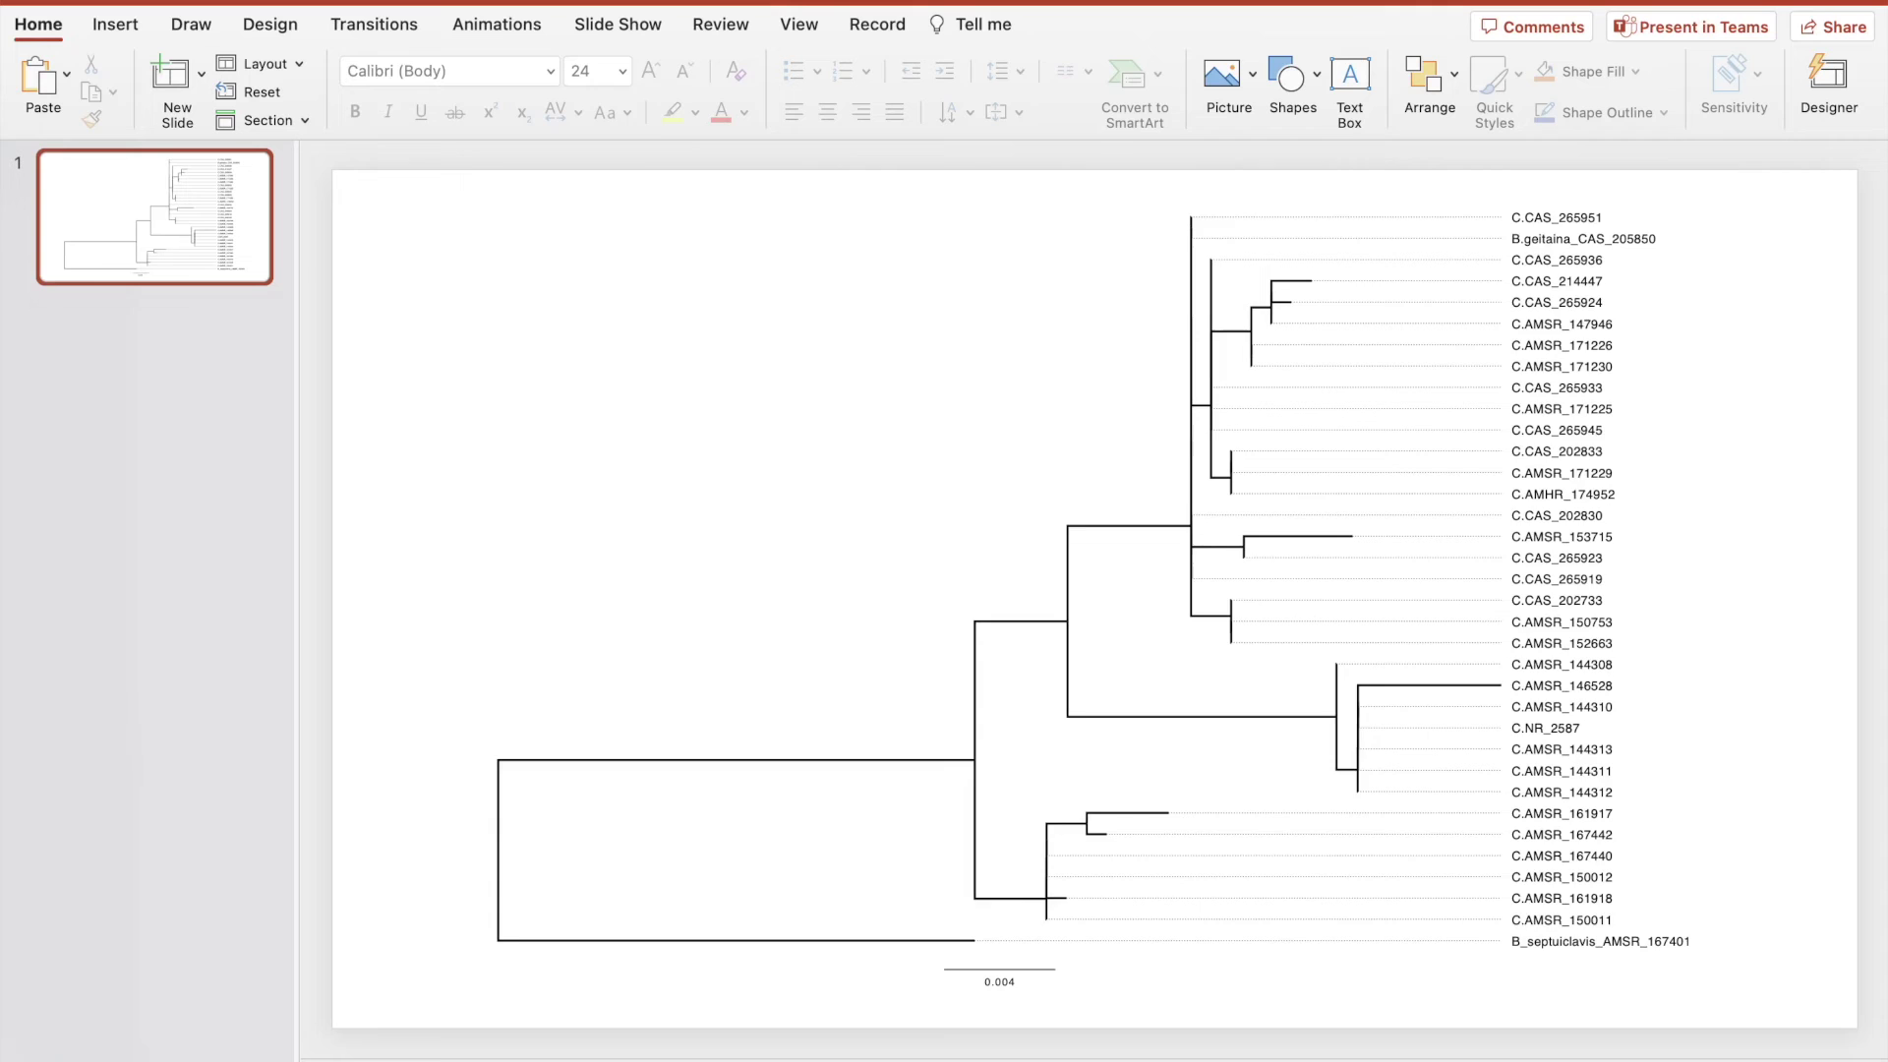
- Scroll around the slide to inspect the enlarged tree's lower branches and tip labels
{"action": "scroll", "coordinate": [1359, 914], "scroll_direction": "up", "scroll_amount": 5}
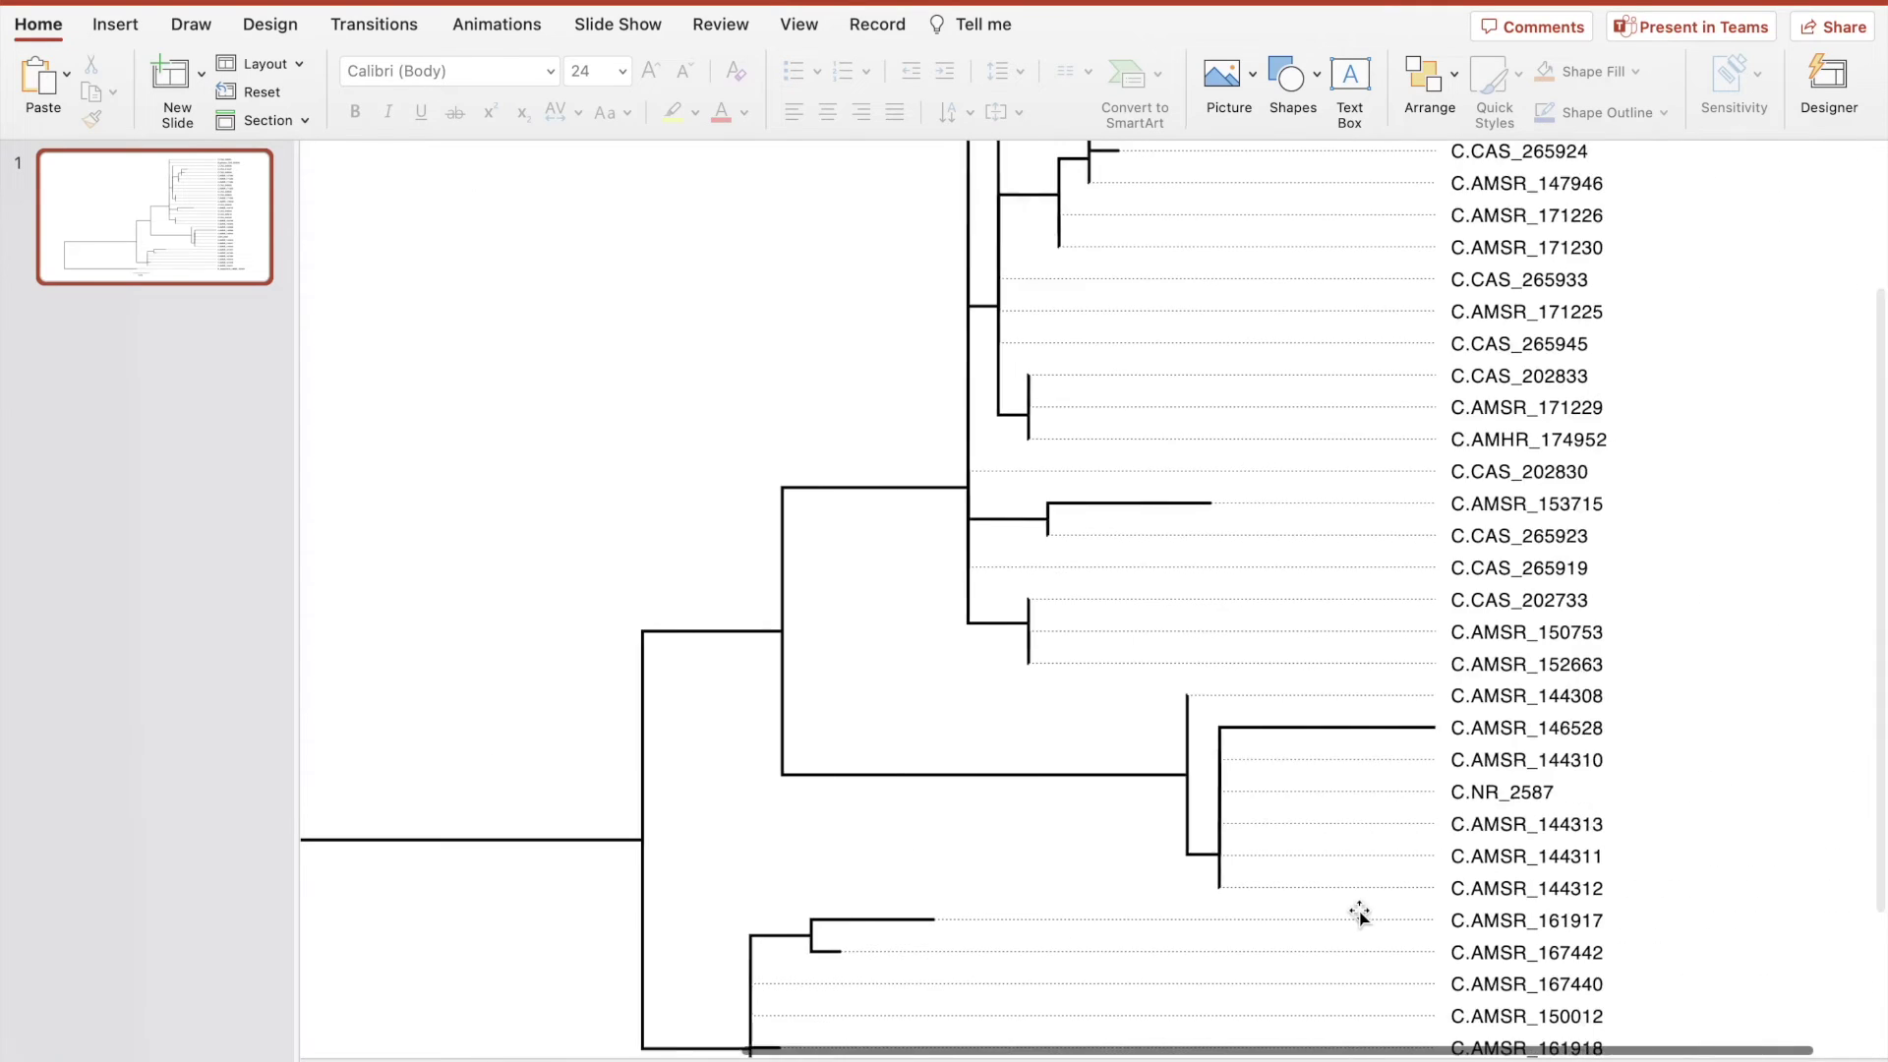
{"action": "scroll", "coordinate": [1359, 913], "scroll_direction": "down", "scroll_amount": 5}
{"action": "scroll", "coordinate": [1359, 913], "scroll_direction": "left", "scroll_amount": 4}
{"action": "scroll", "coordinate": [1359, 913], "scroll_direction": "right", "scroll_amount": 6}
{"action": "scroll", "coordinate": [1359, 913], "scroll_direction": "up", "scroll_amount": 5}
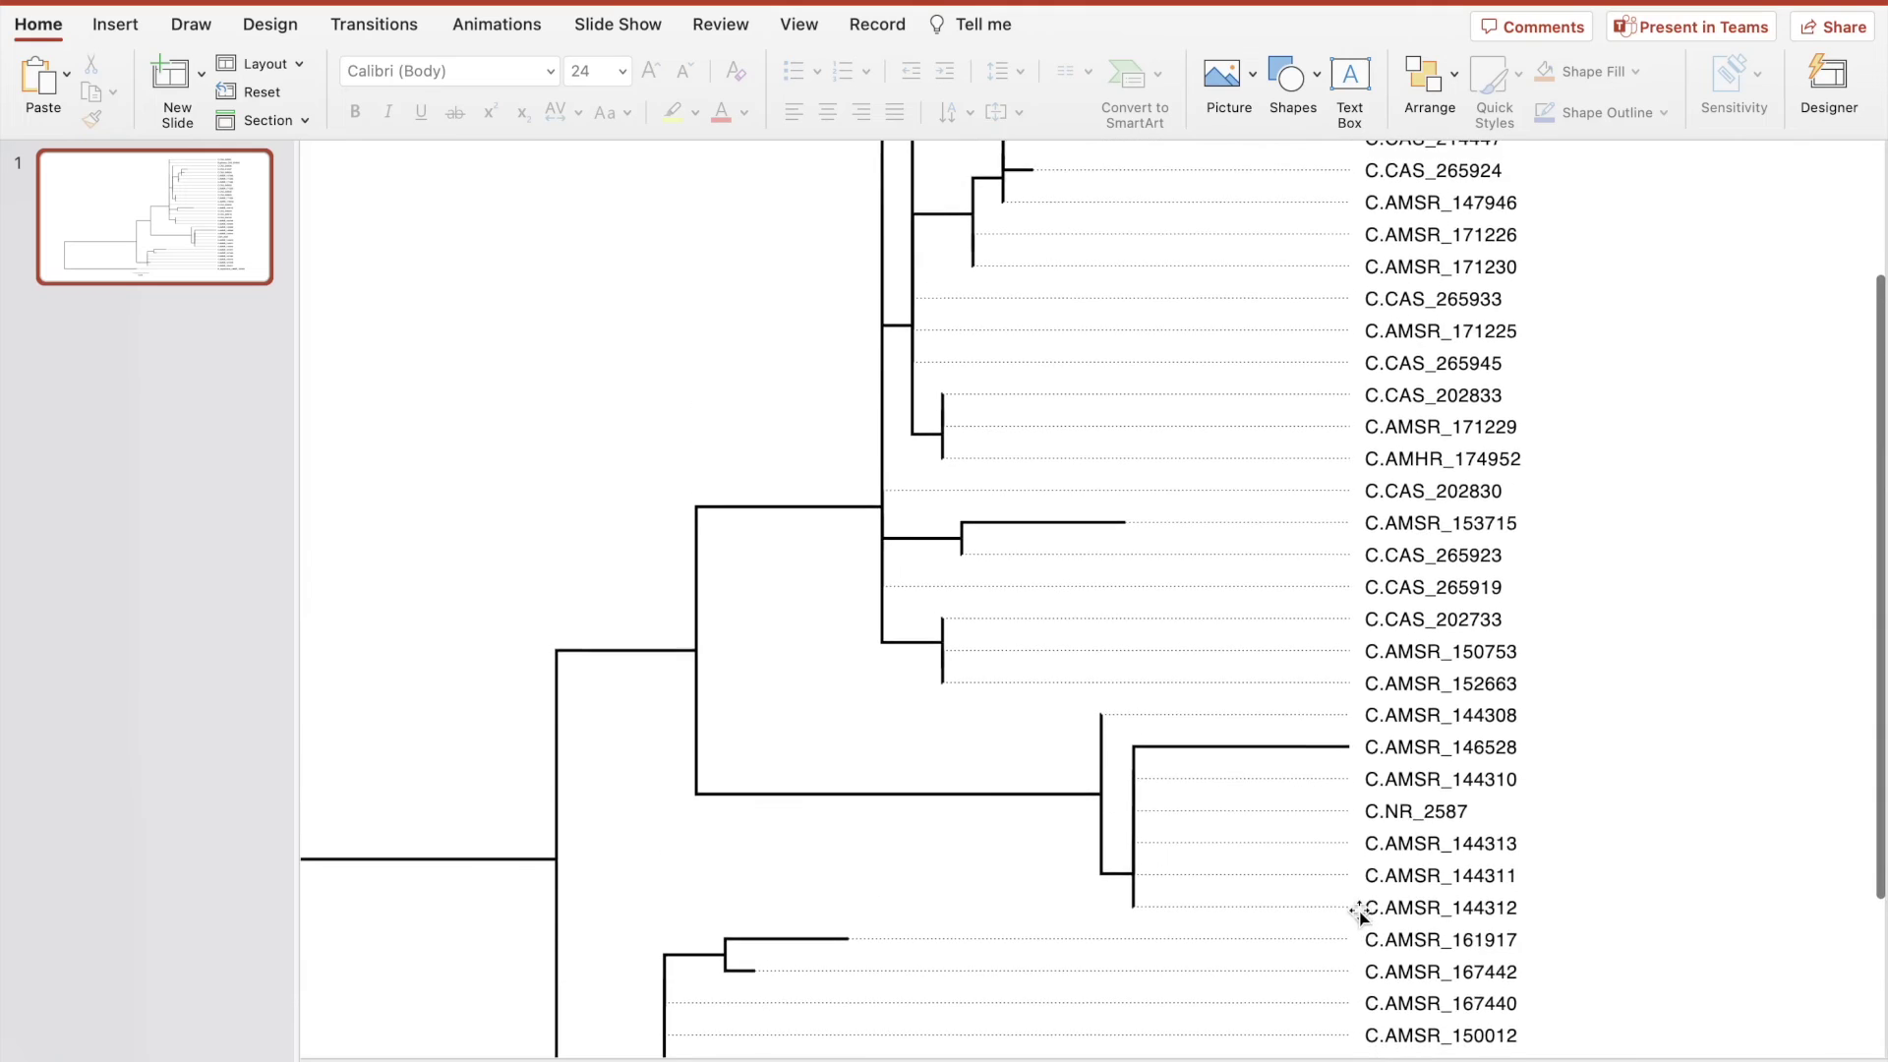
{"action": "scroll", "coordinate": [1358, 913], "scroll_direction": "left", "scroll_amount": 5}
{"action": "scroll", "coordinate": [1359, 913], "scroll_direction": "up", "scroll_amount": 2}
- Bring up the labeled tree PDF to look up the support values for reference
{"action": "key", "text": "super+Tab"}
{"action": "key", "text": "super+Tab"}
{"action": "key", "text": "super+Tab"}
{"action": "key", "text": "super+Tab"}
{"action": "key", "text": "super+o"}
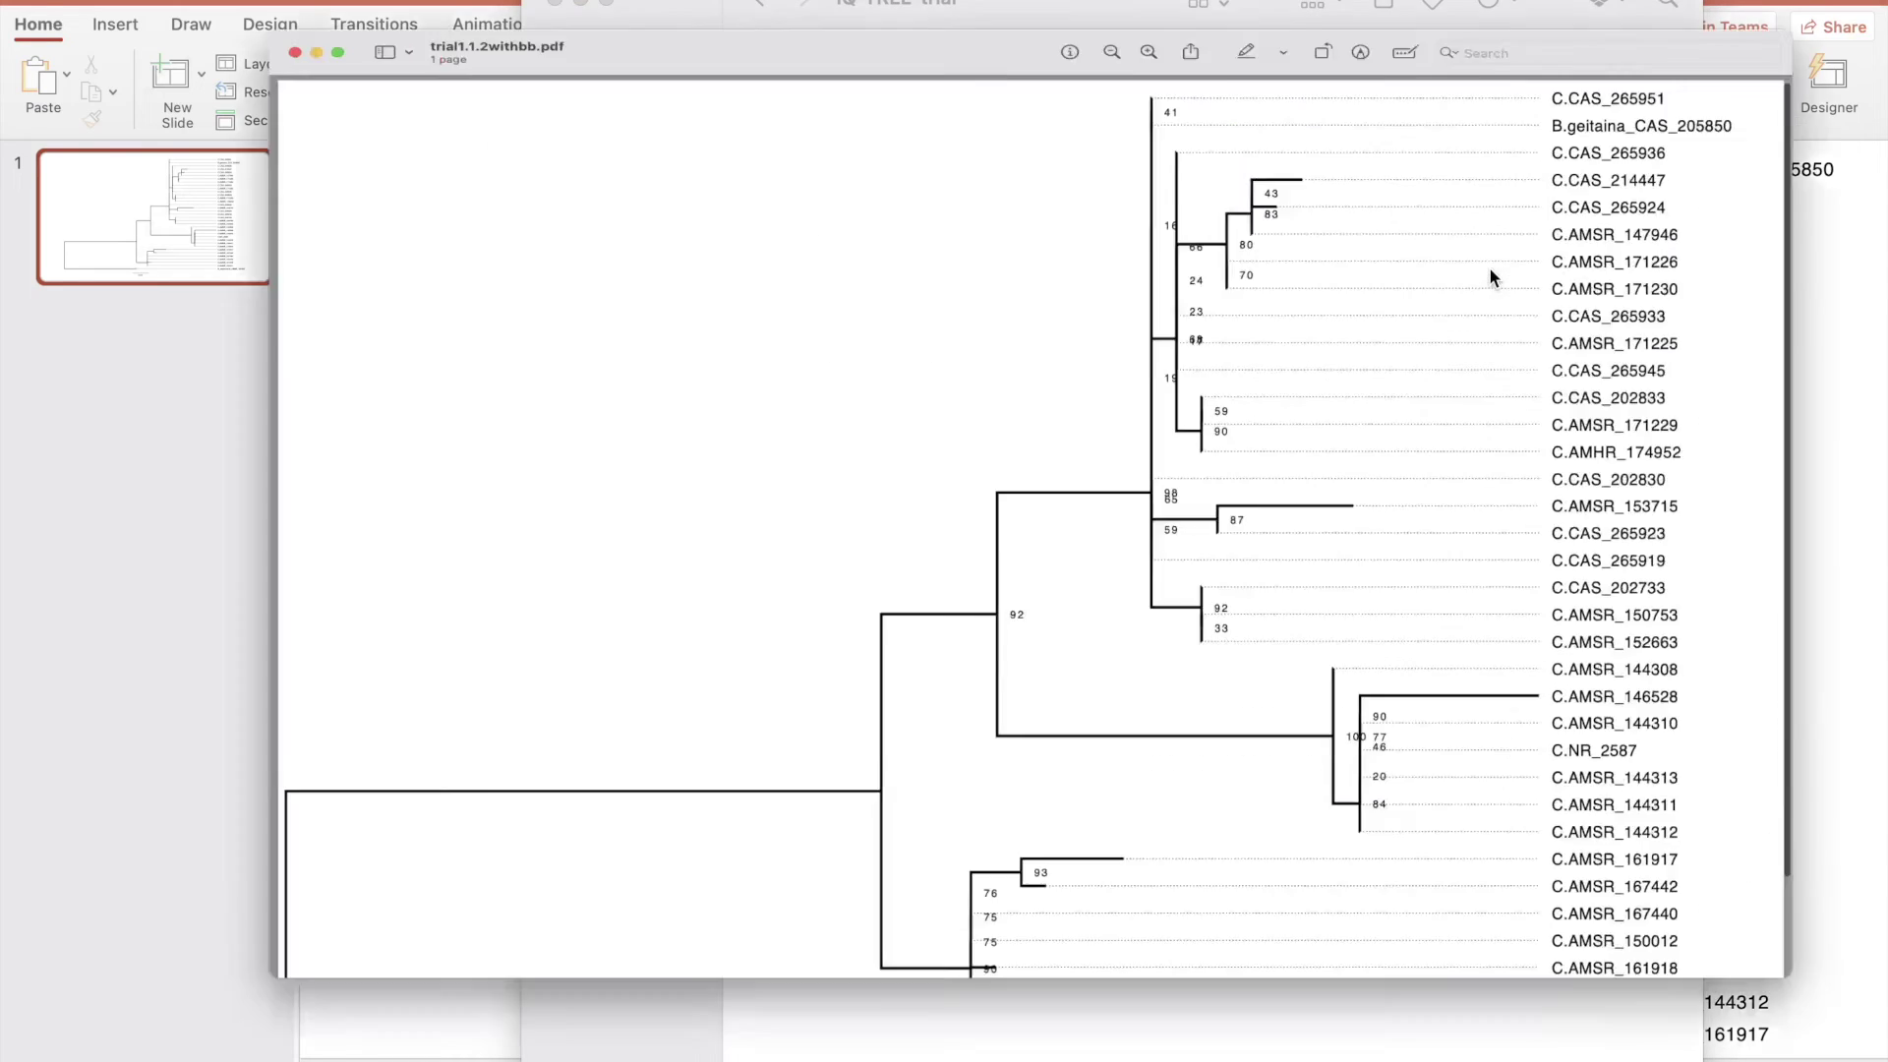
{"action": "scroll", "coordinate": [784, 707], "scroll_direction": "up", "scroll_amount": 5}
{"action": "scroll", "coordinate": [1043, 673], "scroll_direction": "down", "scroll_amount": 5}
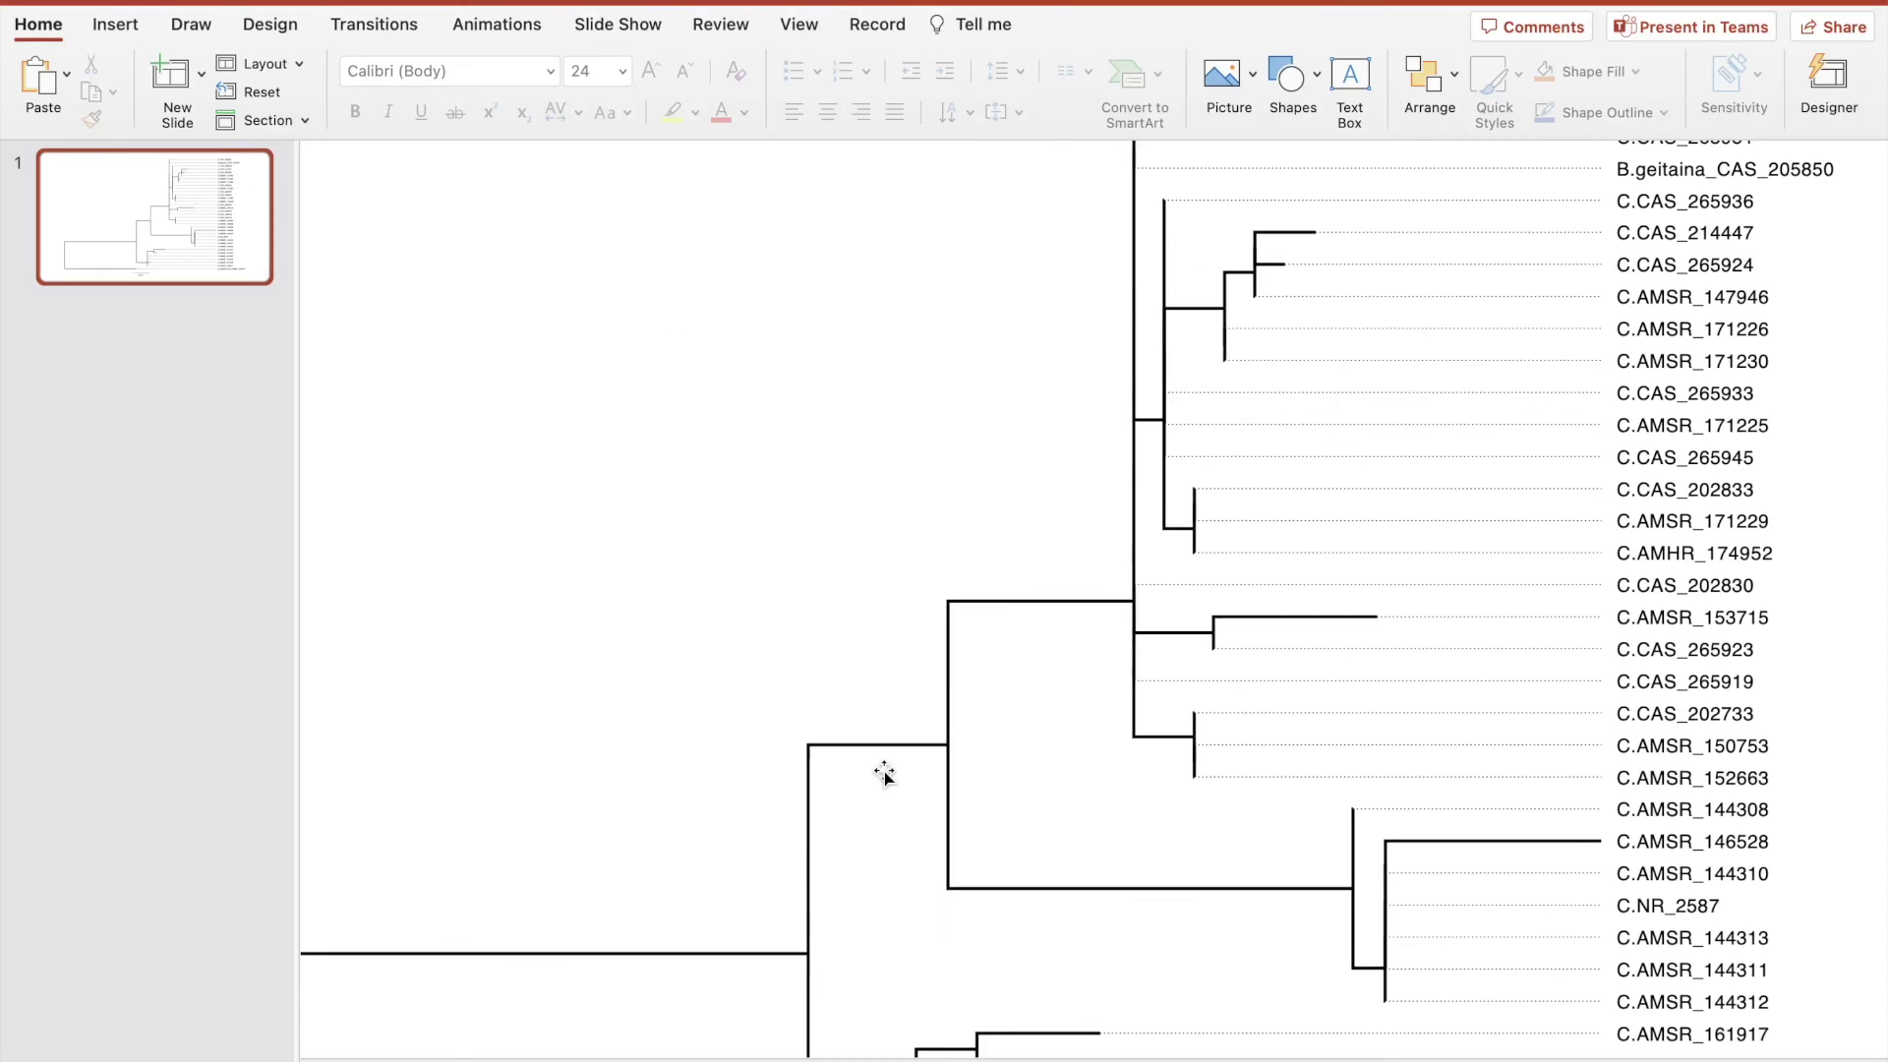
{"action": "scroll", "coordinate": [883, 776], "scroll_direction": "down", "scroll_amount": 4}
{"action": "left_click", "coordinate": [99, 21]}
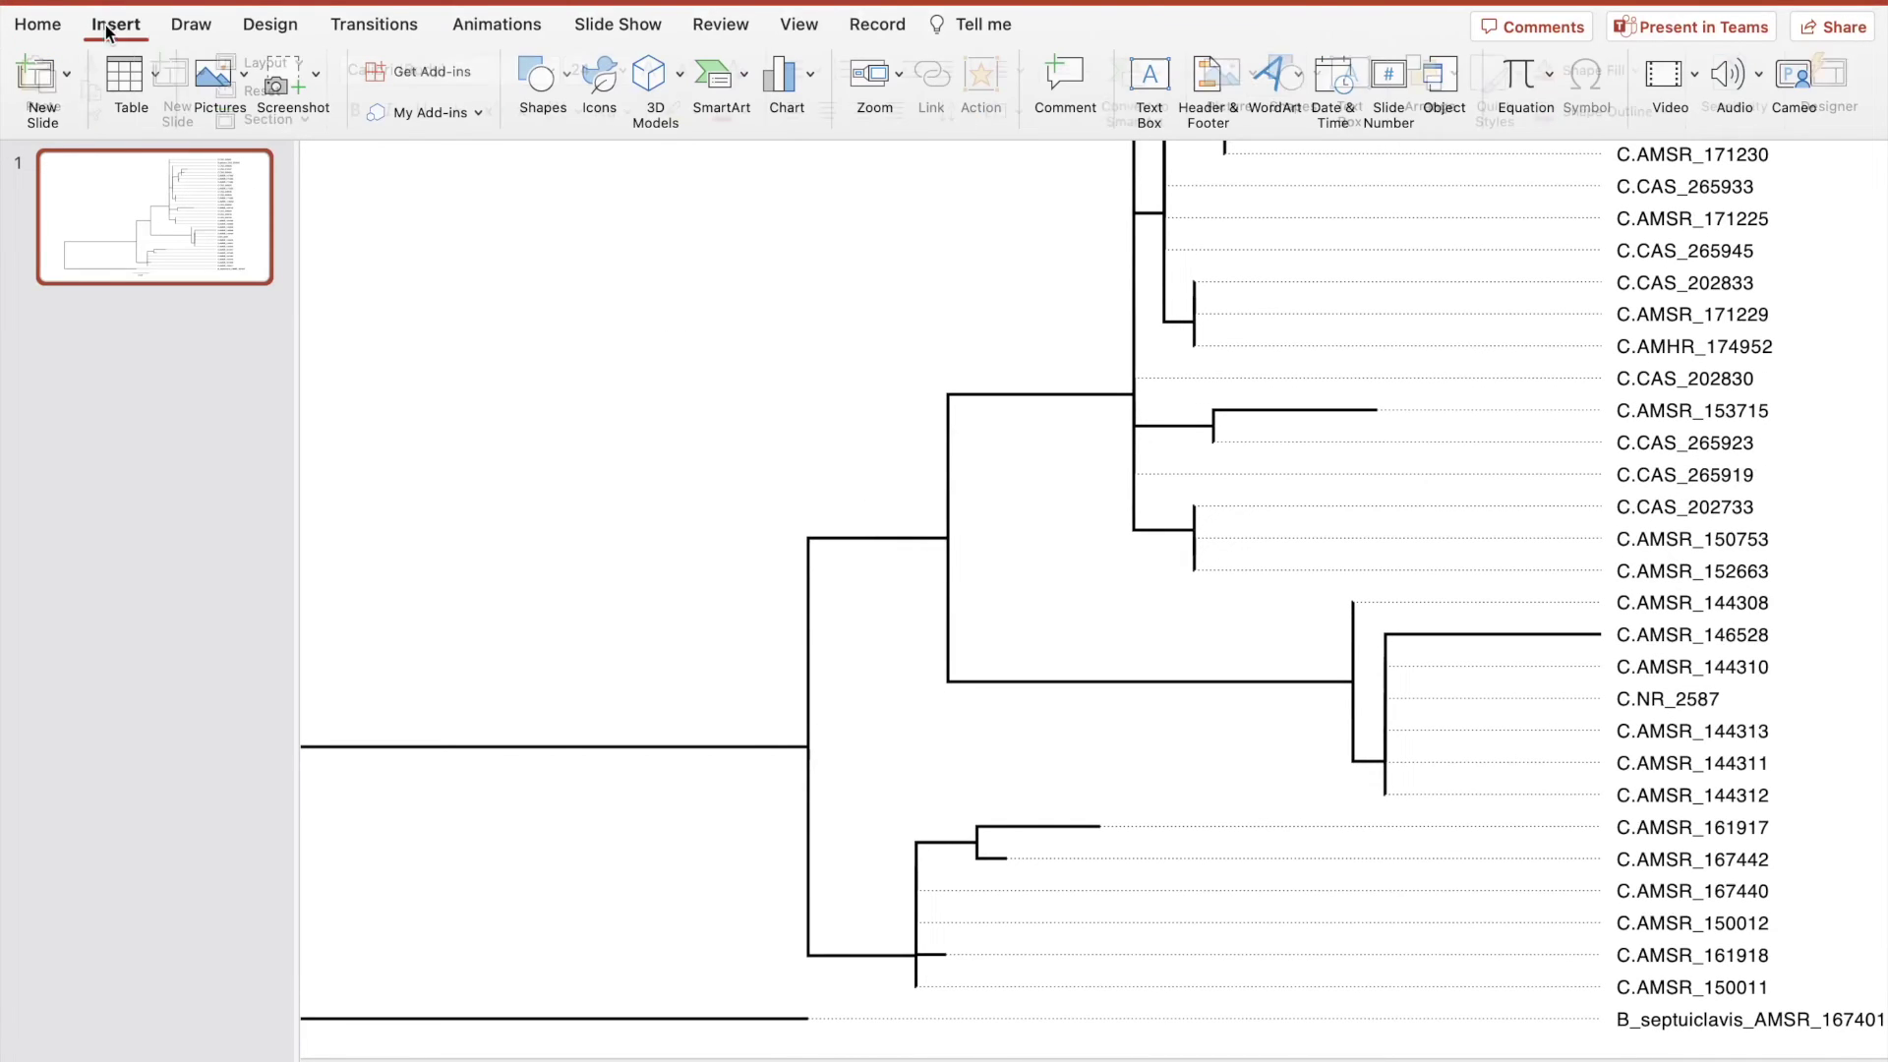
- Add a bold size-11 '92' text box beside the node joining the two upper clades
{"action": "left_click", "coordinate": [1149, 79]}
{"action": "left_click_drag", "start_coordinate": [894, 503], "coordinate": [944, 539]}
{"action": "type", "text": "92"}
{"action": "key", "text": "super+a"}
{"action": "left_click", "coordinate": [39, 24]}
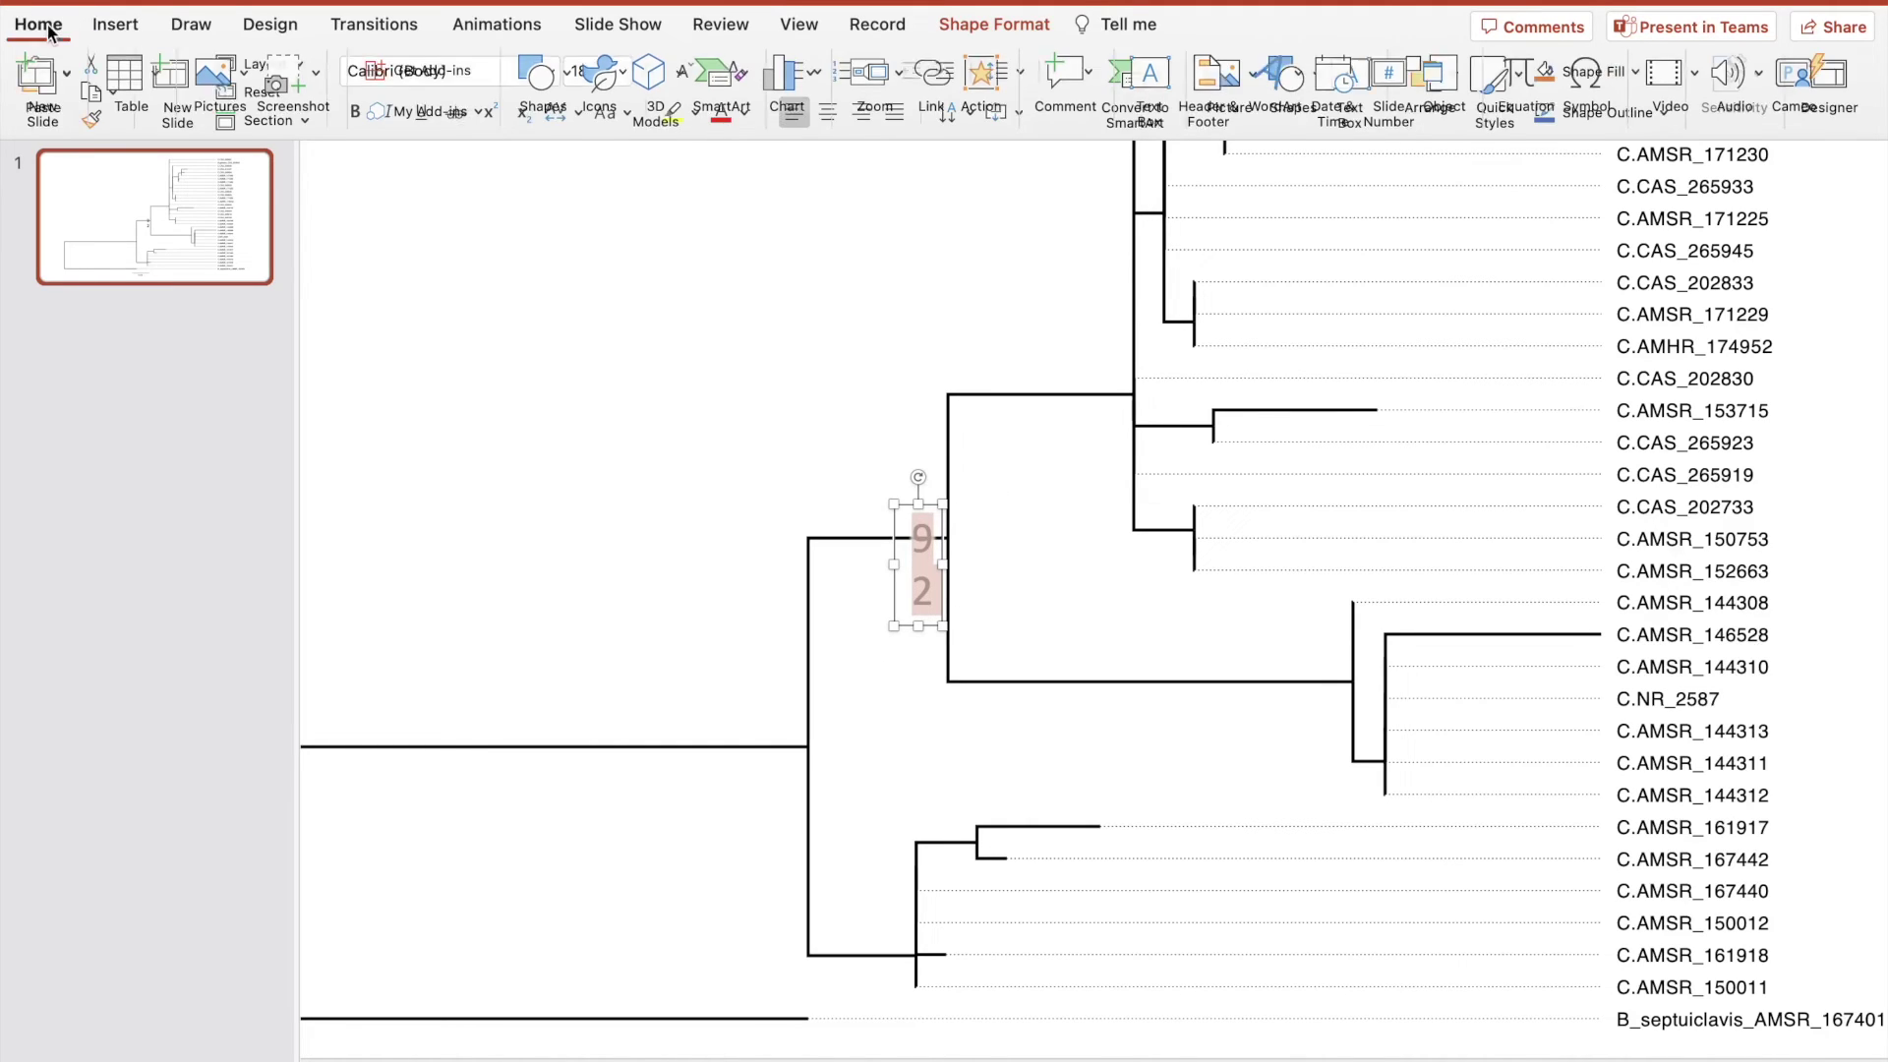
{"action": "left_click", "coordinate": [684, 72]}
{"action": "left_click", "coordinate": [683, 72]}
{"action": "left_click", "coordinate": [684, 72]}
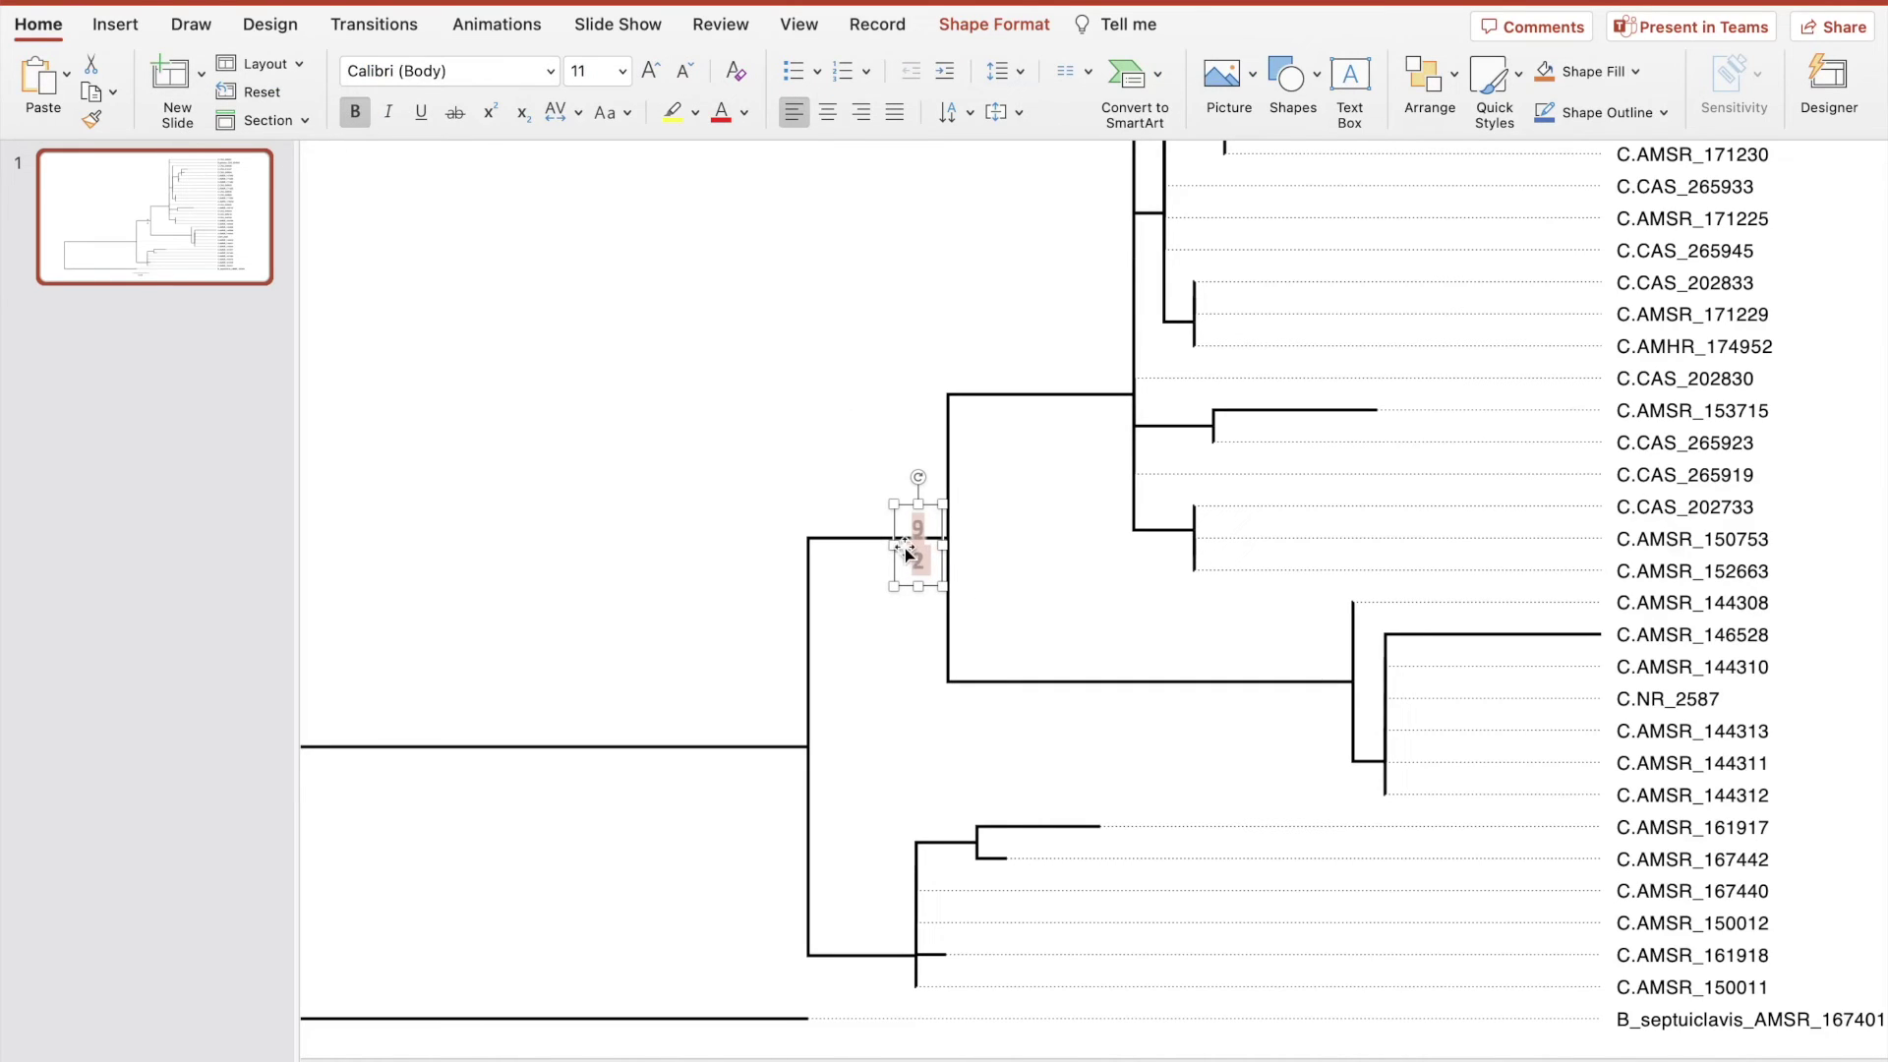
{"action": "left_click_drag", "start_coordinate": [893, 544], "coordinate": [935, 488]}
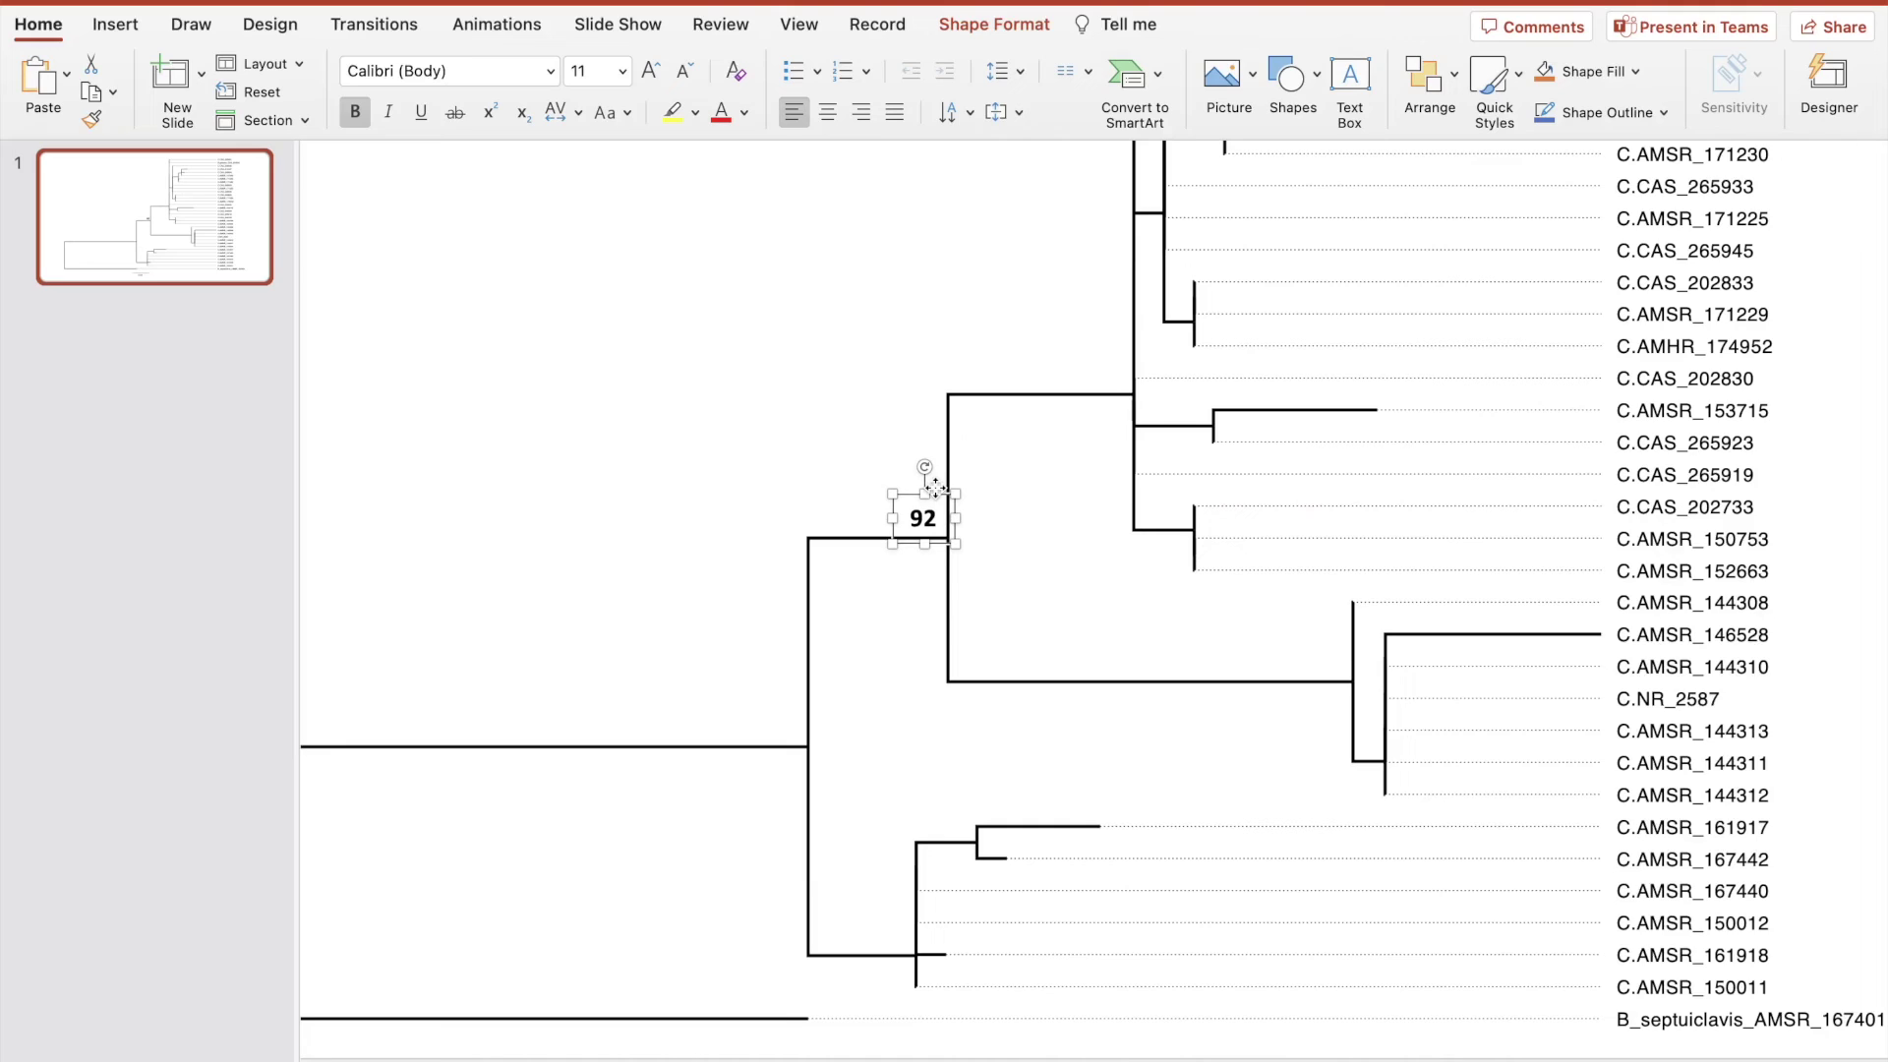
{"action": "mouse_move", "coordinate": [942, 499]}
{"action": "left_mouse_down"}
{"action": "mouse_move", "coordinate": [942, 547]}
{"action": "mouse_move", "coordinate": [992, 514]}
{"action": "mouse_move", "coordinate": [784, 514]}
{"action": "mouse_move", "coordinate": [901, 493]}
{"action": "mouse_move", "coordinate": [886, 526]}
{"action": "mouse_move", "coordinate": [885, 492]}
{"action": "mouse_move", "coordinate": [892, 511]}
{"action": "mouse_move", "coordinate": [933, 499]}
{"action": "left_mouse_up"}
{"action": "left_click", "coordinate": [603, 457]}
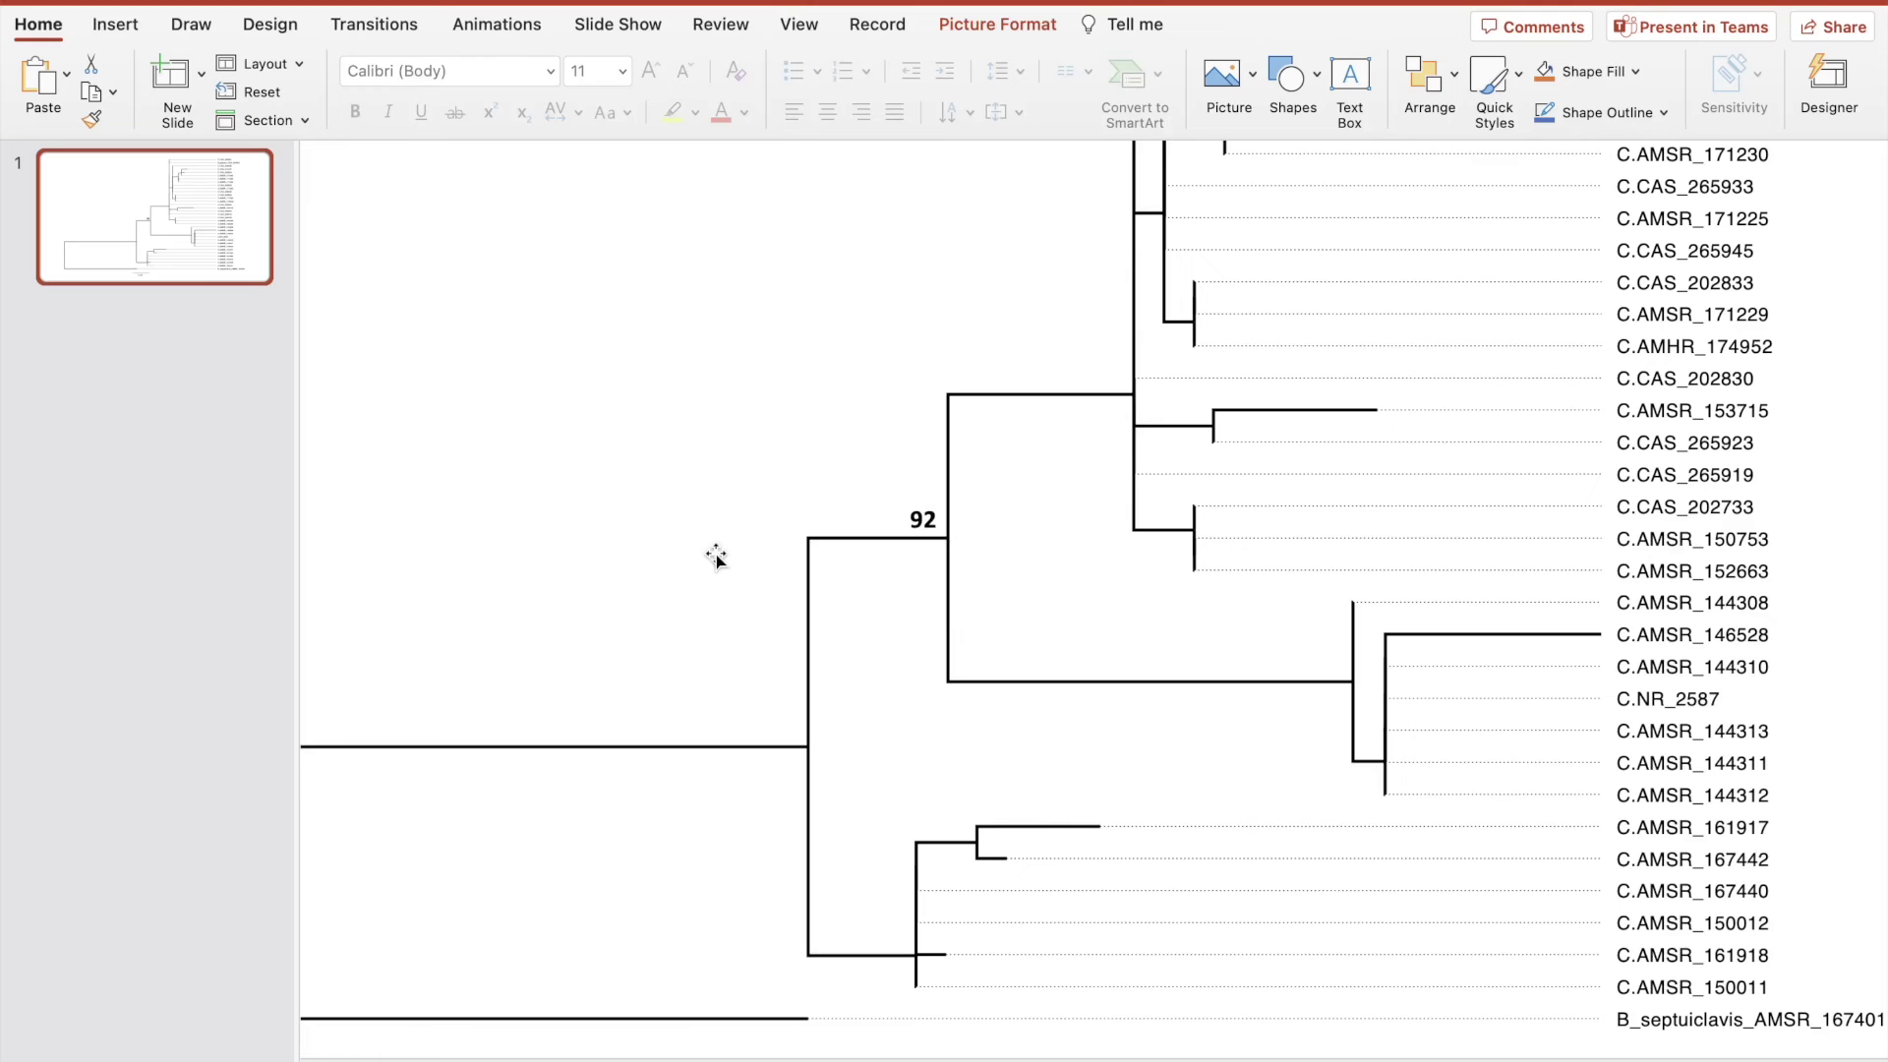
- Draw a box over the C.AMSR_144308 to C.AMSR_144312 clade and fill it dark navy
{"action": "scroll", "coordinate": [716, 557], "scroll_direction": "right", "scroll_amount": 4}
{"action": "scroll", "coordinate": [716, 556], "scroll_direction": "up", "scroll_amount": 3}
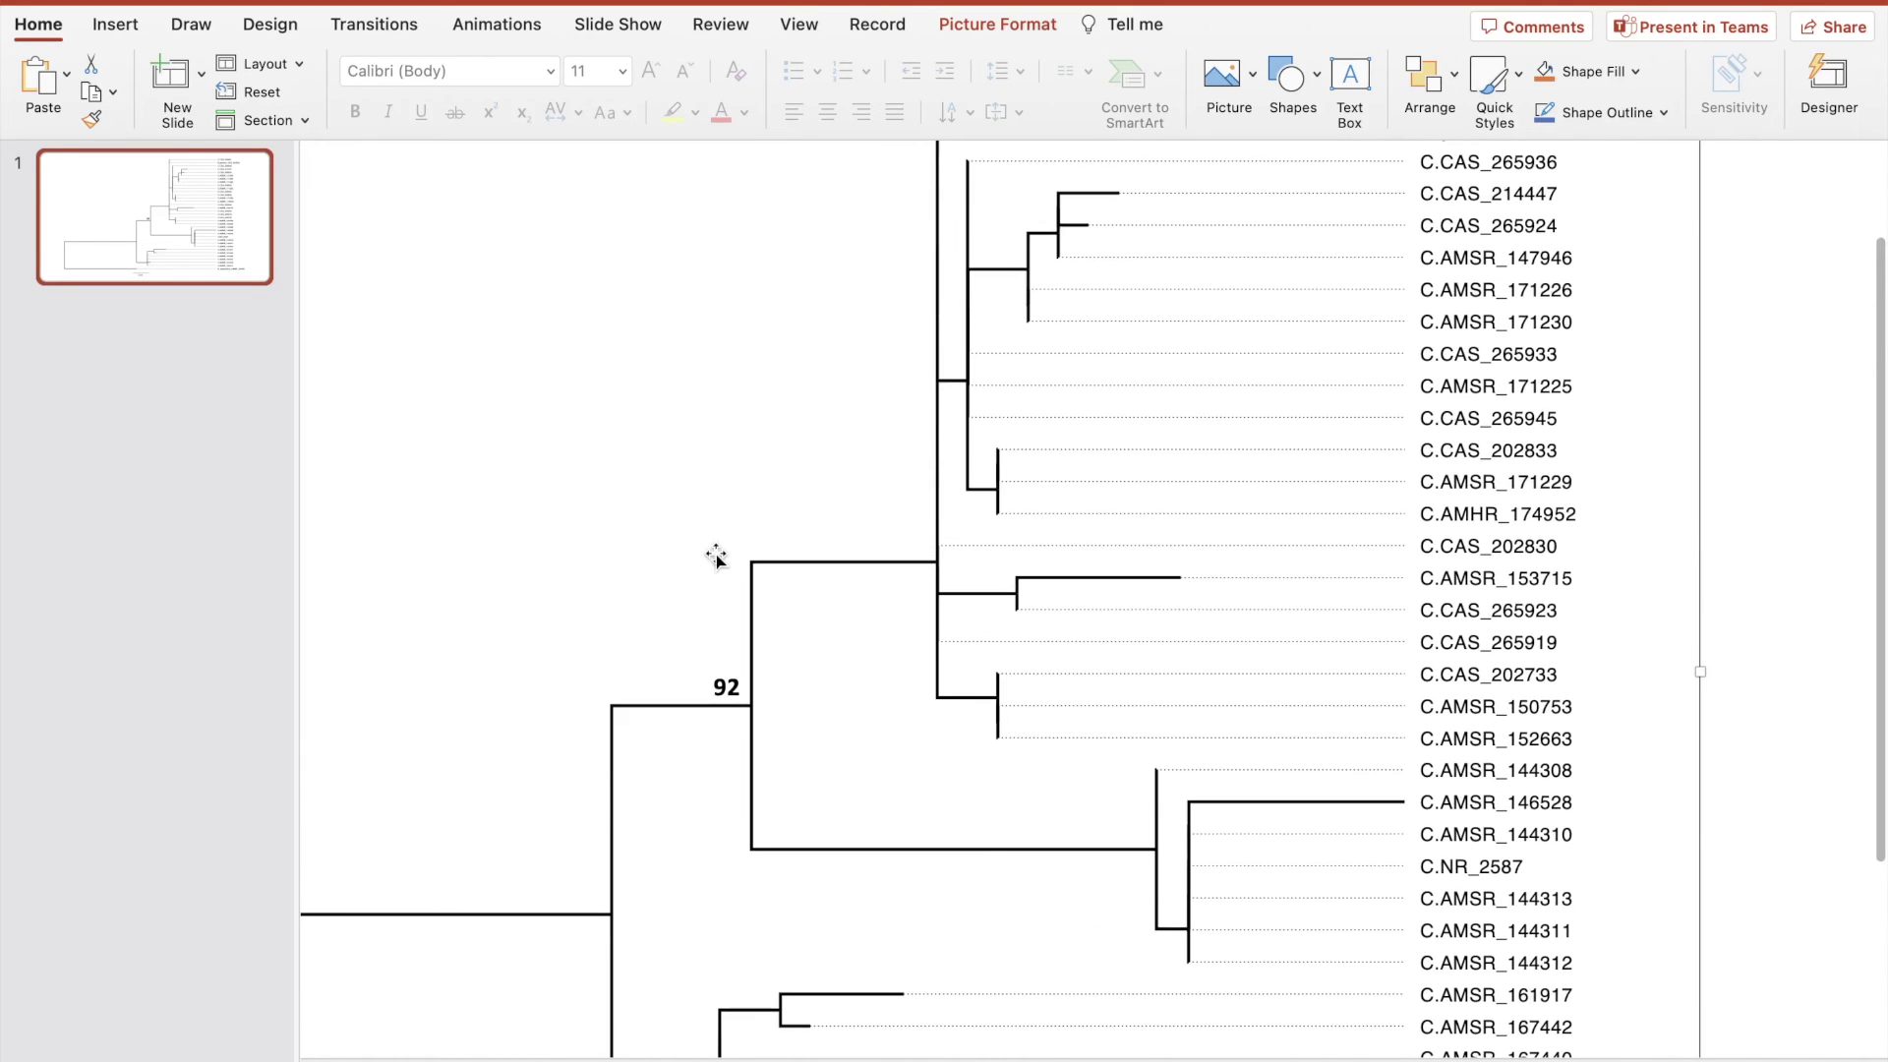
{"action": "scroll", "coordinate": [716, 556], "scroll_direction": "up", "scroll_amount": 2}
{"action": "scroll", "coordinate": [716, 556], "scroll_direction": "down", "scroll_amount": 4}
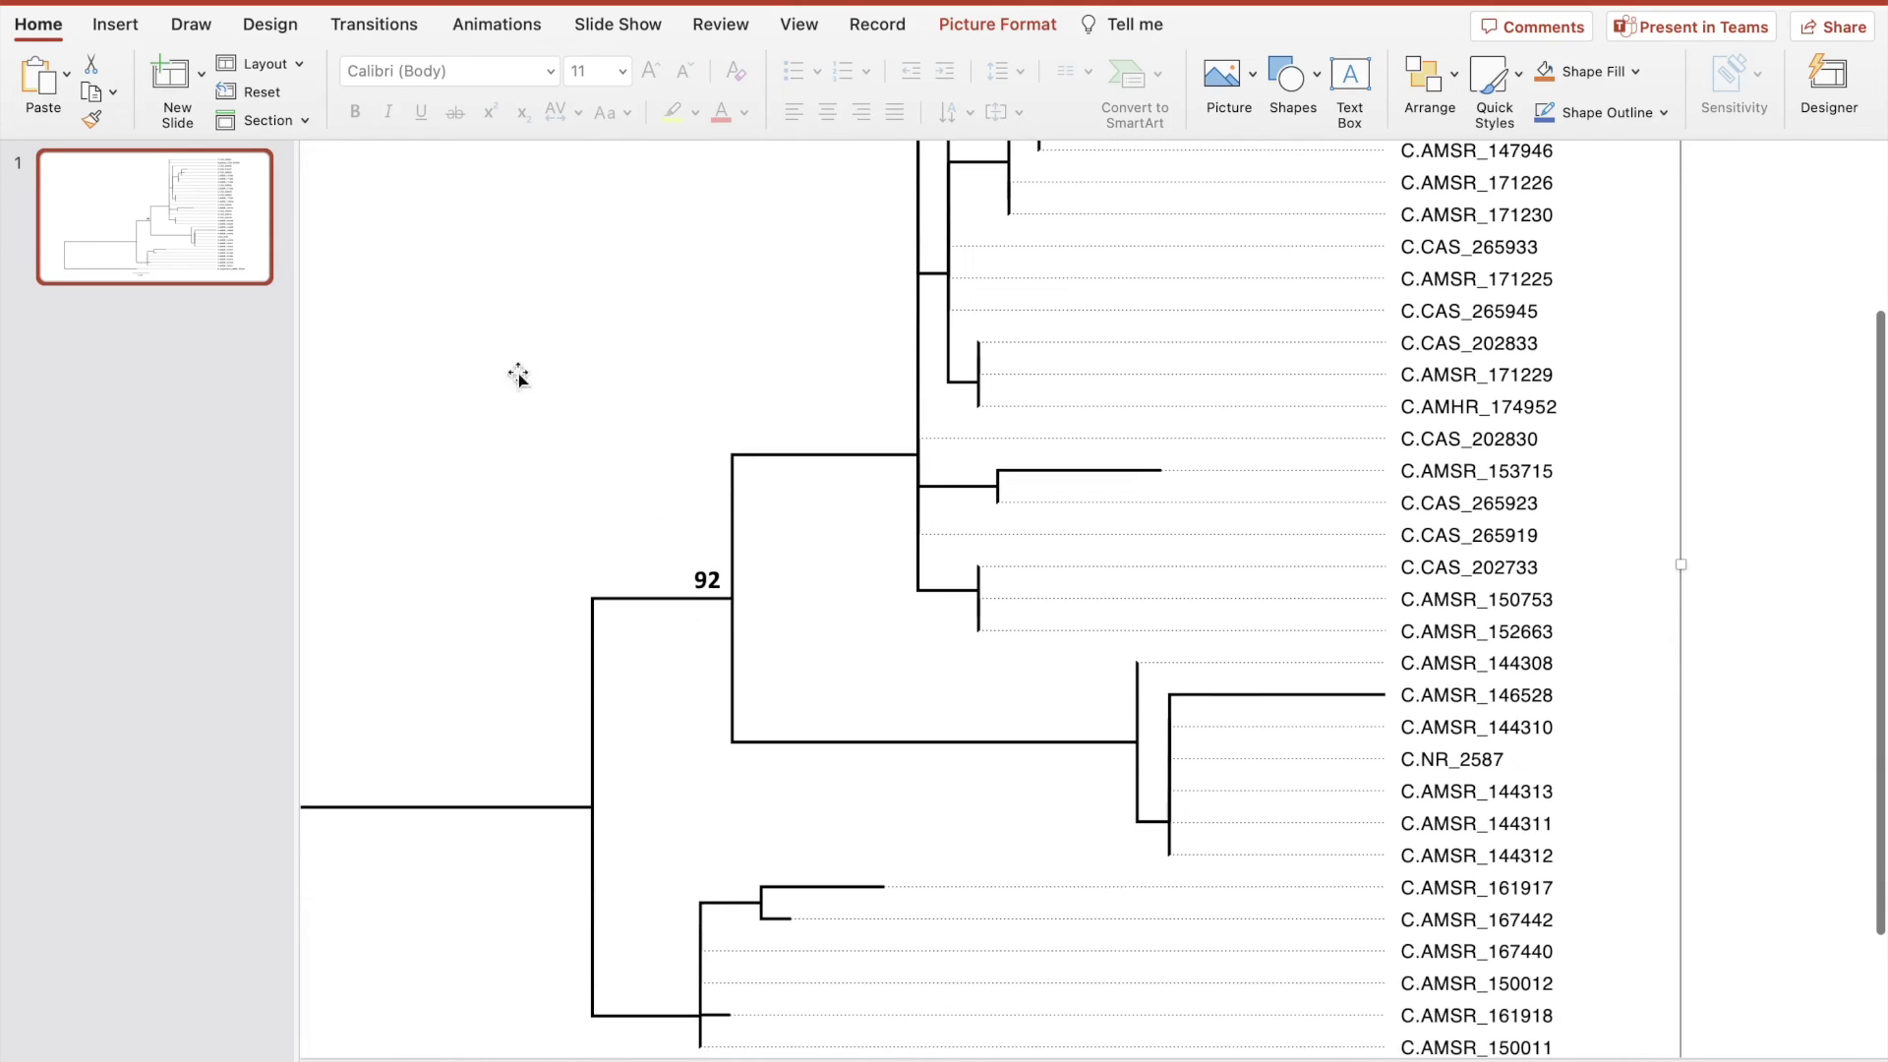
{"action": "left_click", "coordinate": [113, 25]}
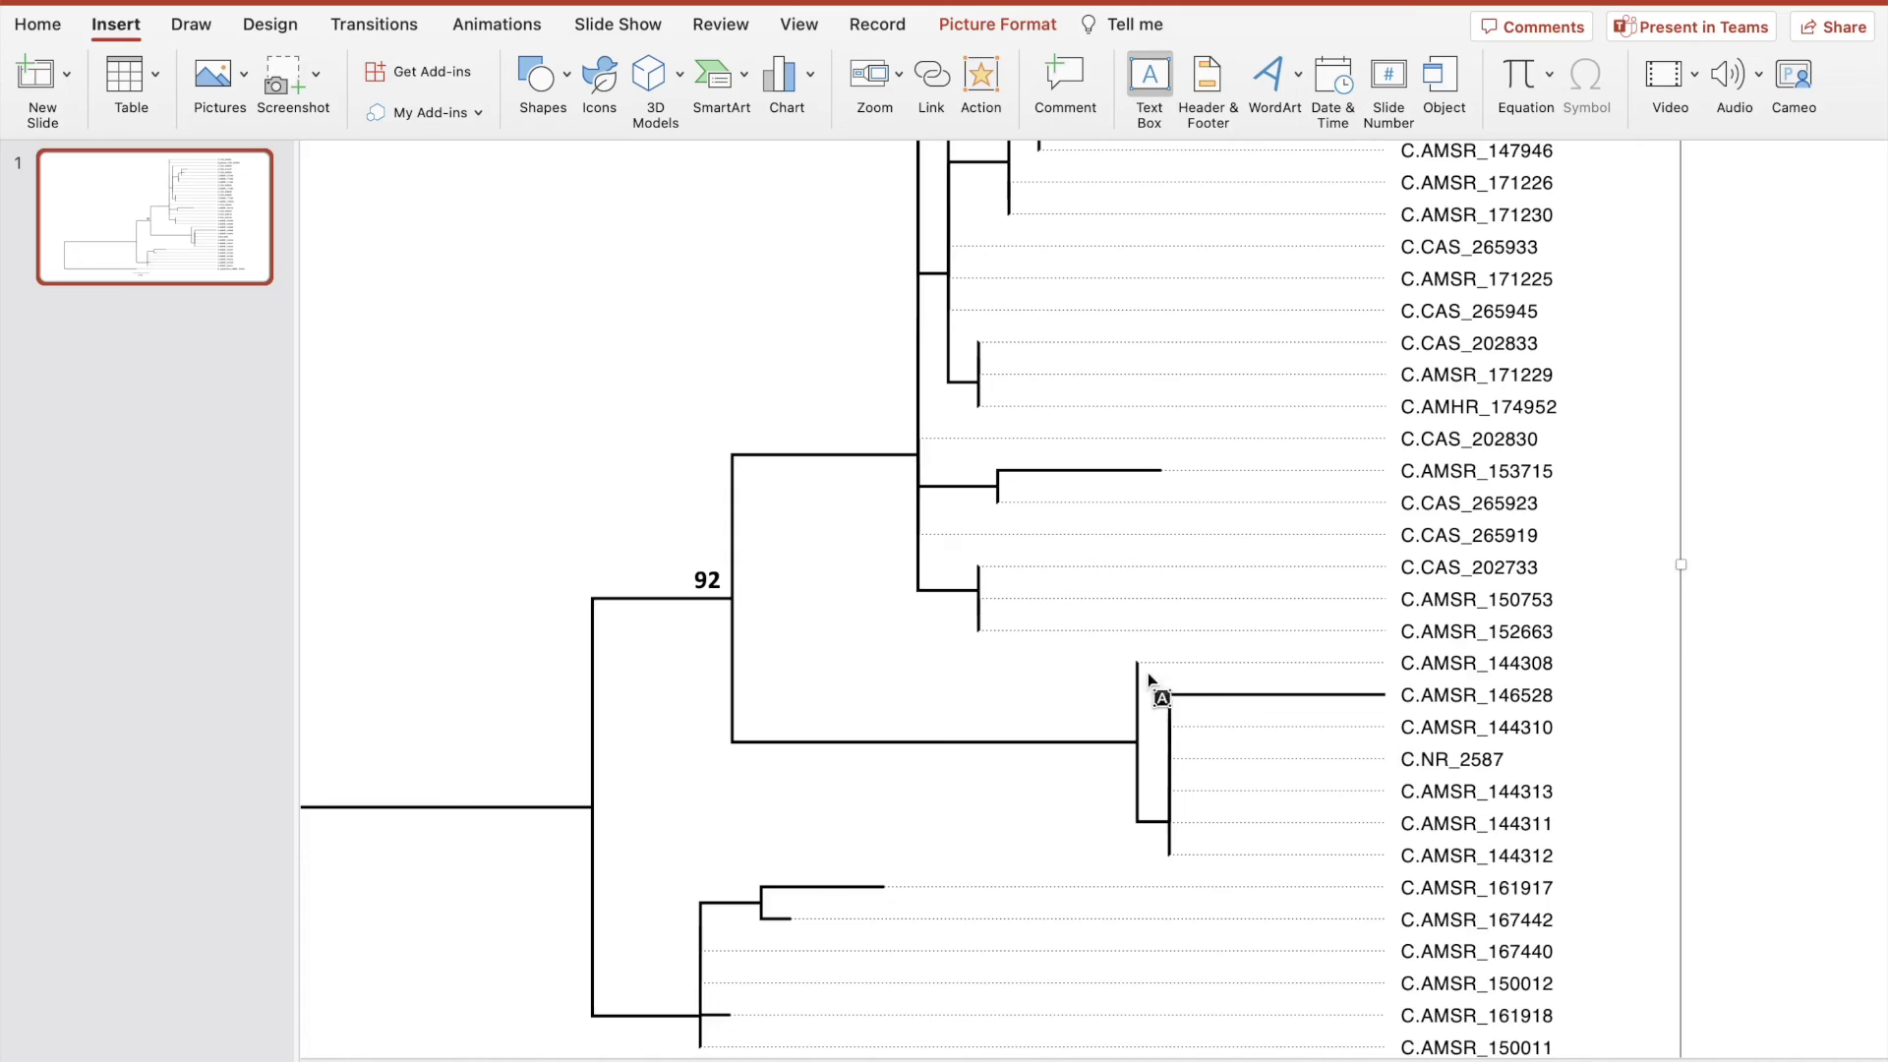
{"action": "left_click_drag", "start_coordinate": [937, 646], "coordinate": [1865, 872]}
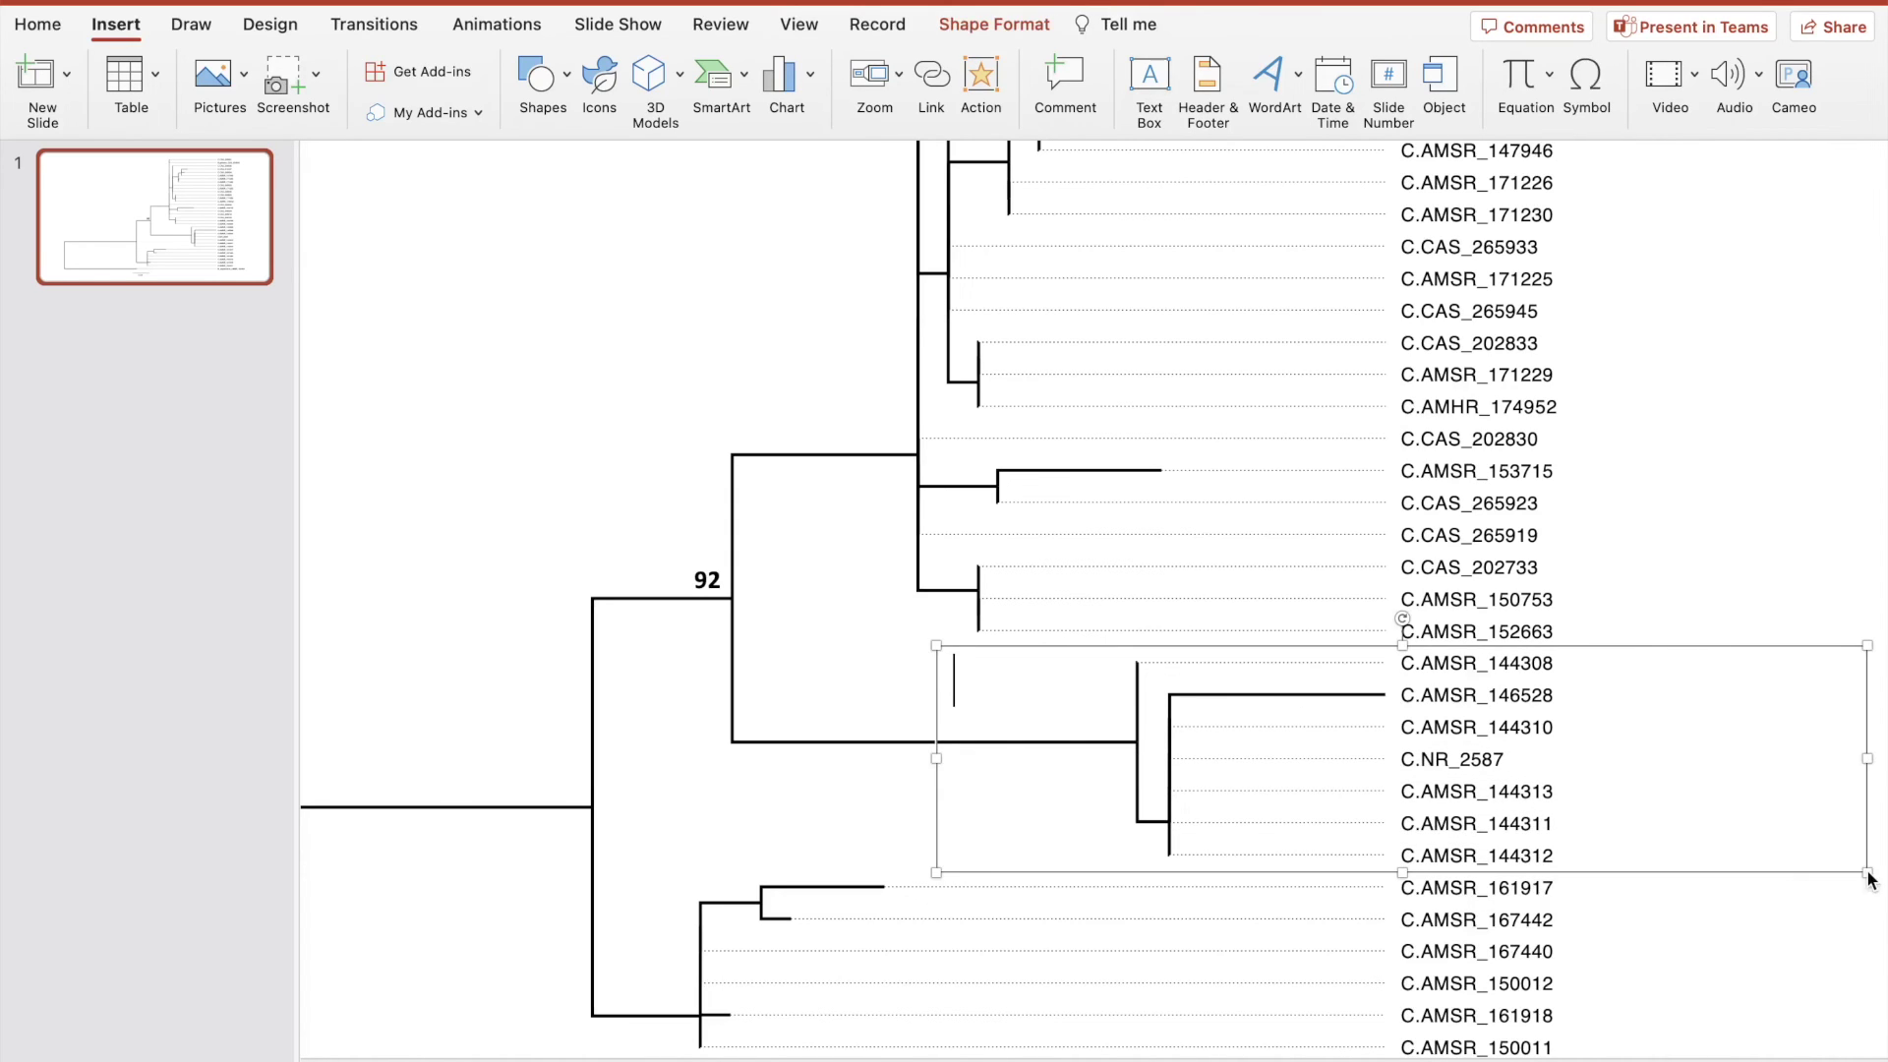
{"action": "left_click", "coordinate": [1032, 26]}
{"action": "left_click", "coordinate": [524, 71]}
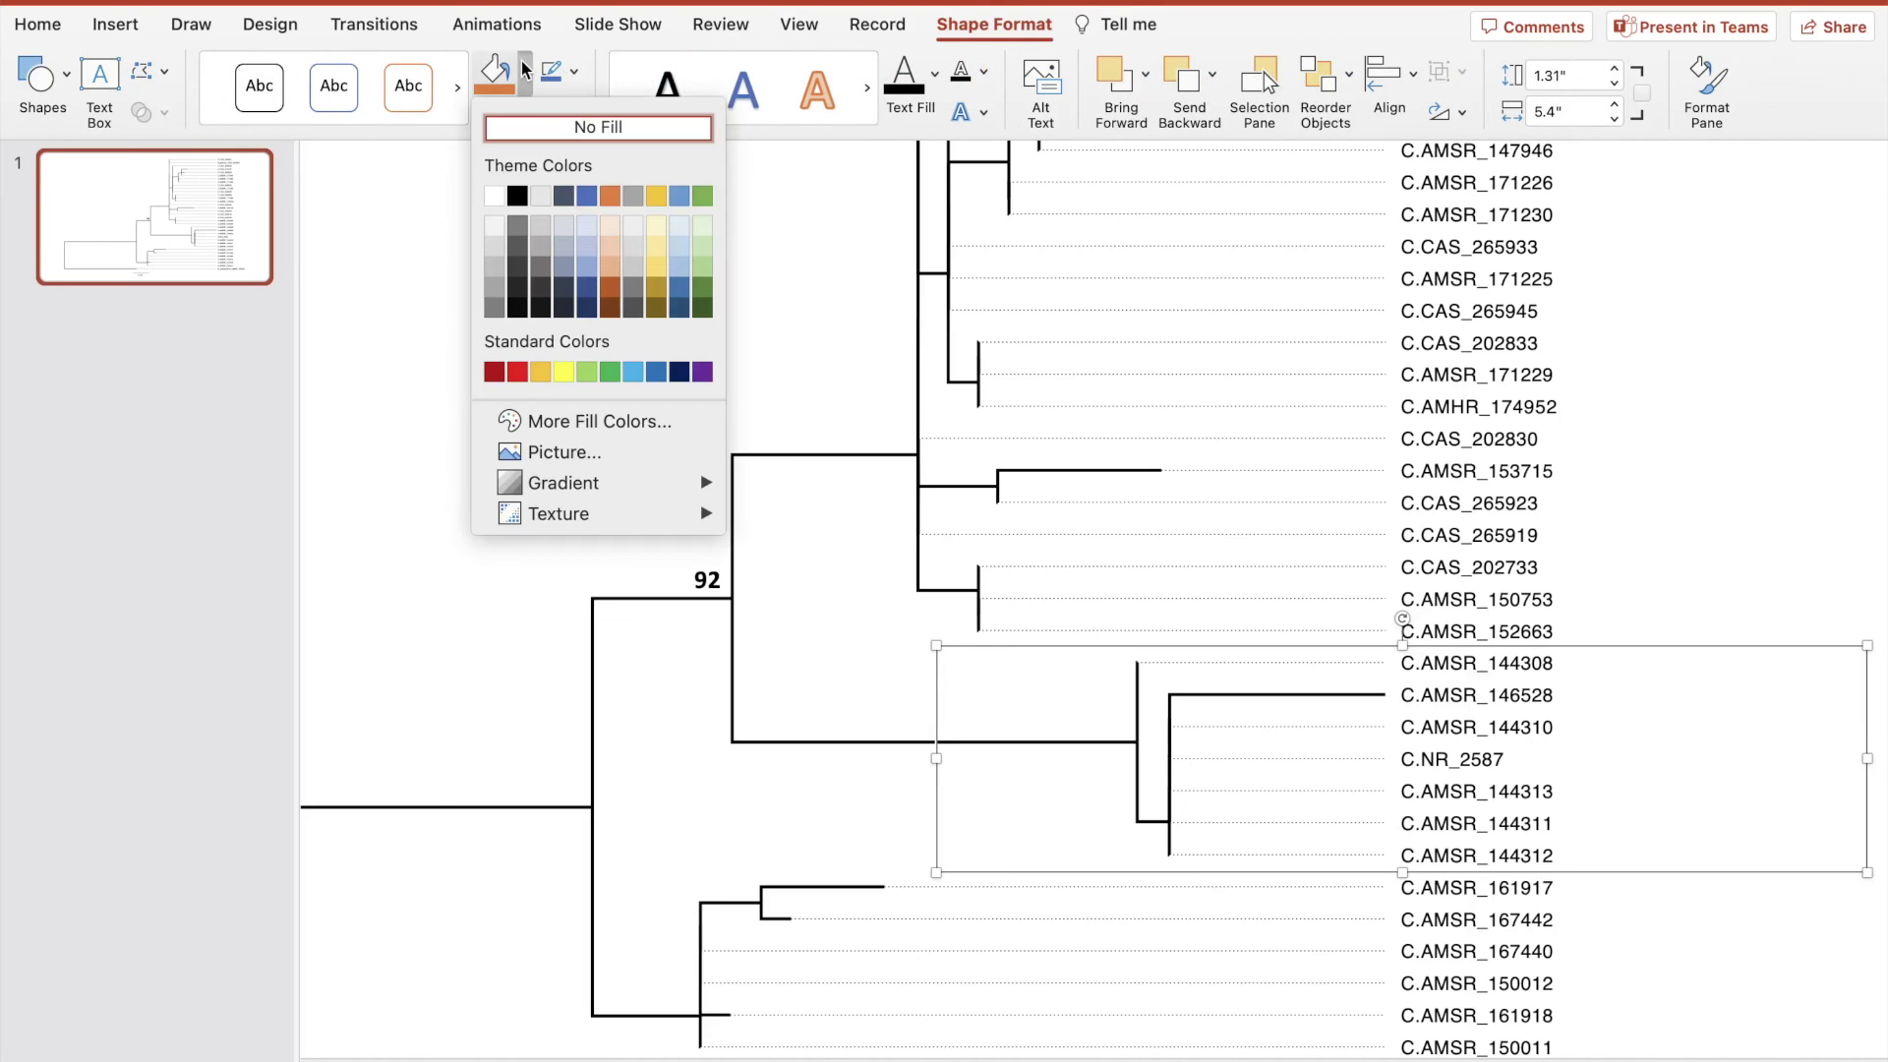
{"action": "left_click", "coordinate": [672, 371]}
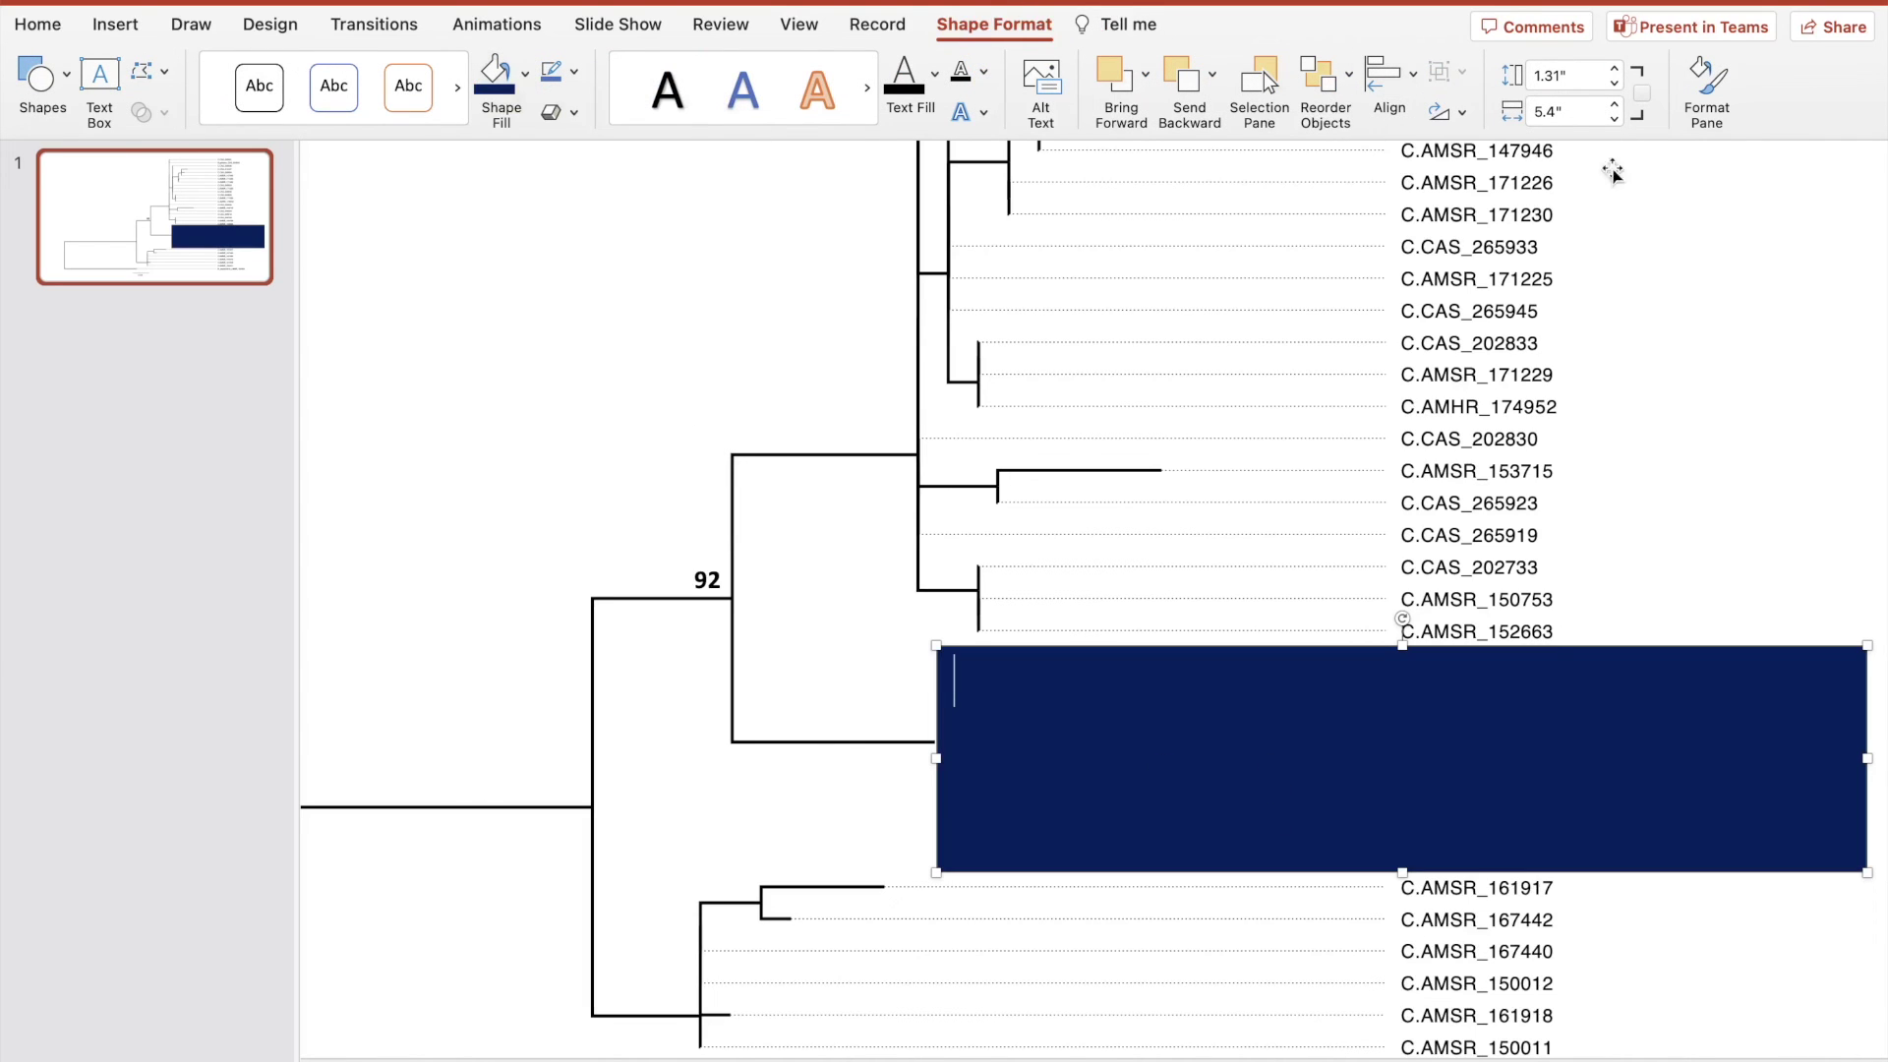
- Set the navy box's fill transparency to 61% so the branches show through
{"action": "left_click", "coordinate": [1707, 88]}
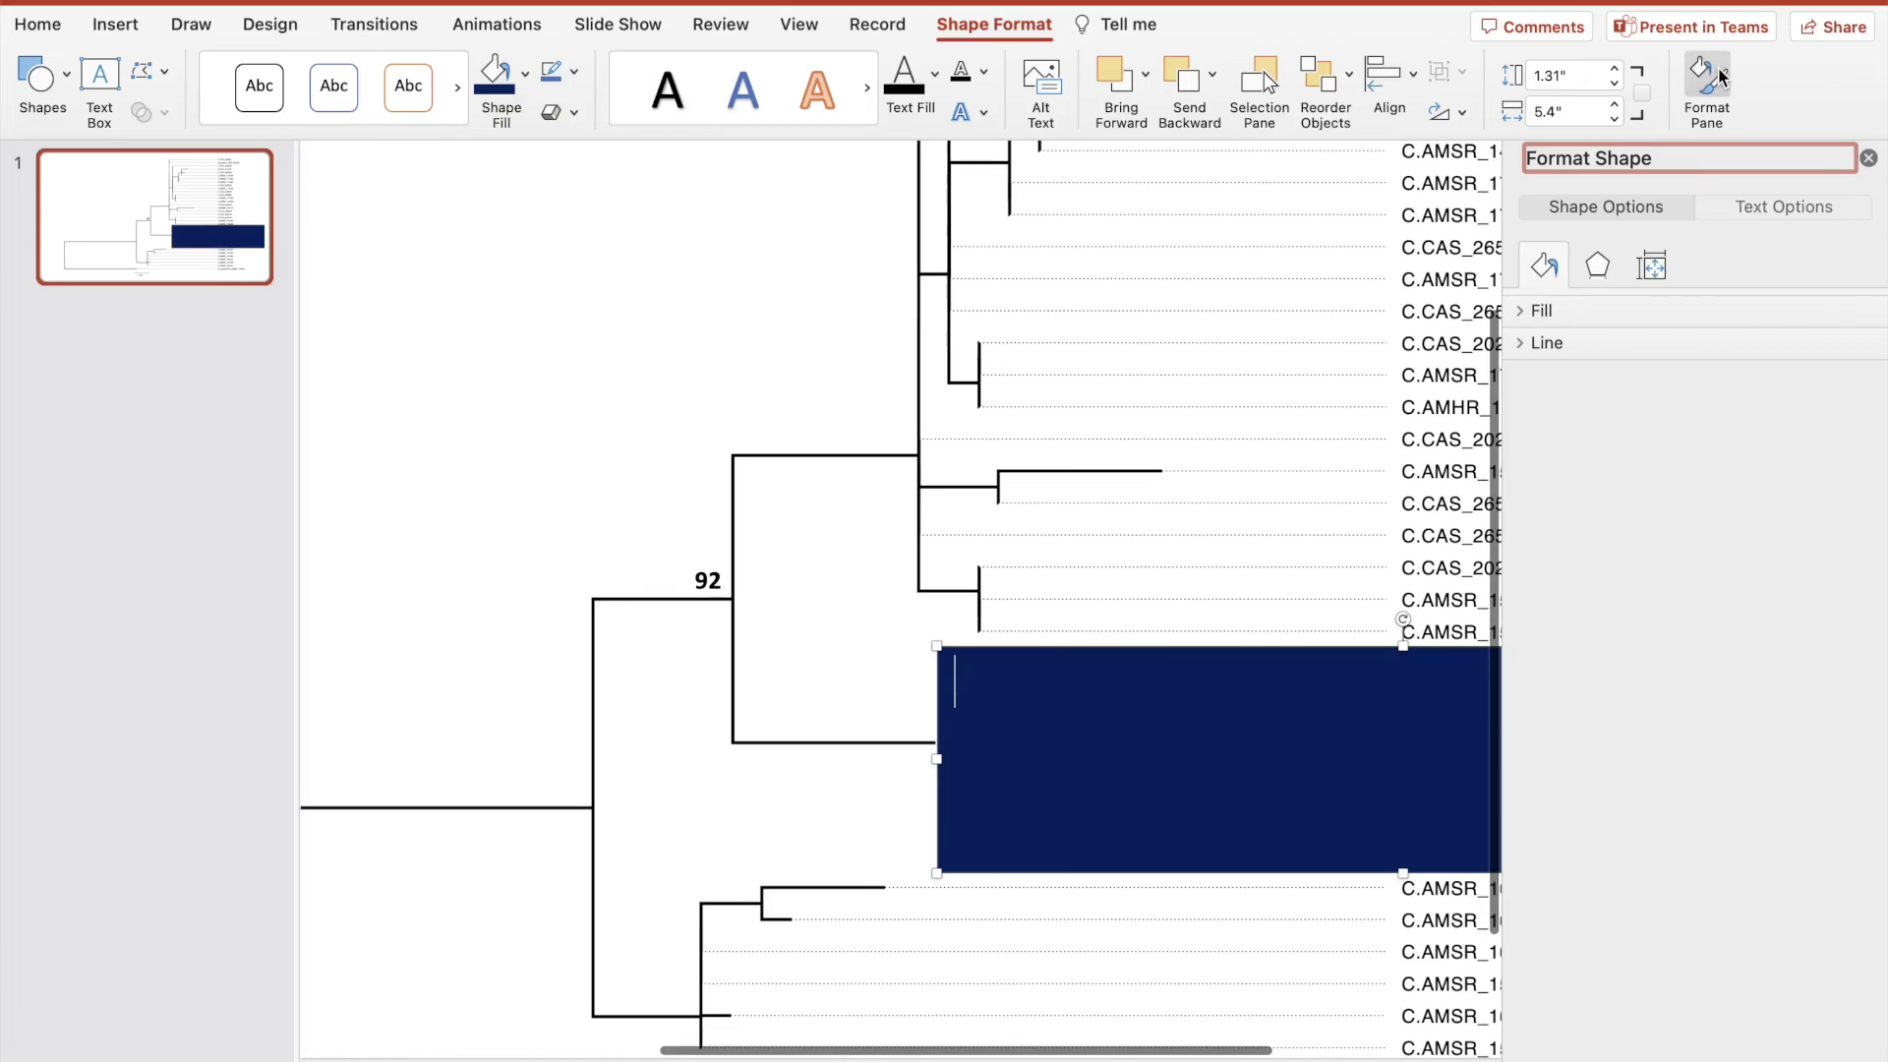
{"action": "left_click", "coordinate": [1529, 313]}
{"action": "left_click_drag", "start_coordinate": [1640, 556], "coordinate": [1718, 557]}
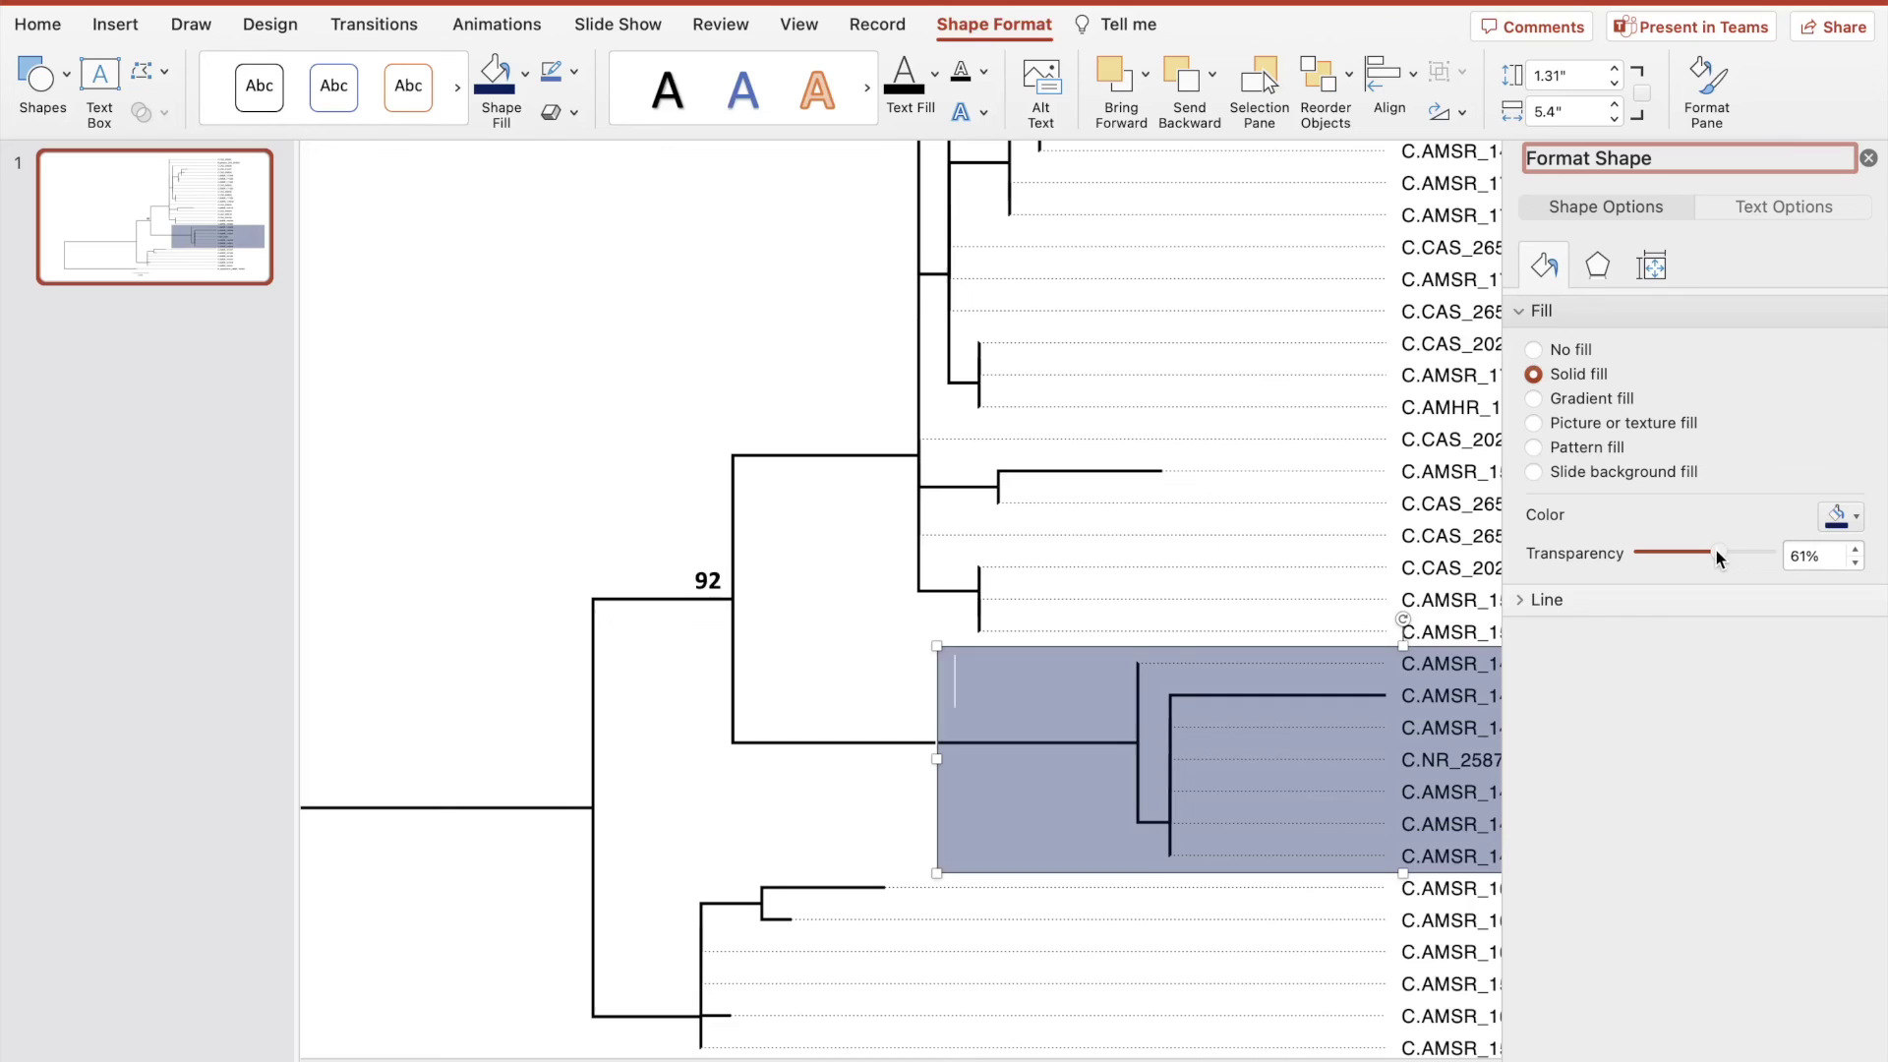
{"action": "left_click", "coordinate": [1866, 159]}
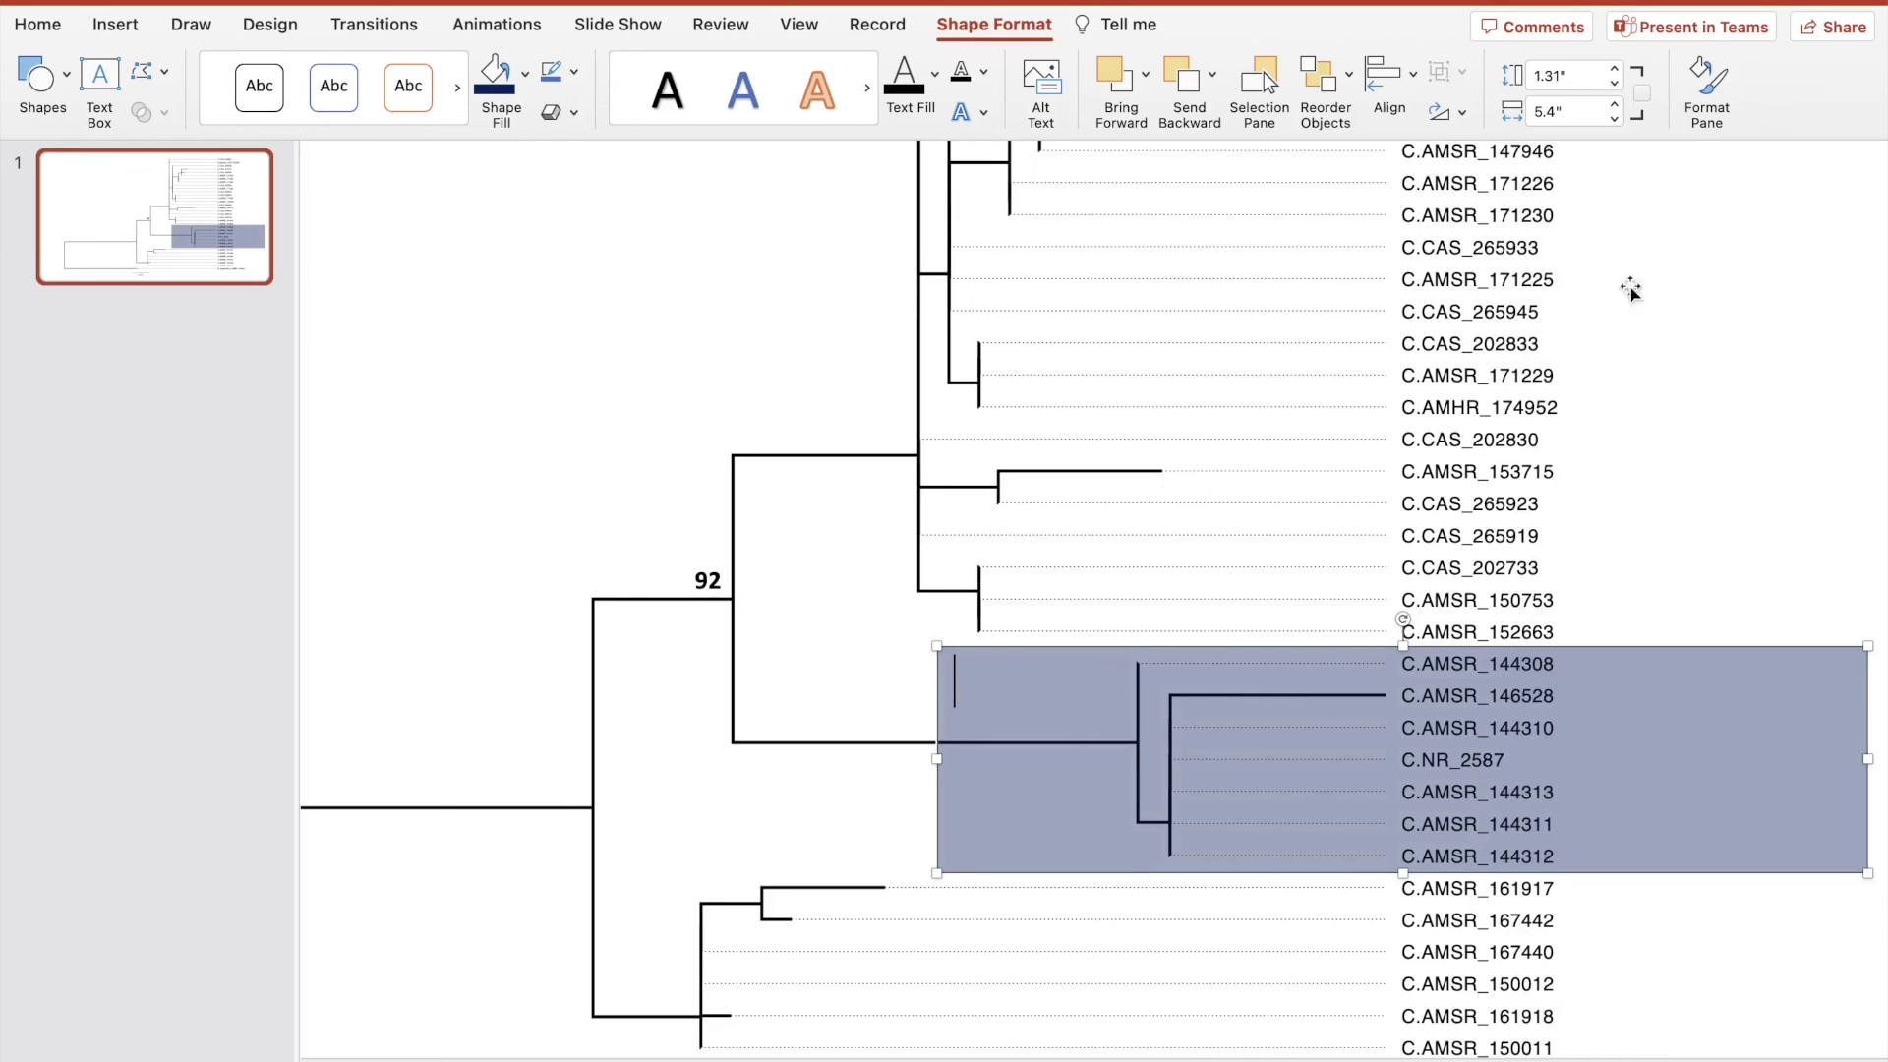
{"action": "left_click", "coordinate": [1459, 496]}
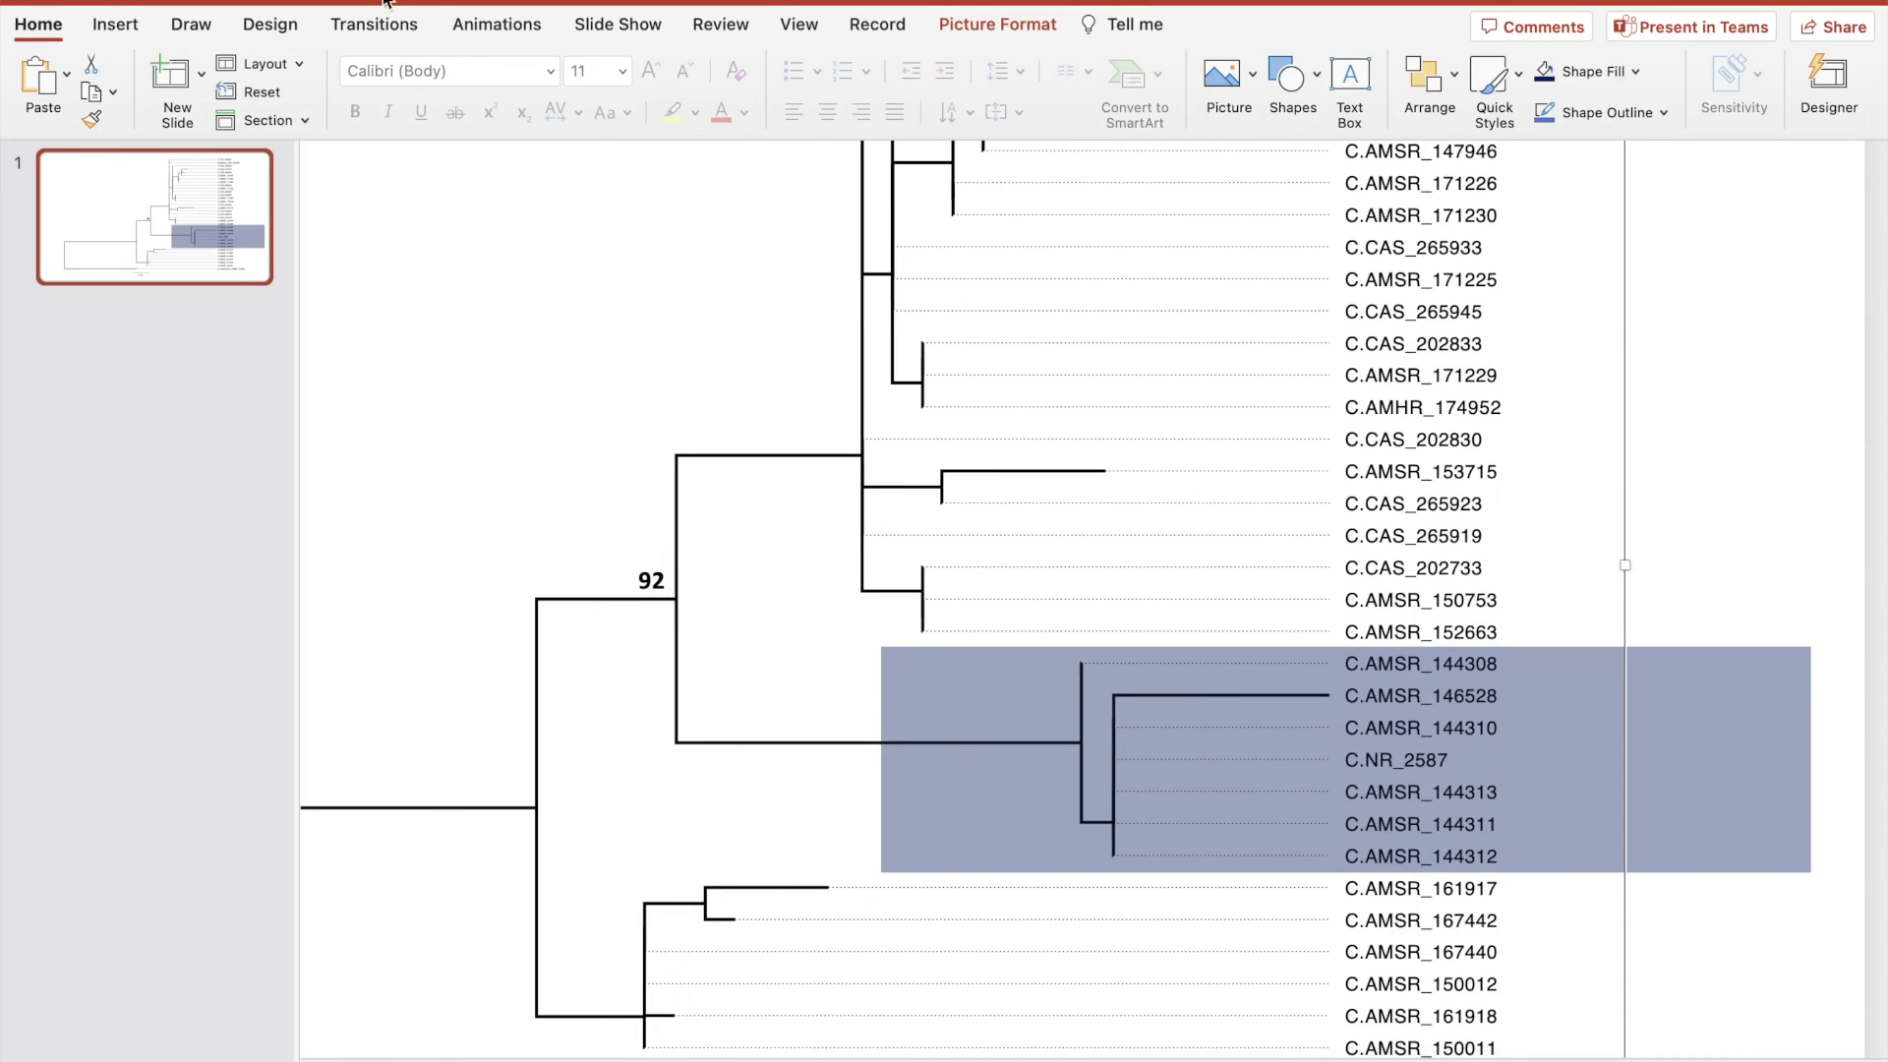
- Add a one-line 'Subgroup 2' text box at the right side of the shaded clade
{"action": "left_click", "coordinate": [110, 25]}
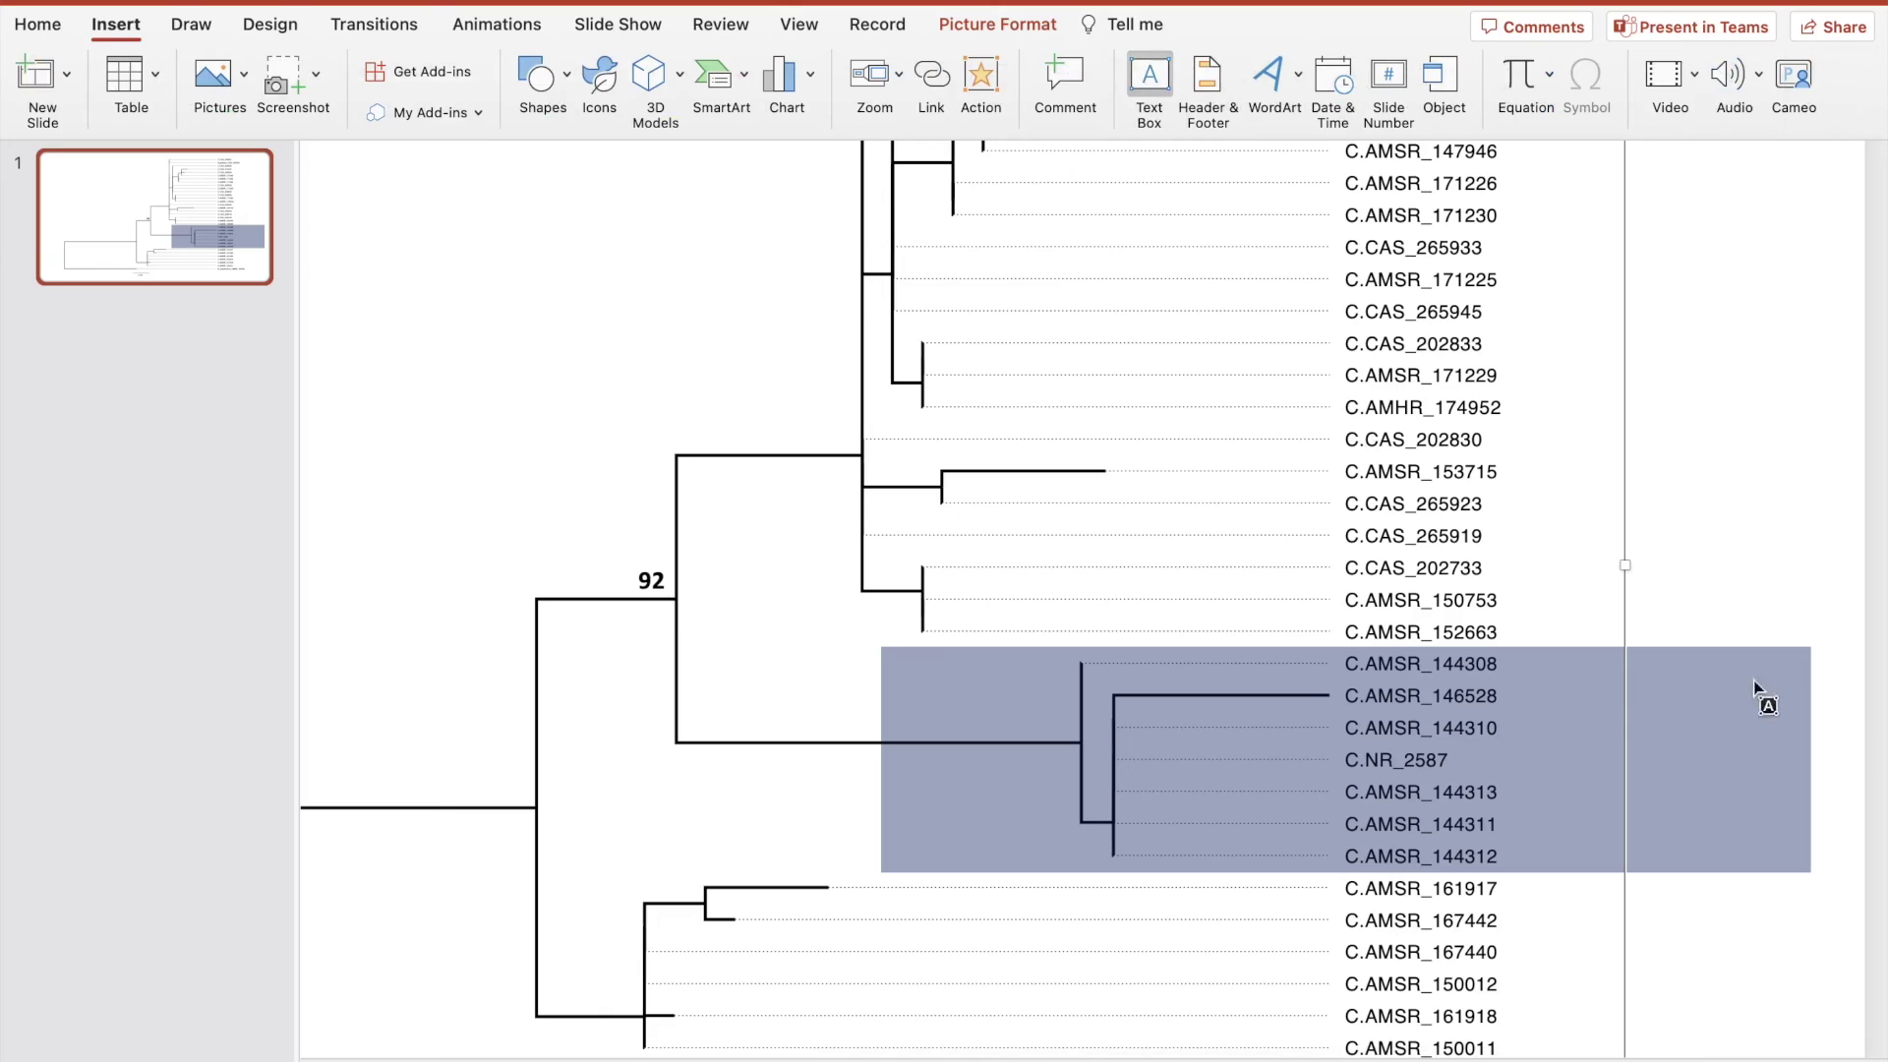
{"action": "mouse_move", "coordinate": [1563, 747]}
{"action": "left_mouse_down"}
{"action": "mouse_move", "coordinate": [1749, 780]}
{"action": "mouse_move", "coordinate": [1784, 815]}
{"action": "left_mouse_up"}
{"action": "type", "text": "Subgroup 2"}
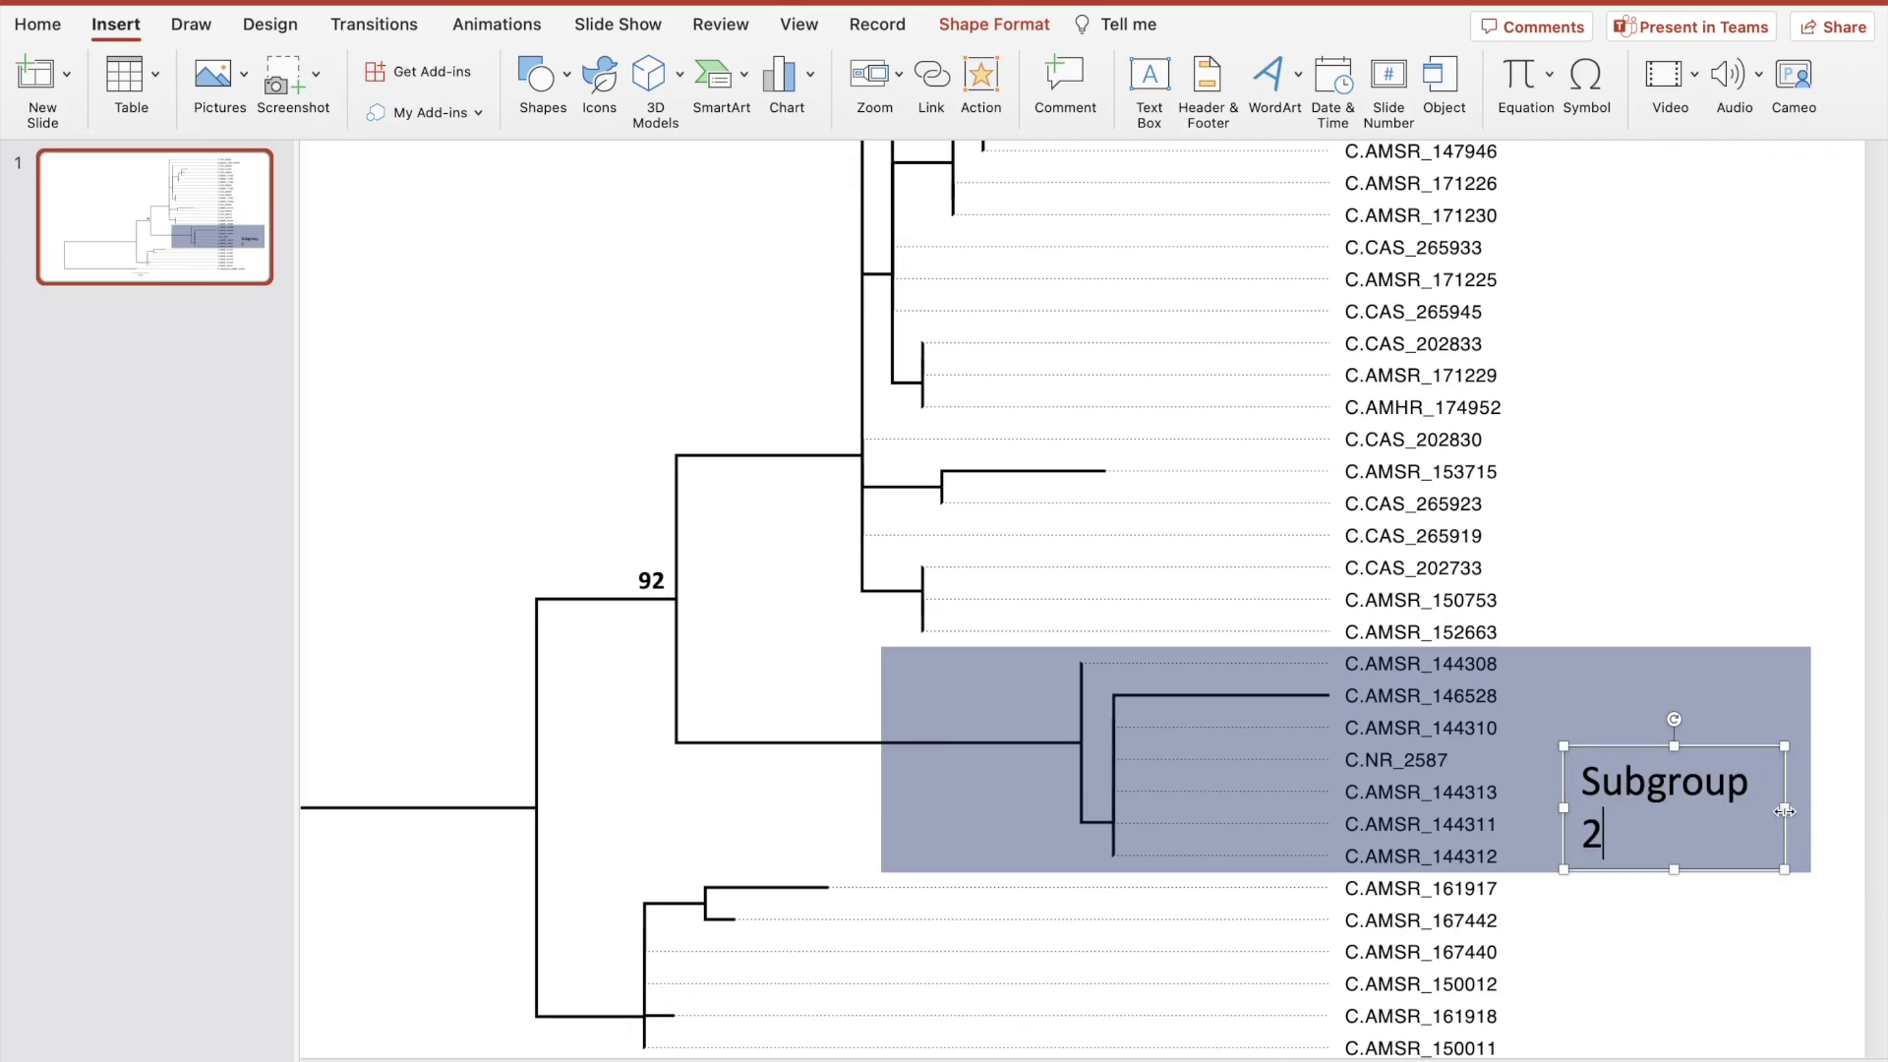
{"action": "left_click_drag", "start_coordinate": [1784, 811], "coordinate": [1814, 811]}
{"action": "key", "text": "Escape"}
{"action": "left_click", "coordinate": [1749, 776]}
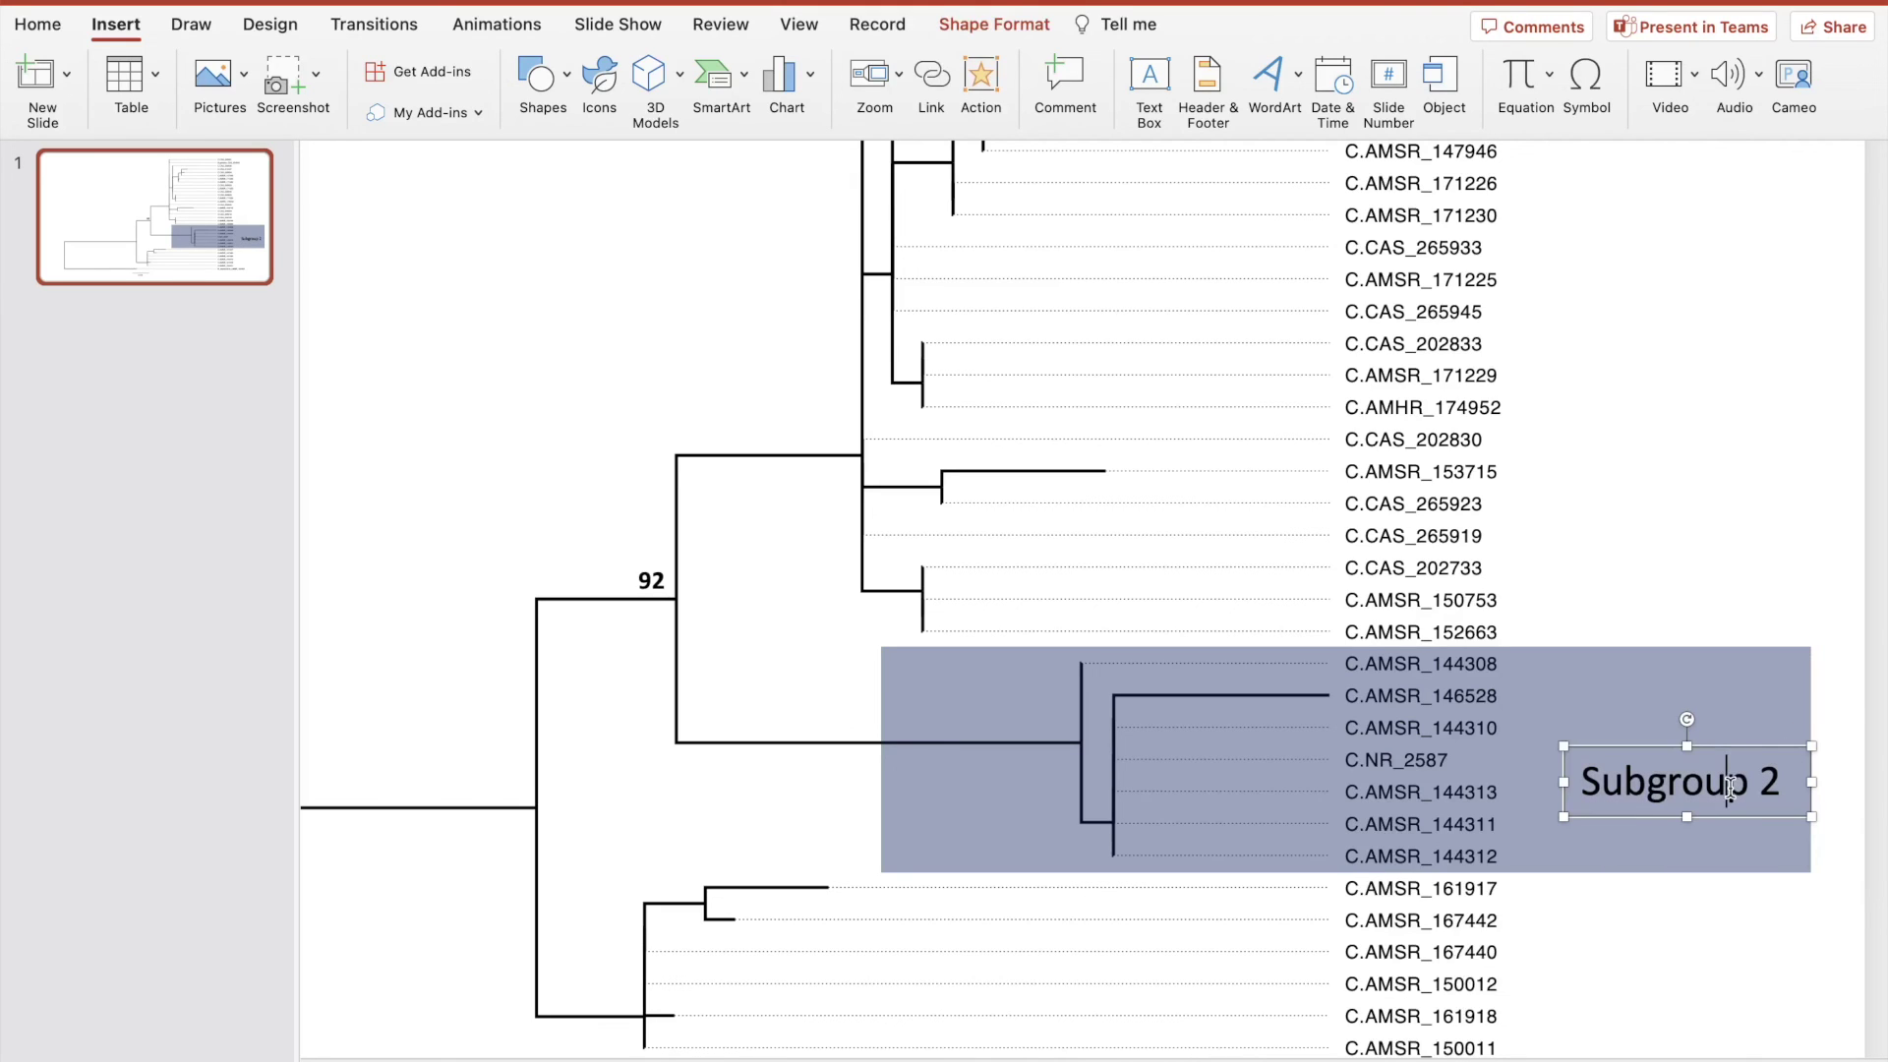
{"action": "left_click_drag", "start_coordinate": [1732, 745], "coordinate": [1719, 722]}
{"action": "left_click", "coordinate": [1791, 580]}
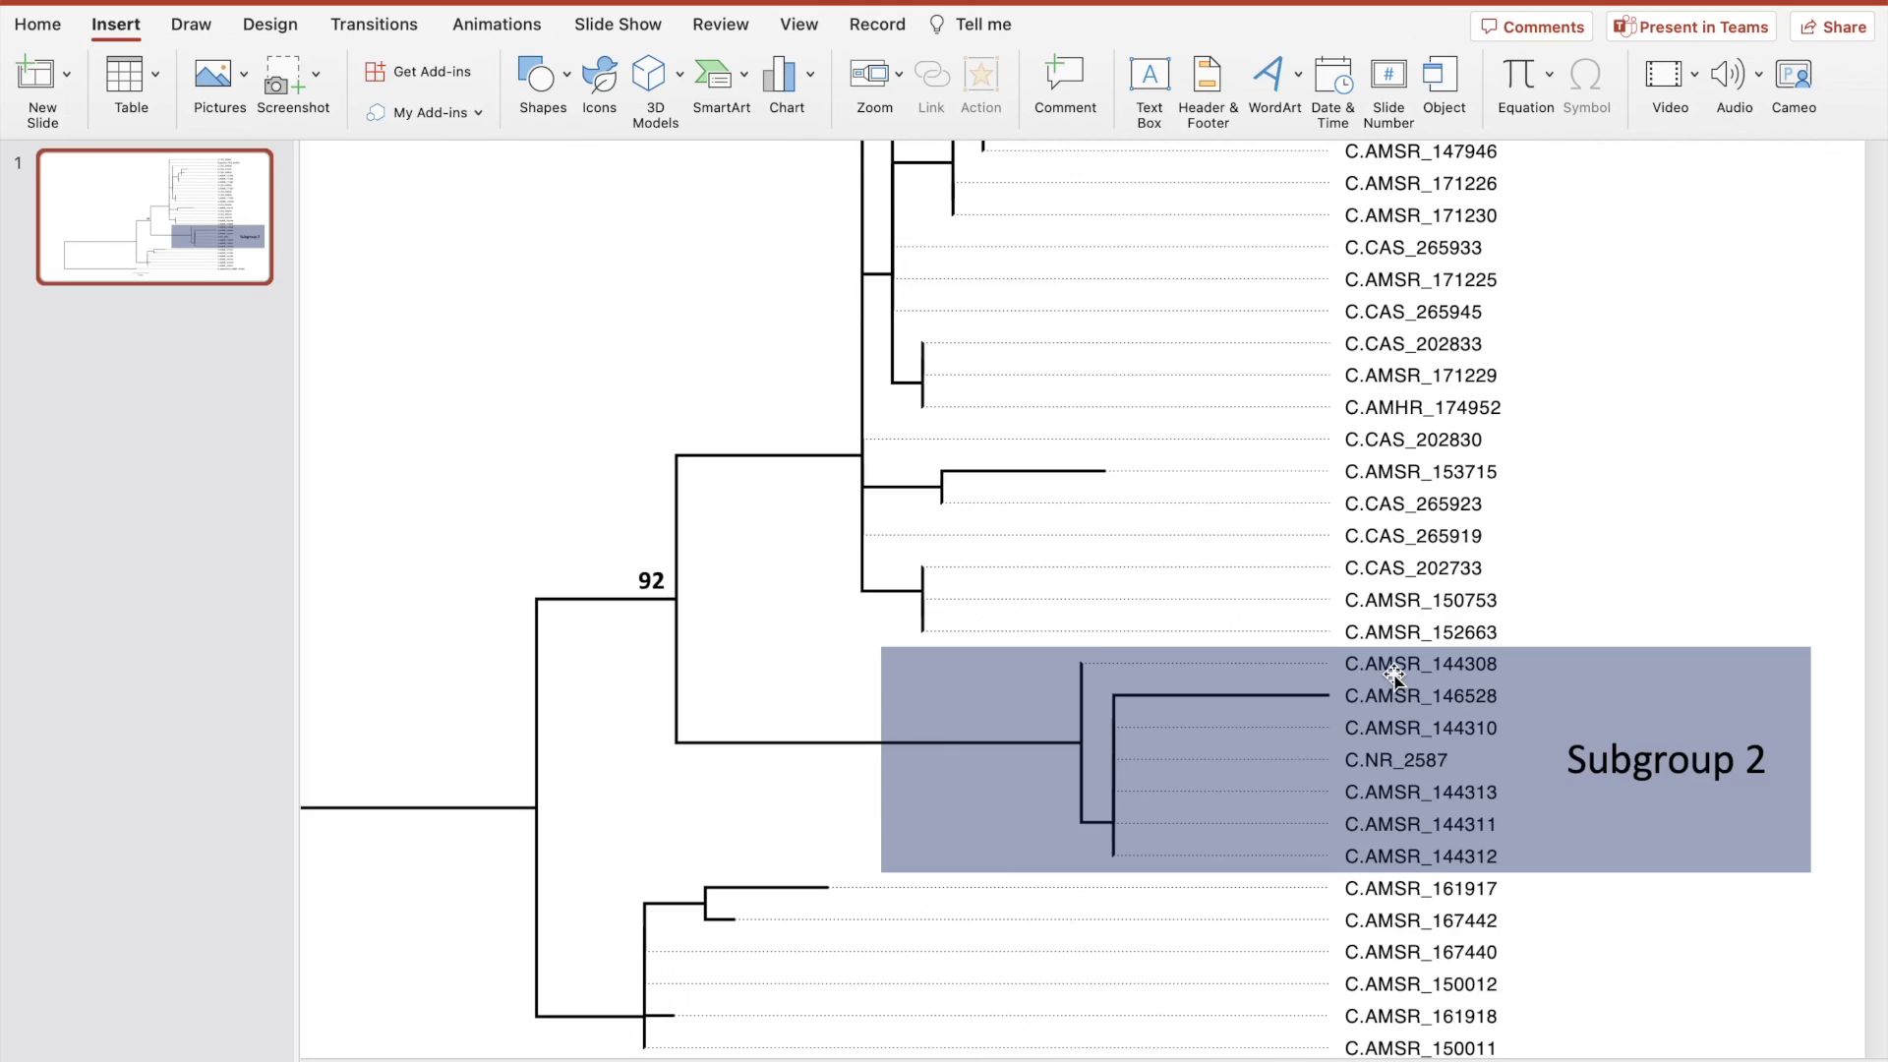
{"action": "key", "text": "super+o"}
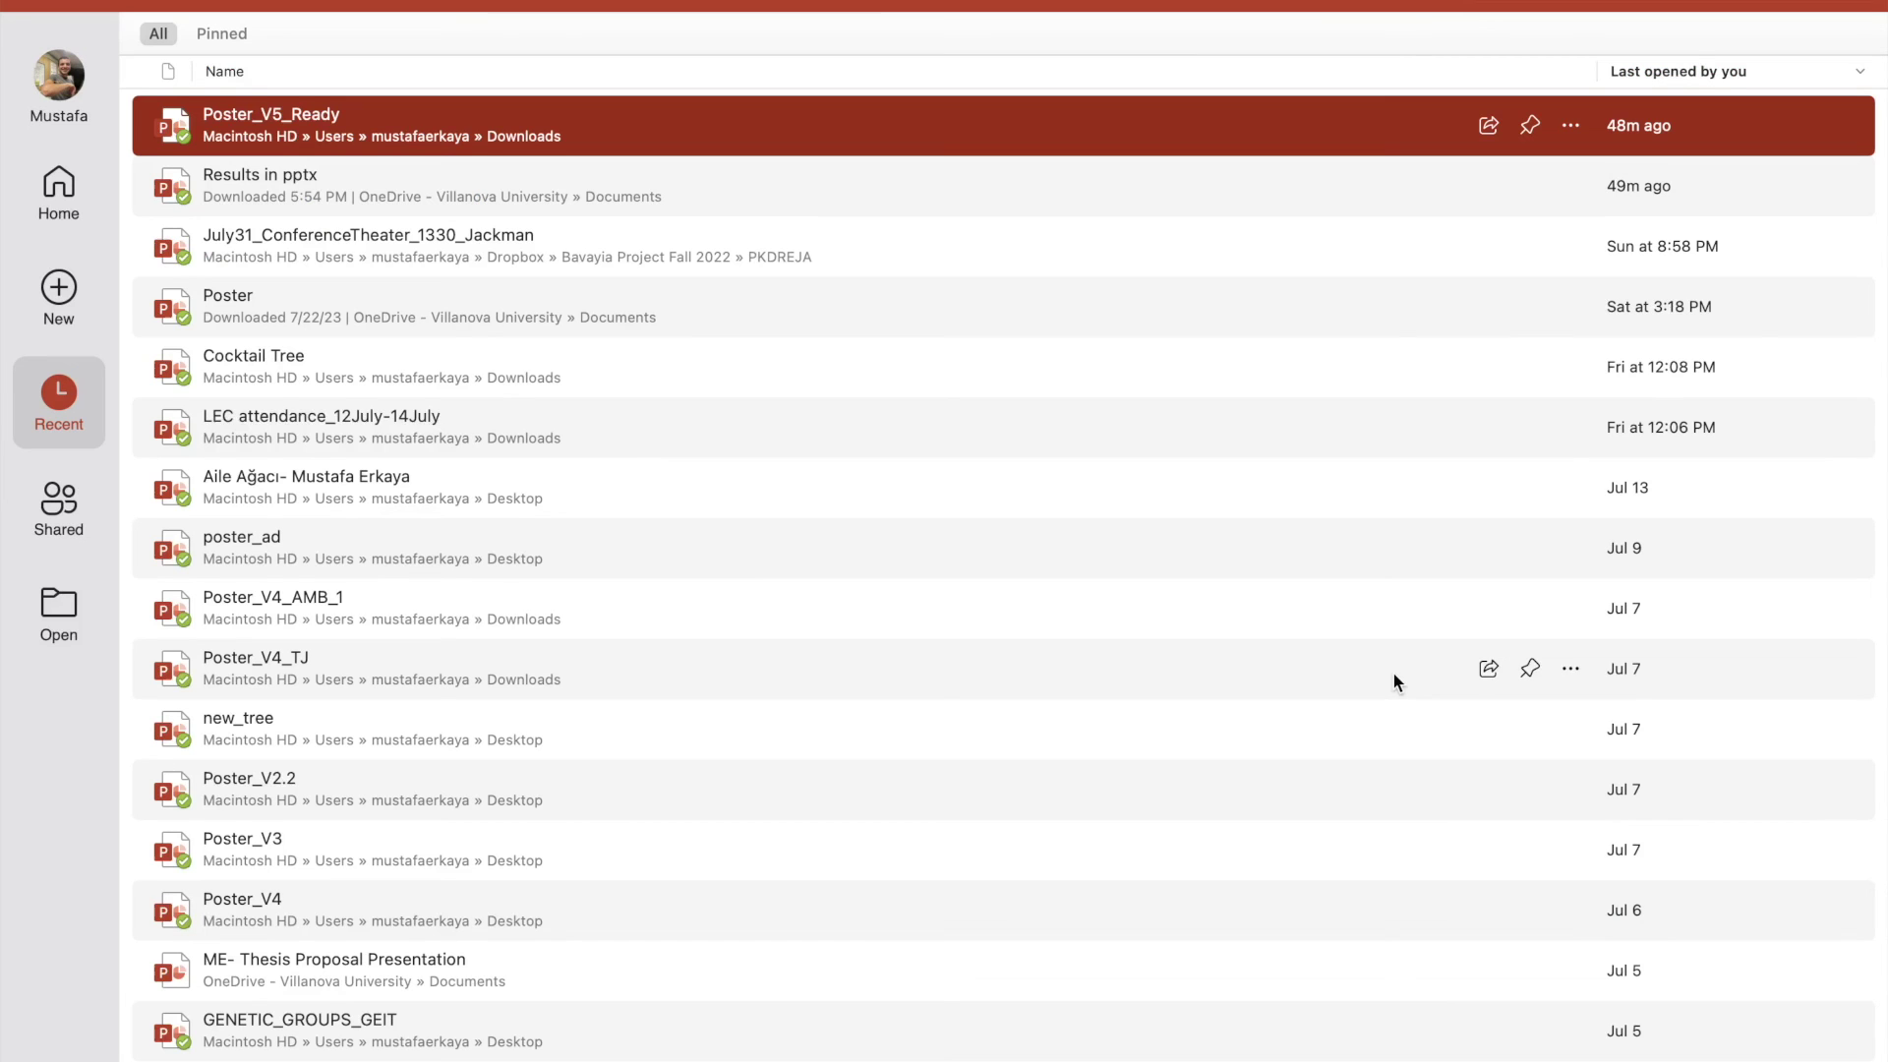
- Open Poster_V5_Ready from Recent to review its tree, then quit to get the save prompt
{"action": "left_click", "coordinate": [373, 173]}
{"action": "left_click", "coordinate": [358, 134]}
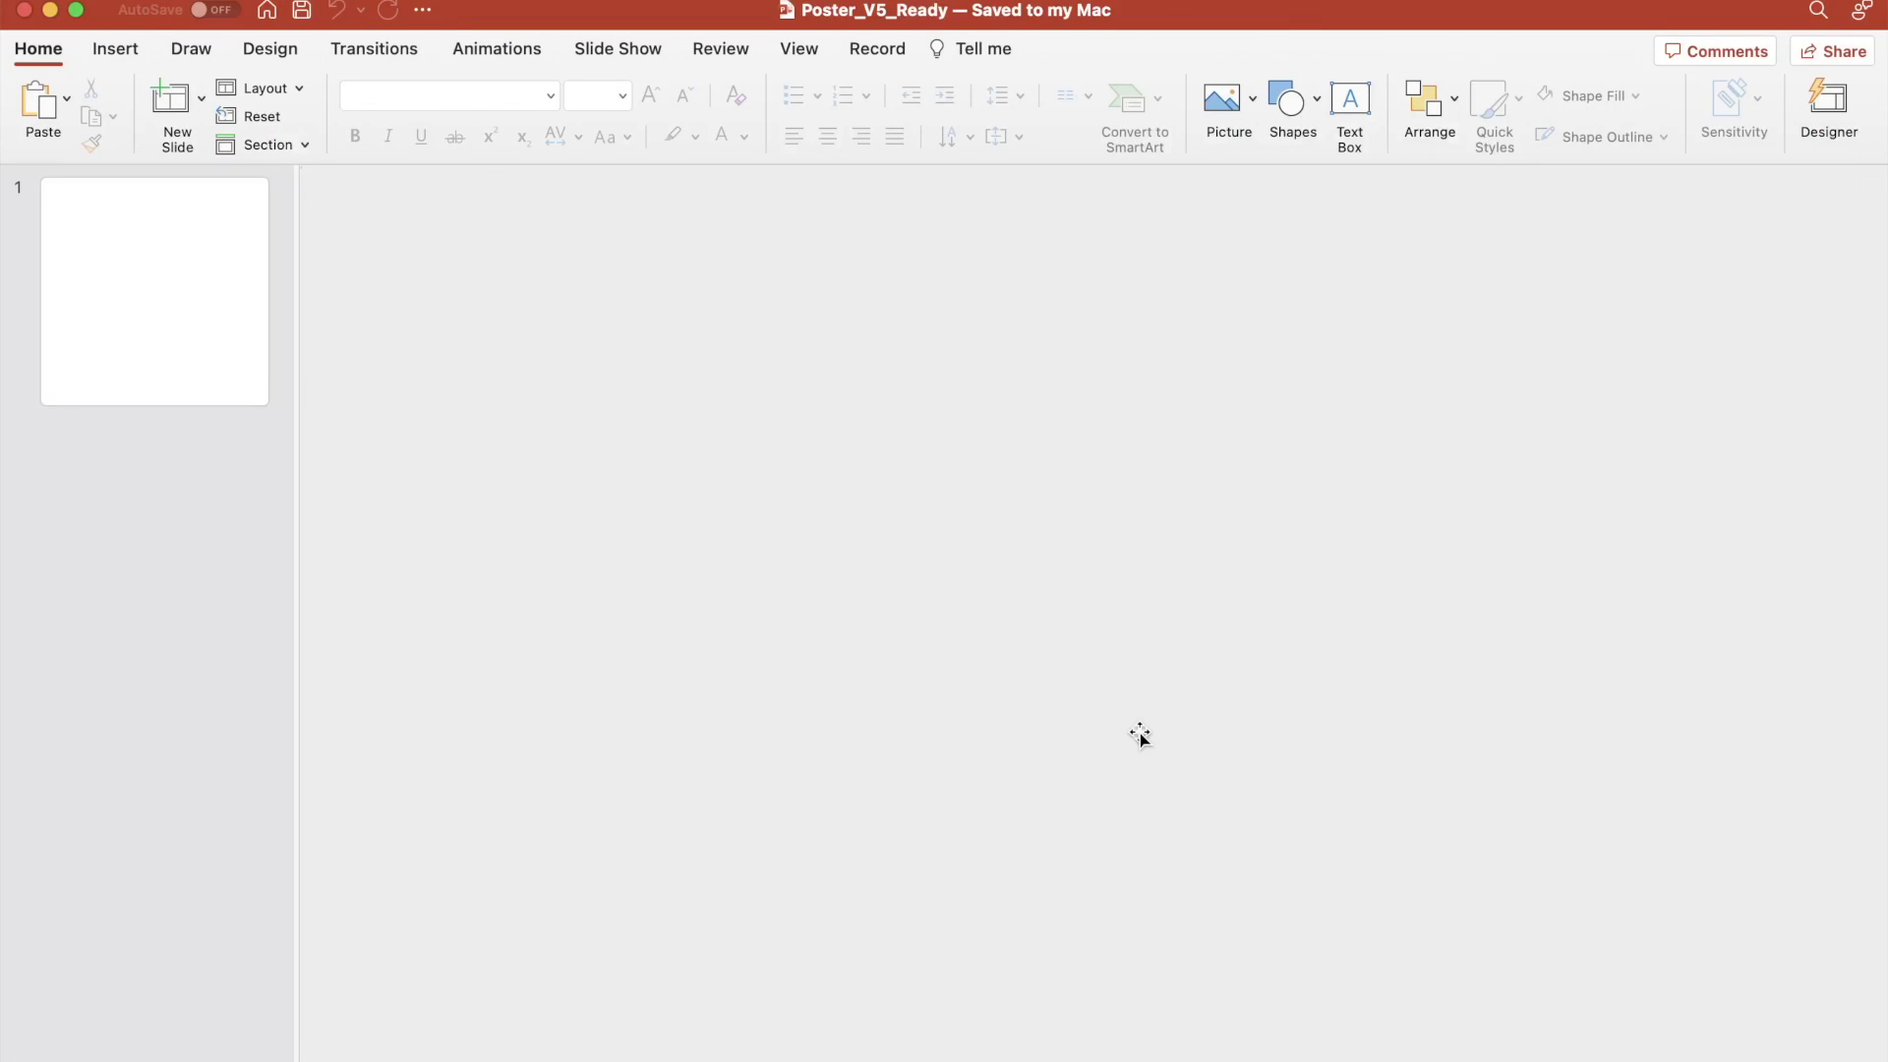
{"action": "scroll", "coordinate": [1140, 734], "scroll_direction": "up", "scroll_amount": 10}
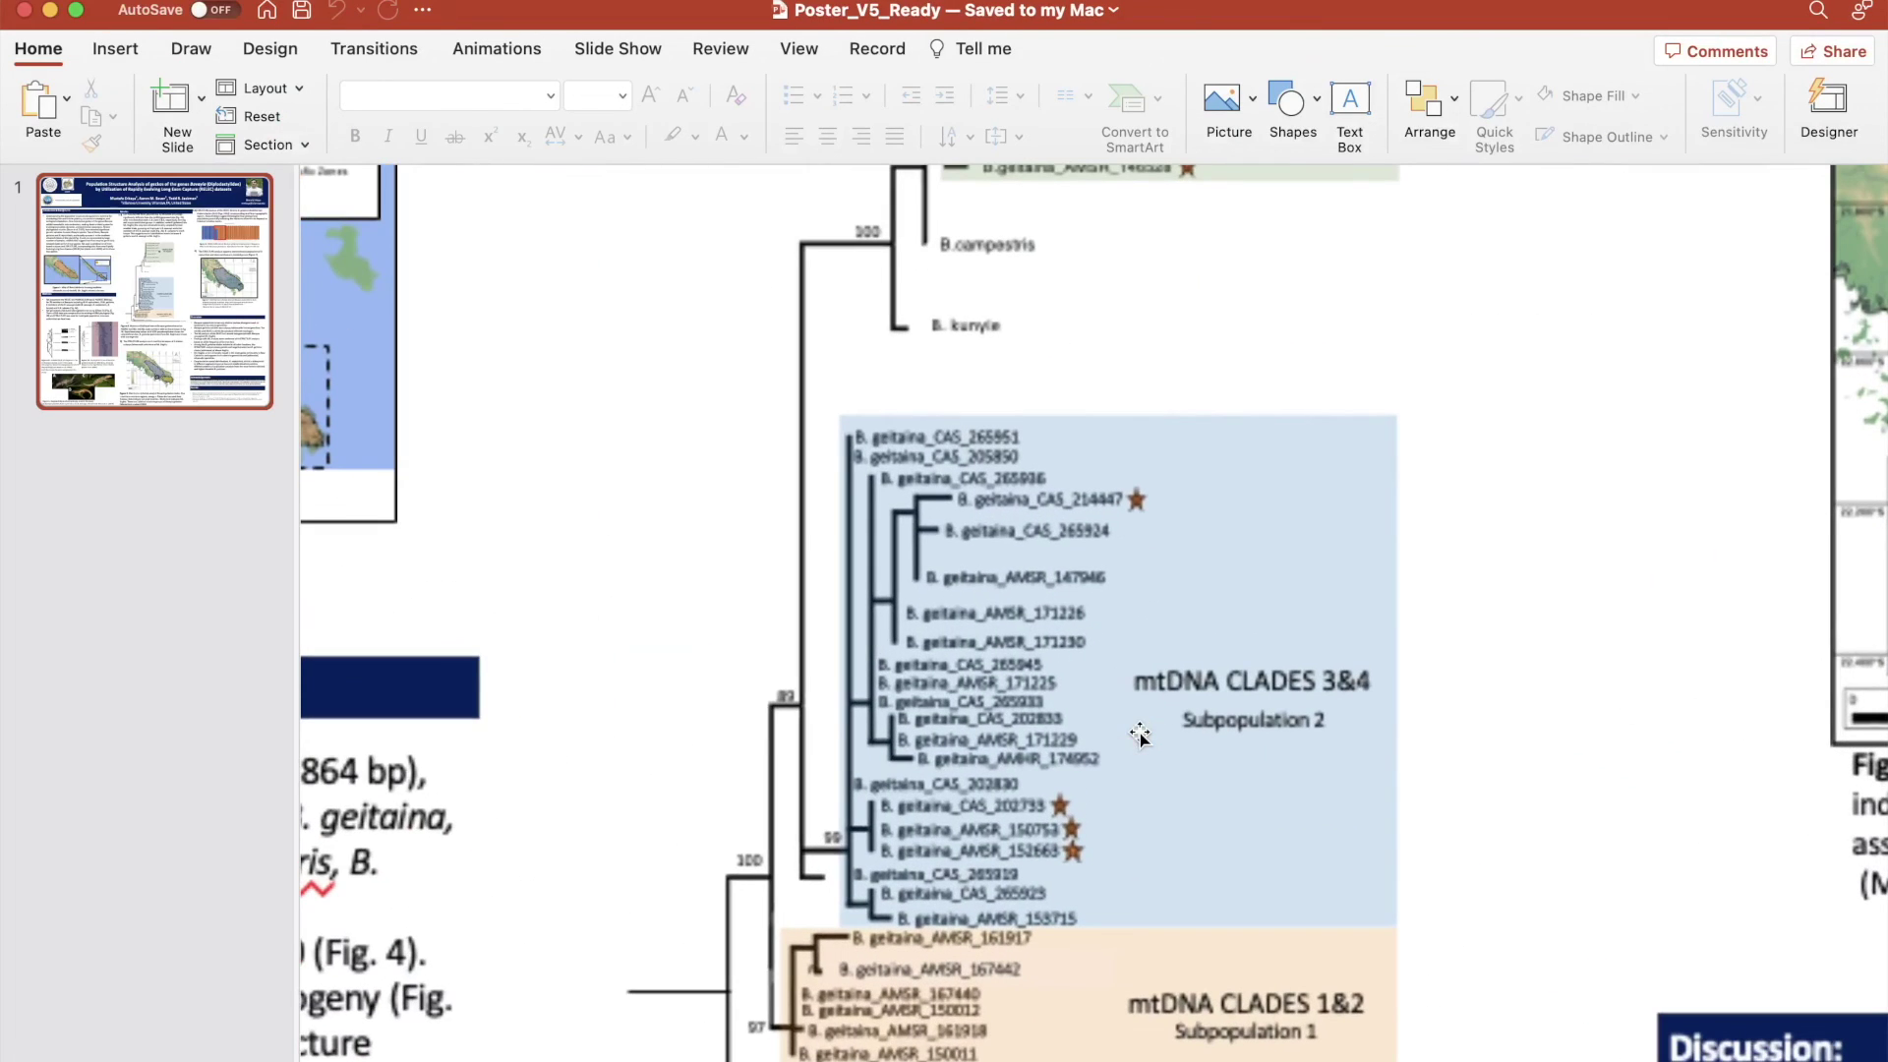
{"action": "scroll", "coordinate": [1140, 734], "scroll_direction": "down", "scroll_amount": 3}
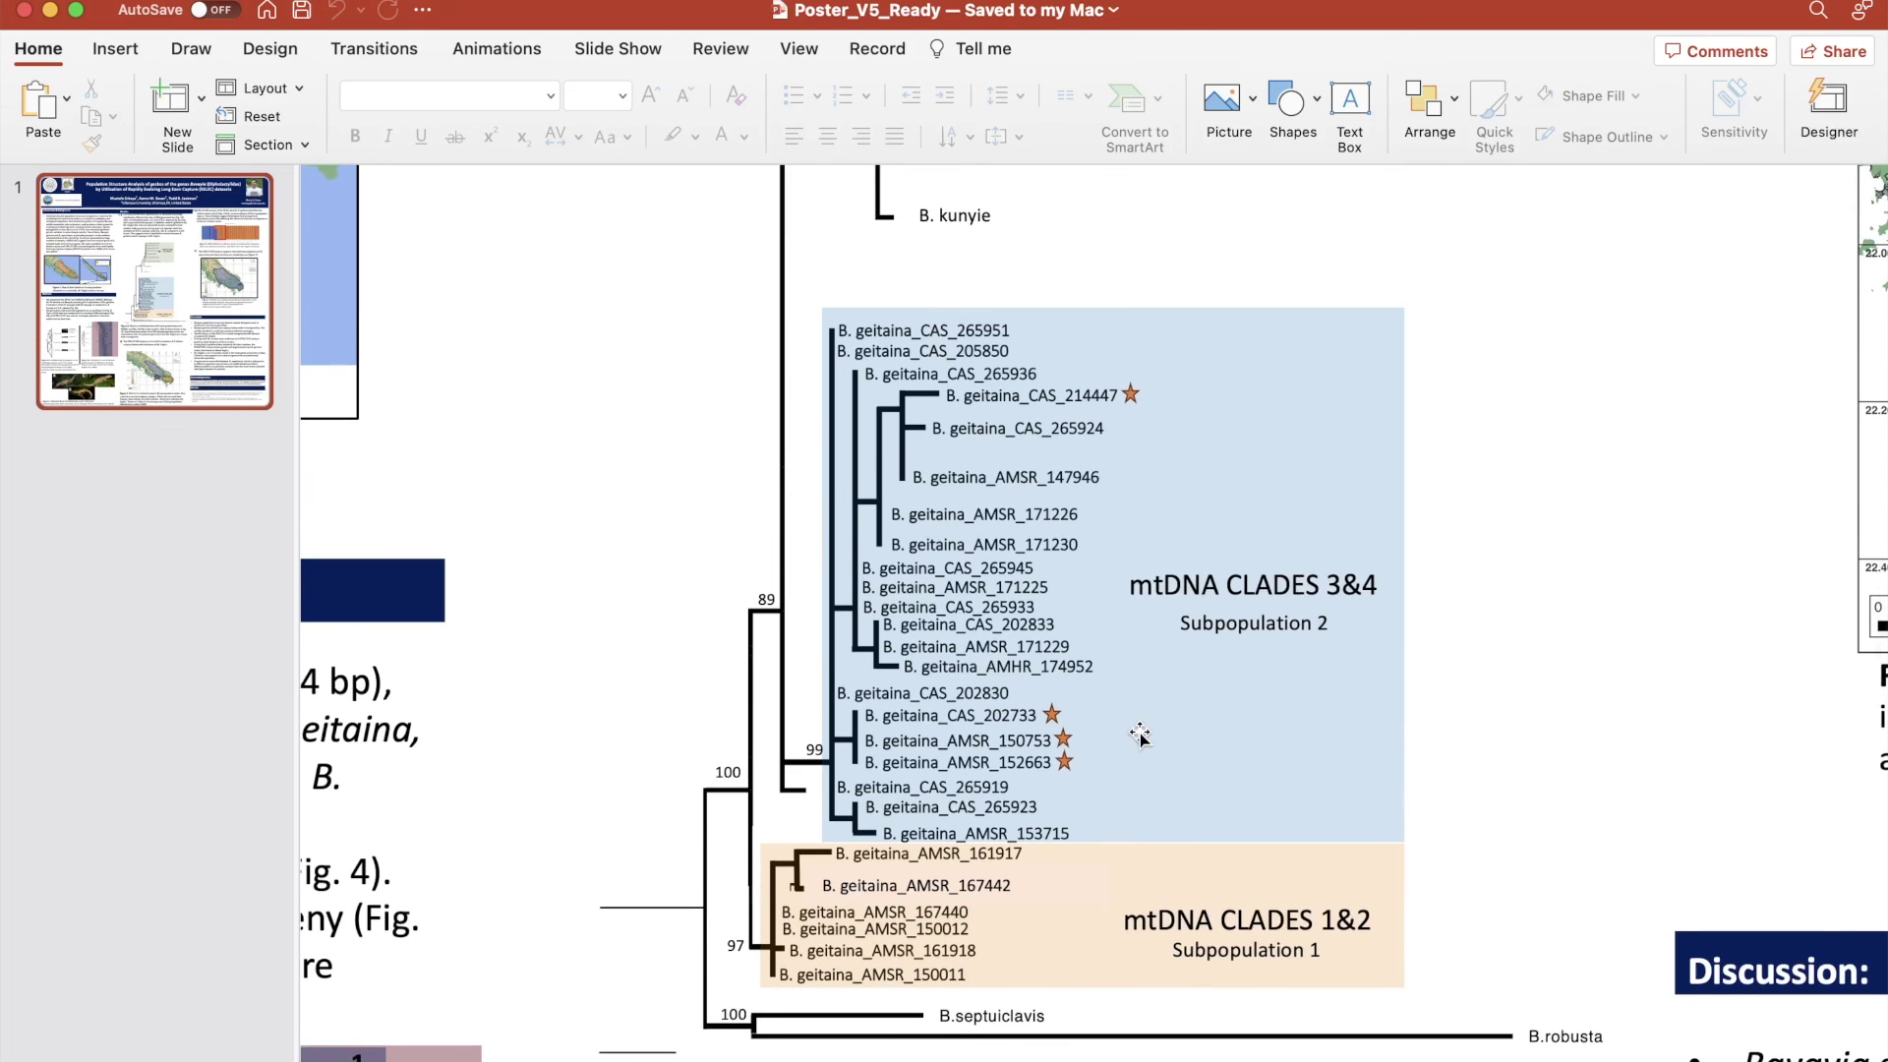
{"action": "scroll", "coordinate": [1140, 734], "scroll_direction": "up", "scroll_amount": 5}
{"action": "scroll", "coordinate": [1081, 471], "scroll_direction": "down", "scroll_amount": 8}
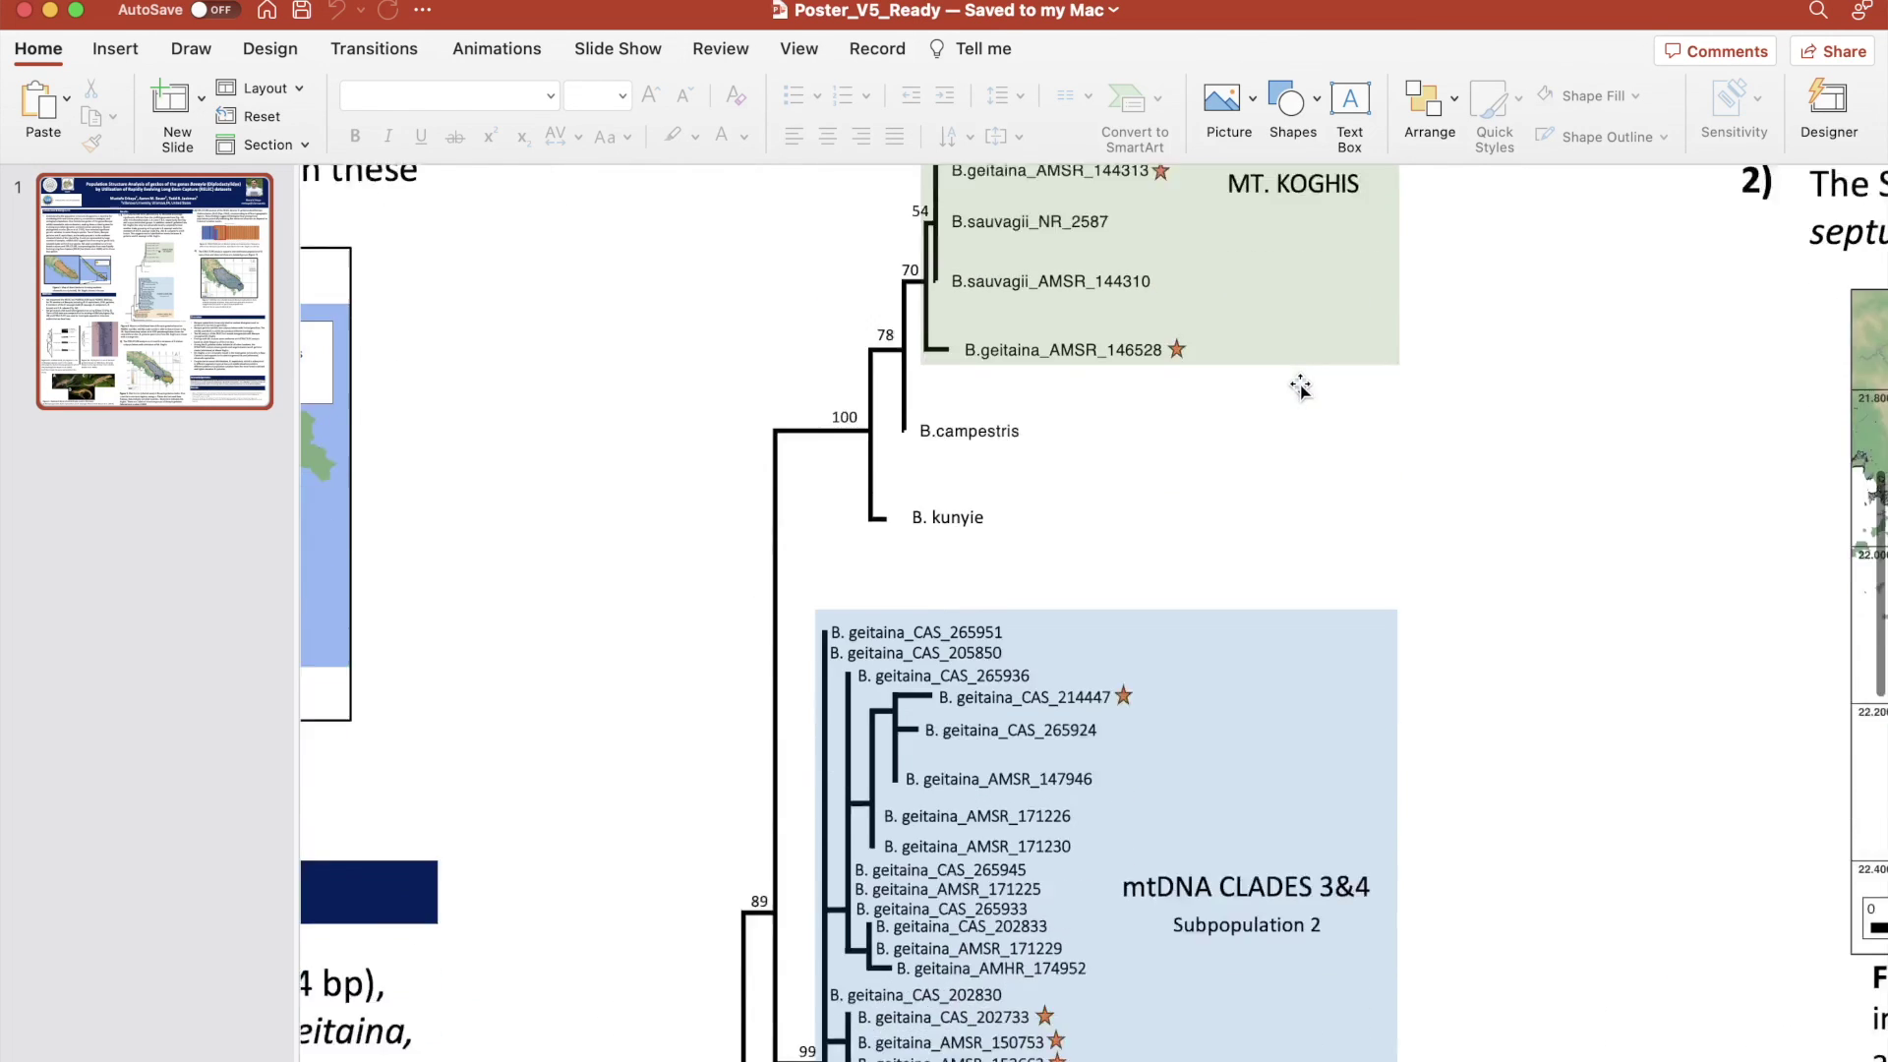
{"action": "scroll", "coordinate": [1300, 386], "scroll_direction": "up", "scroll_amount": 3}
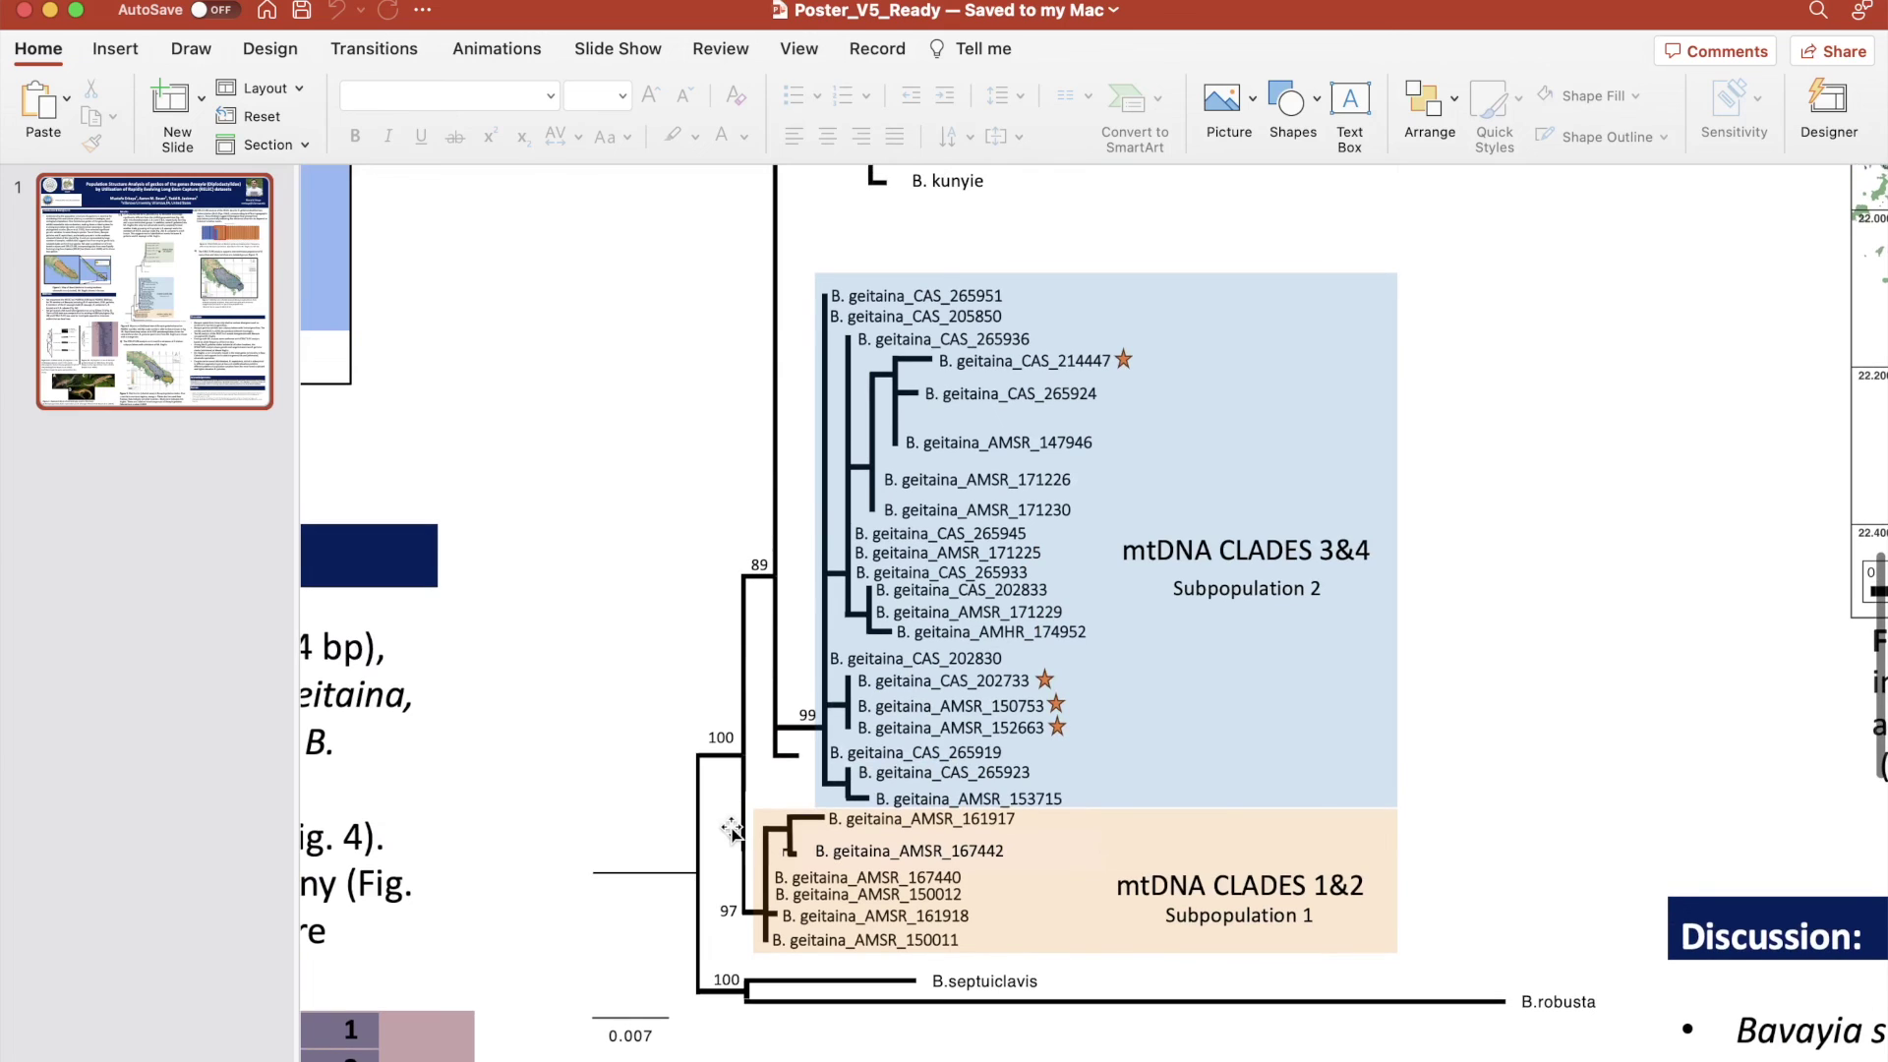
{"action": "scroll", "coordinate": [733, 829], "scroll_direction": "down", "scroll_amount": 1}
{"action": "scroll", "coordinate": [732, 829], "scroll_direction": "up", "scroll_amount": 1}
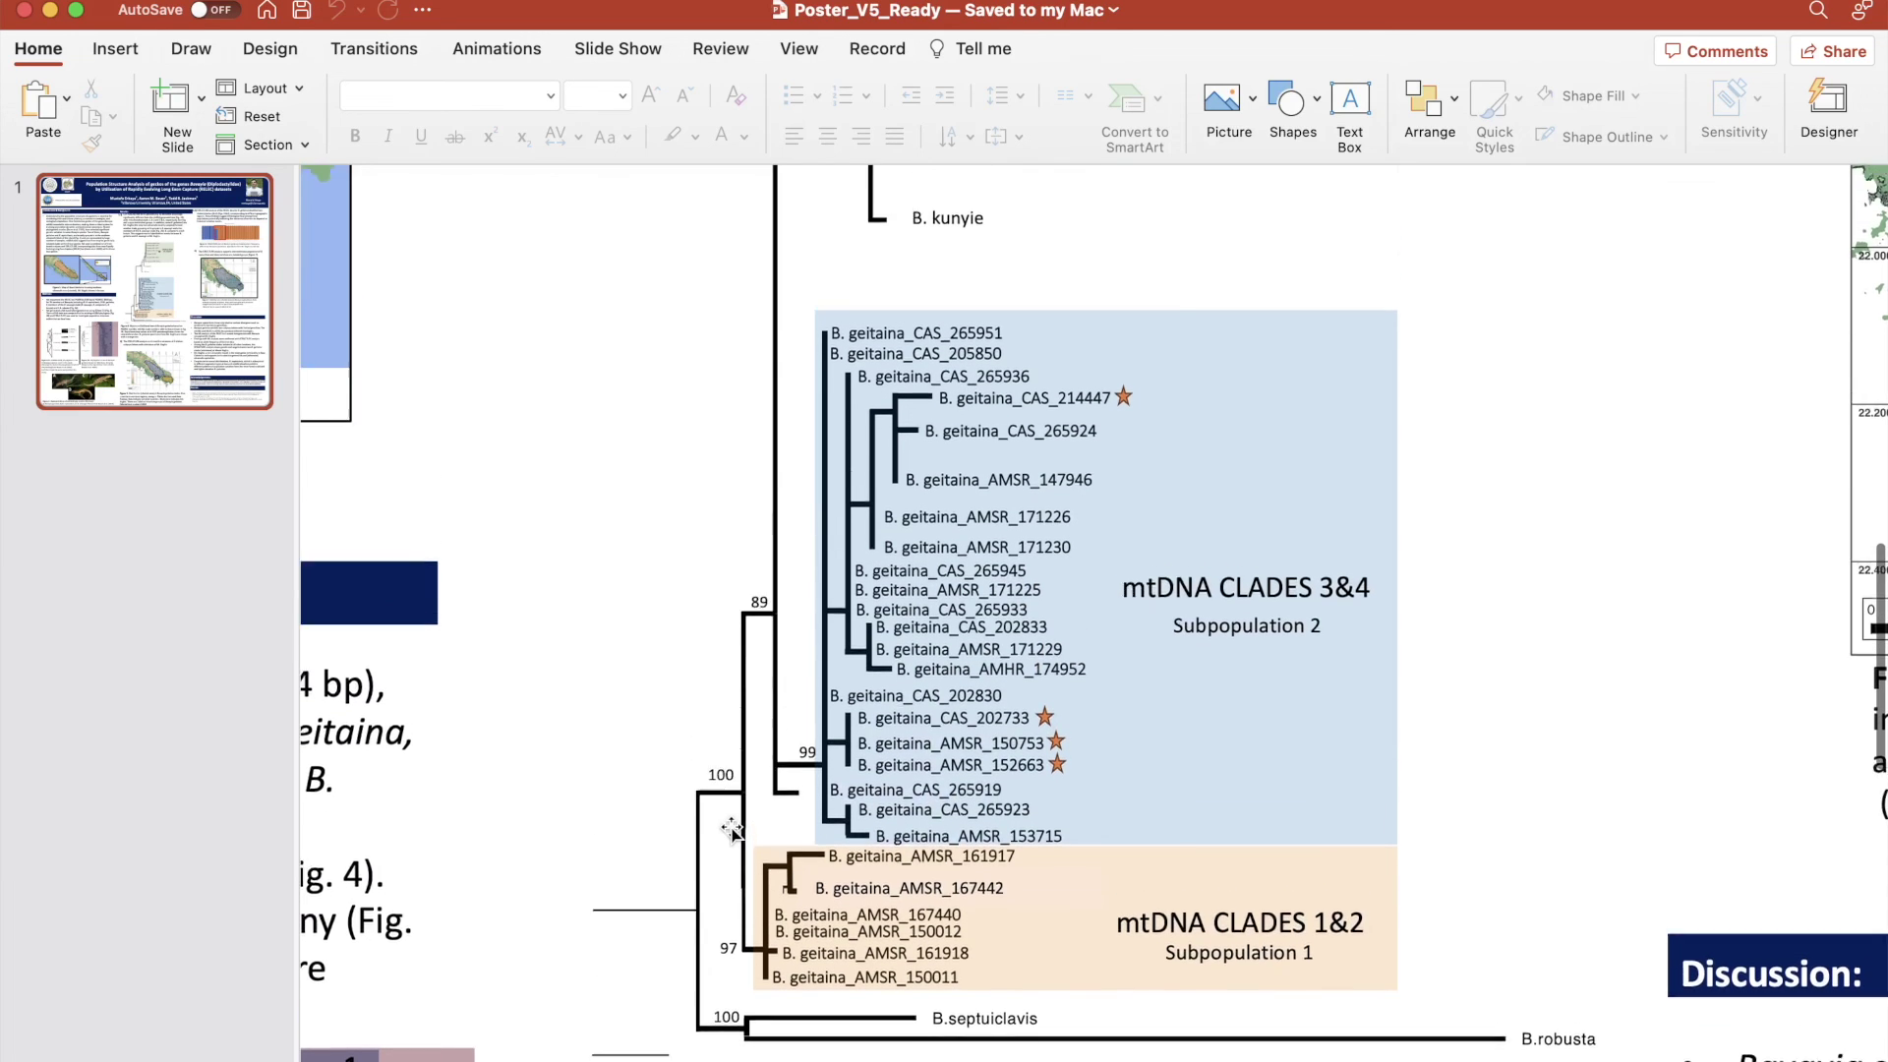
{"action": "scroll", "coordinate": [732, 829], "scroll_direction": "up", "scroll_amount": 1}
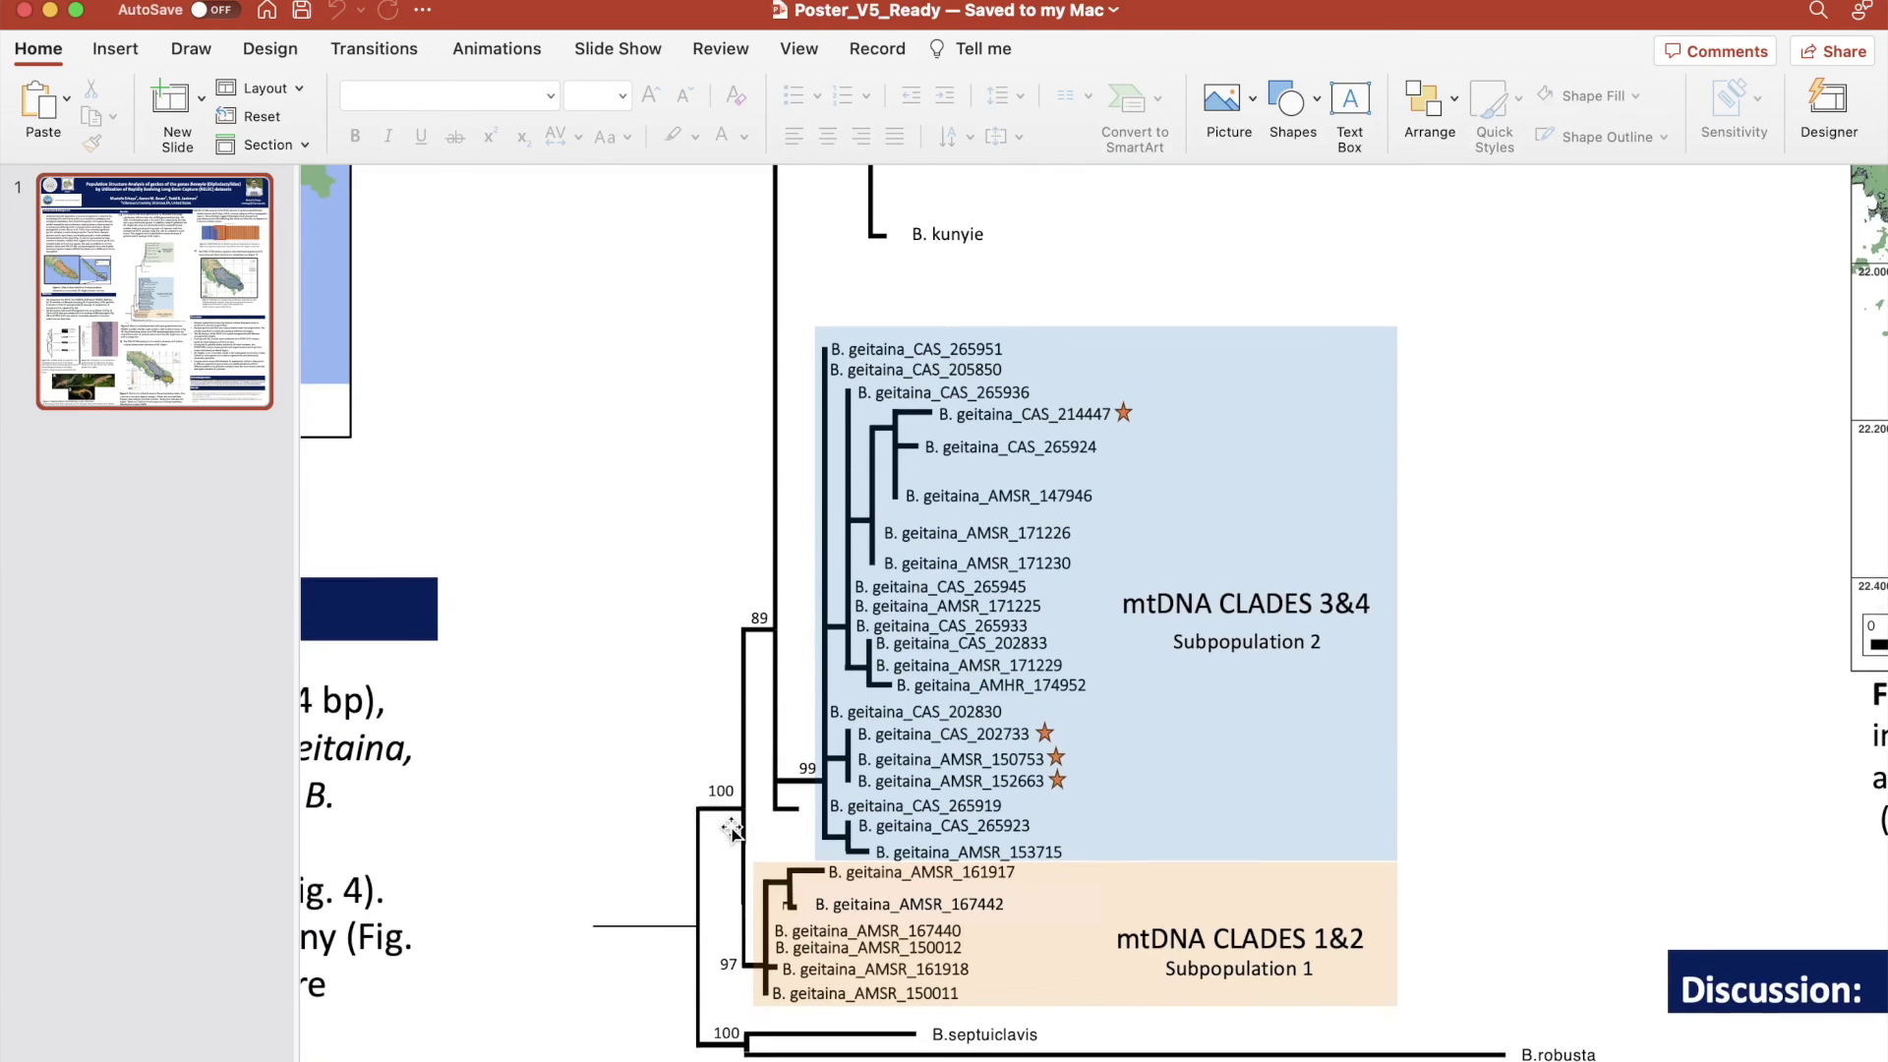
{"action": "key", "text": "super+q"}
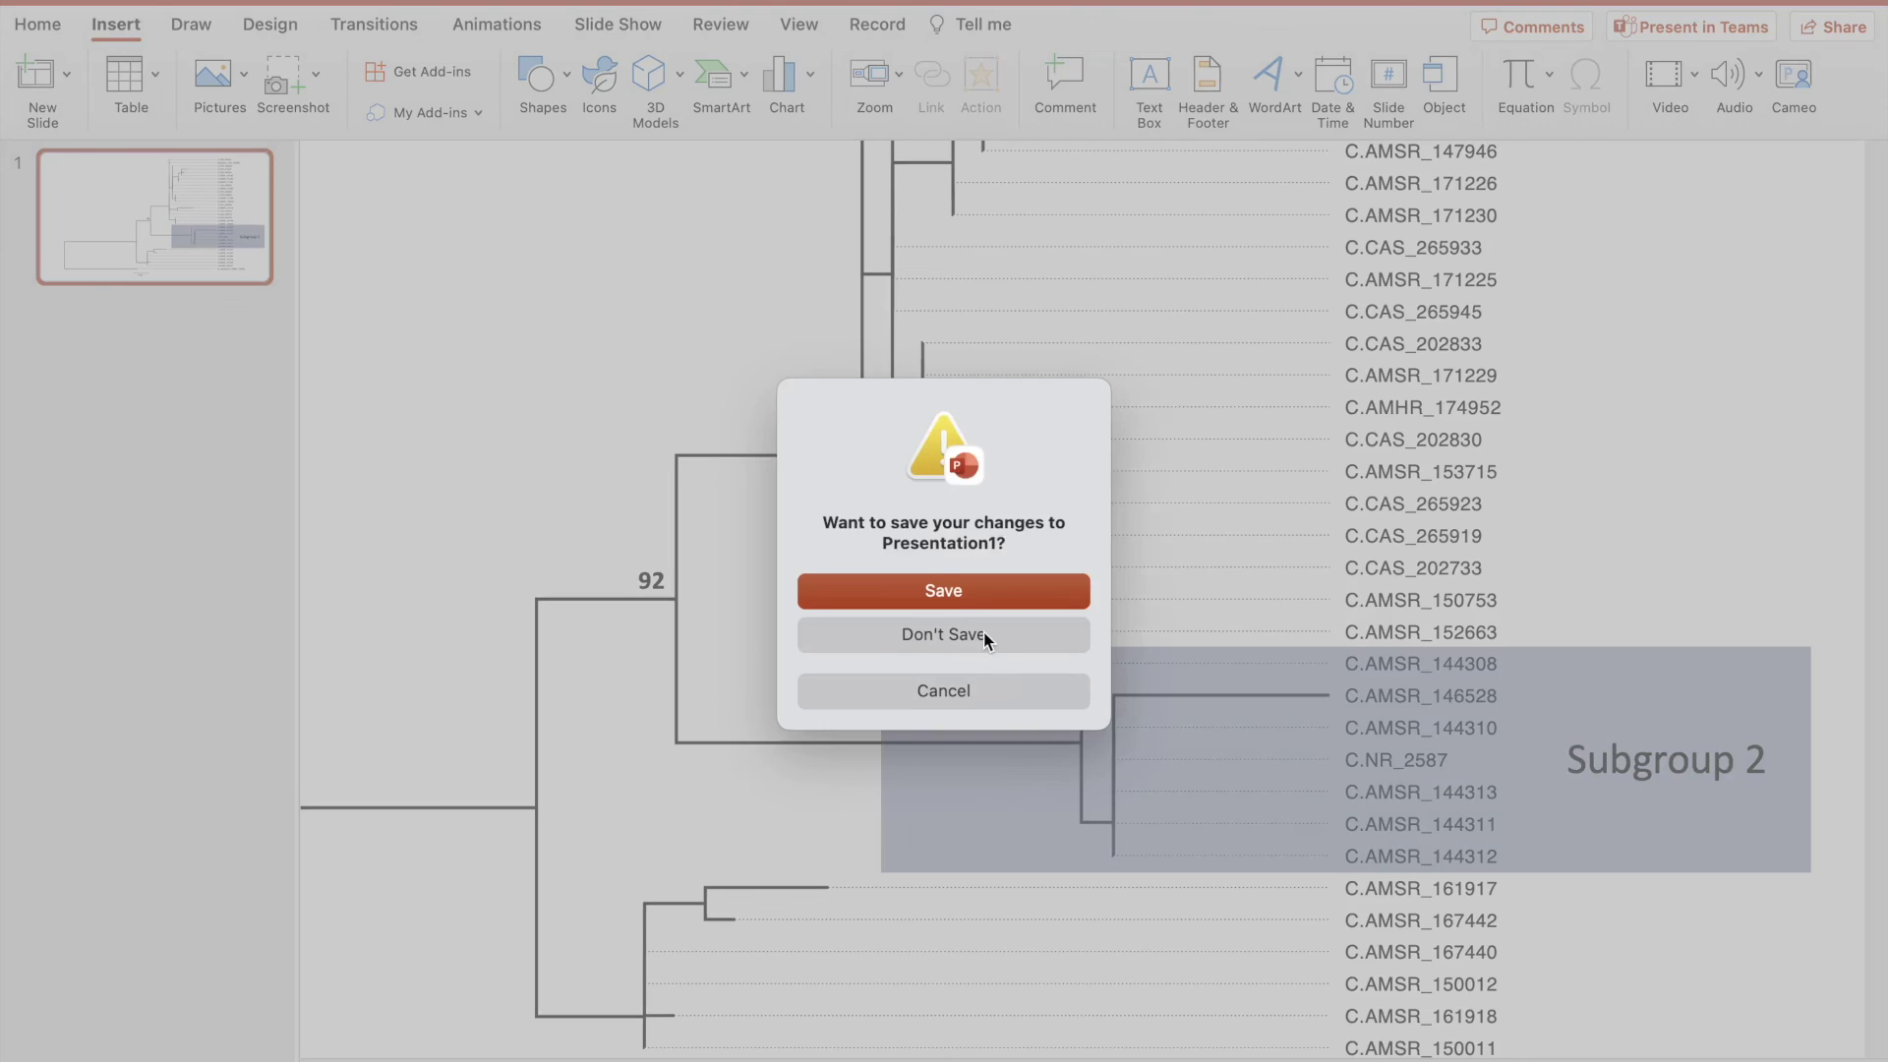